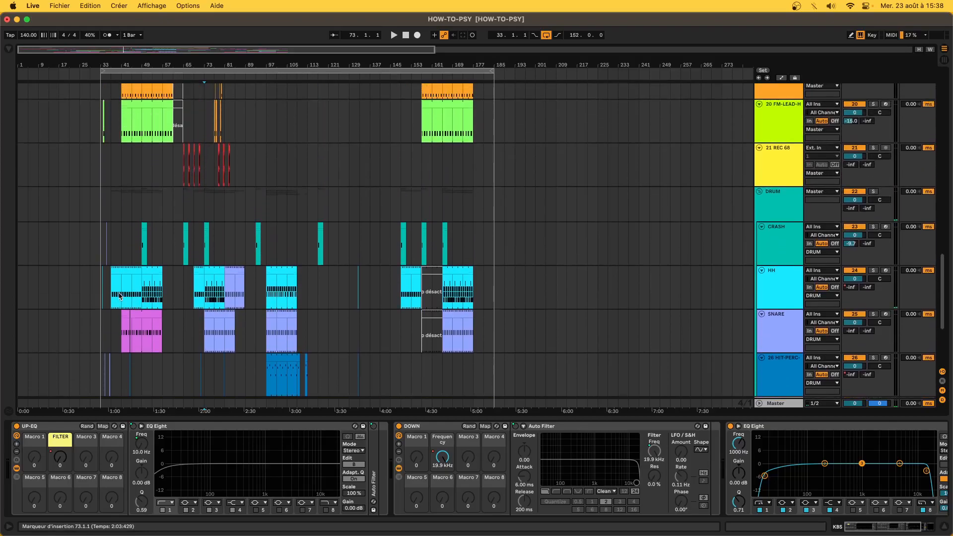
- Mark bar 89 on track 16, the ARCADE clip range, and bars 89–109 across bass and kick
scroll(175, 310, up, 6)
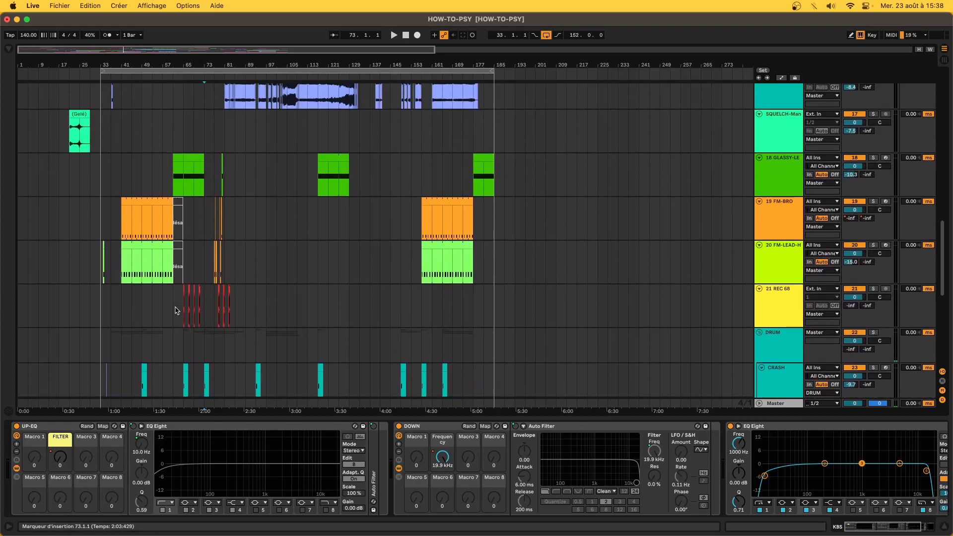
scroll(175, 307, up, 5)
click(243, 301)
scroll(244, 301, up, 3)
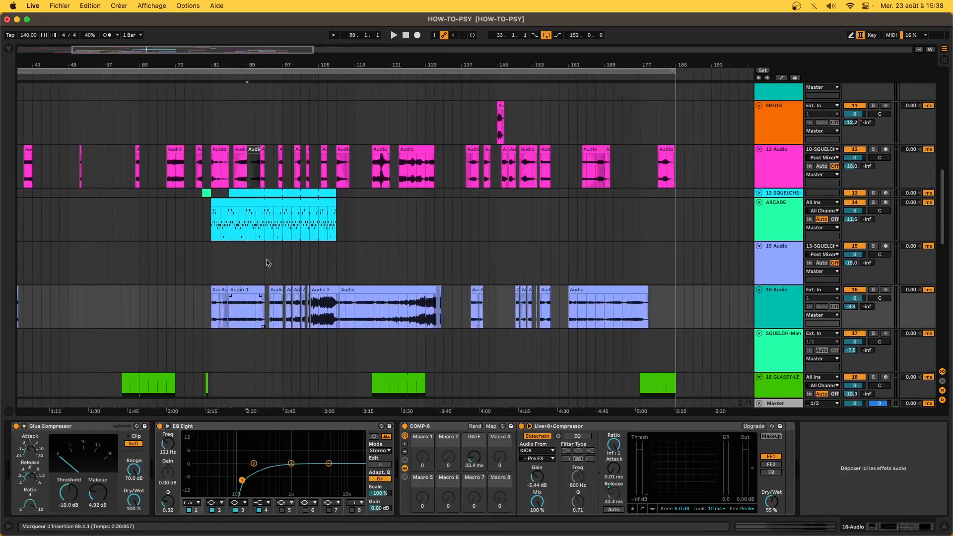
click(278, 232)
click(229, 220)
scroll(336, 233, down, 10)
scroll(336, 232, down, 5)
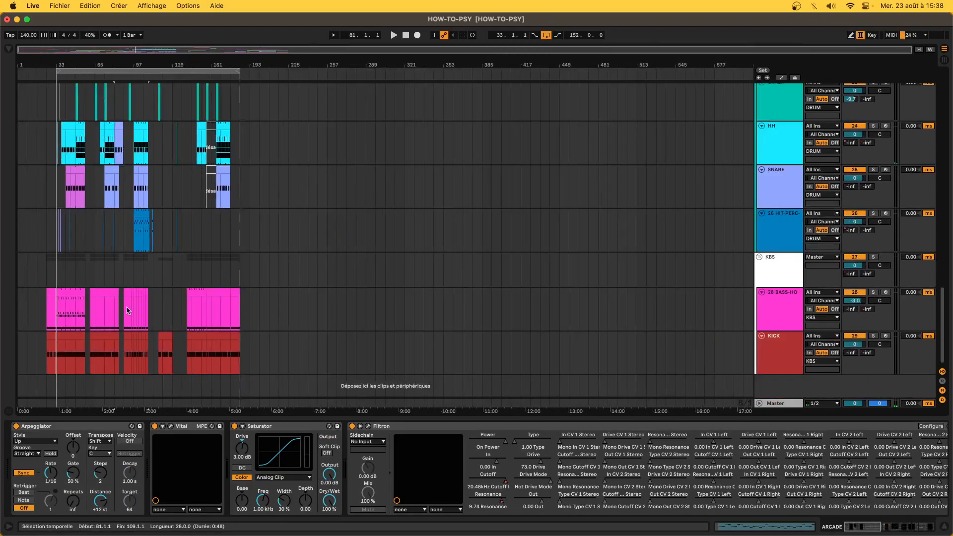
drag(128, 312, 149, 345)
- Select bars 109–137 in the bass lane, then the whole ARCADE clip from bar 97
scroll(149, 346, up, 3)
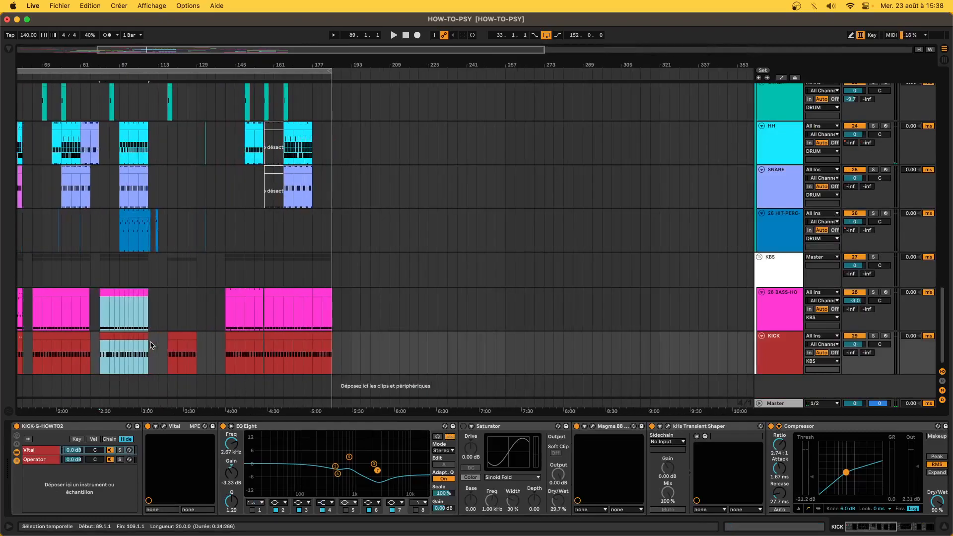
scroll(151, 346, left, 5)
click(279, 310)
drag(279, 309, 350, 314)
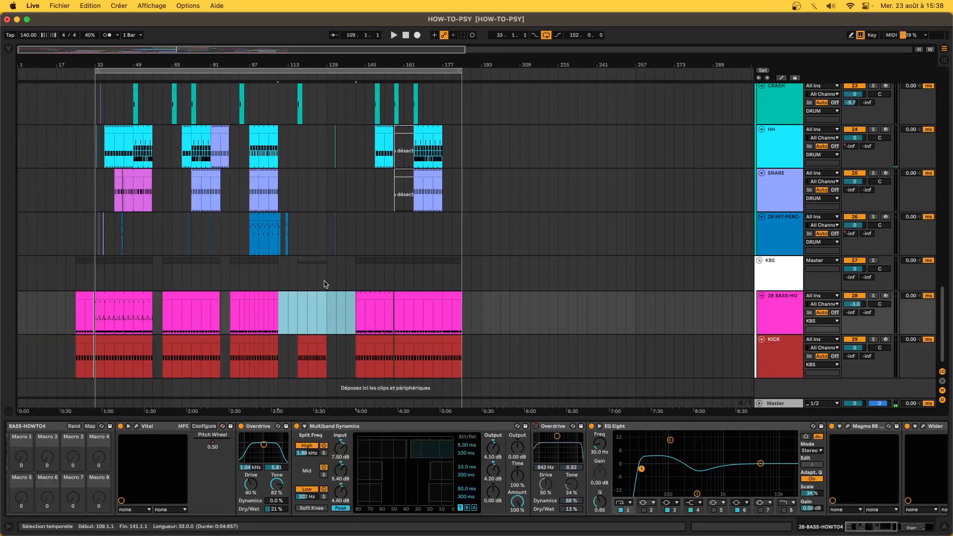
scroll(281, 293, up, 10)
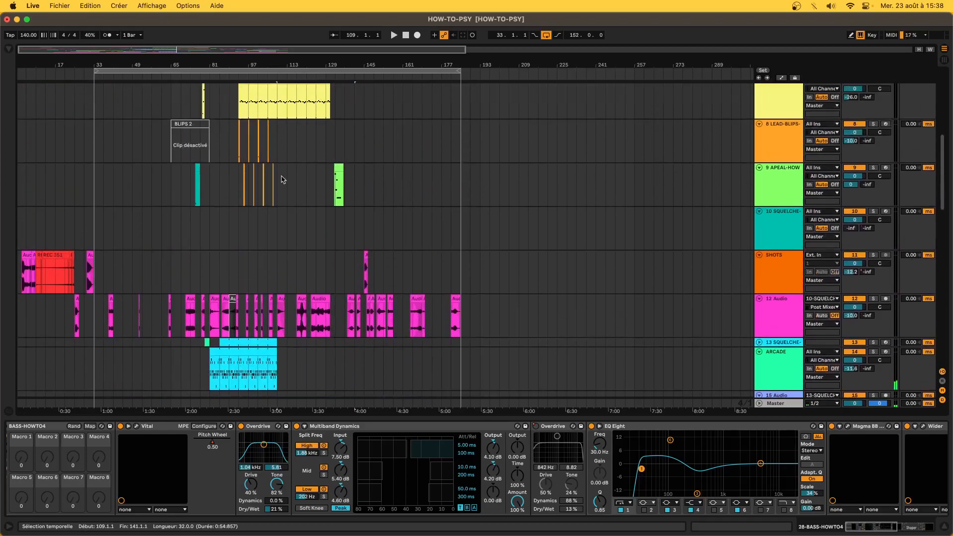
click(222, 257)
click(253, 258)
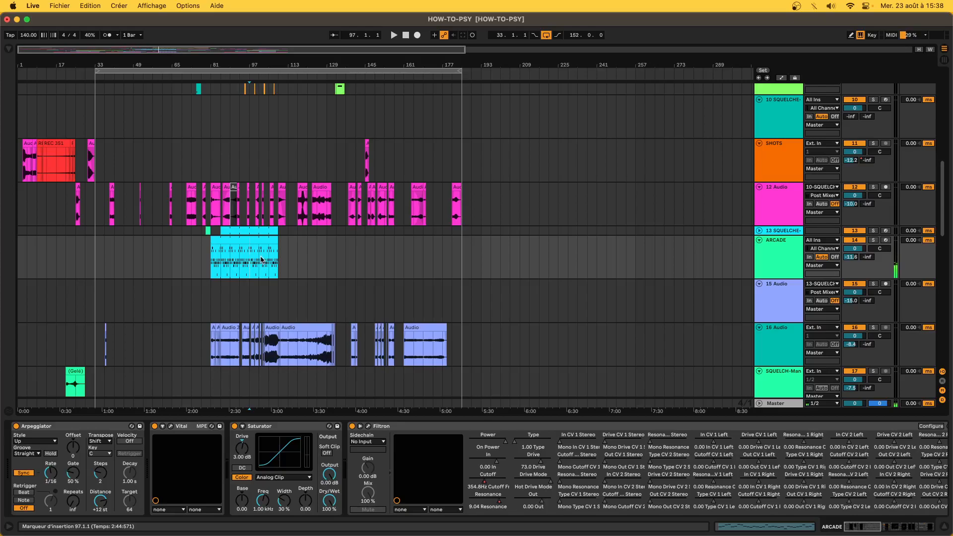
click(241, 243)
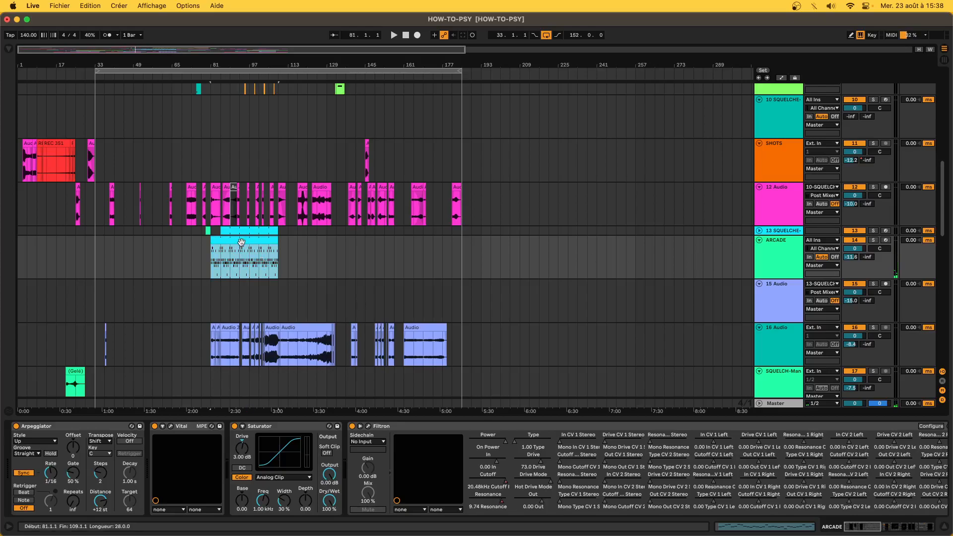
- Solo the 16 Audio track, play it briefly from bar 89, then unsolo it
click(228, 351)
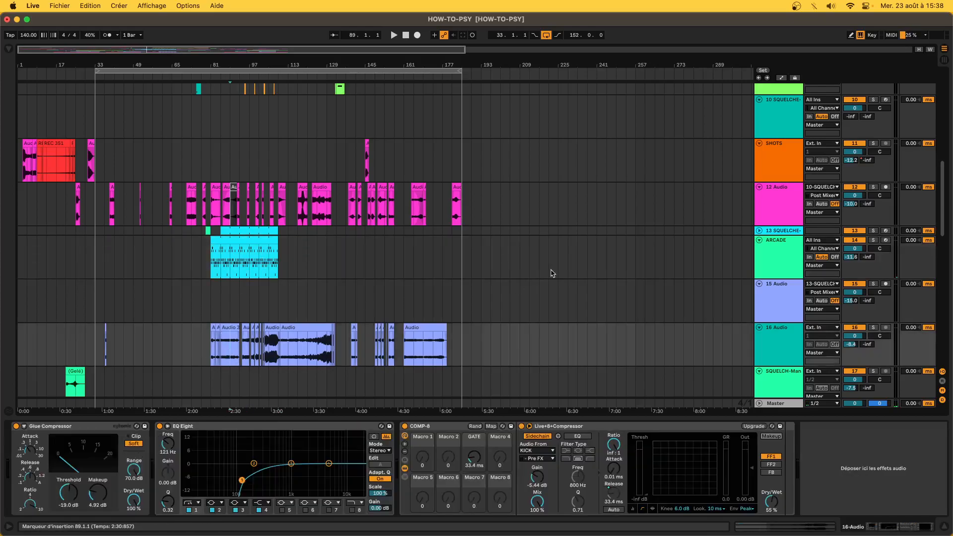
click(873, 328)
key(space)
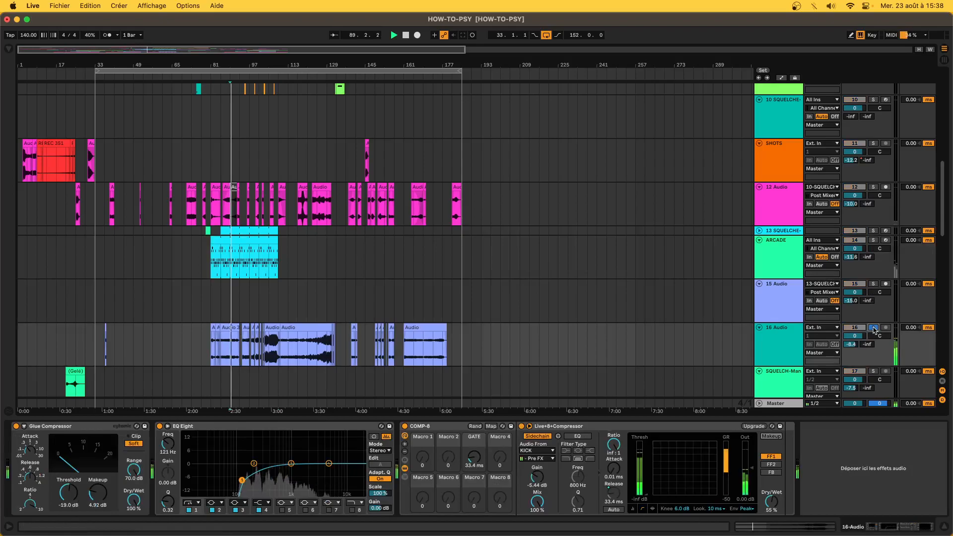
key(space)
click(874, 327)
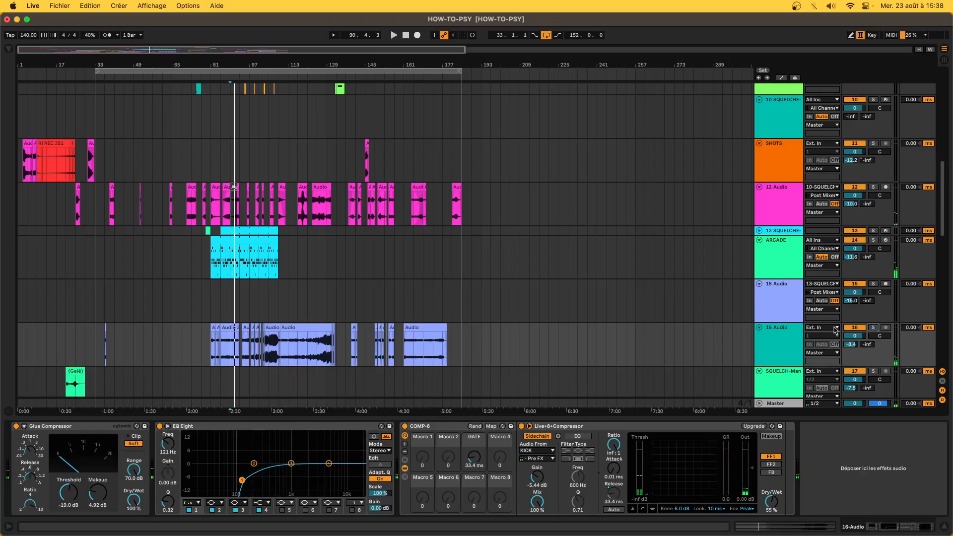
- Open the Vital synth editor on the ARCADE track's device chain
click(236, 254)
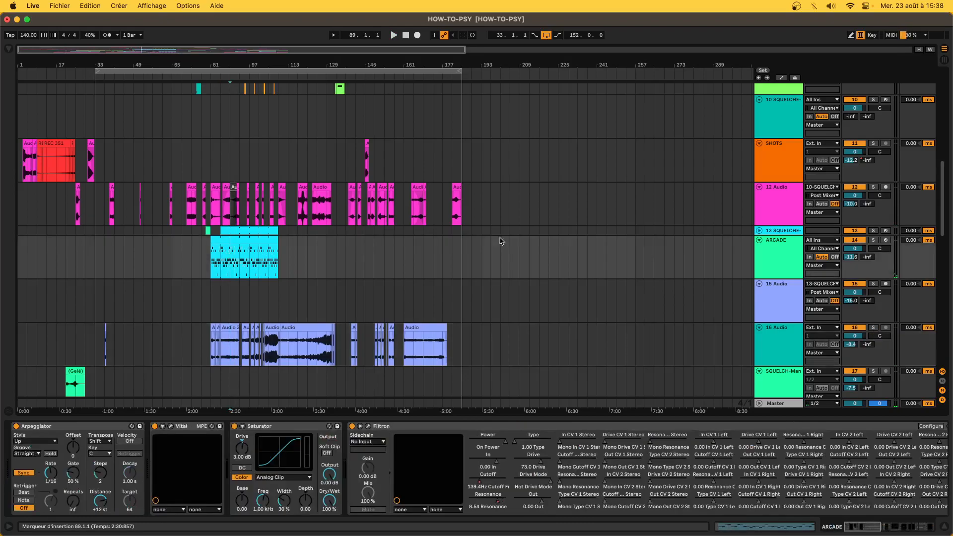
click(25, 426)
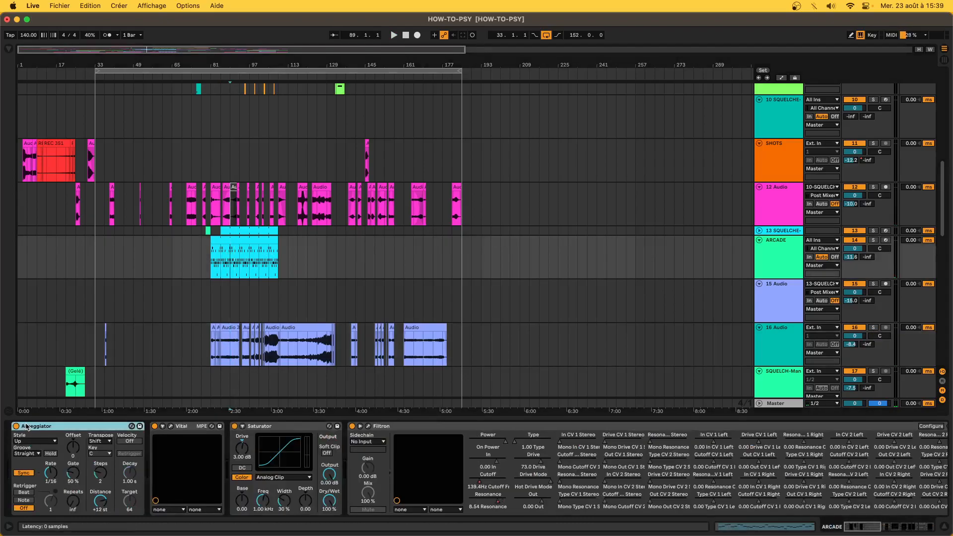
click(170, 426)
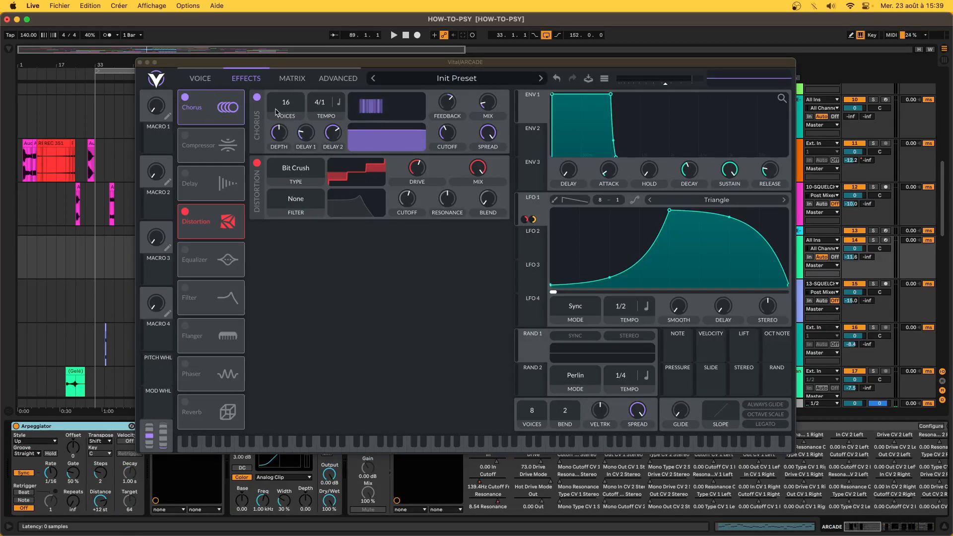
- Show Vital's VOICE tab with the oscillators and filters, then move the window down
click(201, 78)
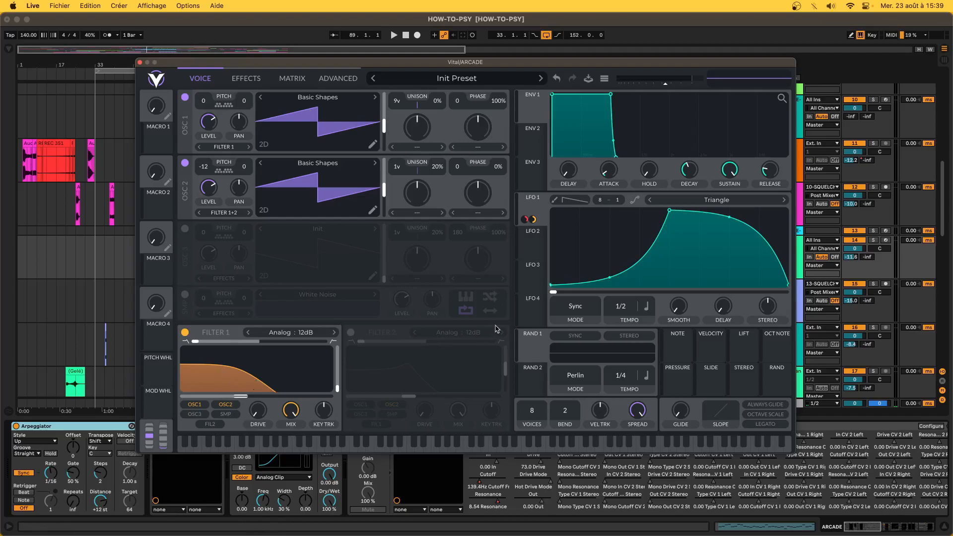
mouse_move(528, 223)
drag(192, 63, 123, 388)
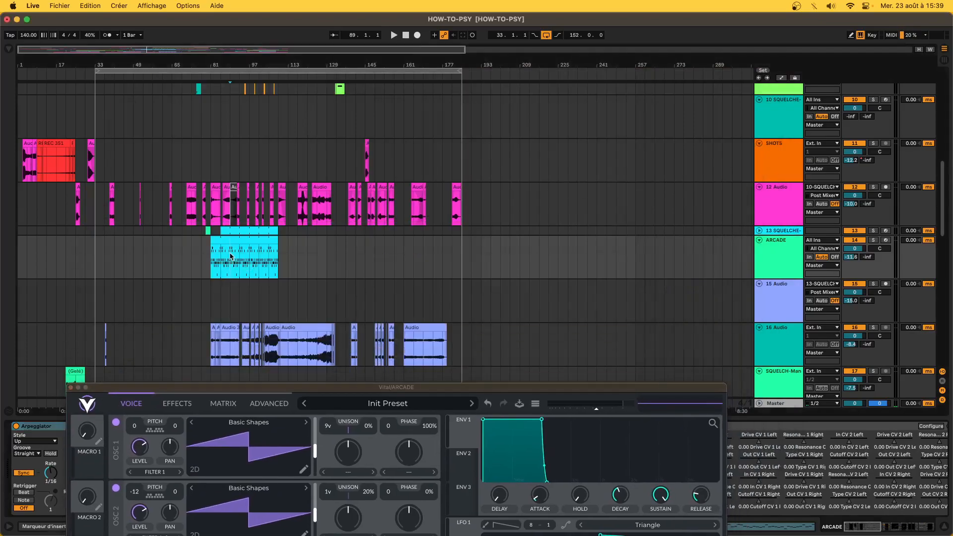
- Close Vital, inspect Filtron's drive CV inputs, then select its cutoff parameter (139.4 Hz)
click(70, 387)
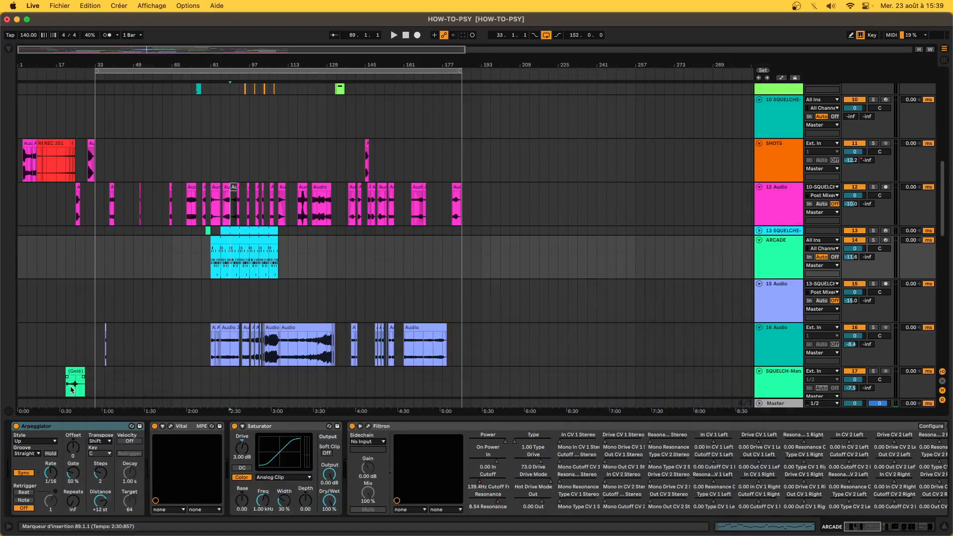
click(410, 427)
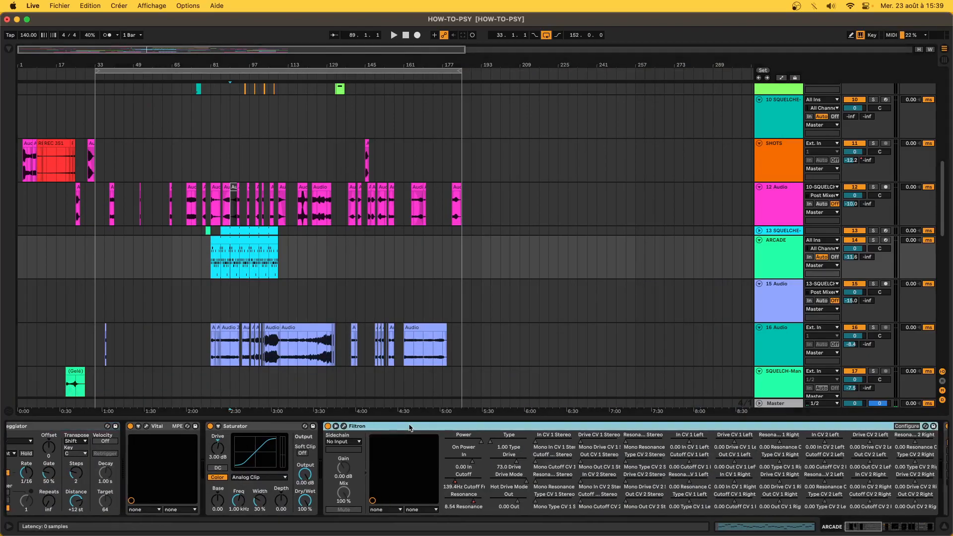
click(345, 426)
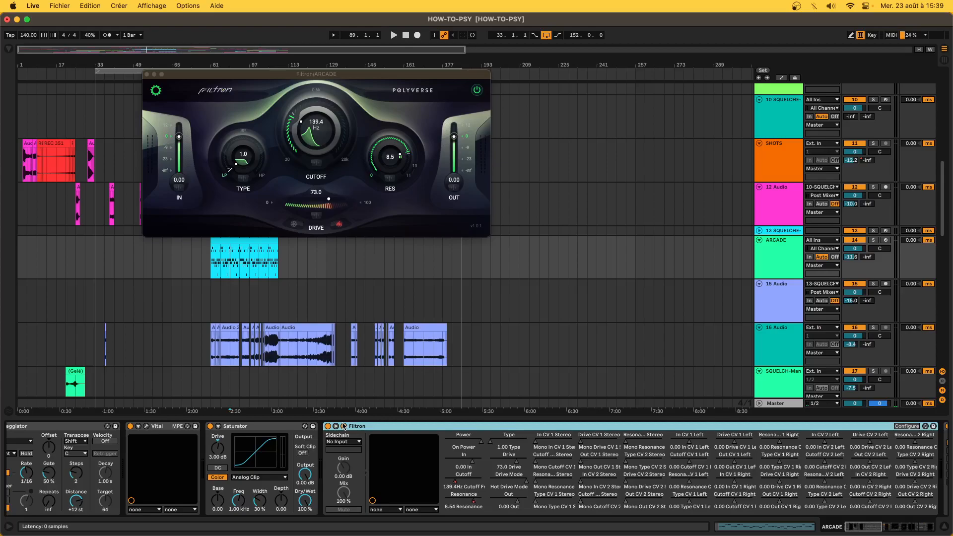
click(318, 221)
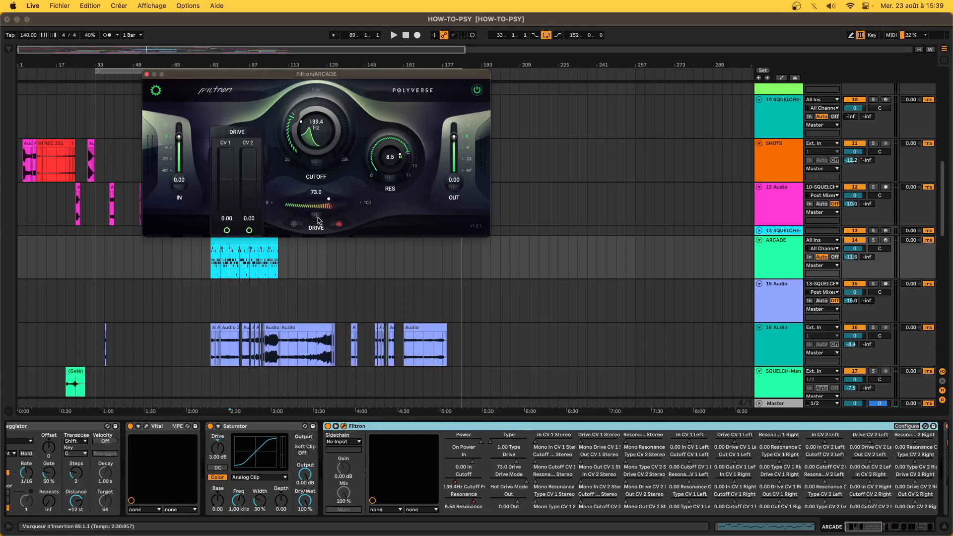
click(392, 164)
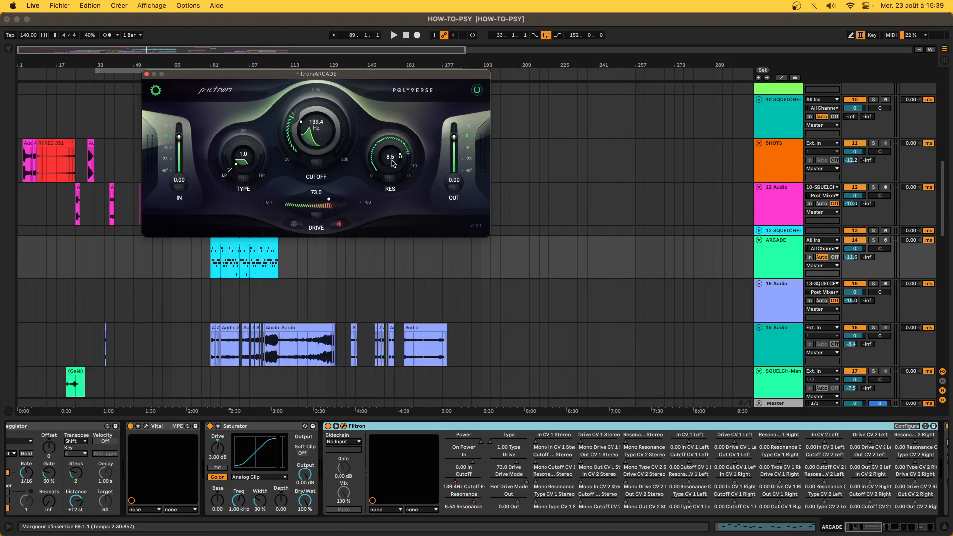
click(147, 74)
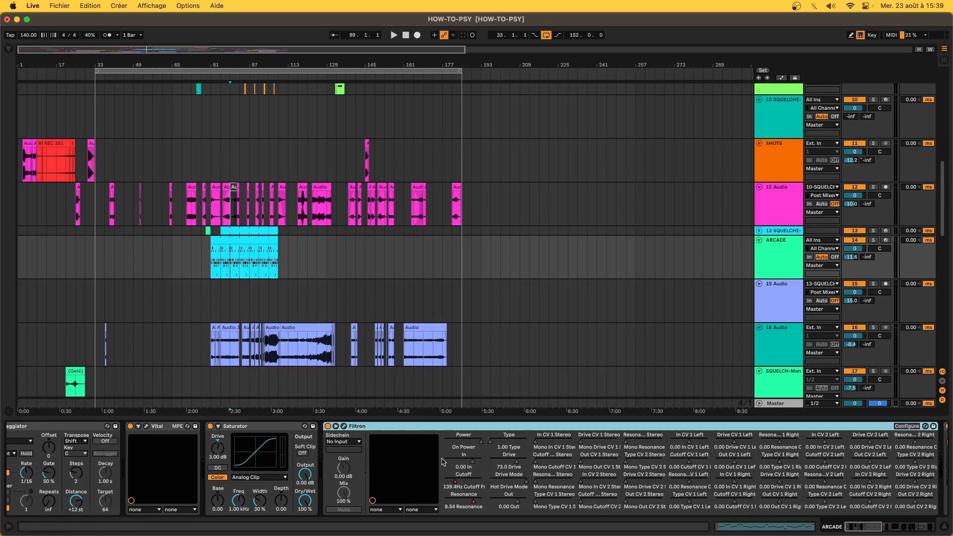
click(454, 485)
- Show automation envelopes, time-select ARCADE bars 81–109, then select the 16 Audio track
key(a)
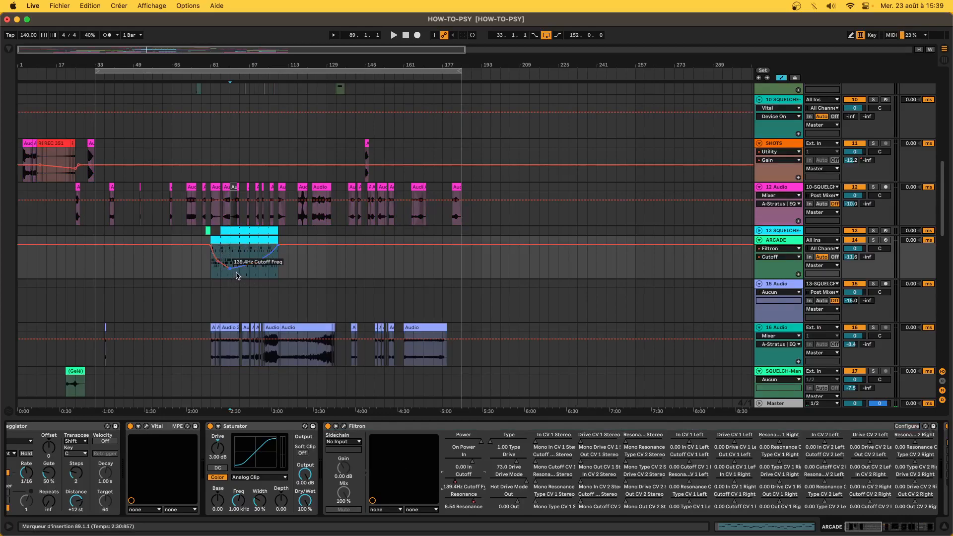
click(279, 246)
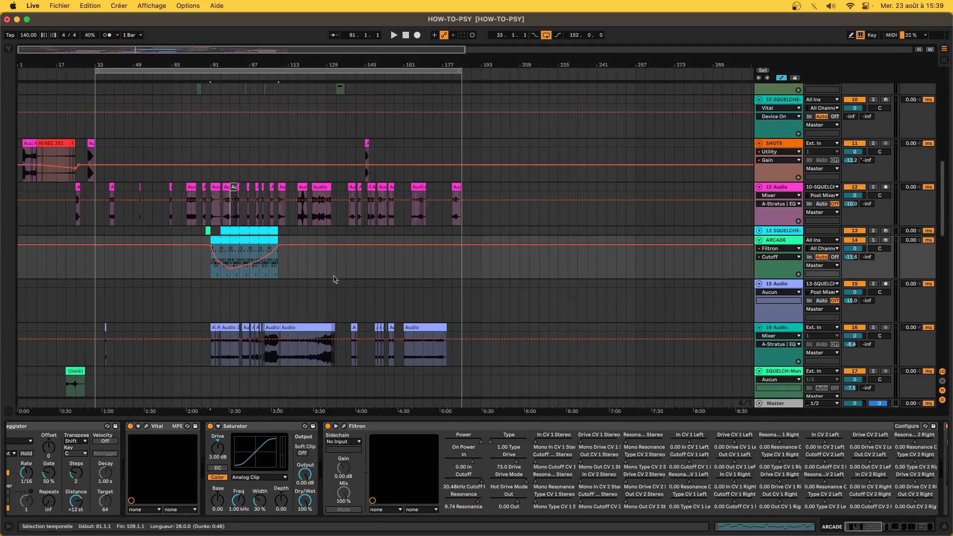
click(222, 350)
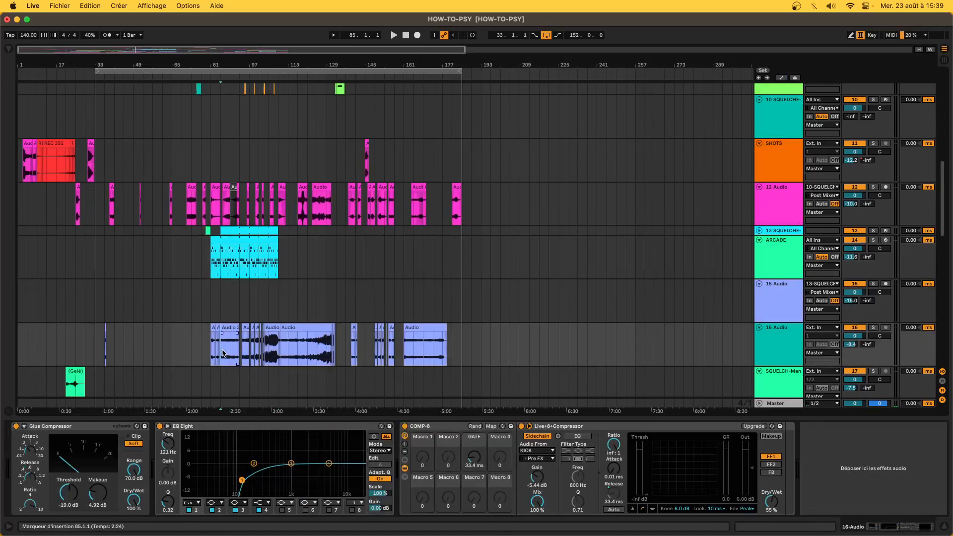
- Solo 16 Audio, play it from bar 89, then unsolo and stop
click(234, 351)
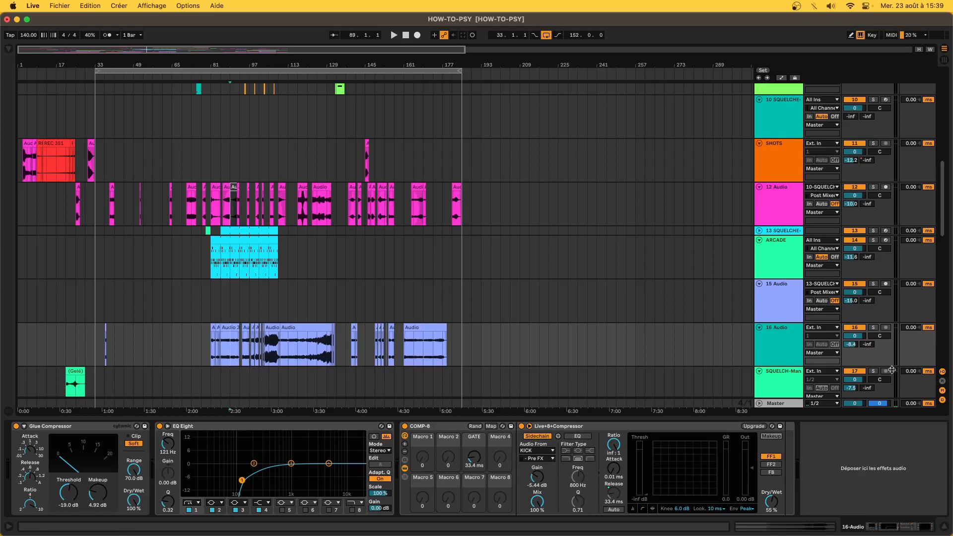
click(874, 328)
key(space)
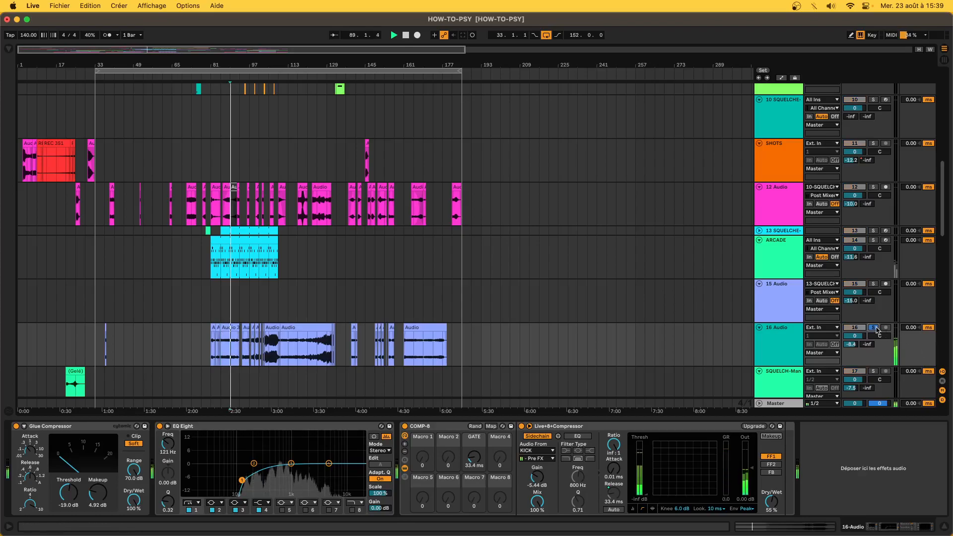
click(875, 328)
key(space)
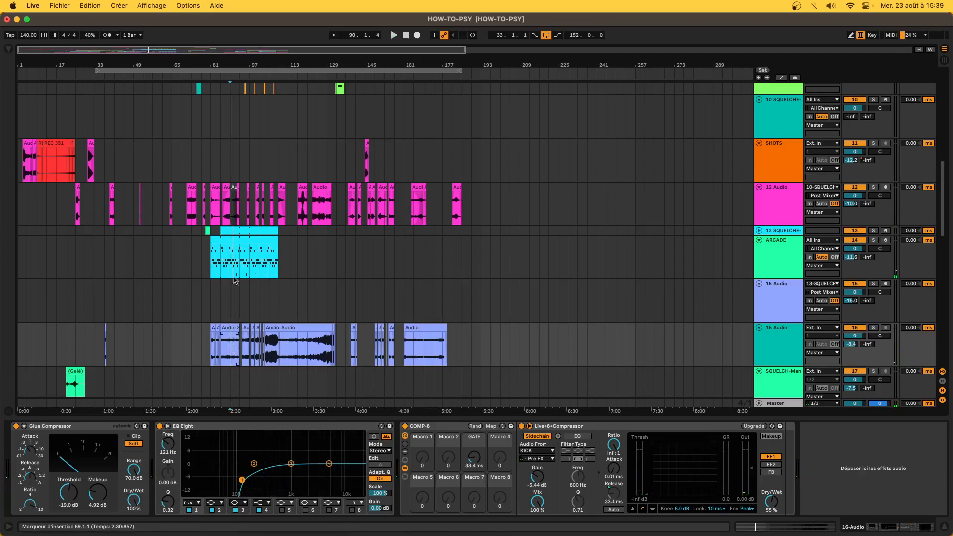
- Select the ARCADE clip, solo ARCADE, and play it from bar 101
click(224, 261)
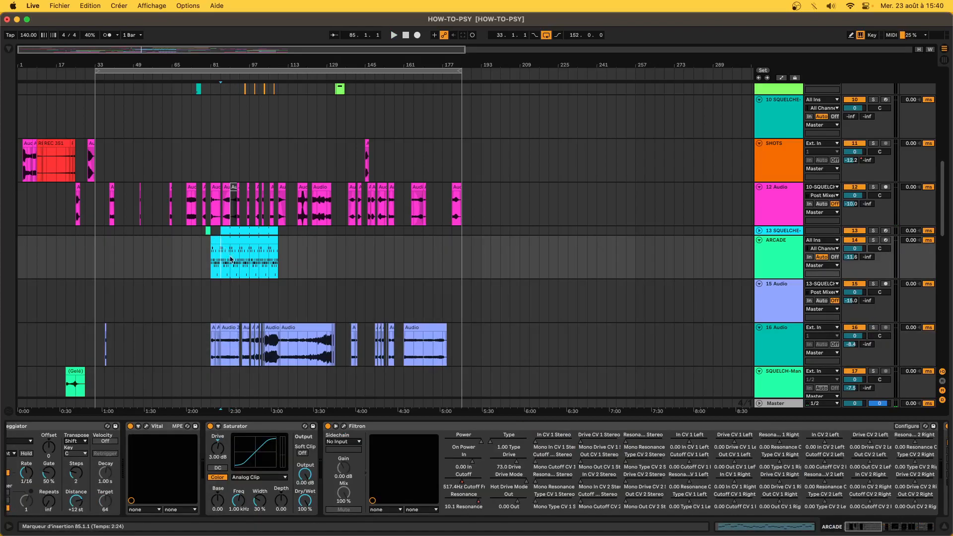
click(222, 237)
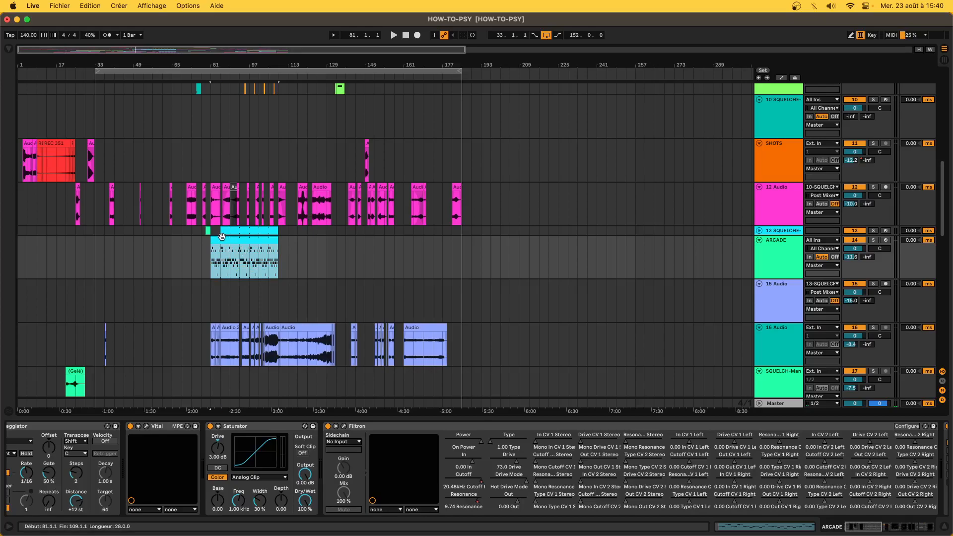
click(874, 240)
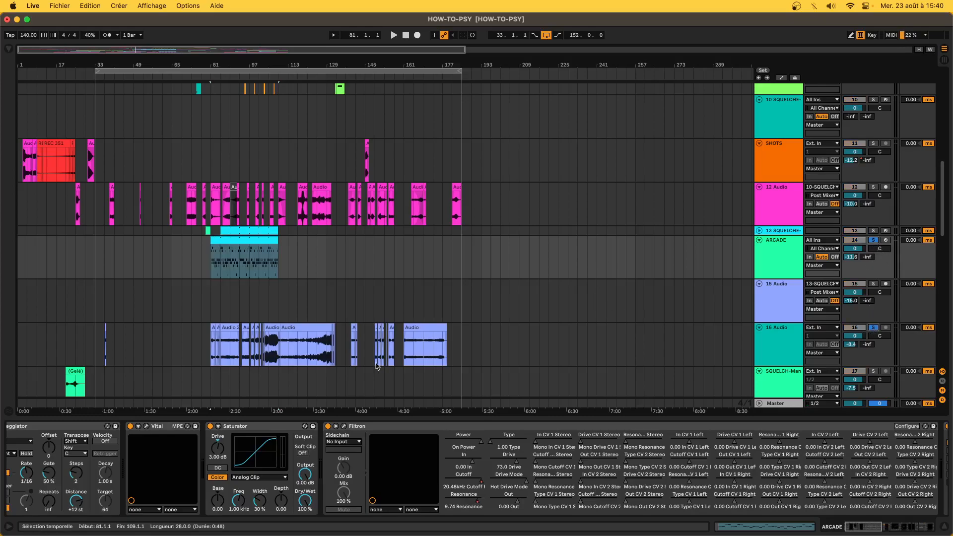
key(space)
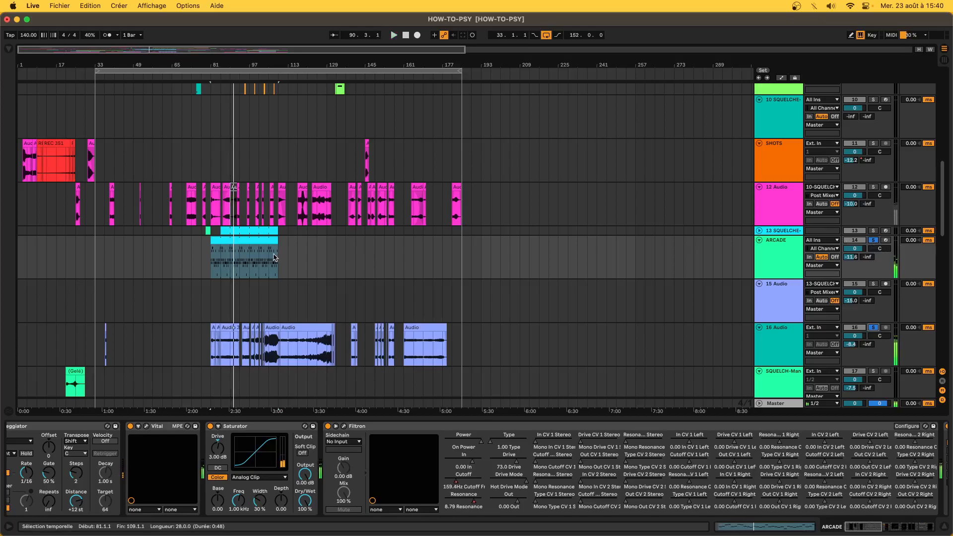
click(252, 259)
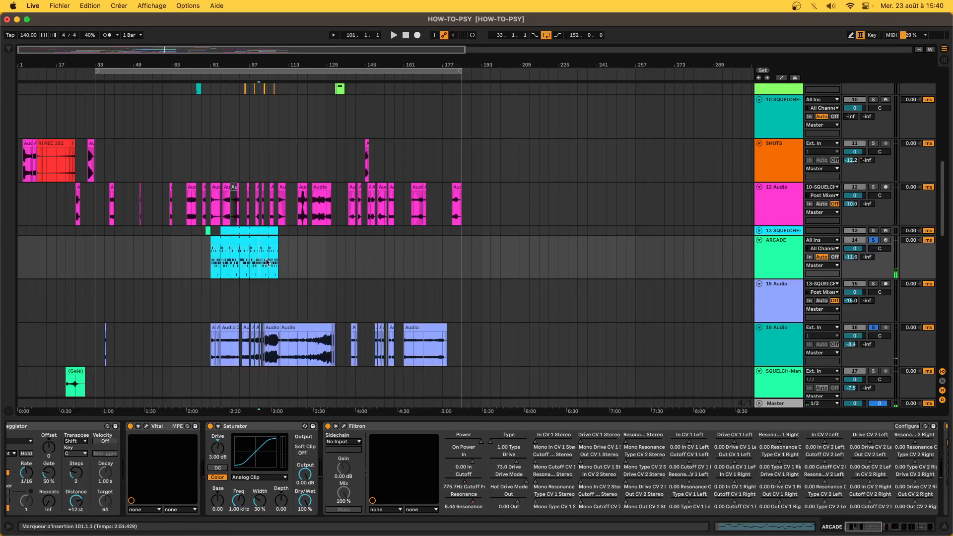
key(space)
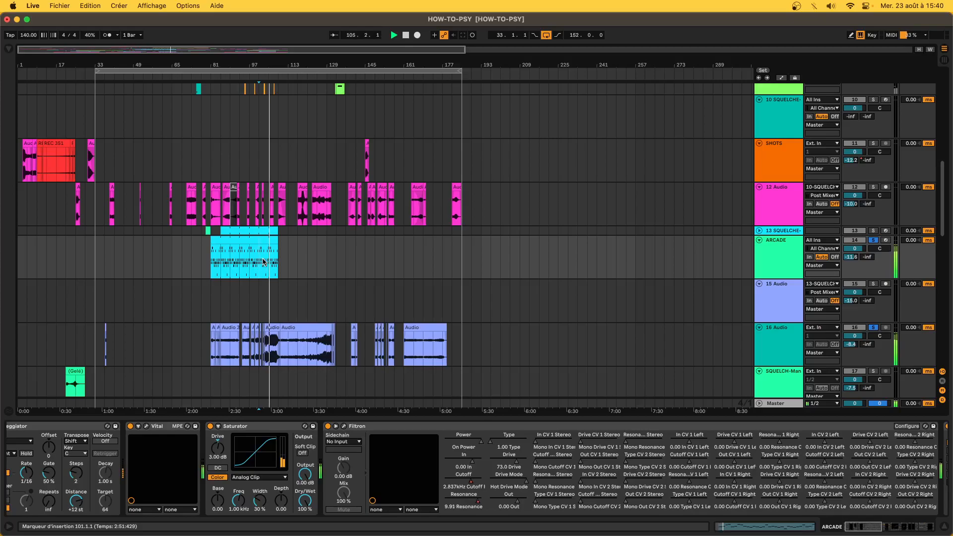
scroll(622, 478, right, 10)
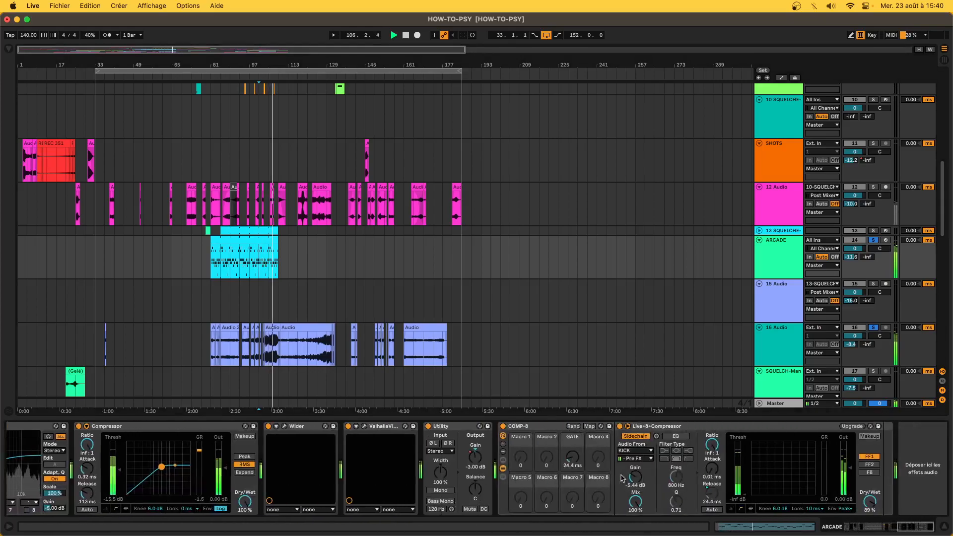
click(524, 427)
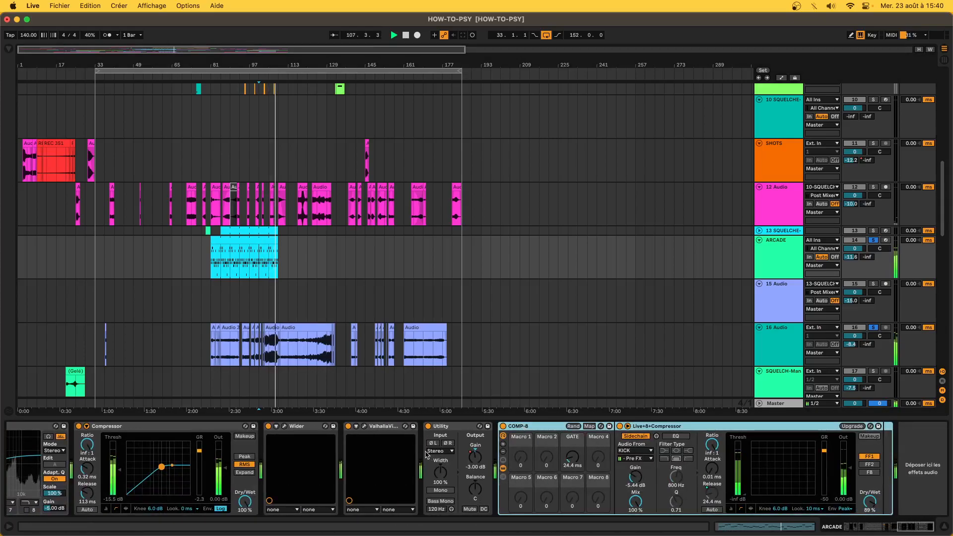
scroll(426, 454, left, 5)
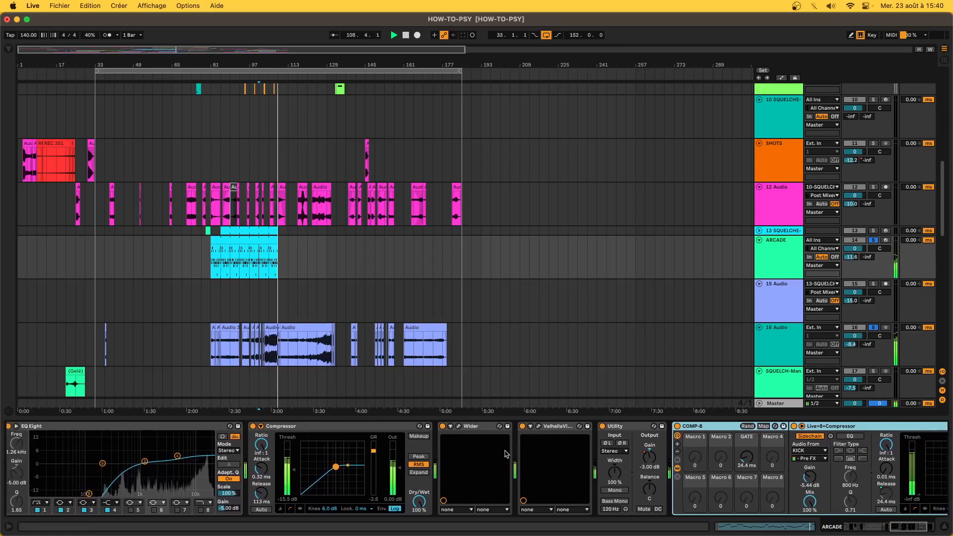
click(459, 426)
click(458, 426)
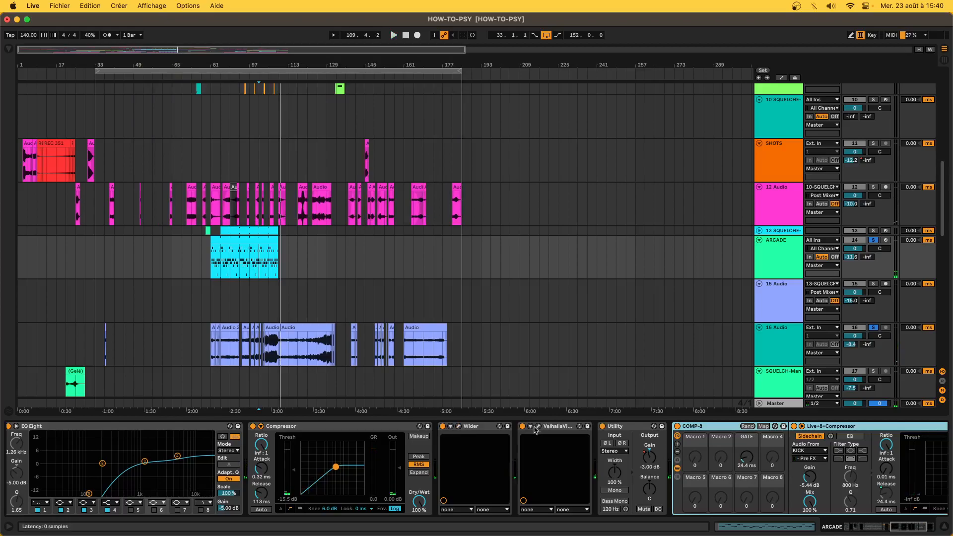
click(535, 429)
click(538, 427)
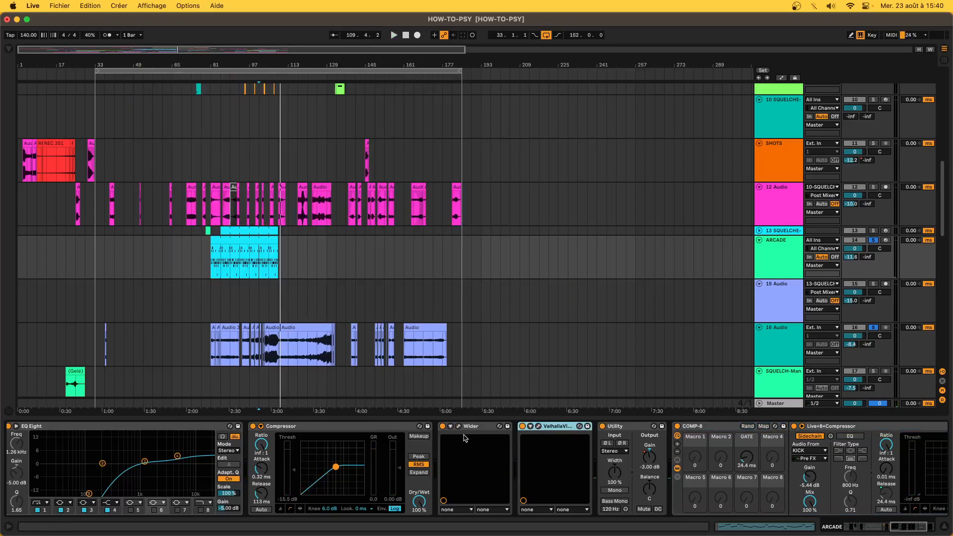
scroll(328, 453, left, 10)
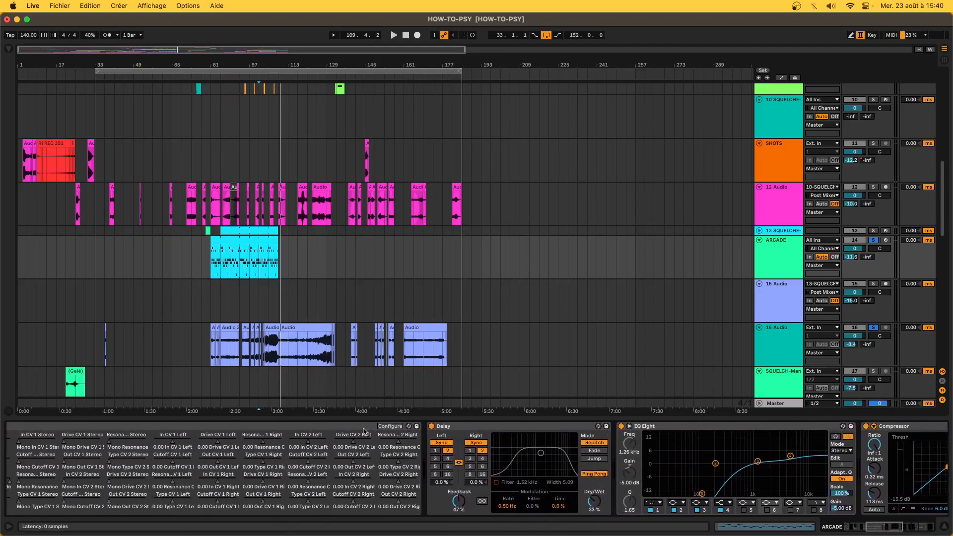
scroll(328, 453, left, 10)
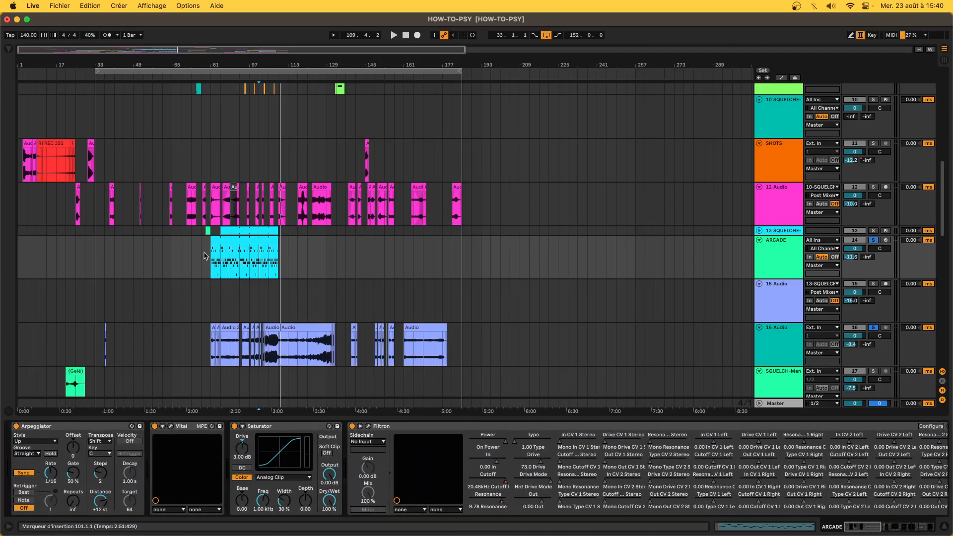
scroll(204, 256, up, 3)
- Play the LEAD-BLIPS lead briefly from bar 93
click(214, 281)
scroll(218, 273, up, 3)
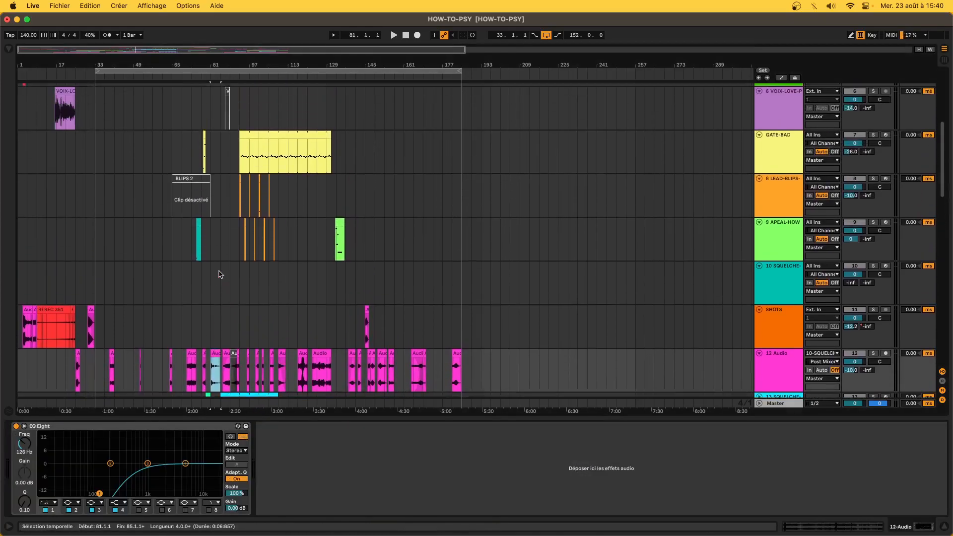
scroll(221, 274, up, 1)
scroll(179, 317, up, 5)
scroll(179, 318, down, 3)
scroll(180, 317, down, 2)
scroll(183, 285, up, 3)
click(315, 208)
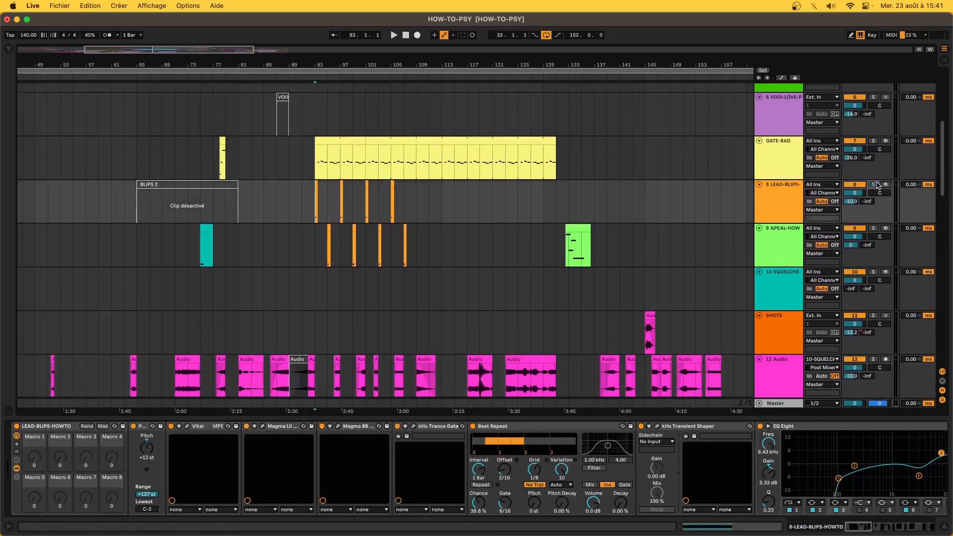
key(space)
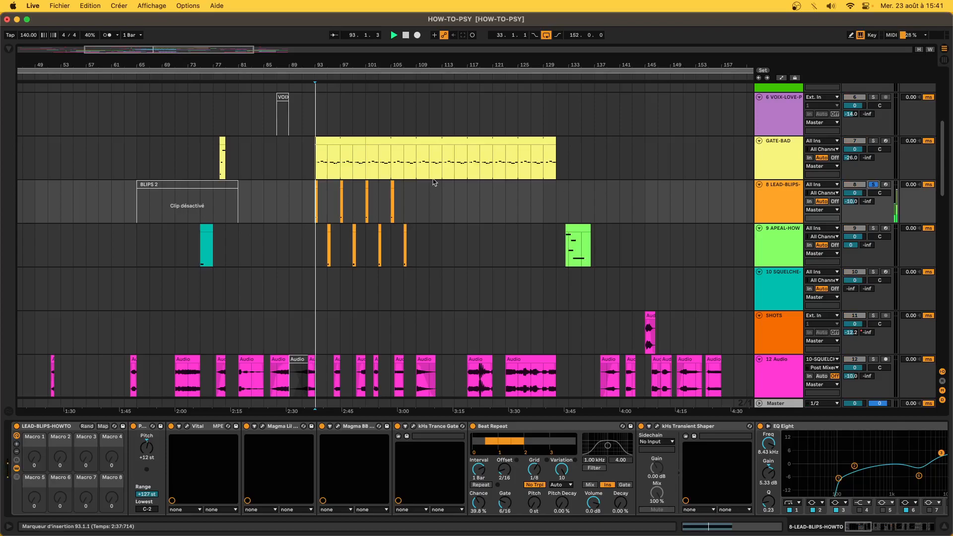
key(space)
- Solo APEAL-HOW, play it from bar 95, then unsolo it
click(875, 228)
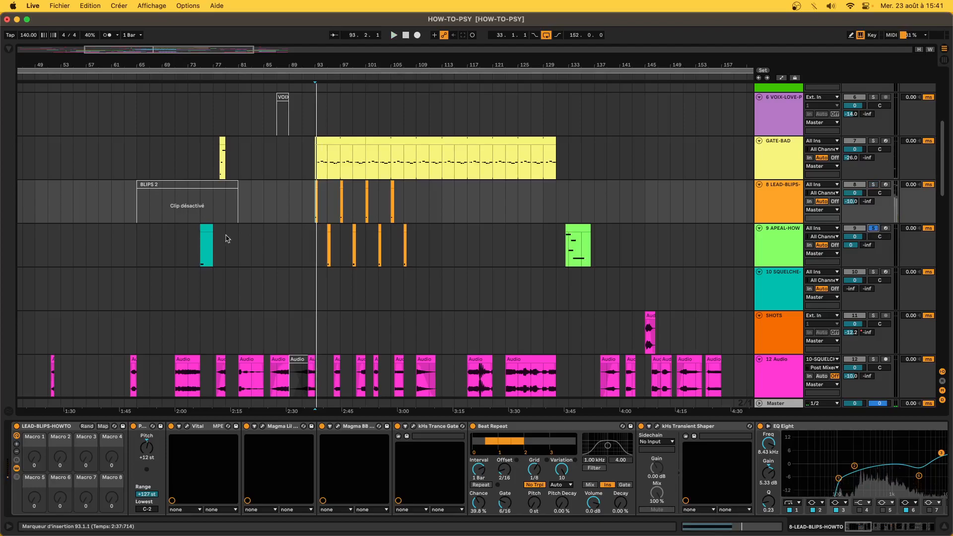
click(324, 232)
key(space)
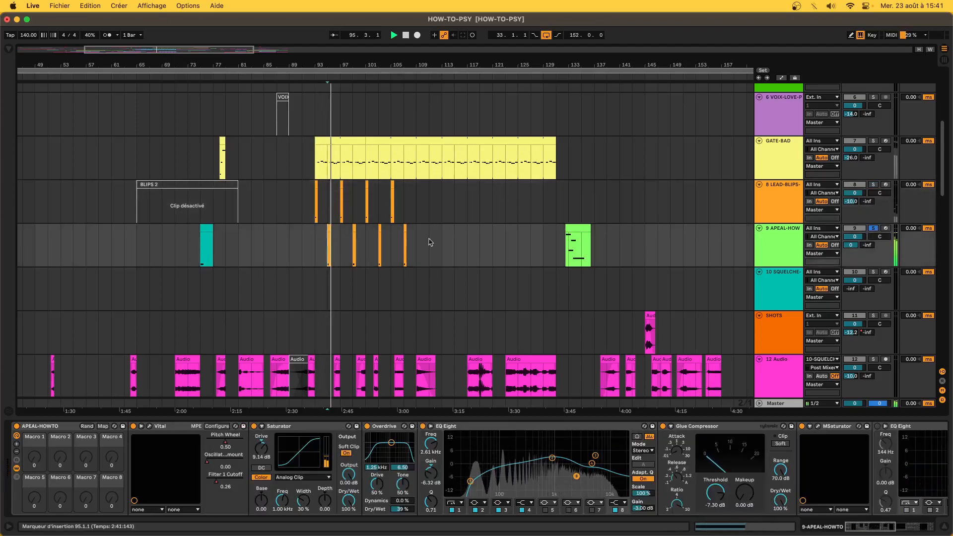
click(875, 228)
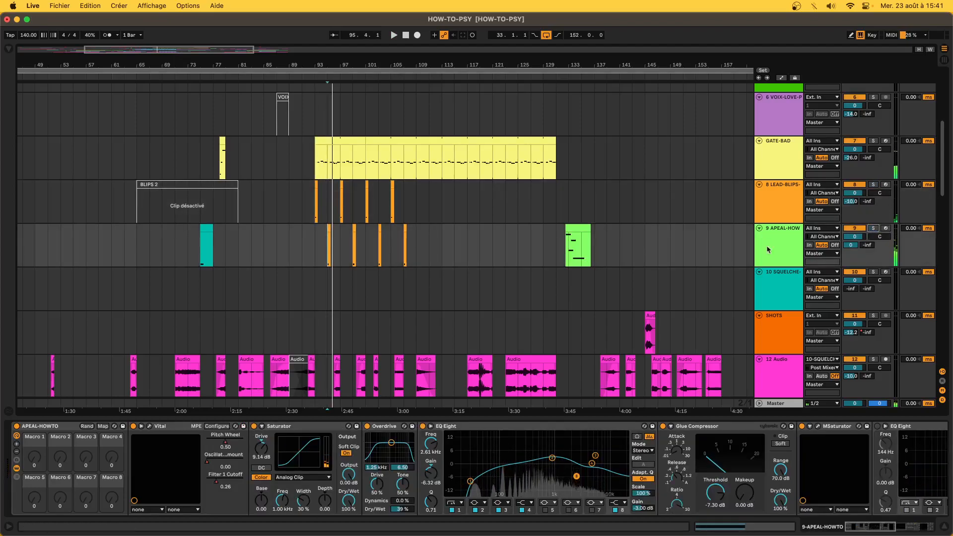
- Zoom out to the whole arrangement and select bars 101–131 on GATE-BAD
click(577, 229)
key(minus)
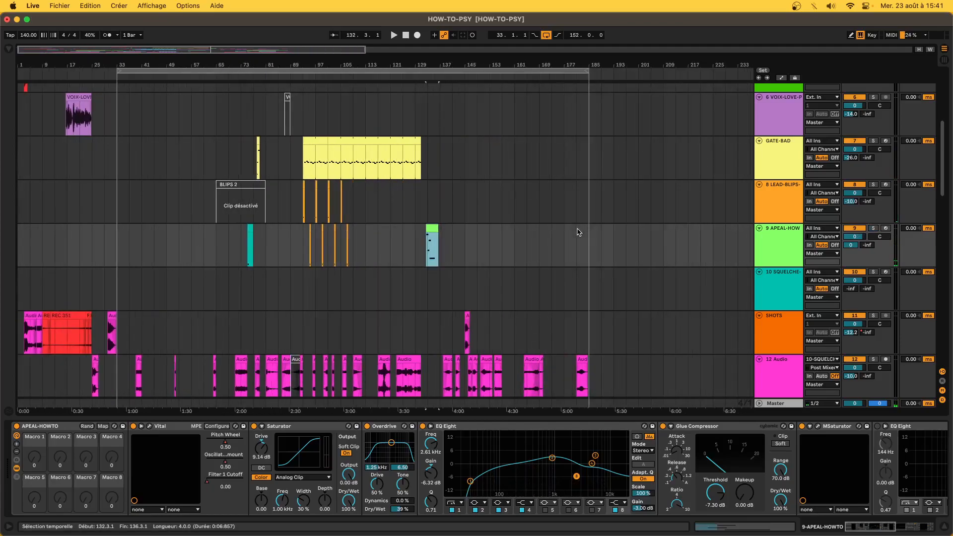
drag(439, 242, 479, 241)
scroll(477, 242, down, 10)
scroll(477, 243, up, 10)
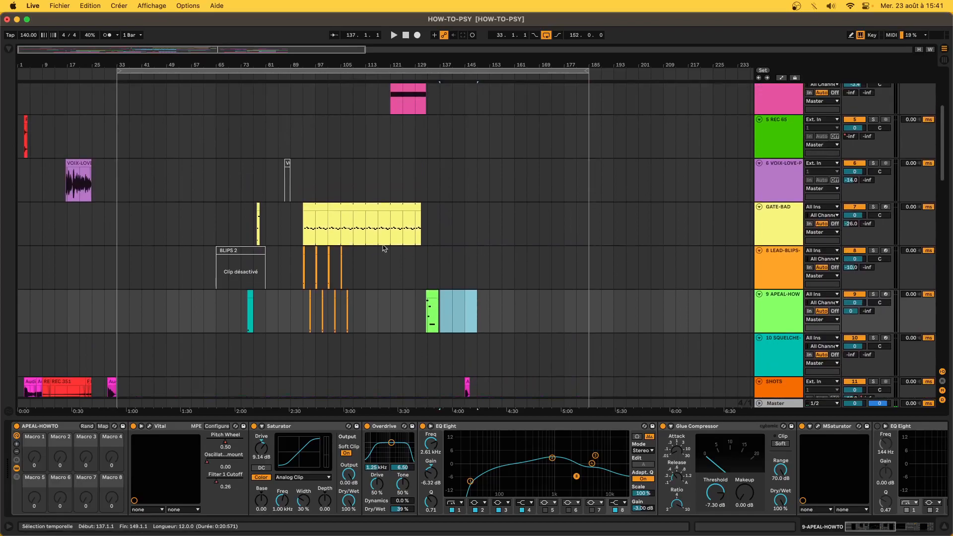
drag(304, 224, 357, 208)
- Solo GATE-BAD, play from bar 113 and then bar 109, then unsolo it
click(365, 211)
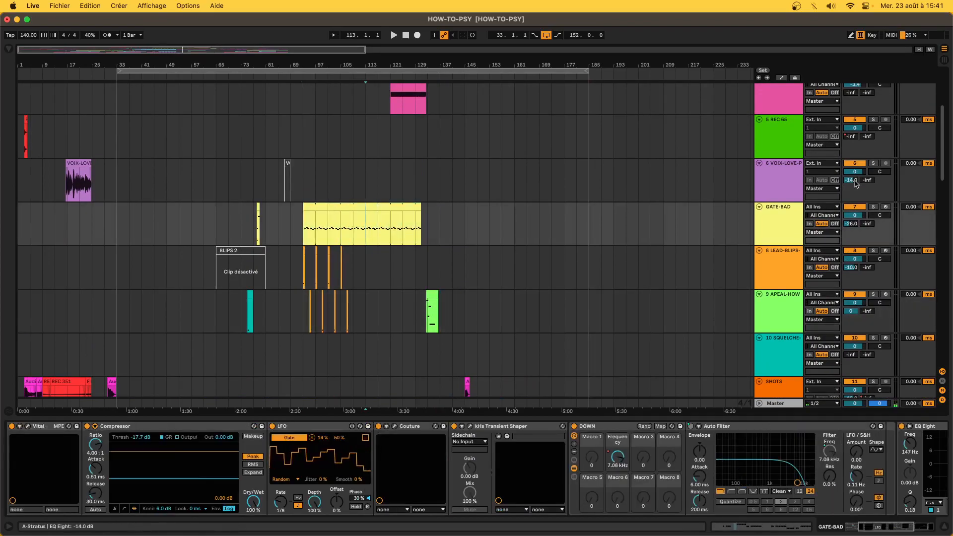
click(873, 207)
key(space)
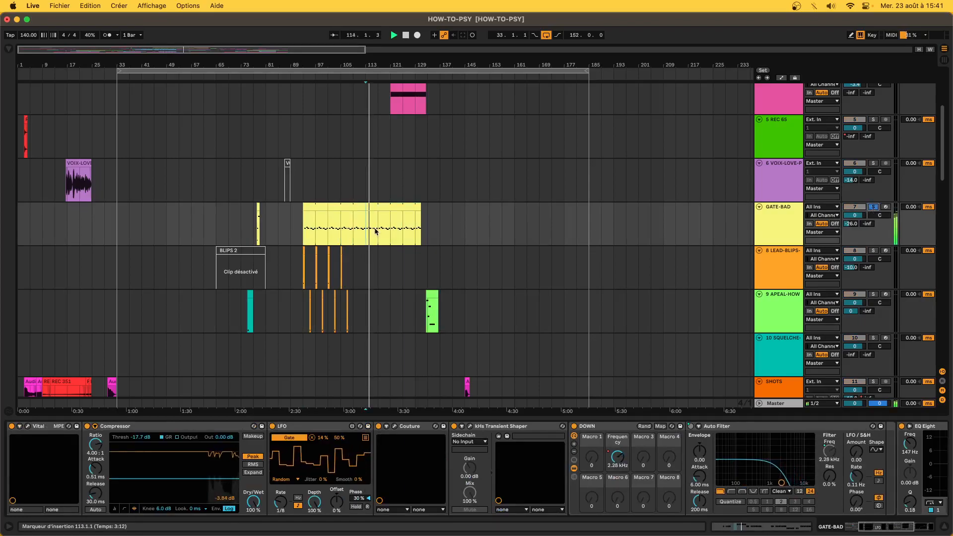
click(354, 229)
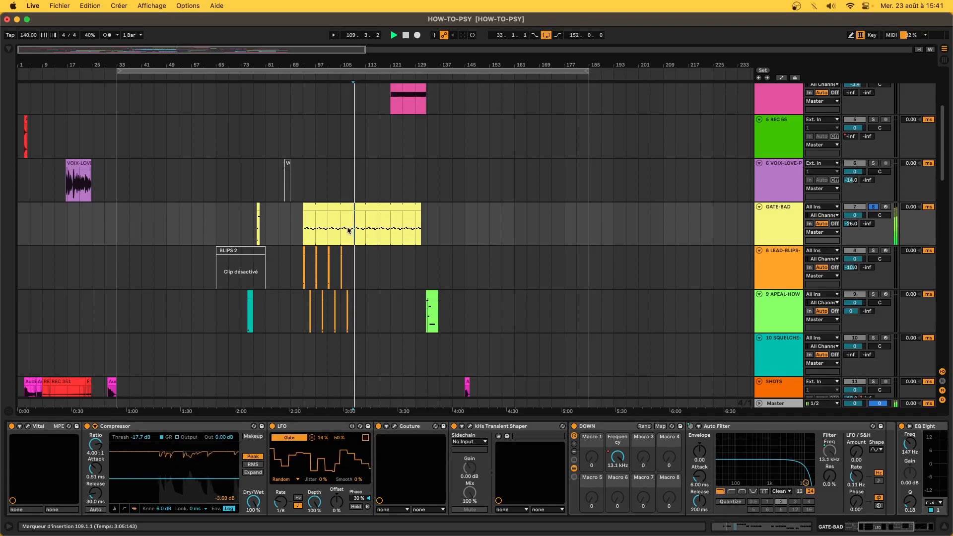
click(874, 207)
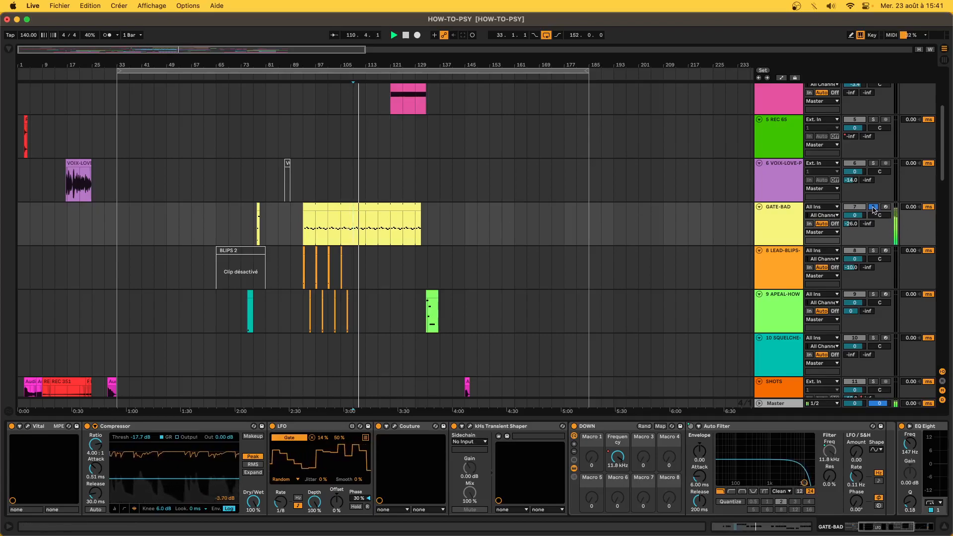
- Drag time selections across the lanes, then select the FM-LEAD track at bar 141
scroll(366, 241, down, 15)
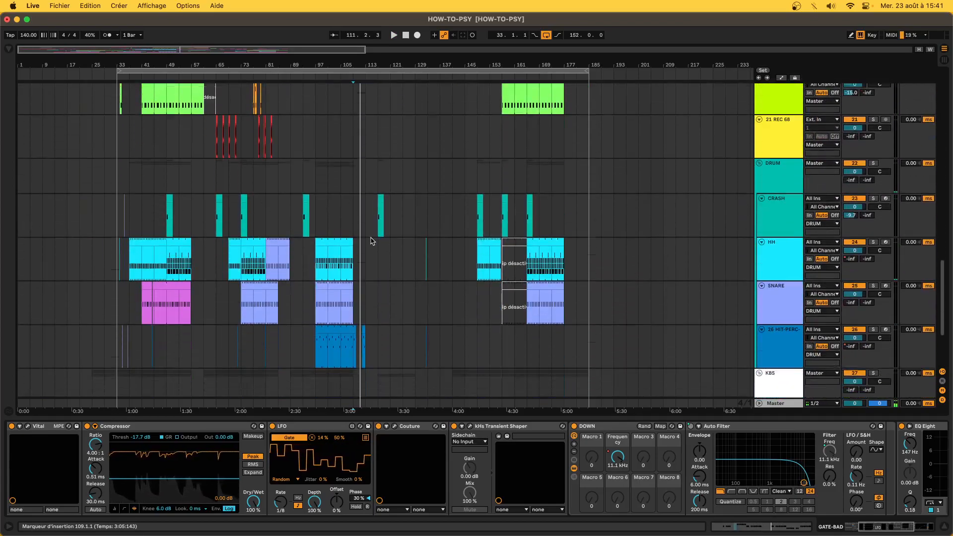
scroll(370, 238, up, 15)
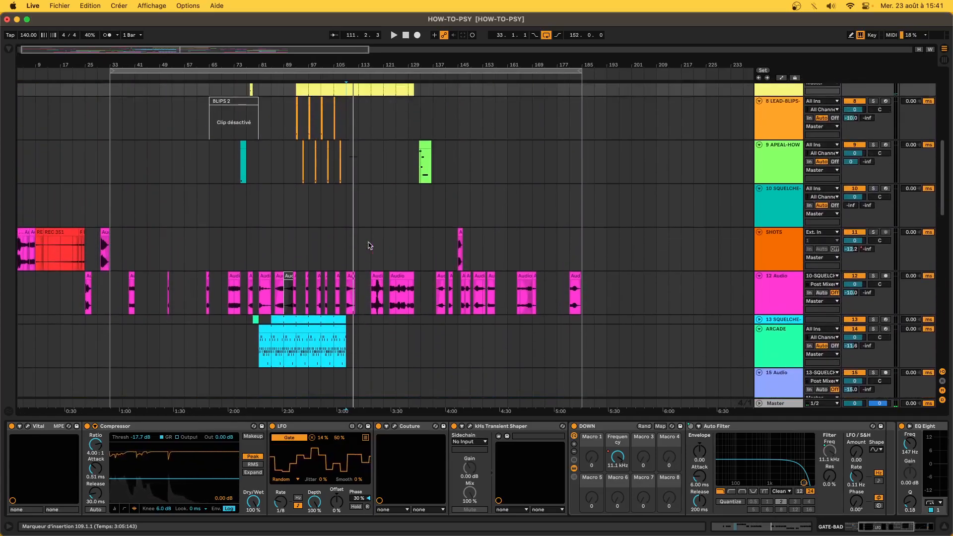
scroll(342, 230, up, 3)
drag(294, 164, 345, 165)
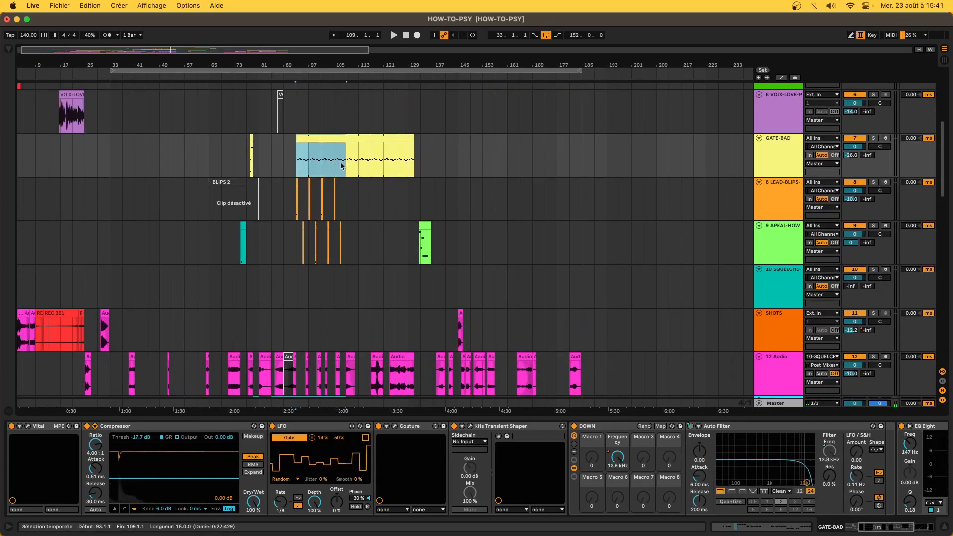
scroll(345, 166, down, 2)
scroll(345, 166, down, 15)
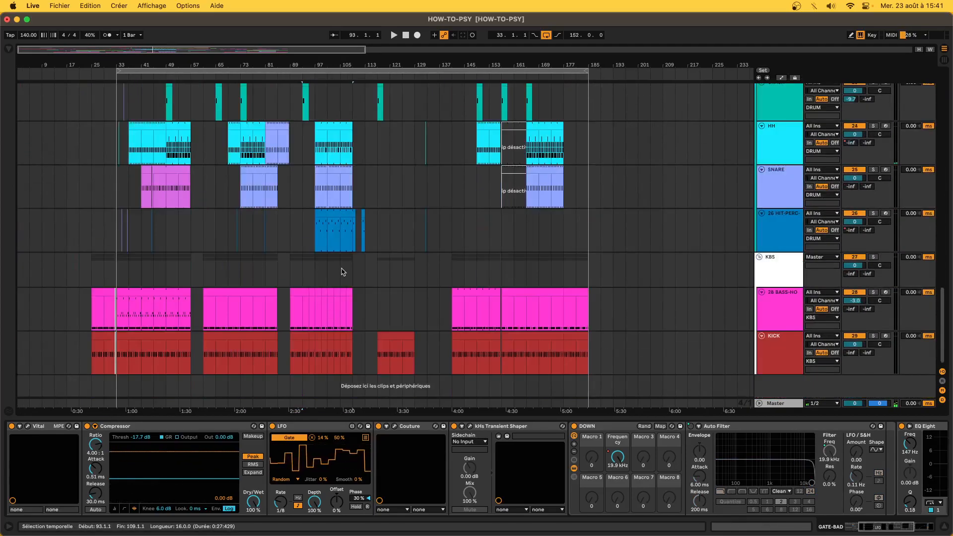
drag(366, 271, 449, 295)
scroll(448, 291, up, 5)
scroll(448, 291, up, 3)
click(447, 191)
scroll(444, 199, up, 8)
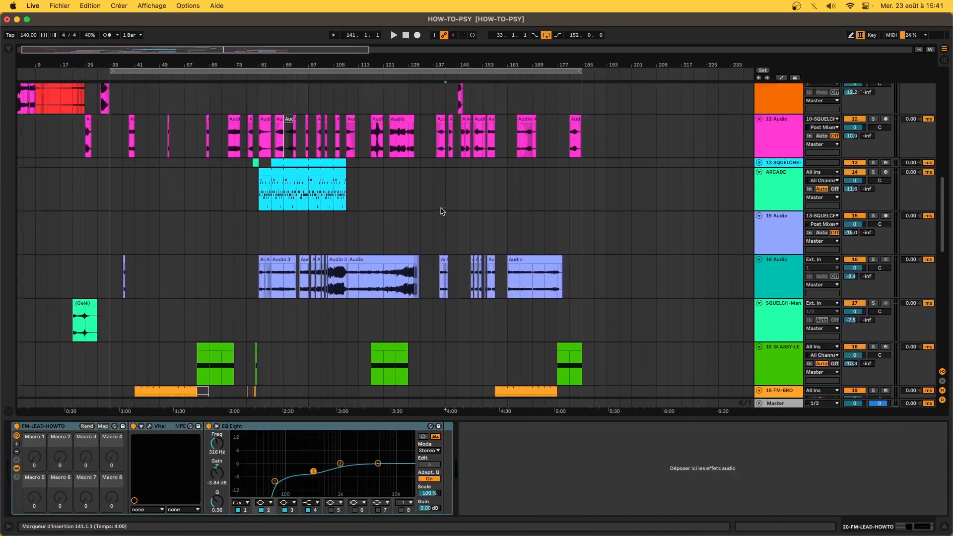
- Select the APEAL-HOW clip and then the BASS clip starting at bar 141
scroll(442, 210, up, 4)
click(423, 146)
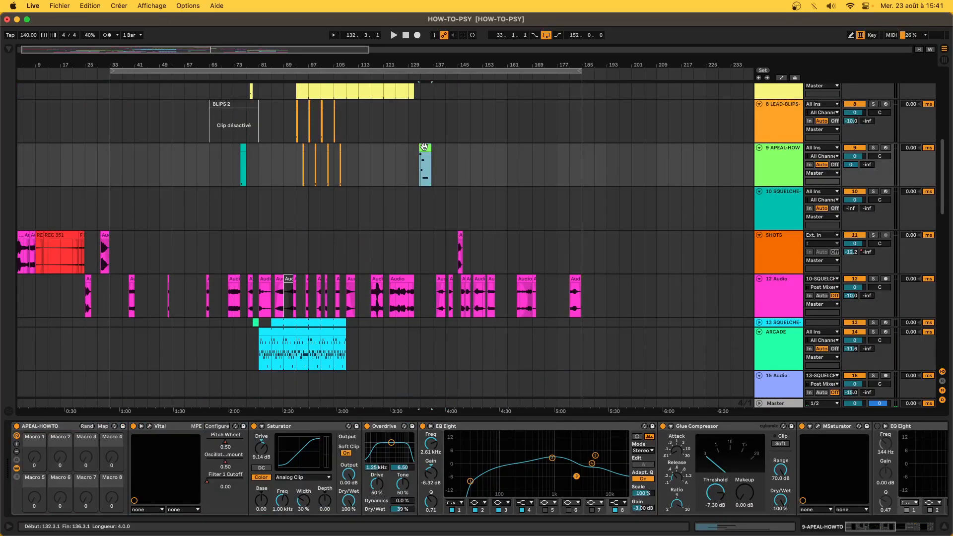
scroll(423, 146, down, 10)
click(481, 293)
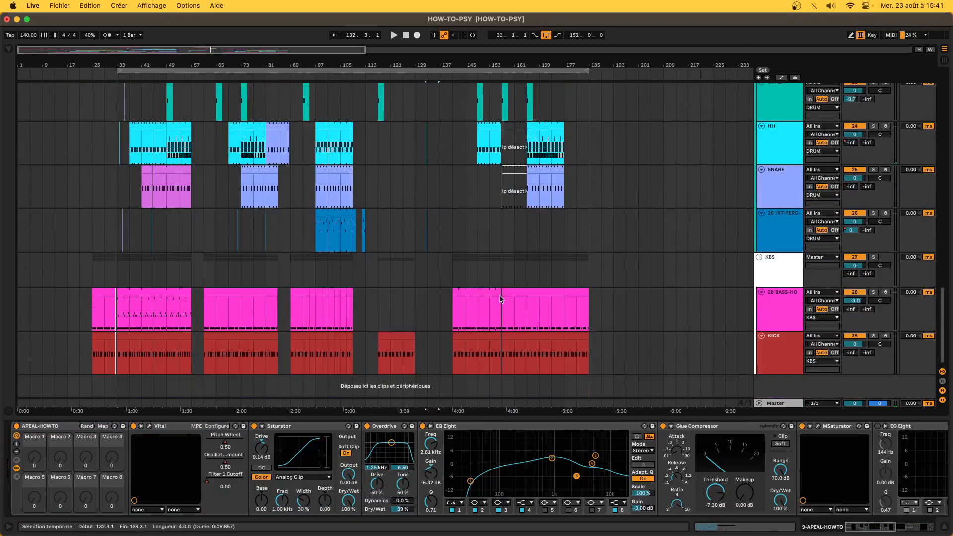
scroll(494, 310, up, 15)
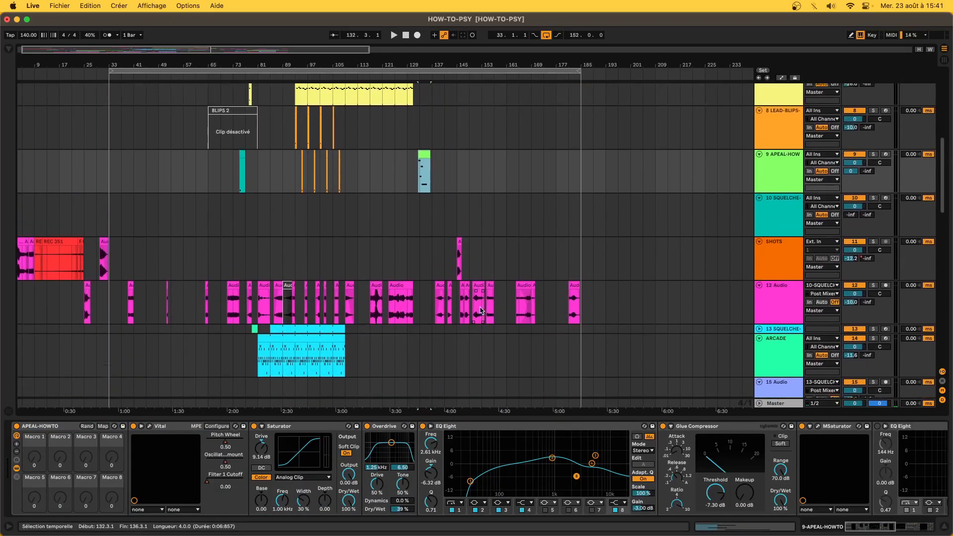
- Play the arrangement and show the 28-BASS-HOWTO04 chain from the bass clip near bar 145
key(space)
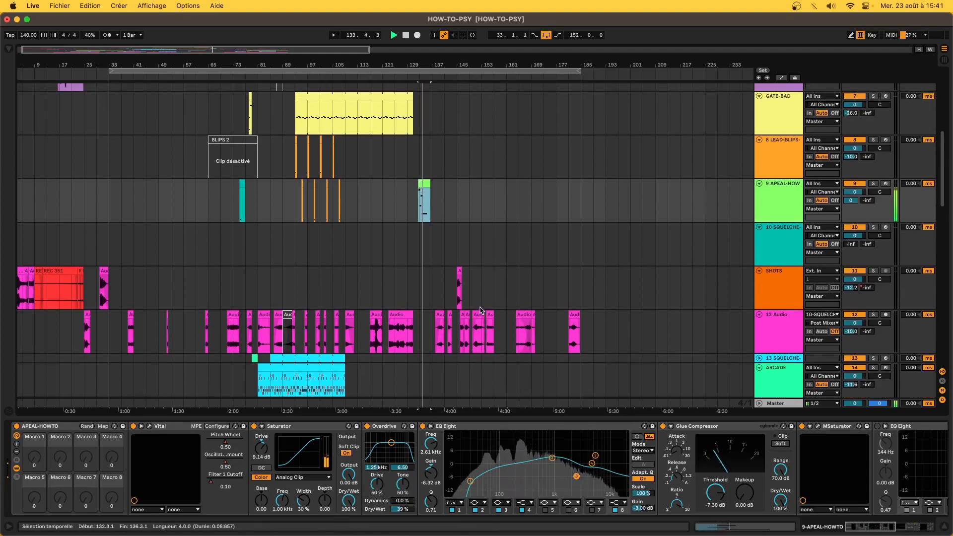
scroll(480, 310, down, 3)
scroll(480, 310, down, 15)
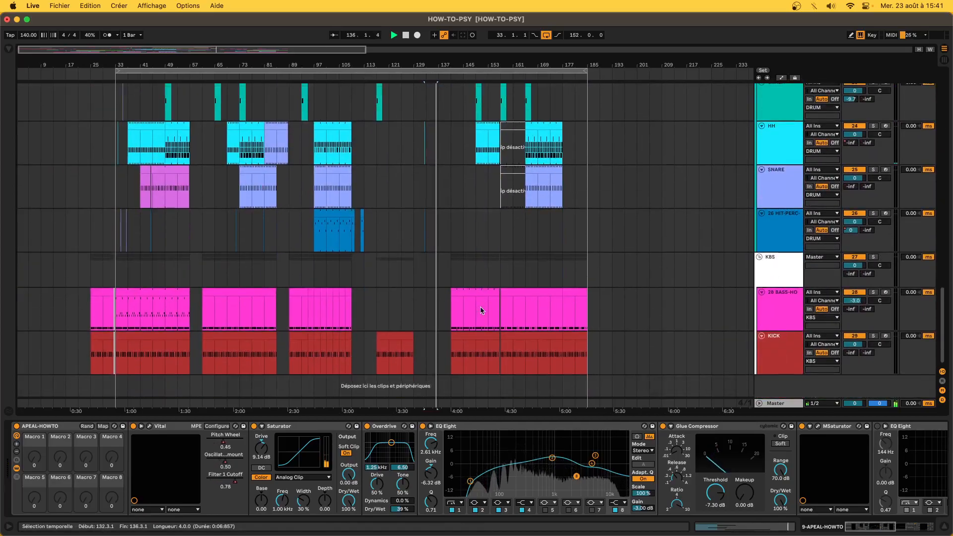
scroll(480, 311, up, 2)
scroll(480, 311, down, 1)
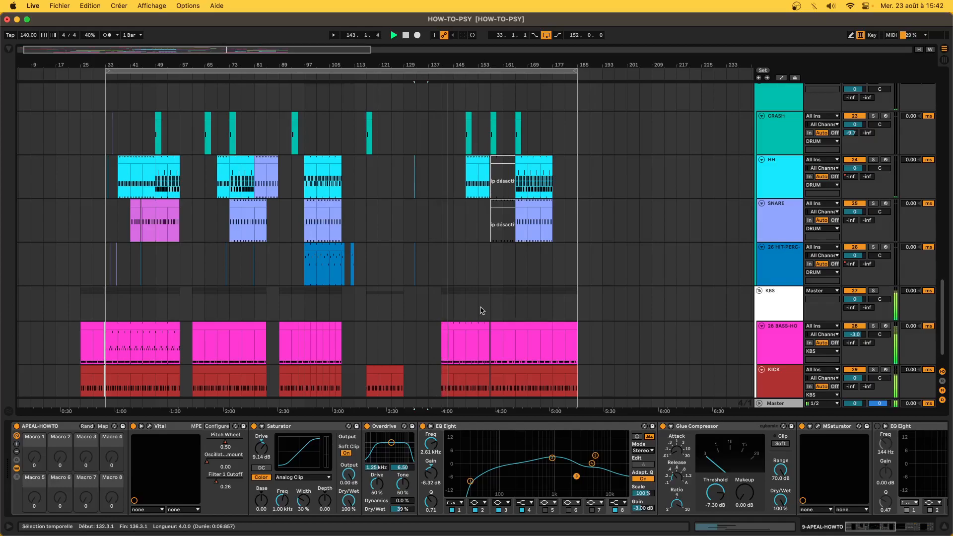
click(465, 338)
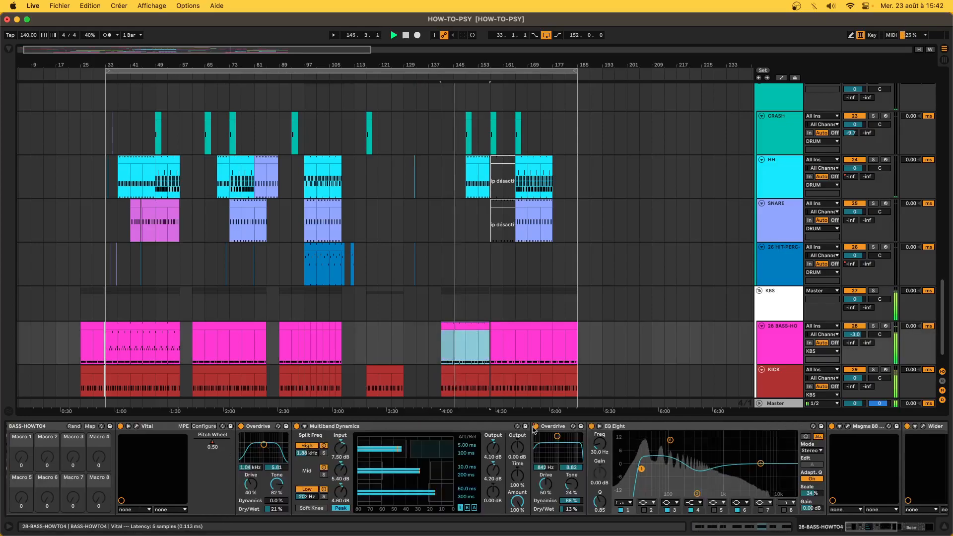
- Toggle Automation Mode and show the KBS group's UP-EQ, DOWN and EQ Eight devices
key(a)
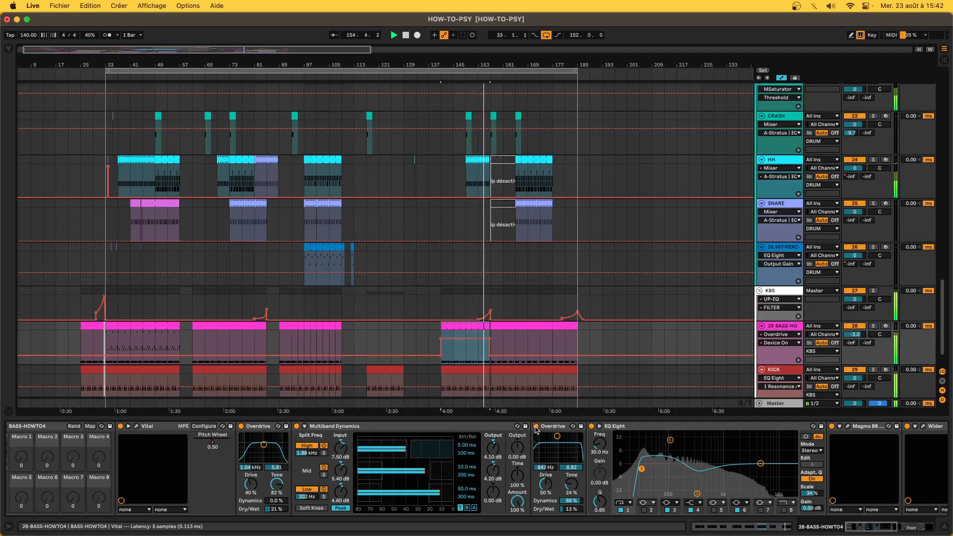
click(478, 307)
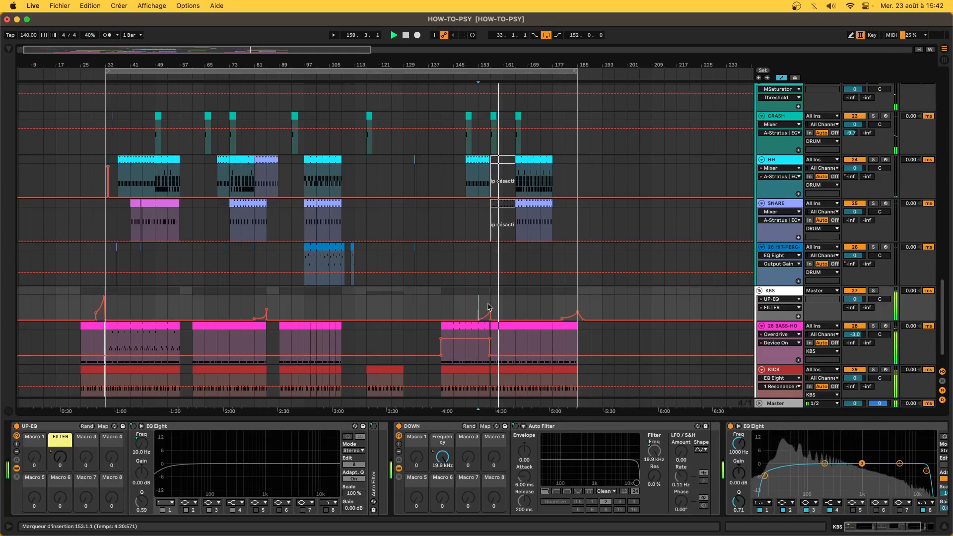
- Time-select the FM lead clips at bars 157–181, then bars 41–49
scroll(488, 306, up, 15)
scroll(488, 306, down, 10)
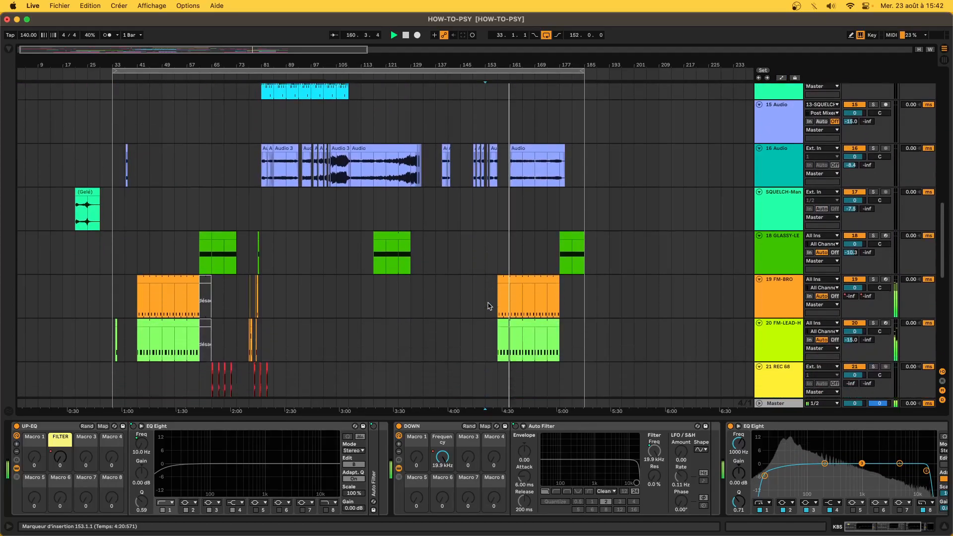
drag(501, 294, 558, 326)
drag(138, 293, 201, 318)
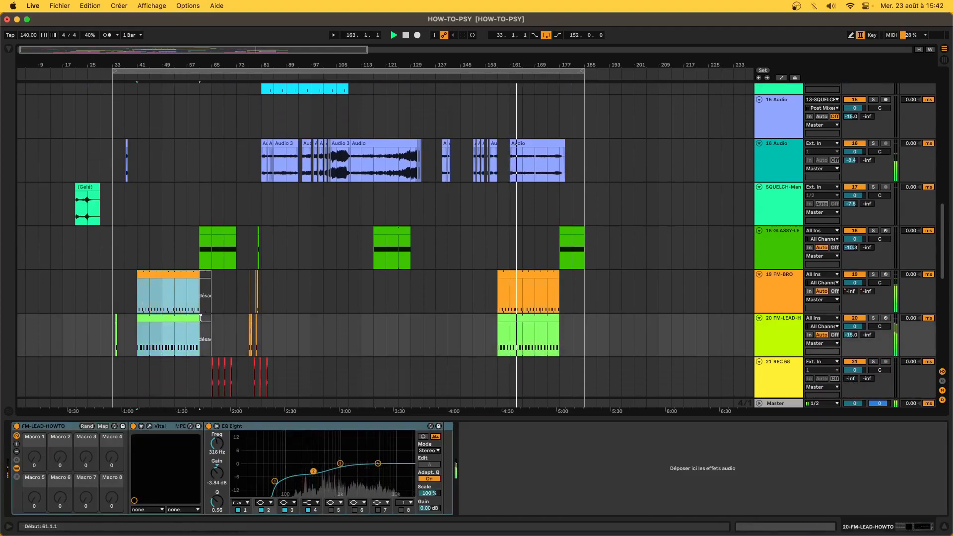
drag(497, 297, 575, 332)
drag(147, 295, 181, 319)
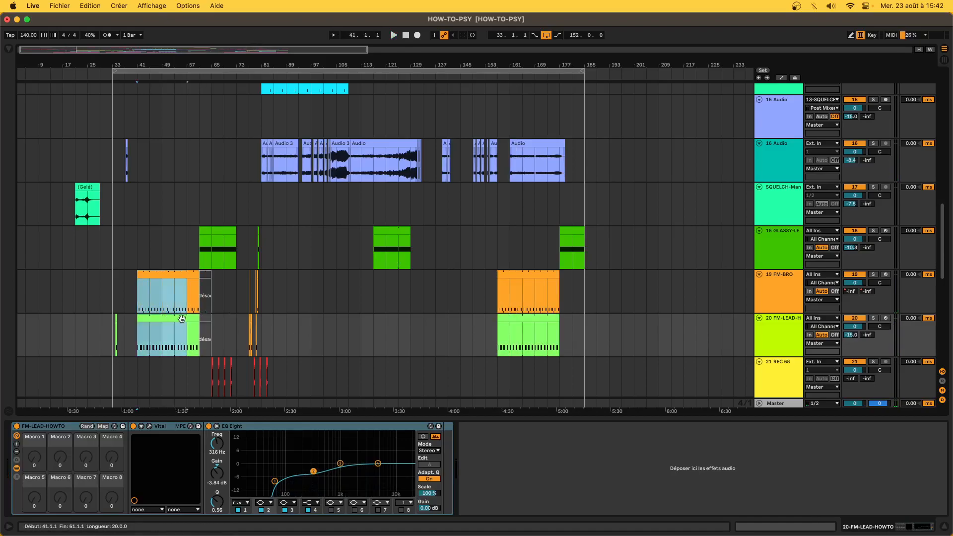
- Extend the bar 41 selection across the drum tracks, then show the SNARE-HOWTO Drum Rack
scroll(181, 319, down, 8)
drag(147, 226, 188, 367)
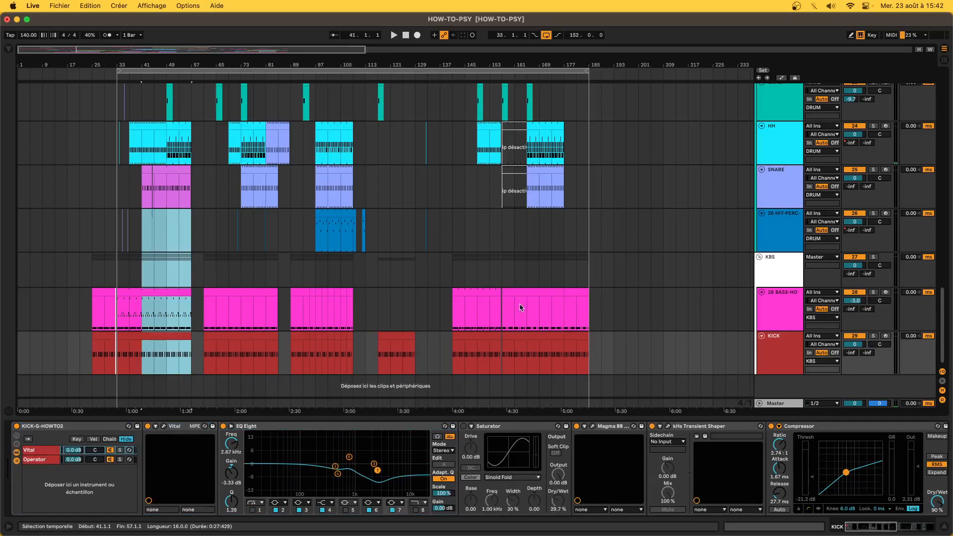
click(556, 199)
- Select the GLASSY-LEAD clip at bar 177 on FM-BRO and play from there
scroll(557, 201, up, 8)
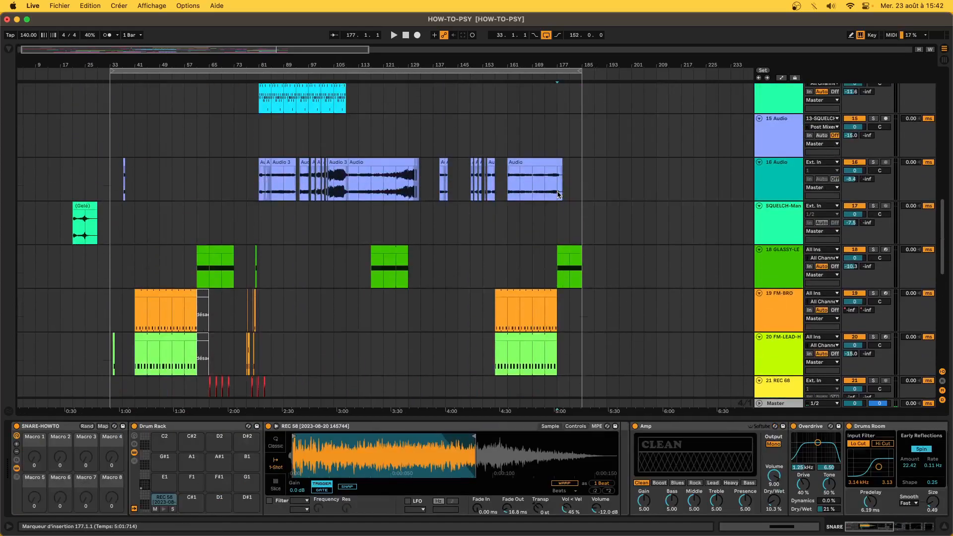
click(540, 214)
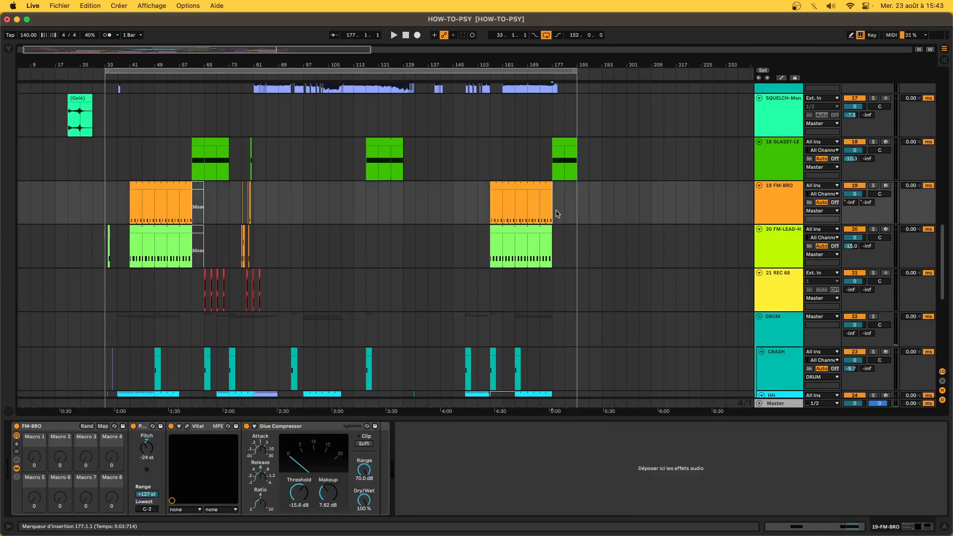
click(568, 157)
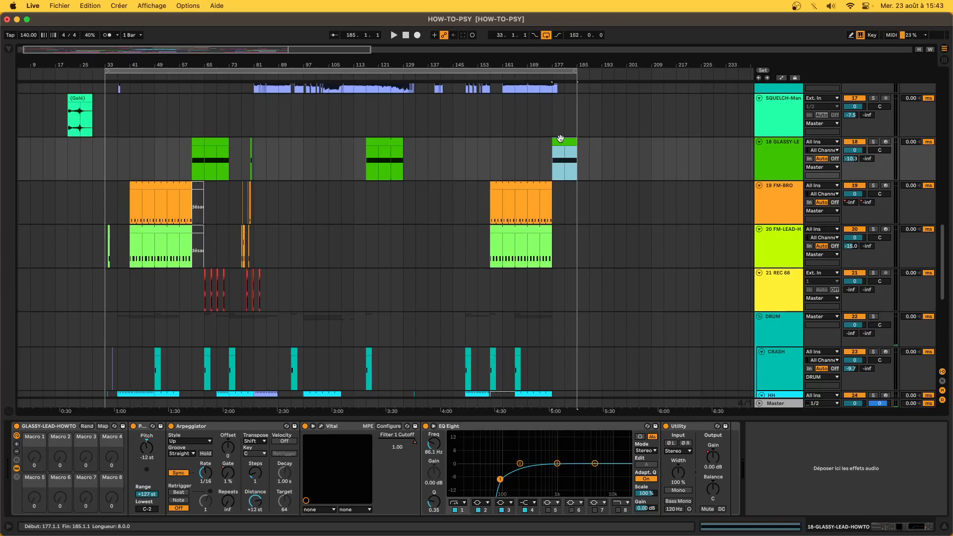
key(space)
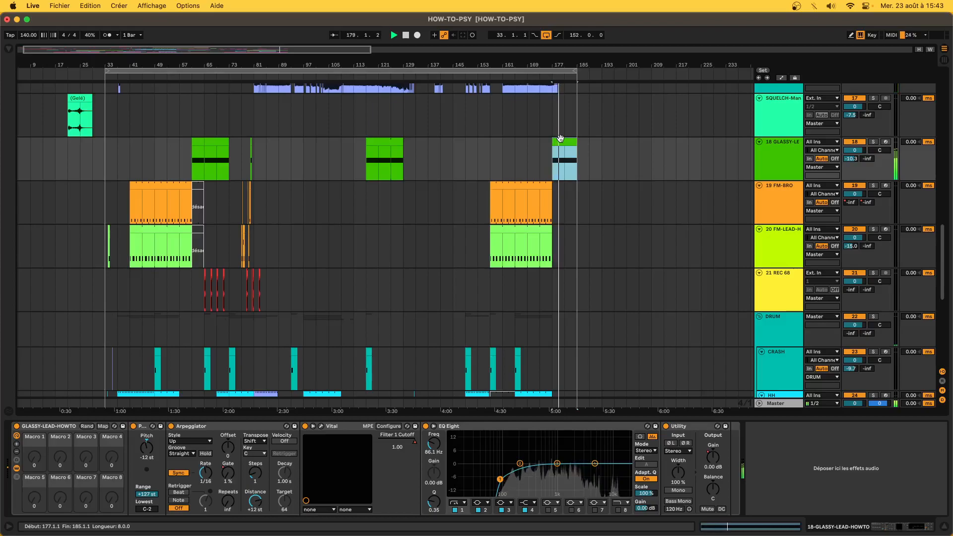
- Select the KBS group and show, then hide, its automation envelopes
scroll(613, 251, down, 10)
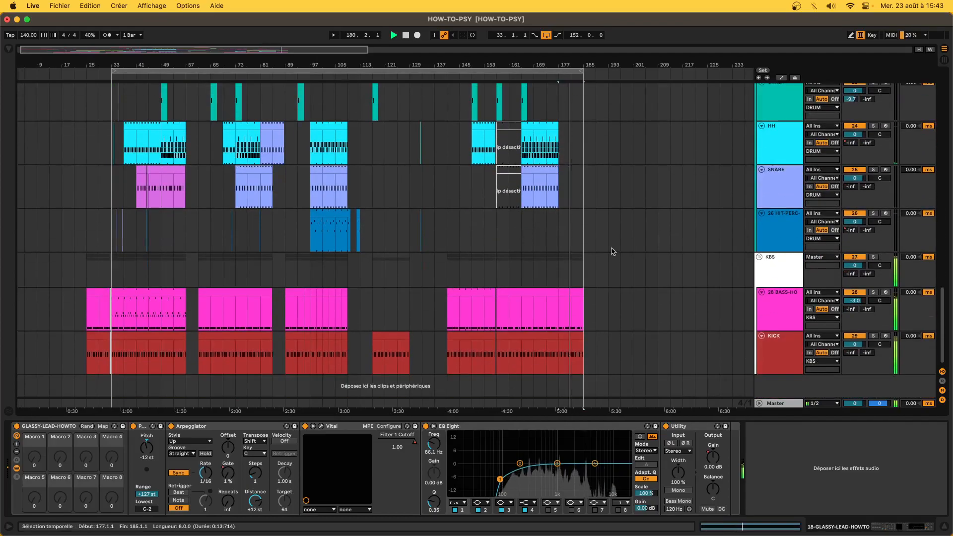
click(562, 254)
key(a)
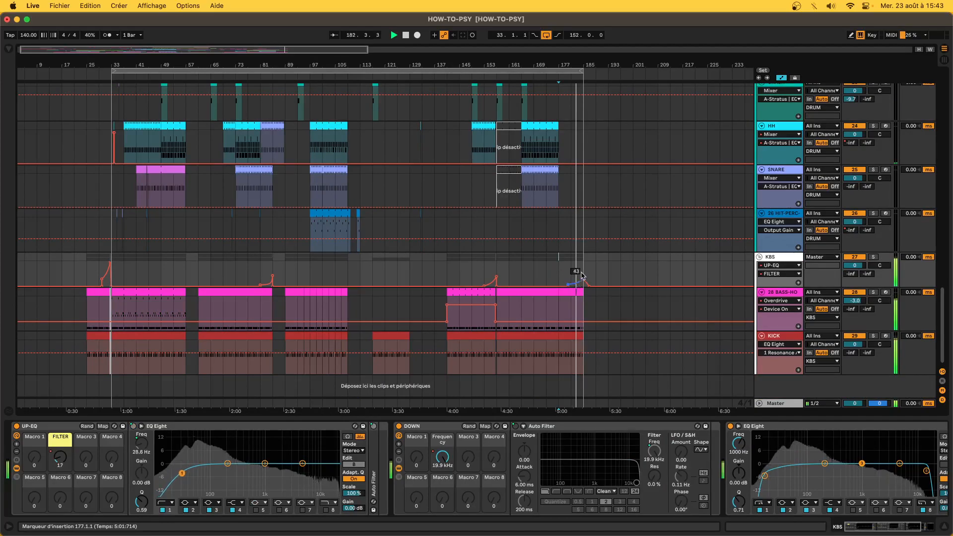
key(a)
- Reselect the GLASSY-LEAD clip at bar 177
scroll(582, 275, up, 10)
scroll(582, 275, up, 1)
click(575, 261)
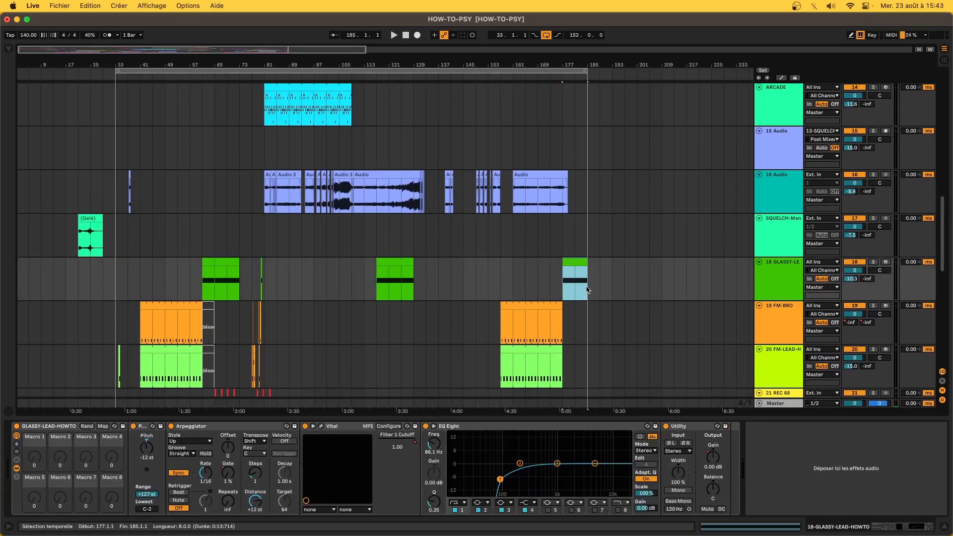
- Select bars 49–61 on both FM lead tracks, then bars 49–57 of the hi-hat clip
scroll(587, 291, down, 15)
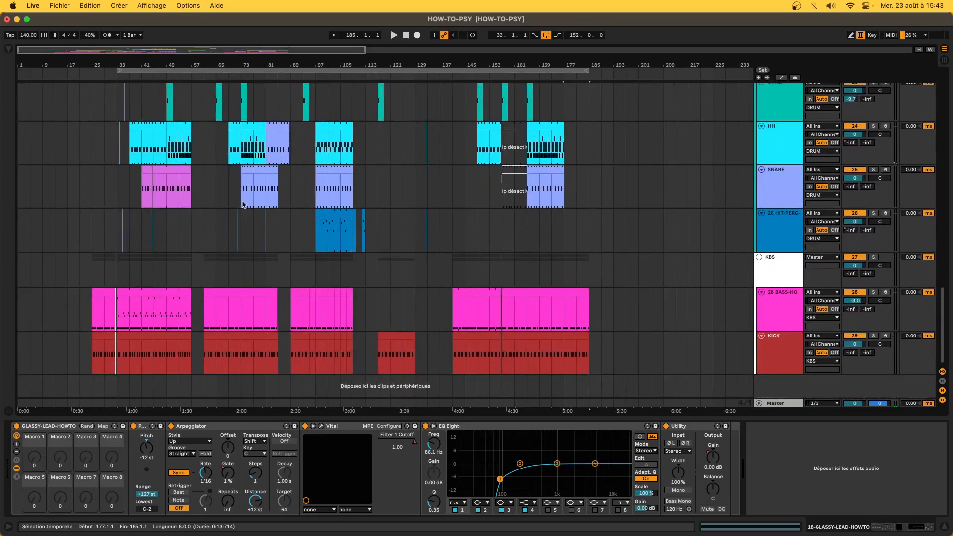
scroll(244, 205, up, 15)
drag(161, 314, 206, 338)
scroll(205, 338, down, 15)
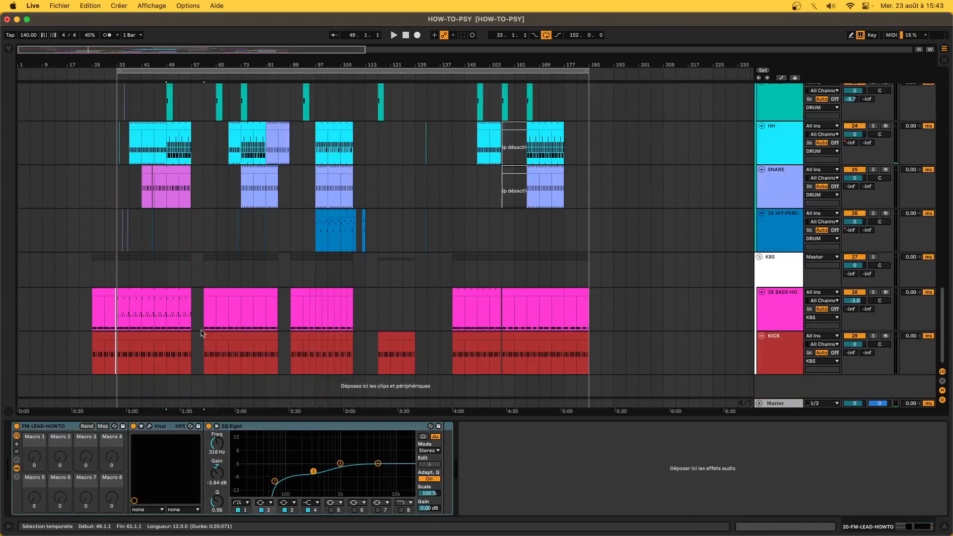
drag(172, 145, 192, 152)
scroll(167, 152, up, 10)
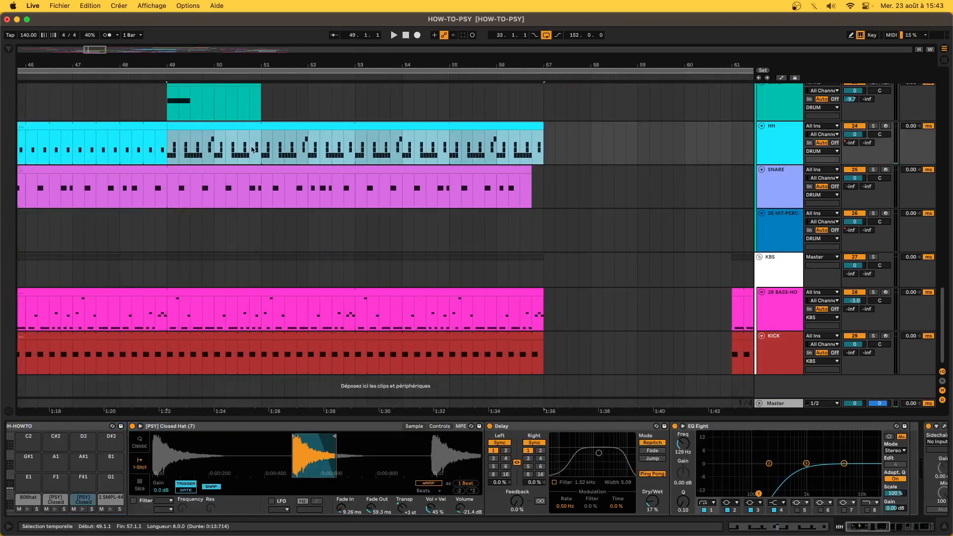
- Open the hi-hat clip's notes, audition the 1 SMPL note, and play the snare section from bar 48
double_click(239, 124)
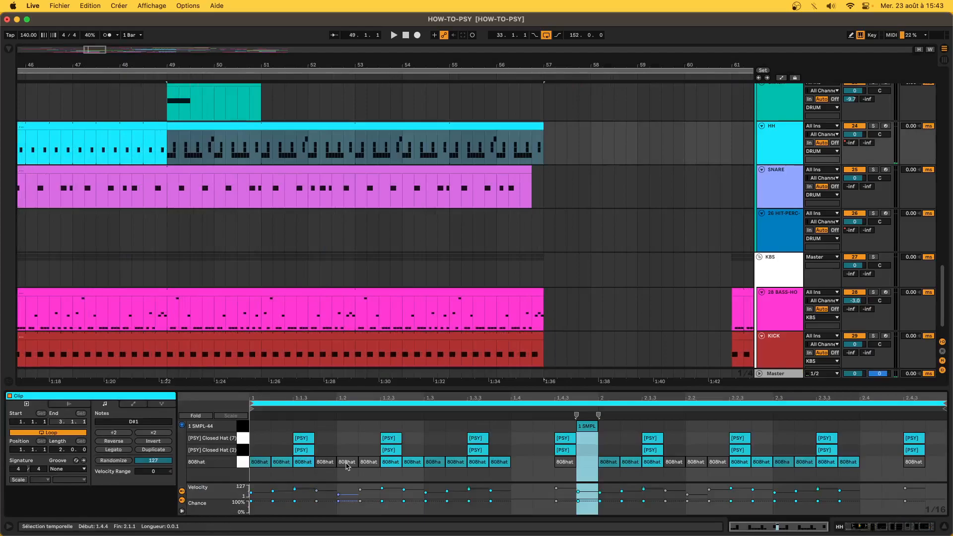
click(590, 429)
drag(188, 191, 543, 196)
key(space)
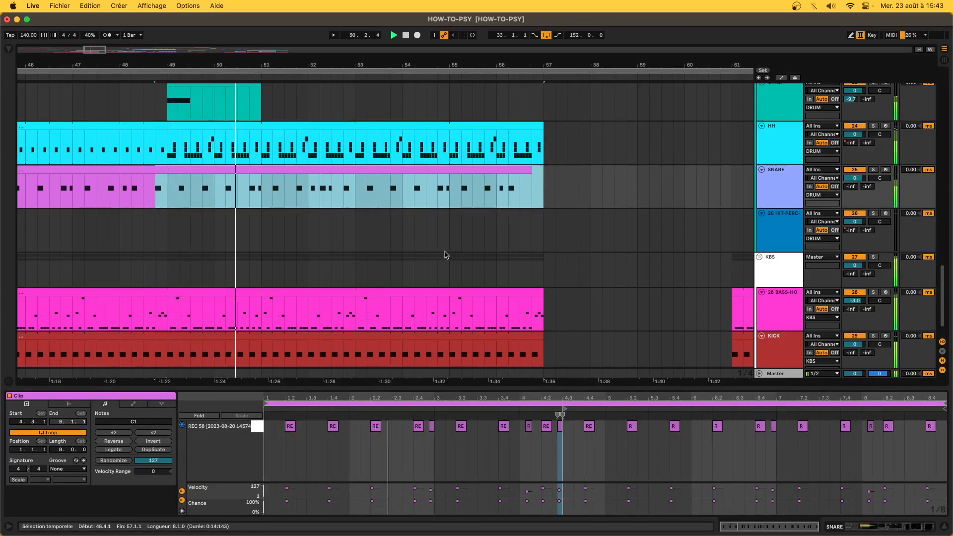
scroll(446, 255, down, 4)
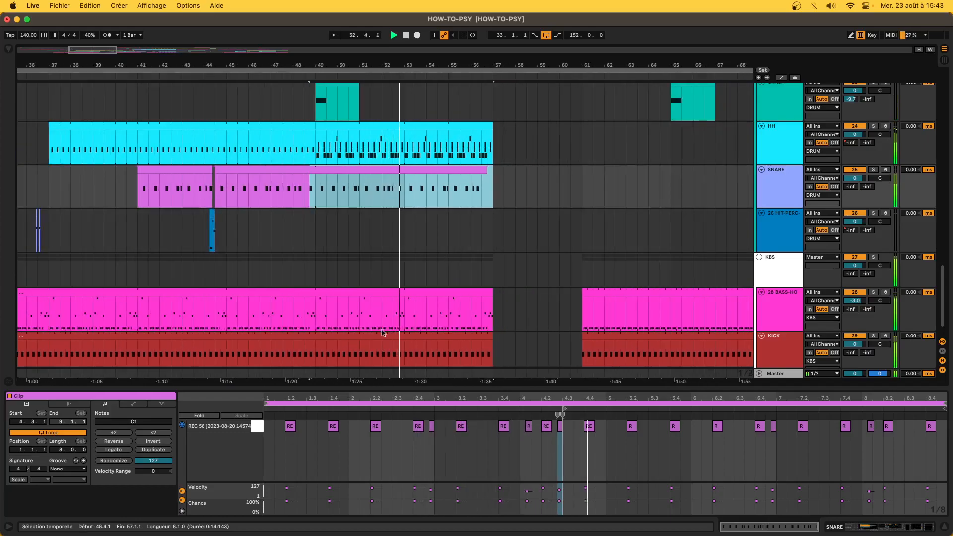
scroll(382, 318, down, 4)
- Open the bass clip's notes in a taller editor and select the clip from bar 33 to 57
click(373, 292)
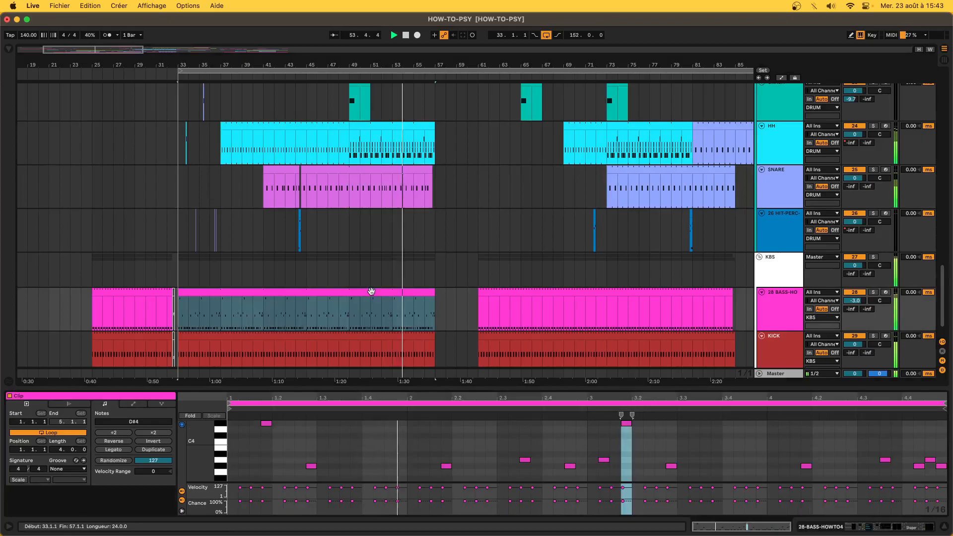
drag(379, 386, 379, 357)
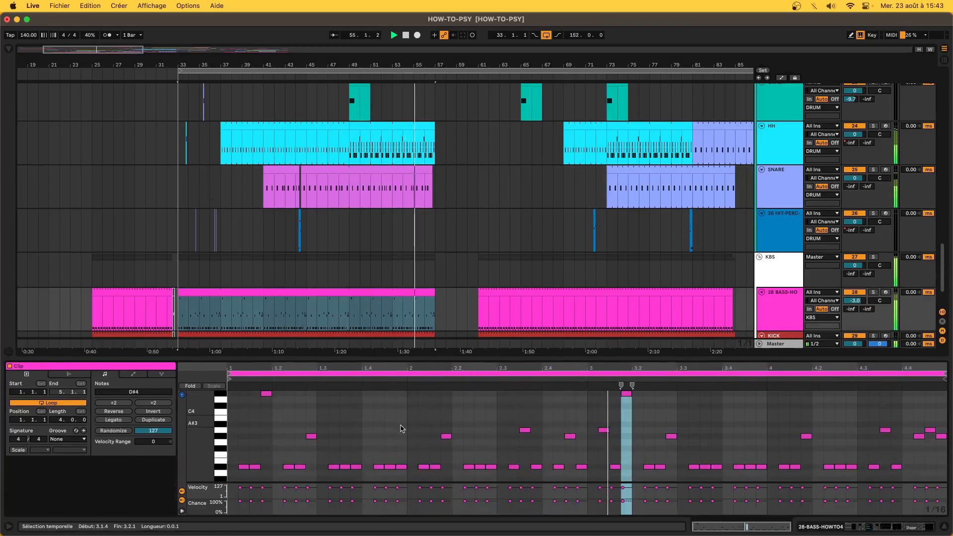
scroll(397, 249, down, 2)
click(356, 252)
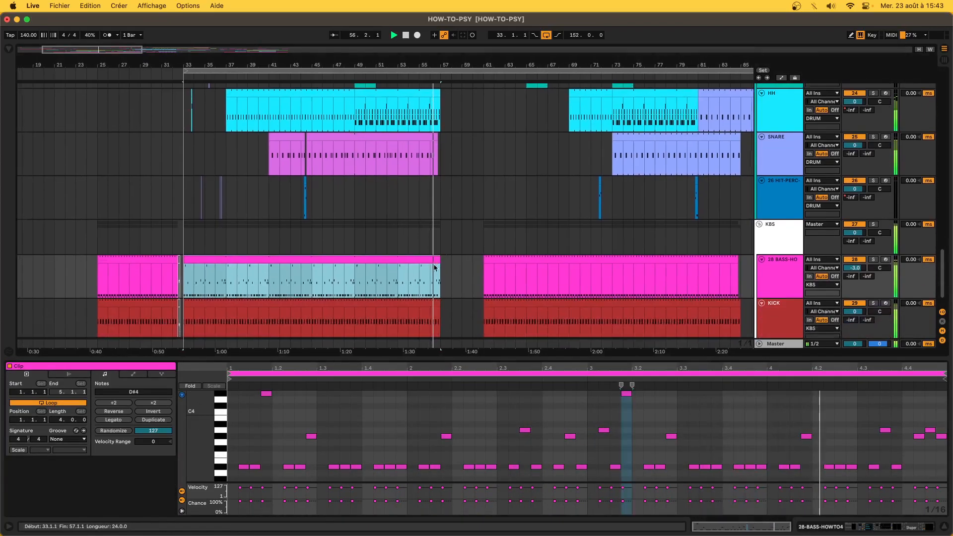
- Play from bar 49 with the KBS group soloed, then open the hi-hat clip's notes
click(355, 251)
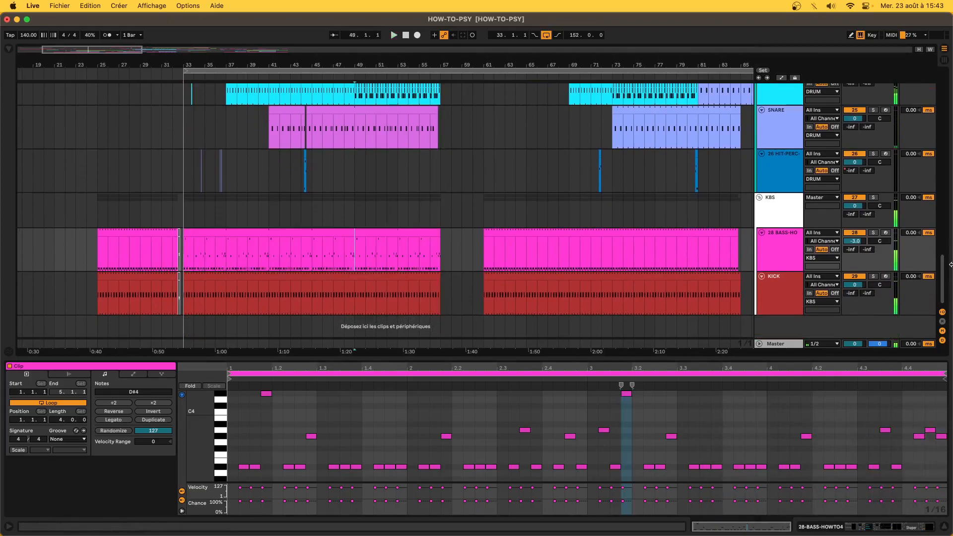
key(space)
click(874, 198)
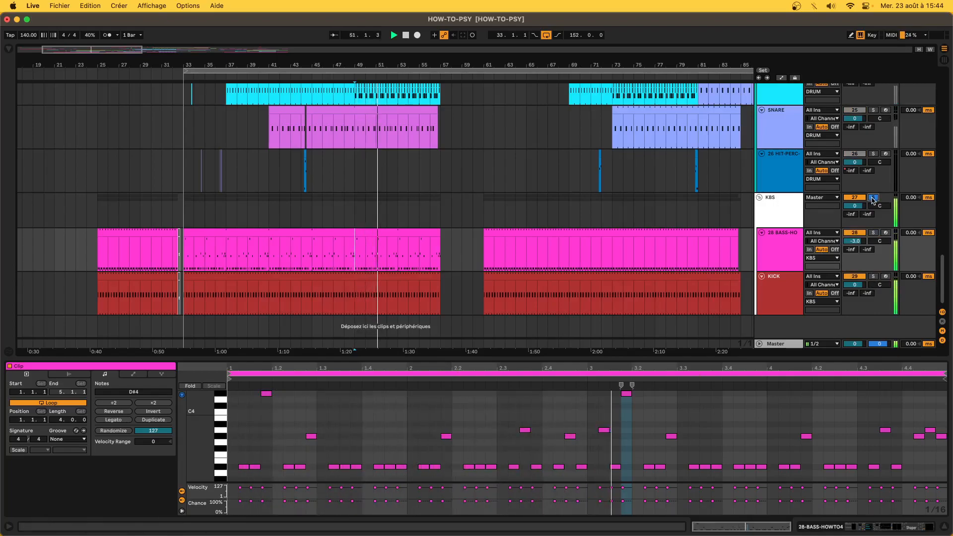
scroll(378, 210, up, 5)
click(387, 215)
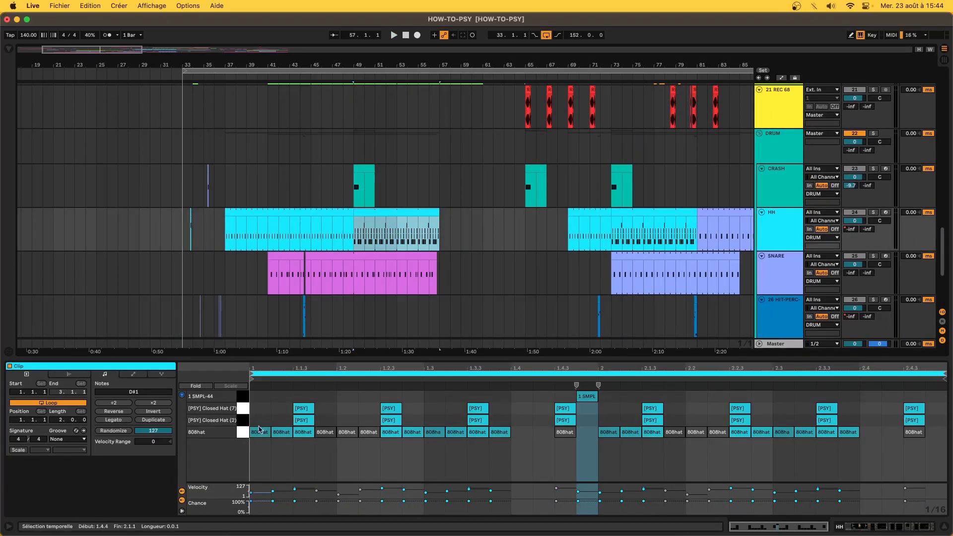
- Select the [PSY] Closed Hat (2) notes, briefly solo HH, and show its Drum Rack, Delay and EQ Eight
click(243, 421)
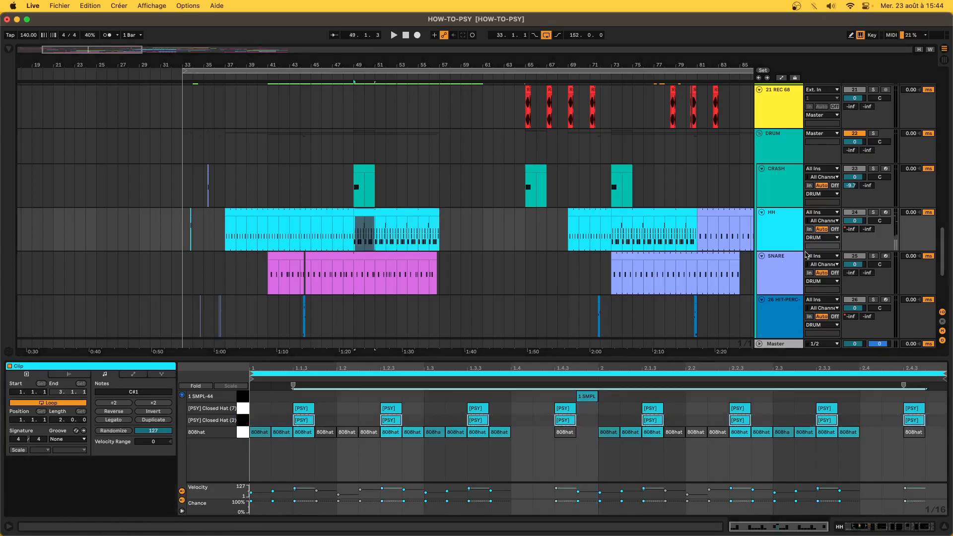
click(876, 212)
click(877, 212)
click(904, 529)
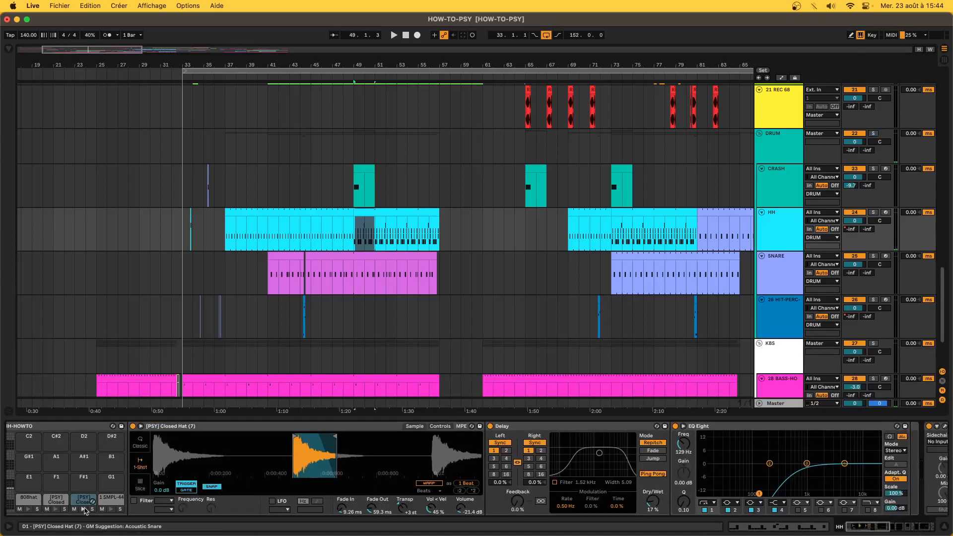
scroll(86, 511, left, 1)
click(102, 510)
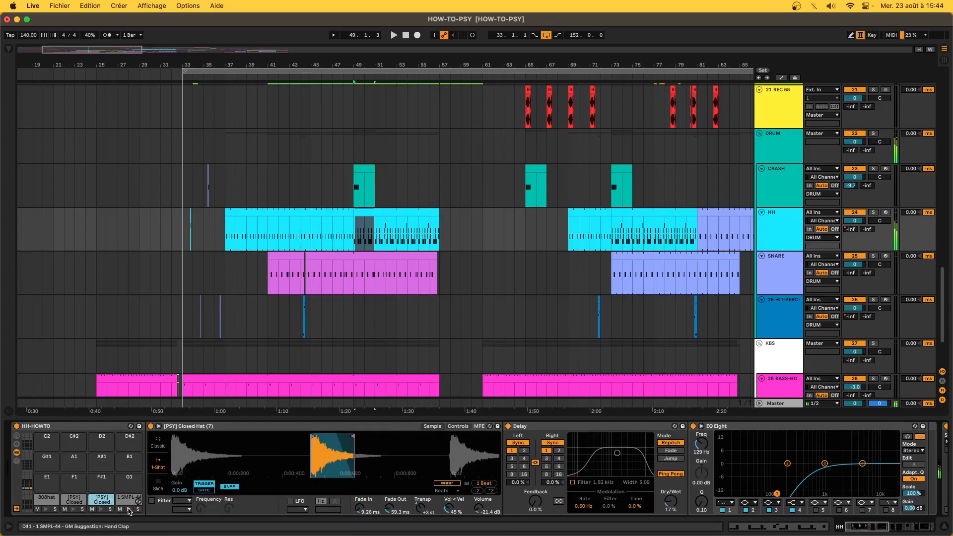
click(101, 510)
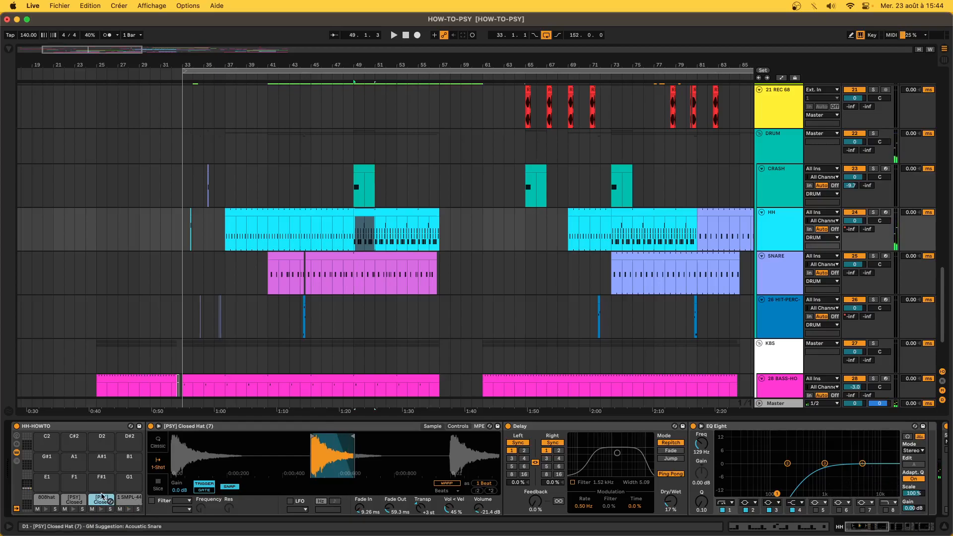
click(583, 430)
scroll(471, 476, right, 5)
scroll(565, 503, left, 5)
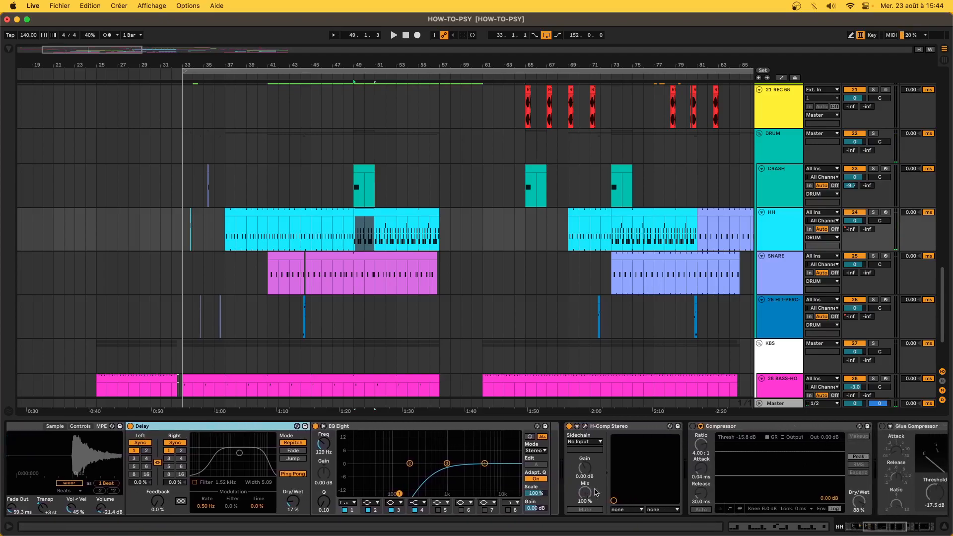
scroll(283, 458, up, 5)
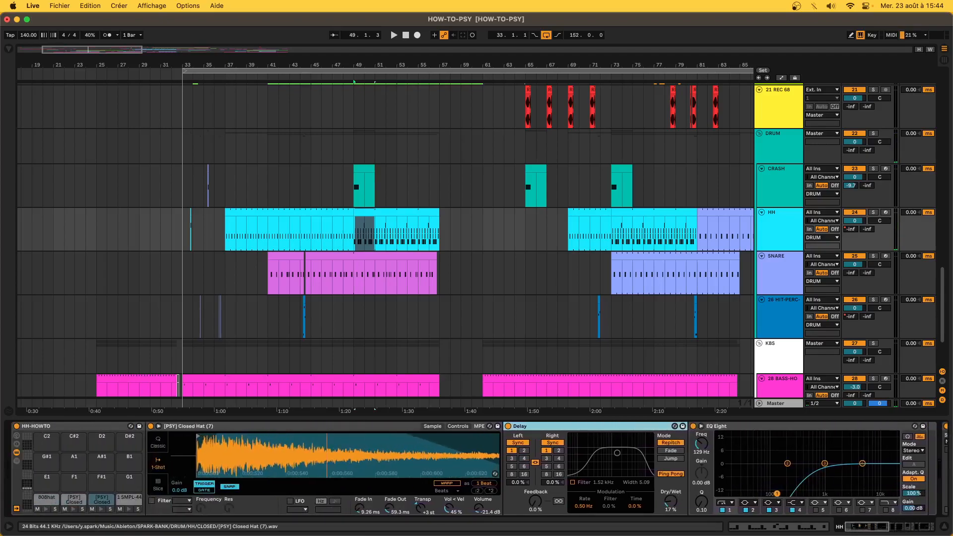
scroll(283, 458, down, 6)
scroll(274, 454, up, 5)
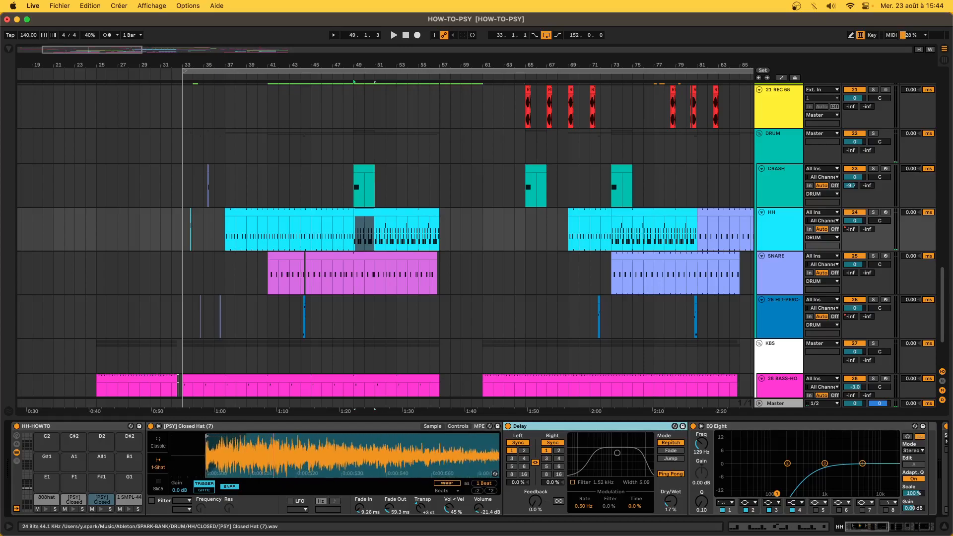
click(73, 510)
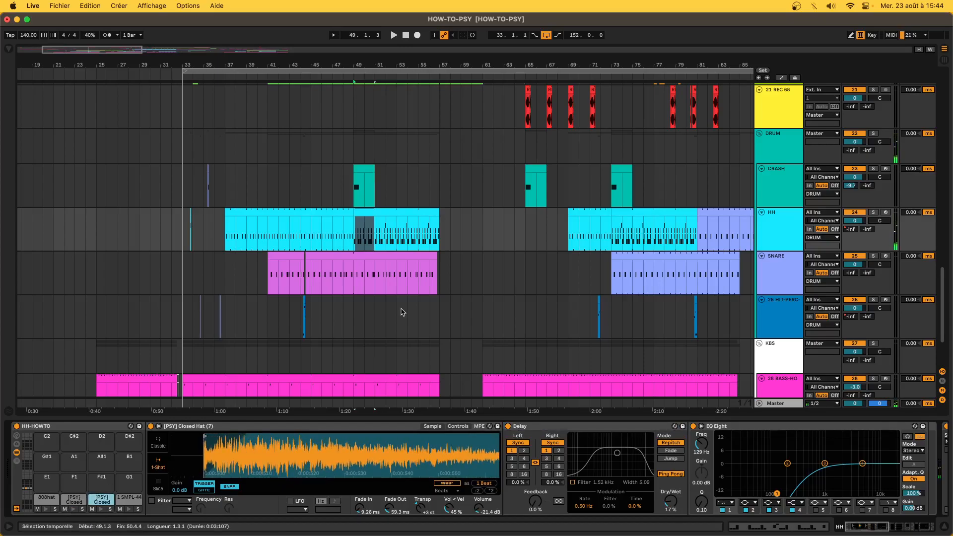
key(minus)
- Select bars 49–62 on the drum tracks, then play the arrangement from bar 41
scroll(208, 225, down, 5)
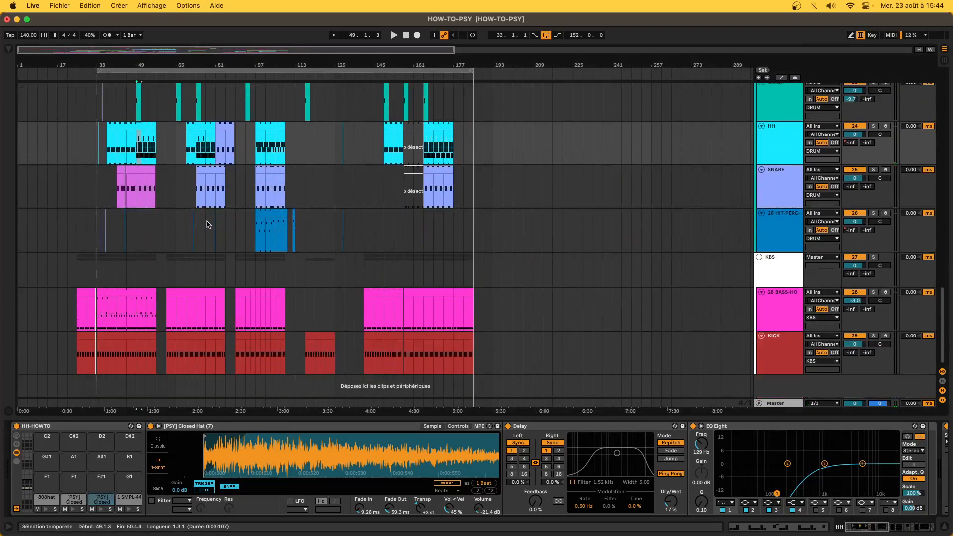
click(121, 271)
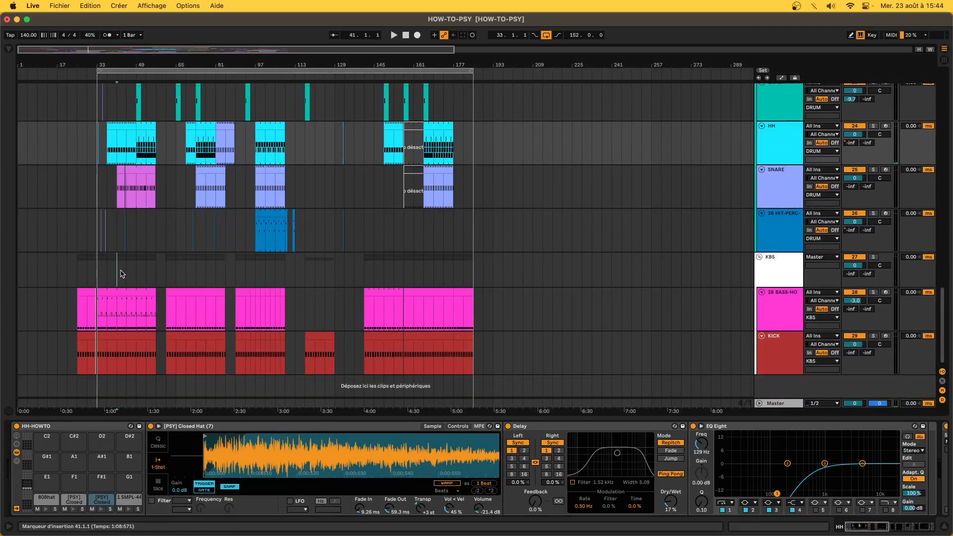
key(plus)
drag(164, 277, 242, 90)
key(minus)
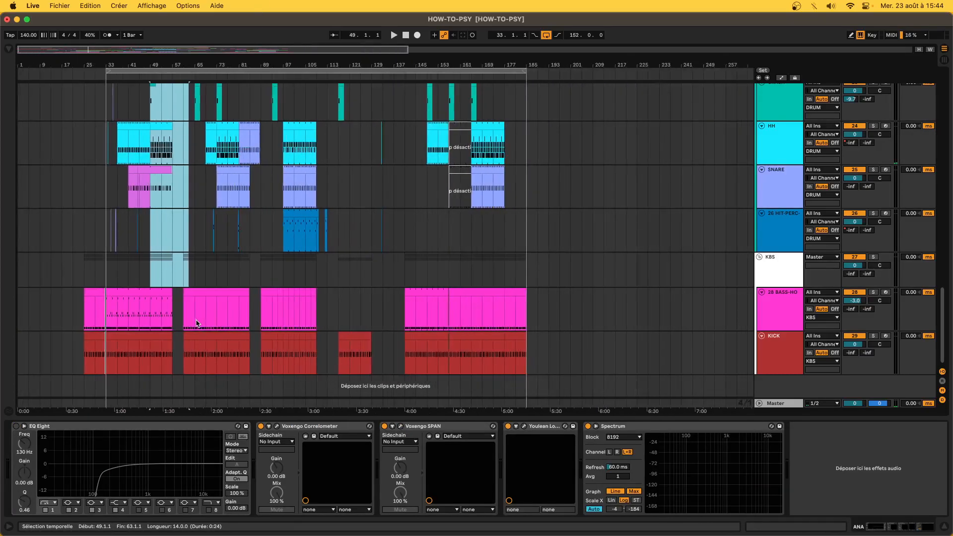
click(127, 272)
key(space)
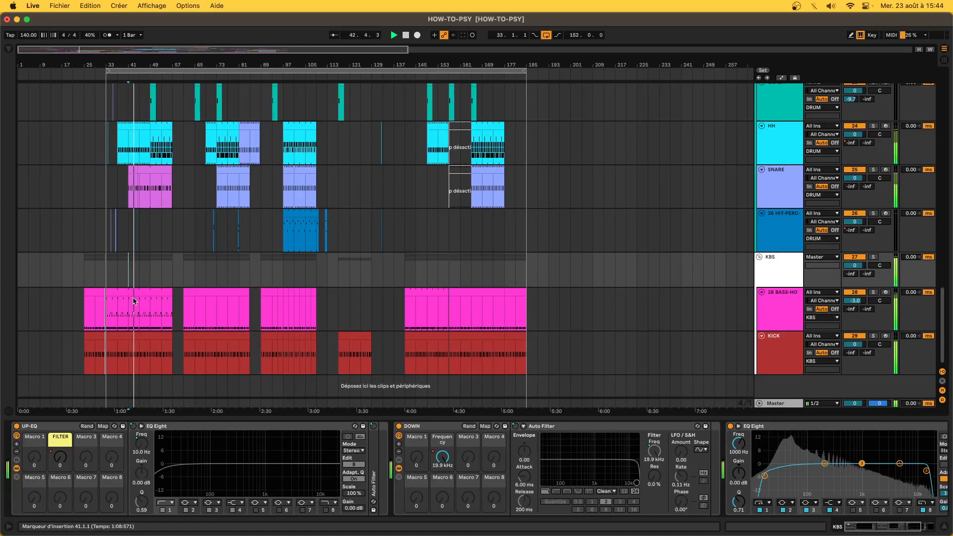
- Select the first FM-BRO clip at bars 41–61 and set the insert point at bar 157
scroll(133, 300, up, 5)
scroll(133, 300, down, 5)
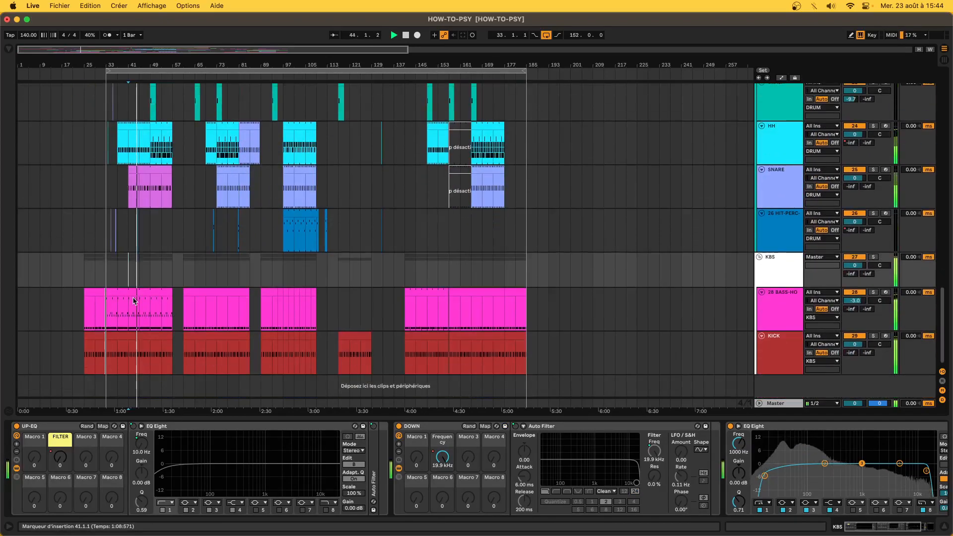
scroll(133, 300, up, 8)
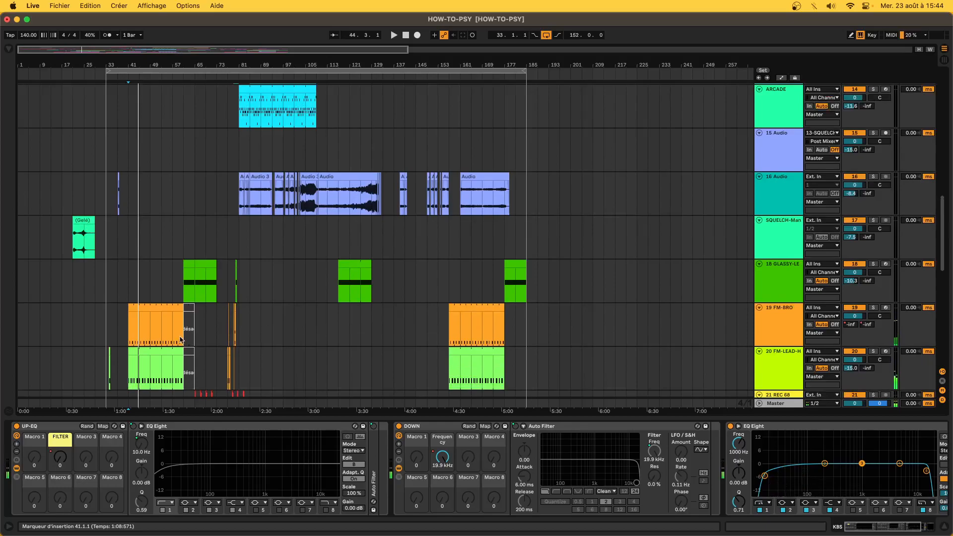
drag(134, 322, 183, 340)
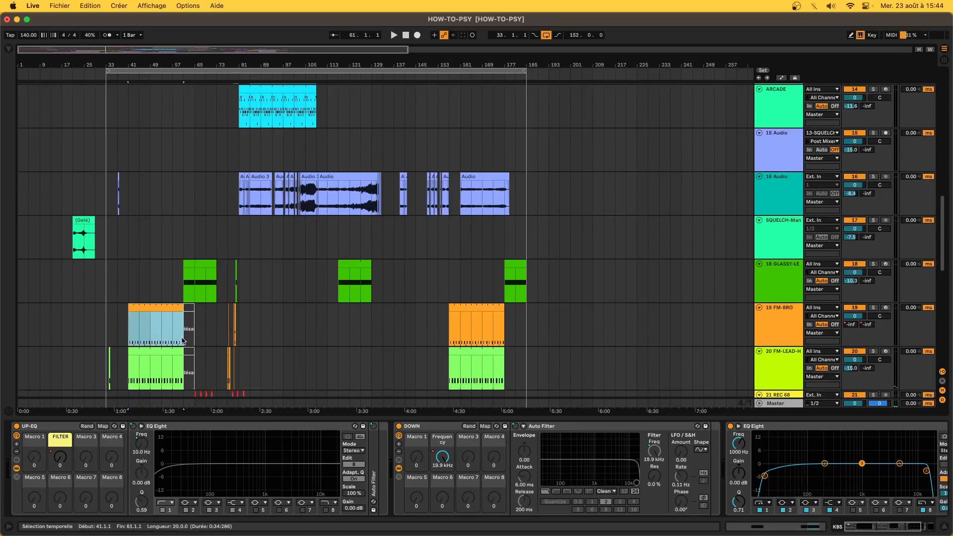
click(446, 340)
scroll(446, 340, down, 10)
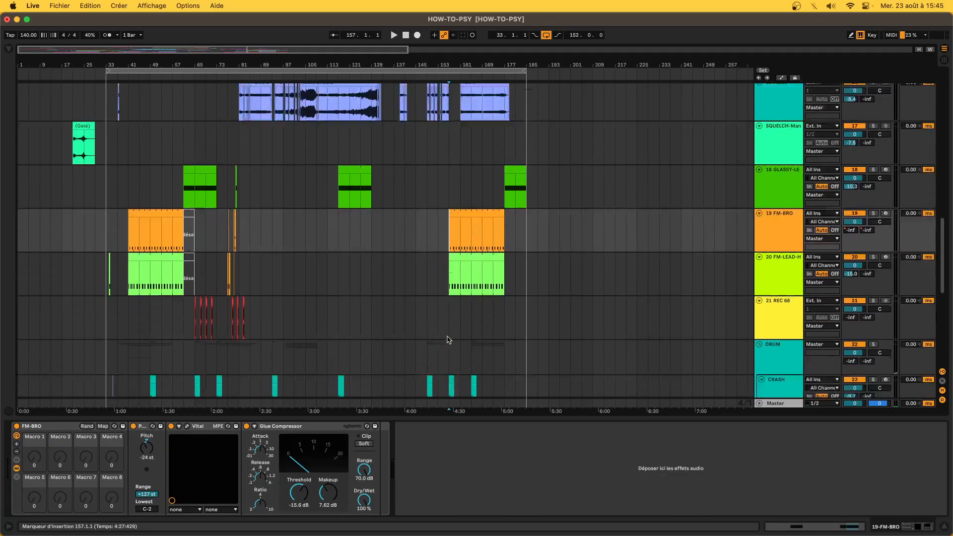
scroll(447, 340, down, 3)
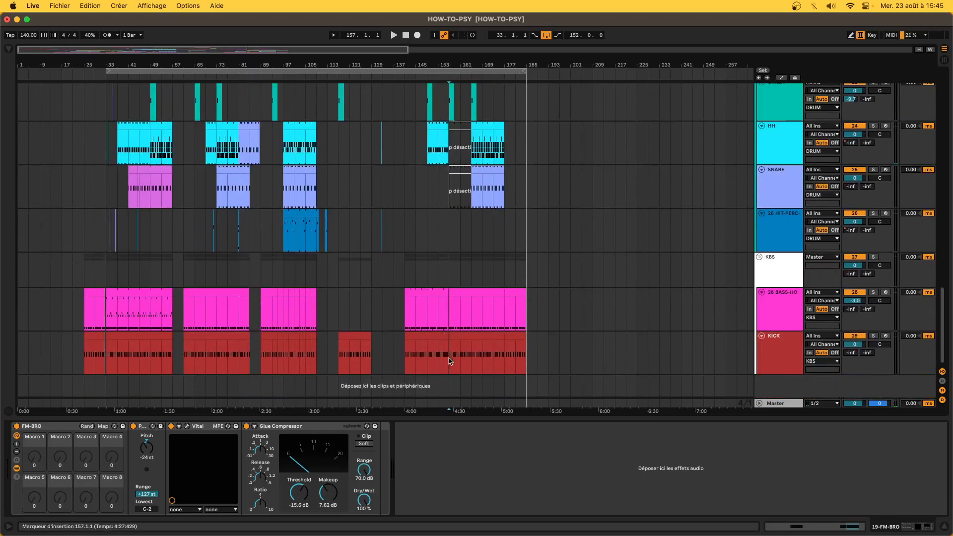
scroll(448, 361, up, 10)
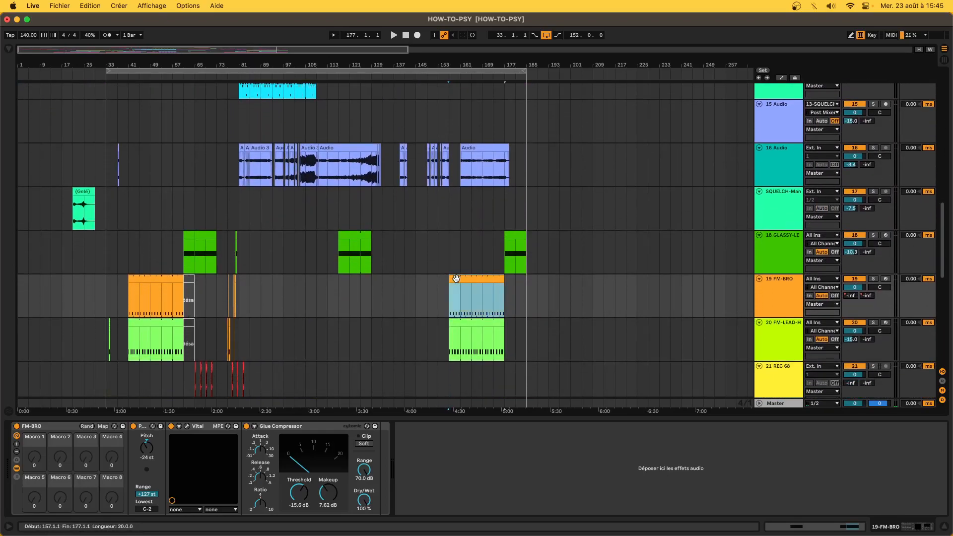
scroll(451, 326, down, 10)
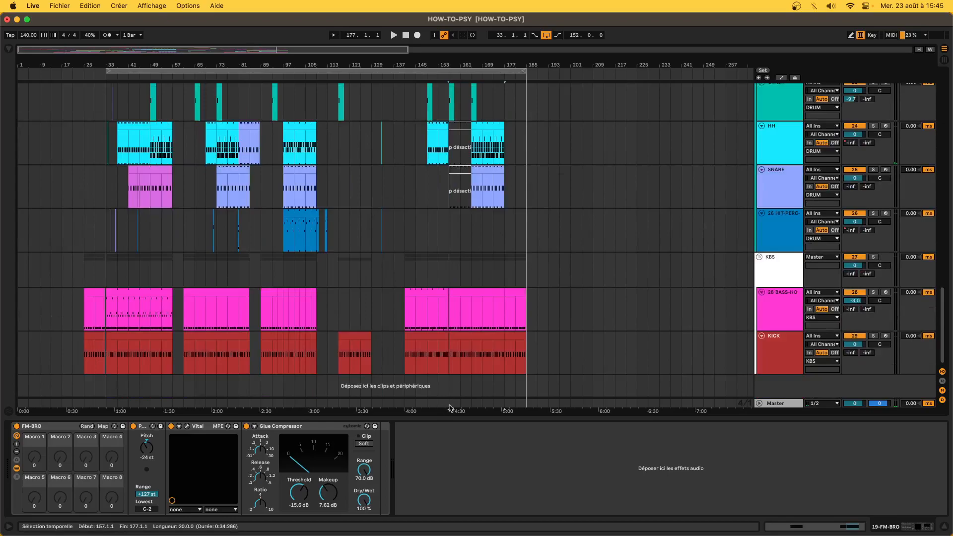
- Delete everything within bars 157–177 across all tracks
drag(449, 405, 502, 10)
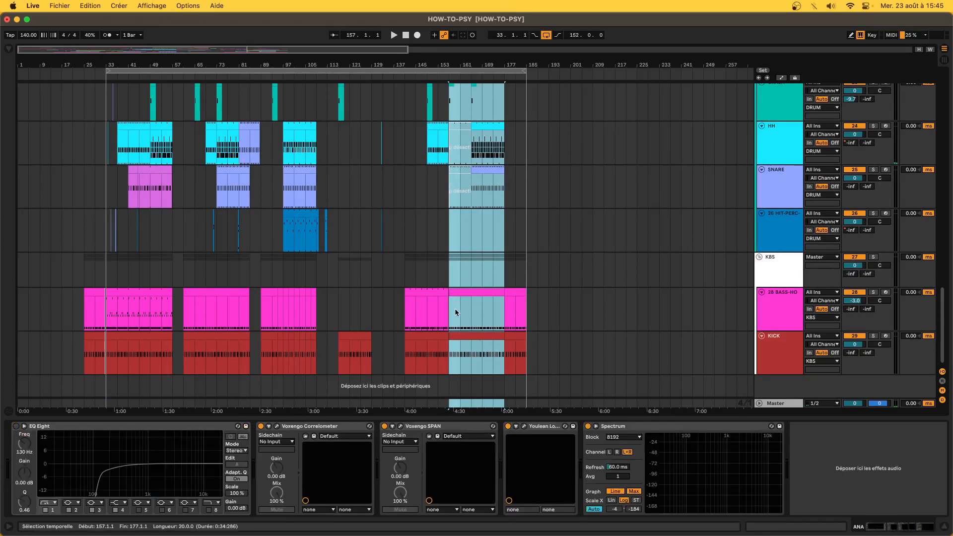
key(Delete)
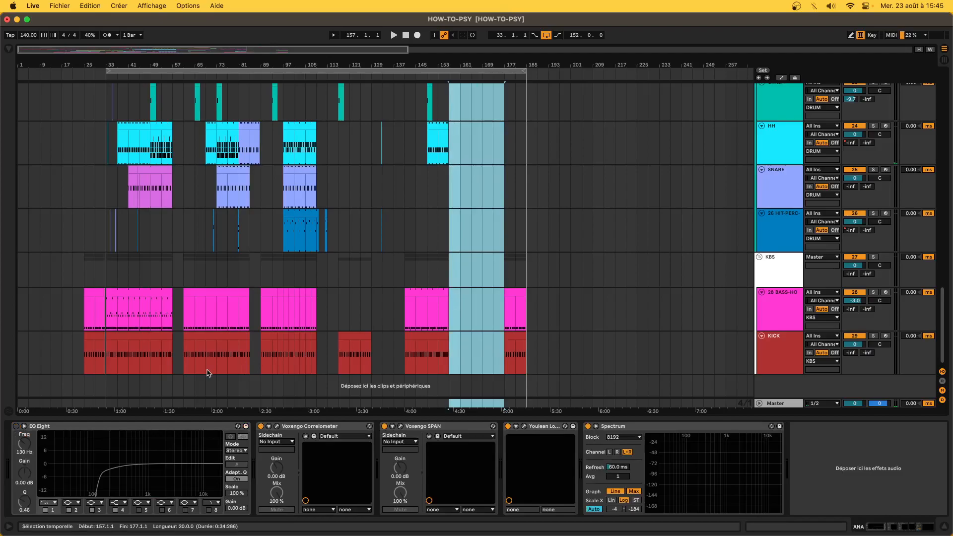
scroll(134, 236, up, 5)
- Select bars 33–57 across all tracks and move the block to bar 157
click(135, 134)
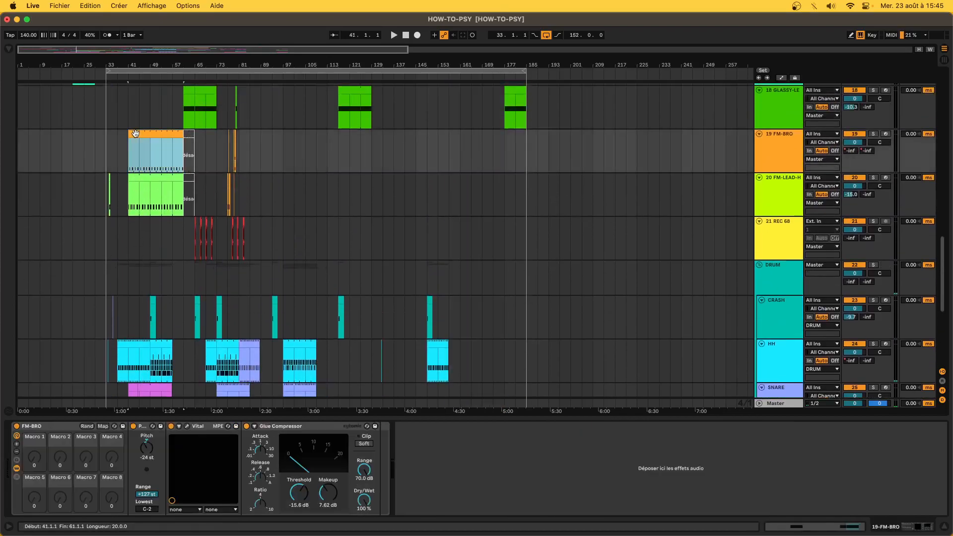
scroll(133, 298, down, 5)
drag(116, 405, 183, 405)
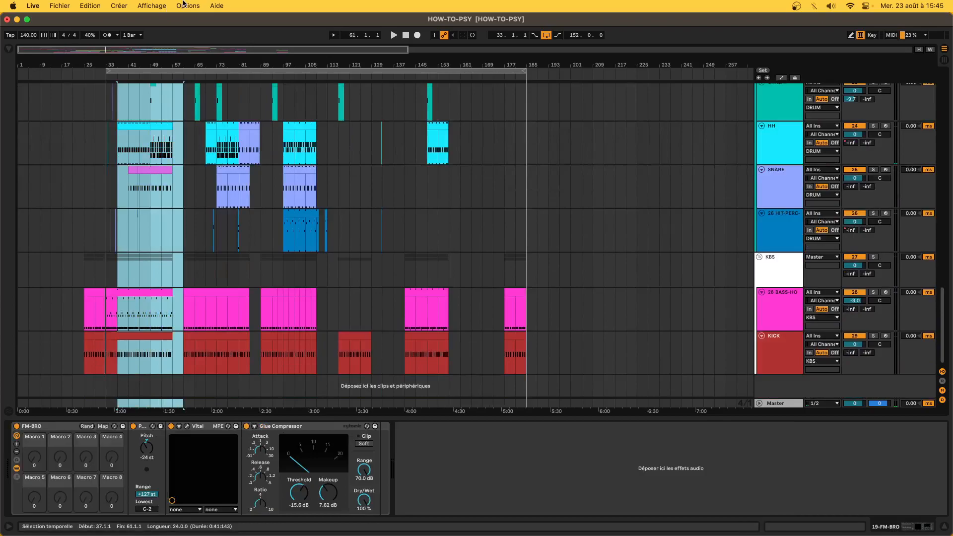
drag(183, 1, 182, 2)
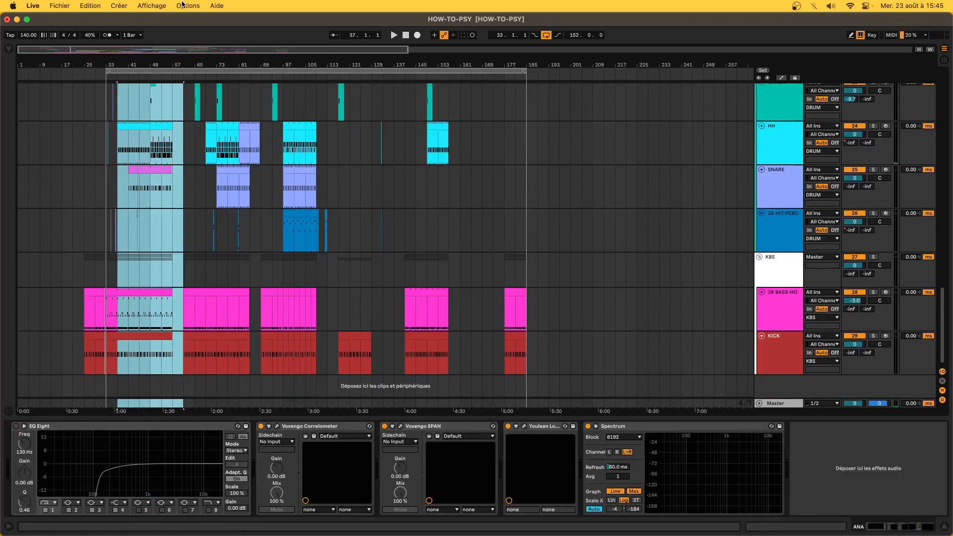
scroll(202, 215, up, 15)
scroll(202, 215, down, 10)
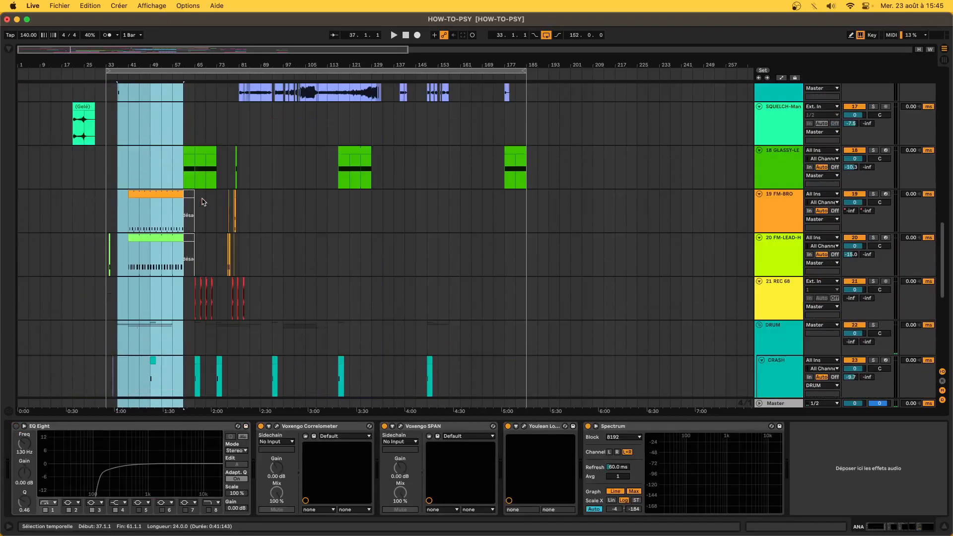
scroll(202, 200, down, 6)
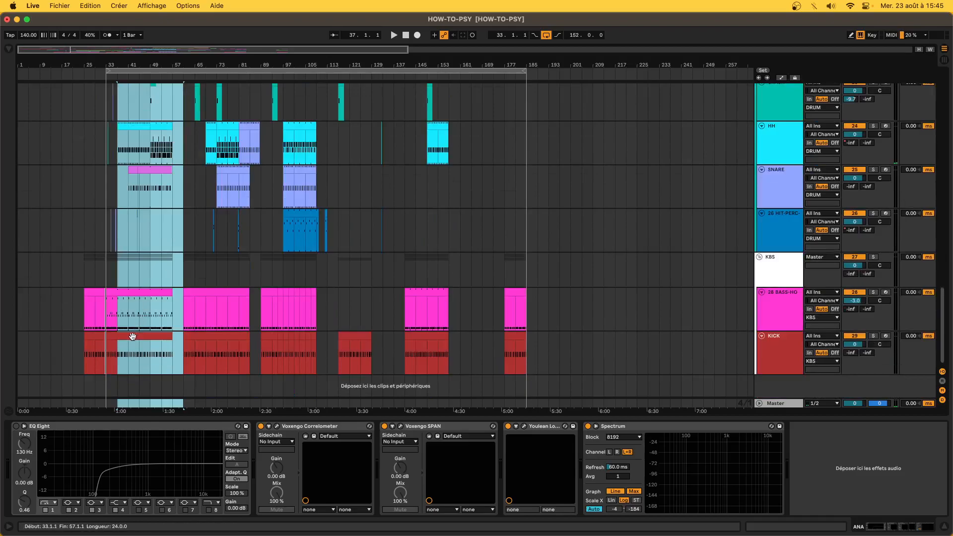
drag(132, 337, 460, 363)
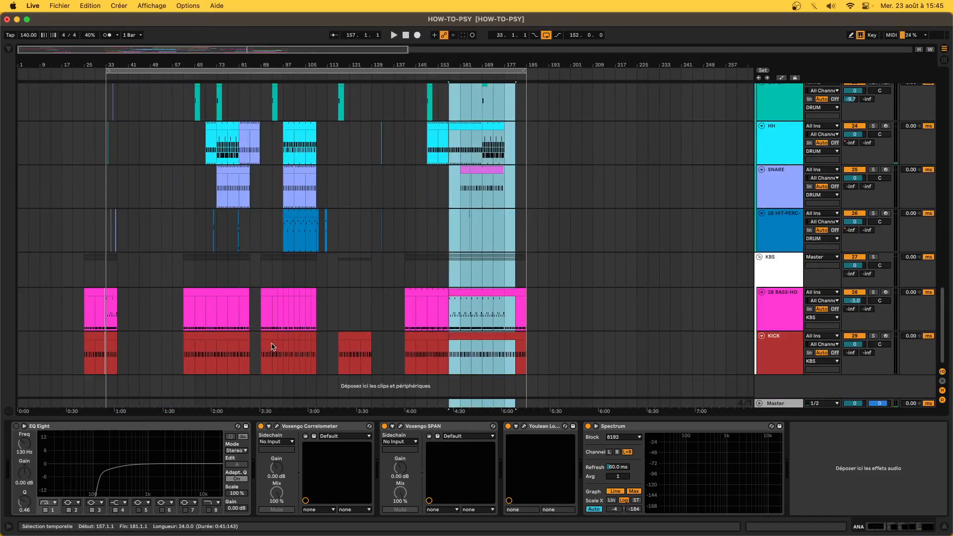
click(521, 312)
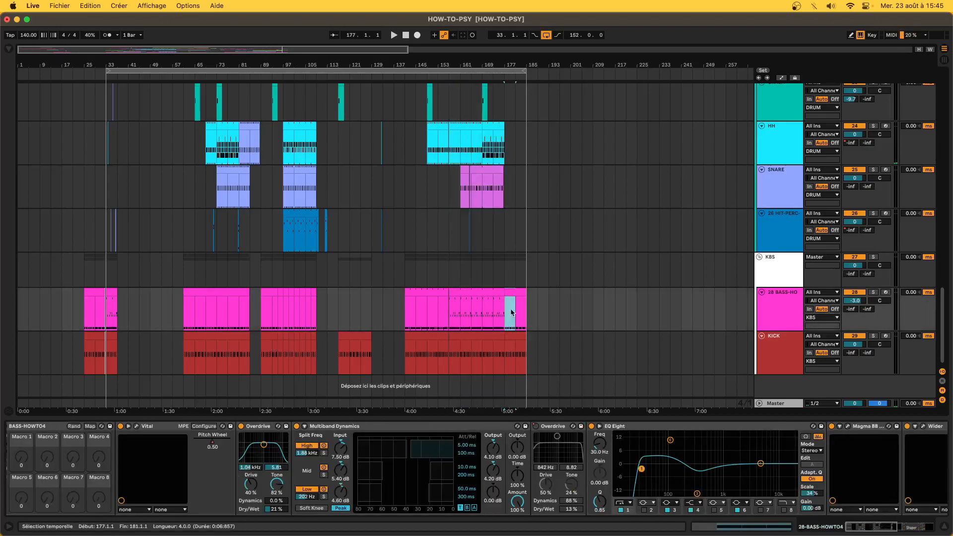
- Place the insert point at bar 37 on the top track
click(510, 271)
scroll(134, 303, up, 20)
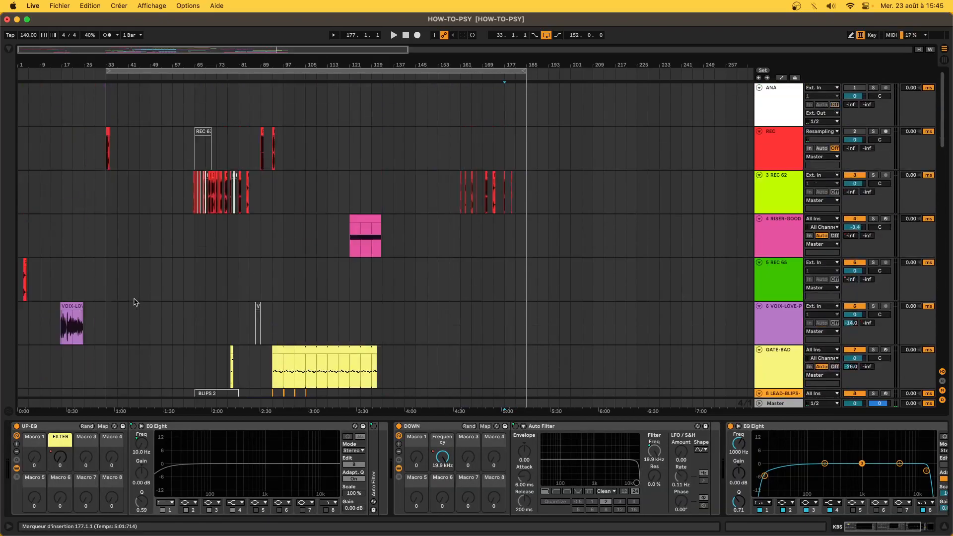
scroll(134, 302, down, 20)
click(121, 309)
scroll(120, 308, up, 20)
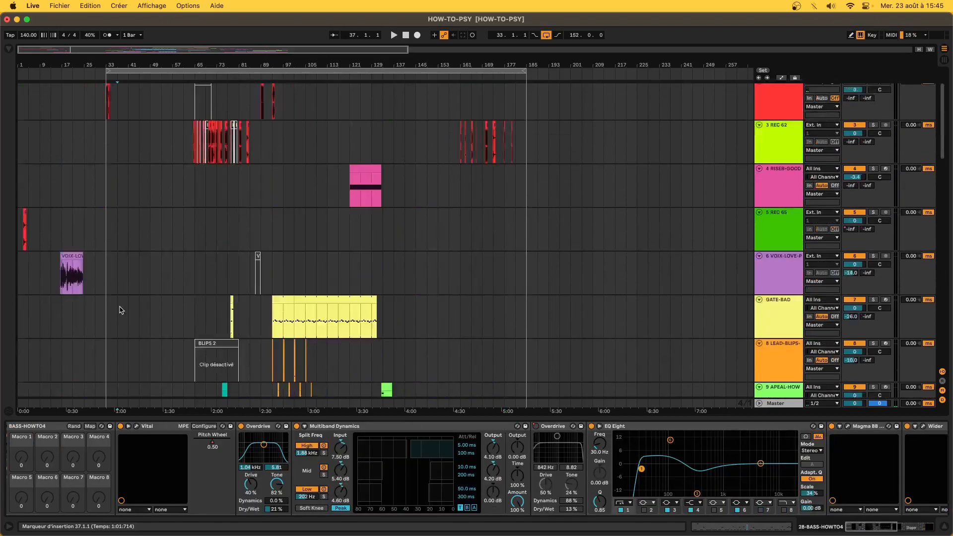
click(117, 109)
- Paste the copied 20-bar section at bar 37 and play it back
key(super+v)
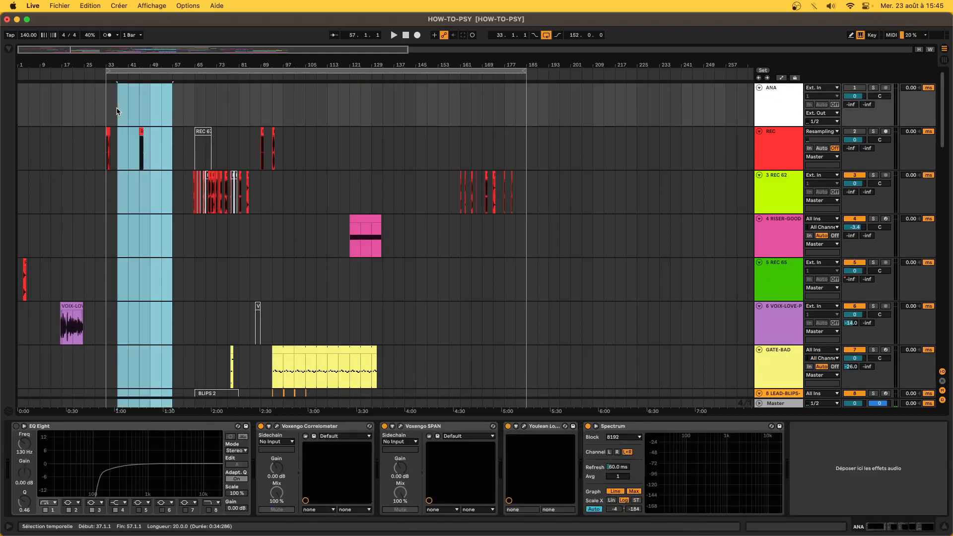
scroll(117, 110, down, 20)
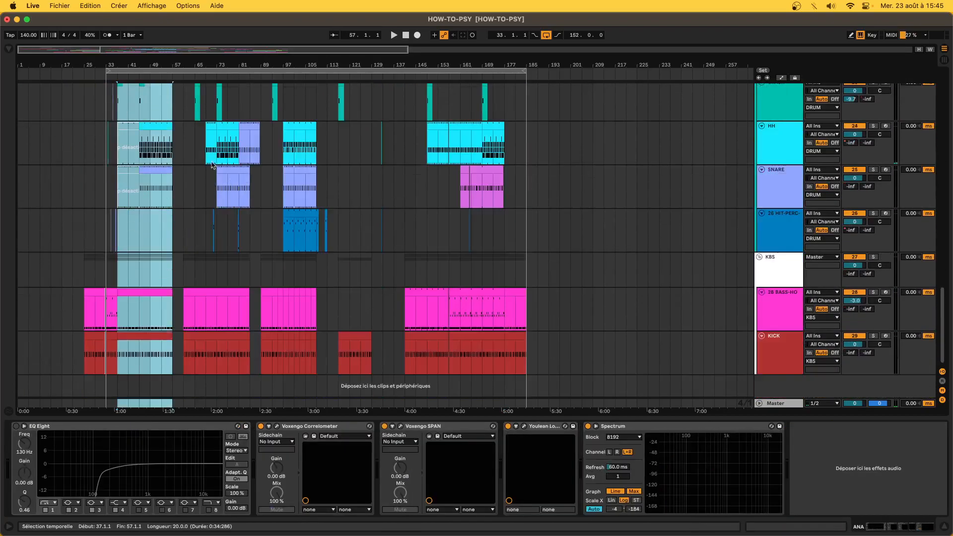
scroll(186, 320, up, 10)
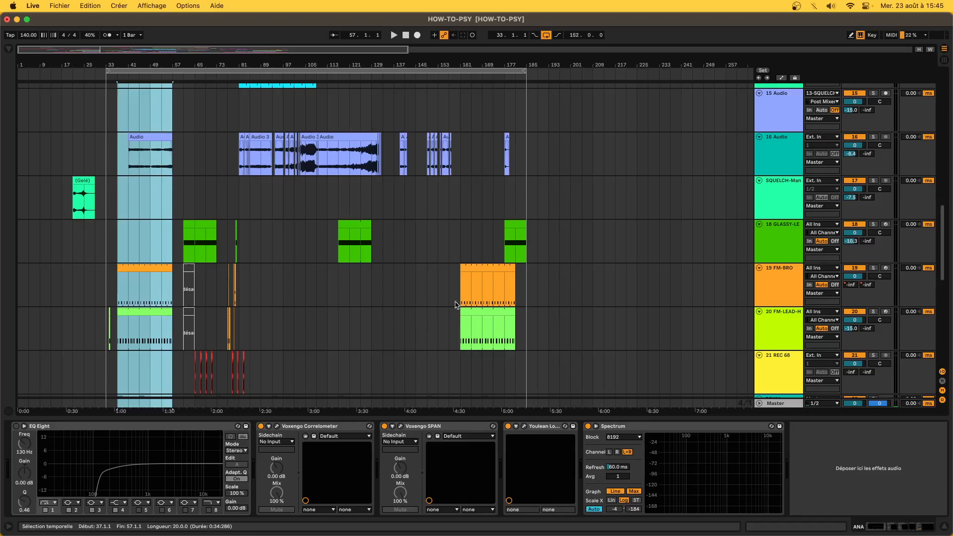
scroll(147, 264, down, 10)
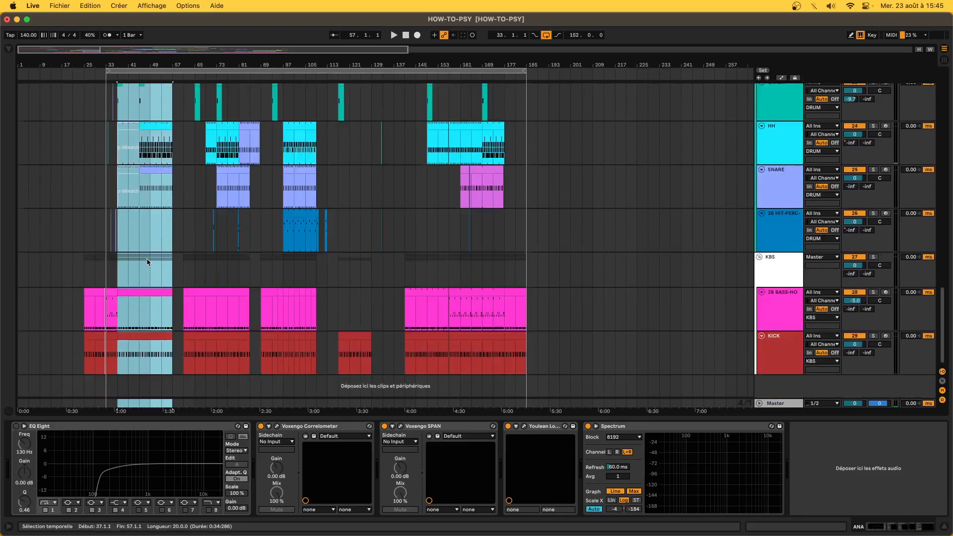
key(space)
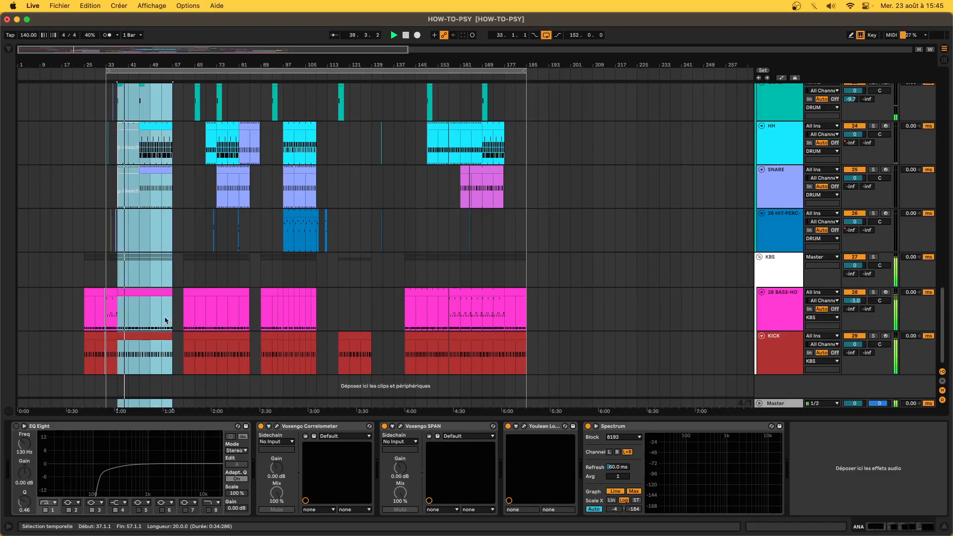
- Extend the bass clip's start from bar 37 back to bar 33, then view the whole song
click(114, 296)
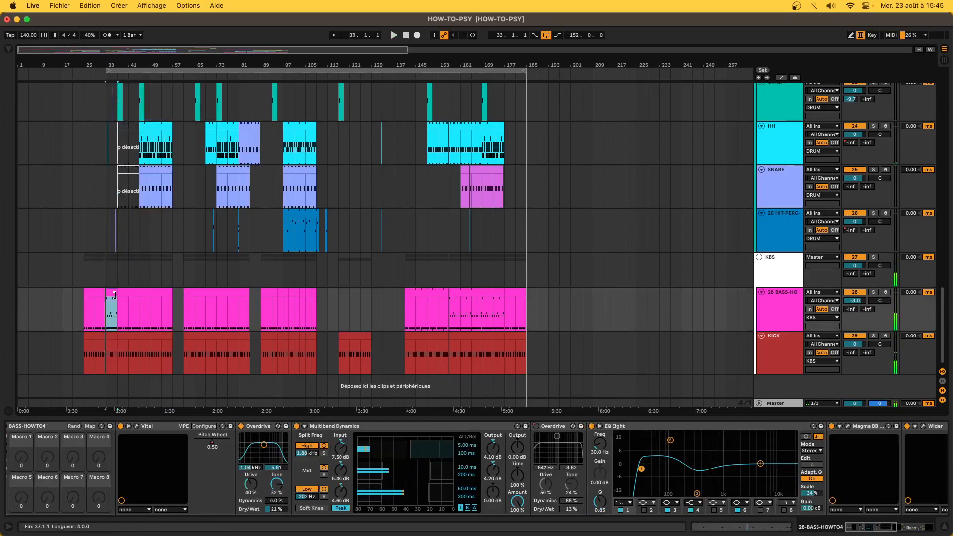
drag(120, 295, 100, 295)
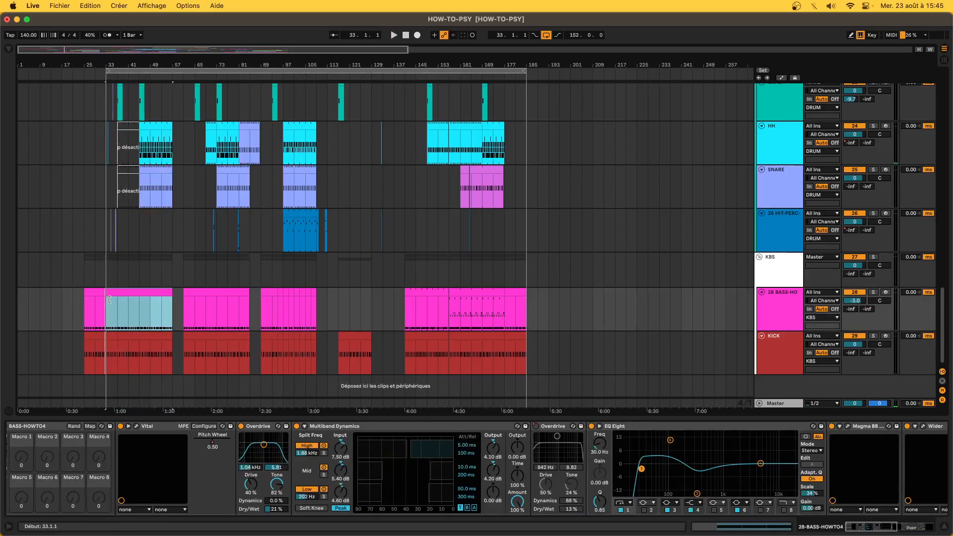
key(plus)
key(plus)
key(plus)
key(plus)
key(minus)
key(minus)
scroll(149, 308, up, 10)
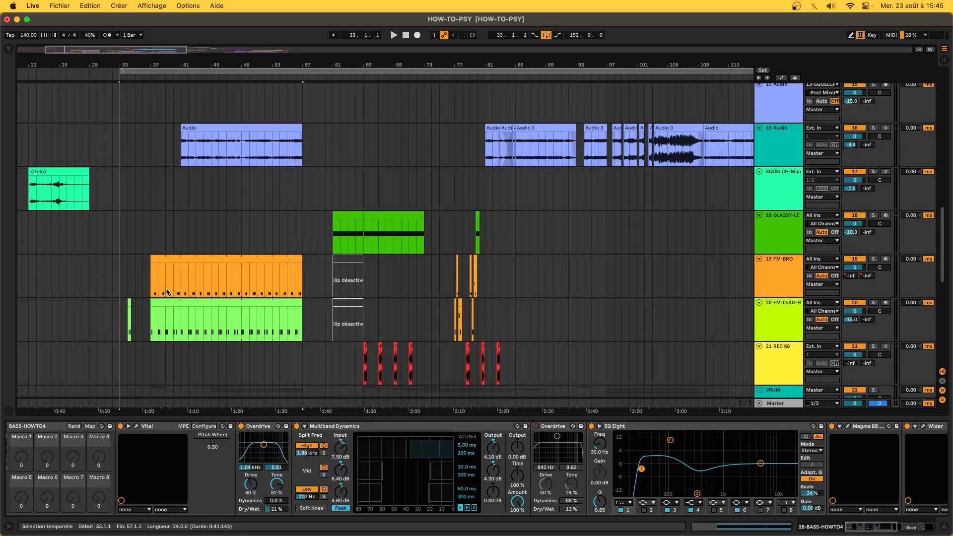
scroll(156, 278, down, 10)
key(minus)
key(minus)
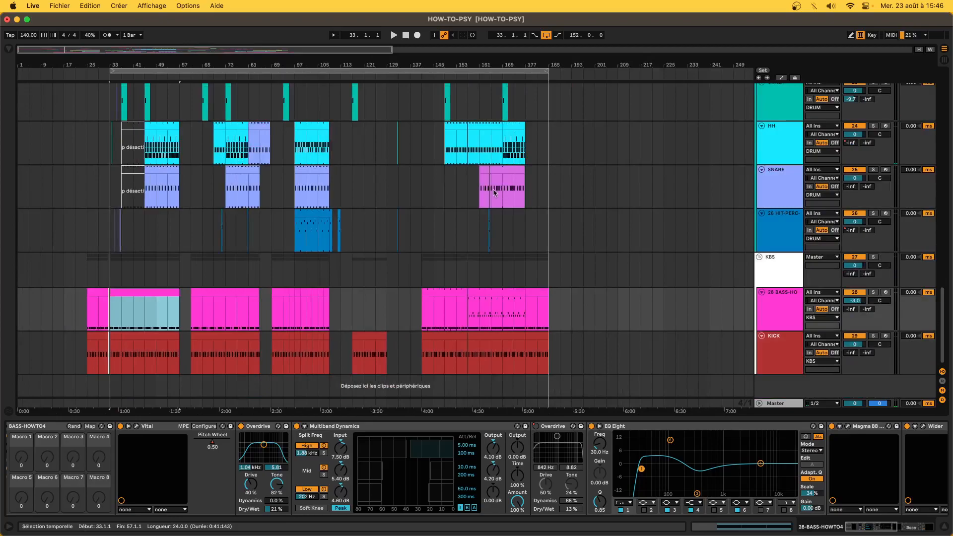
- Play from bar 153 zoomed in and select the HH clip starting at bar 157
click(456, 199)
key(plus)
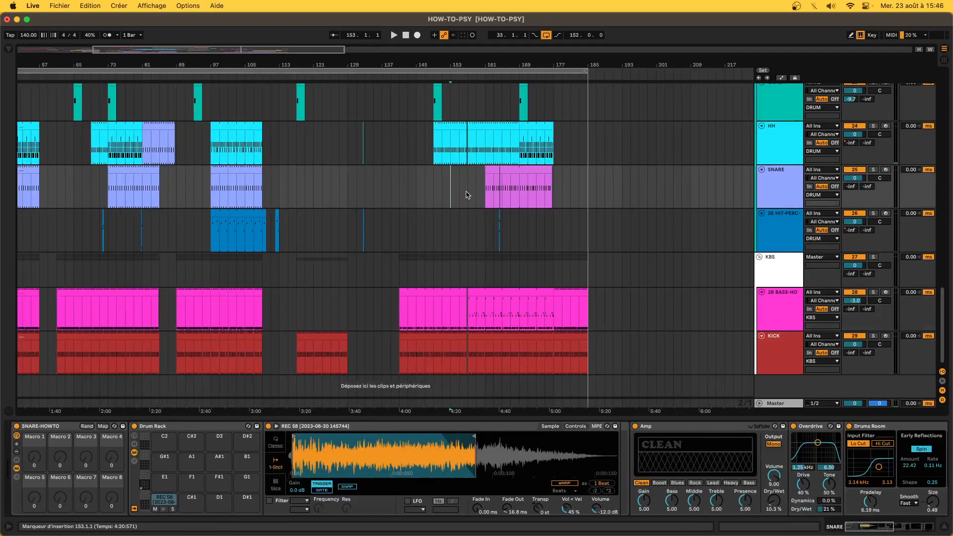
key(space)
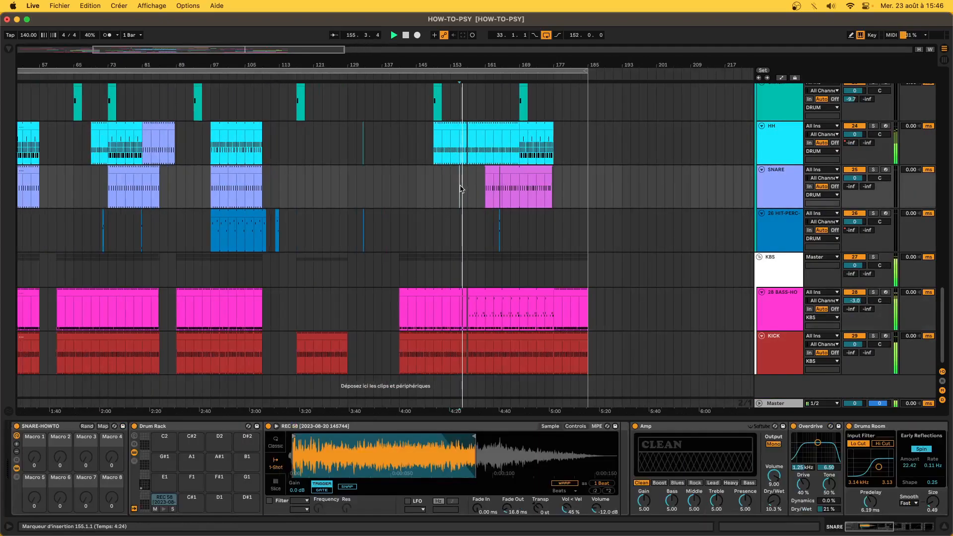
key(plus)
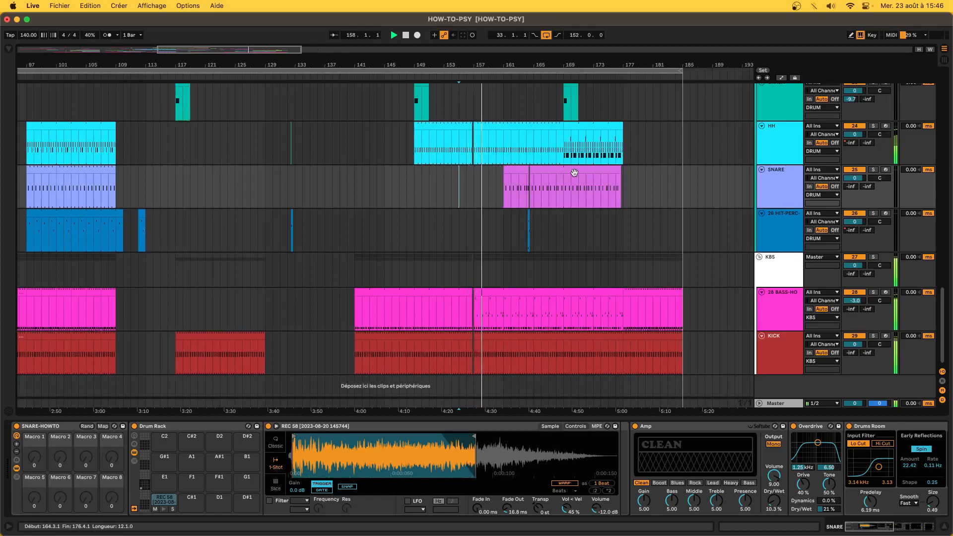
scroll(575, 173, down, 3)
scroll(574, 176, up, 2)
scroll(574, 176, right, 2)
click(513, 176)
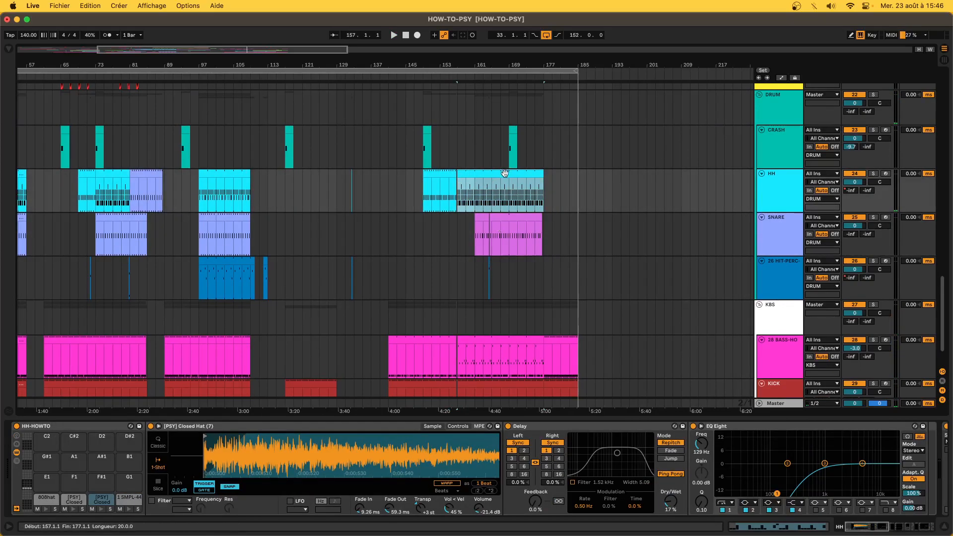
- Extend the SNARE clip's start back to bar 157 and play it
scroll(505, 173, up, 5)
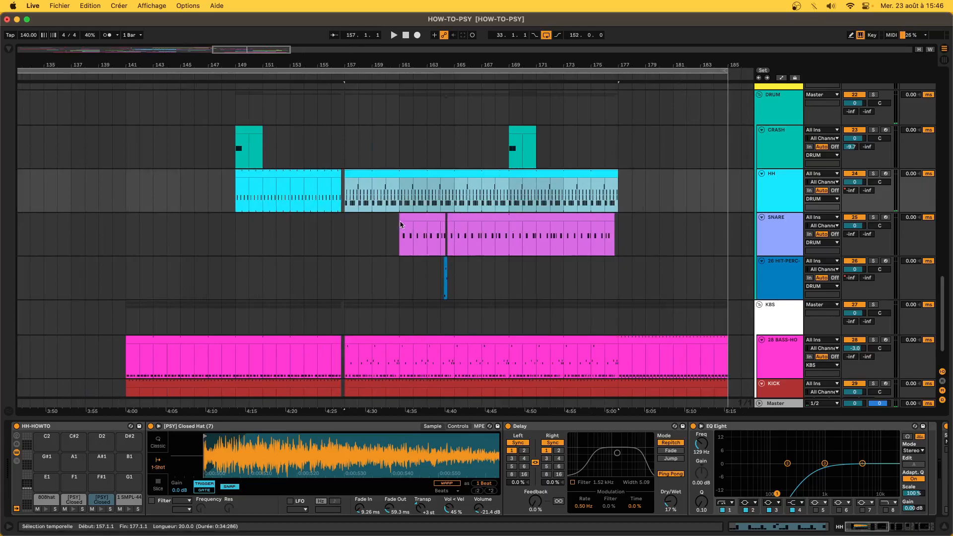
drag(400, 219, 345, 225)
key(space)
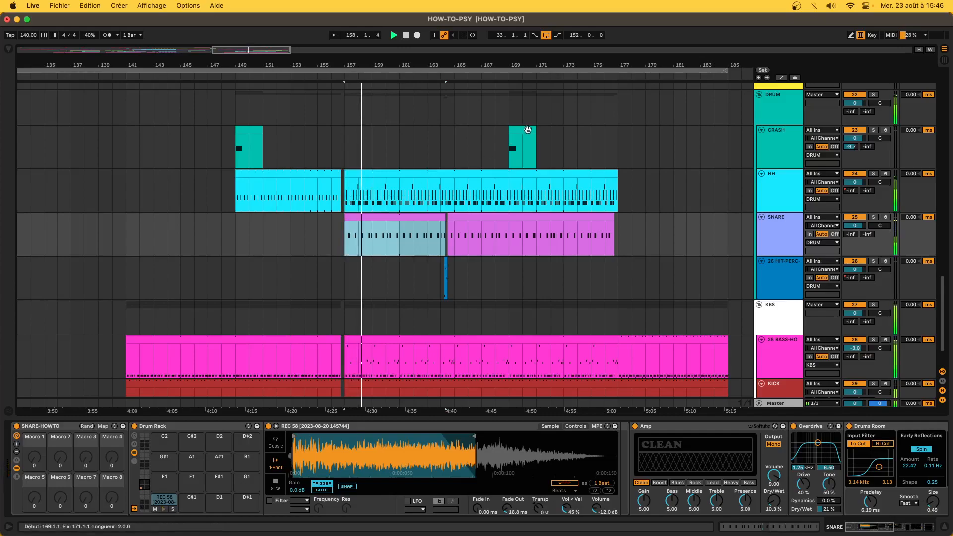
- Copy the CRASH hit from bar 169 to bar 157
click(522, 129)
drag(522, 130, 358, 130)
scroll(338, 168, down, 2)
scroll(337, 168, down, 2)
scroll(338, 168, up, 10)
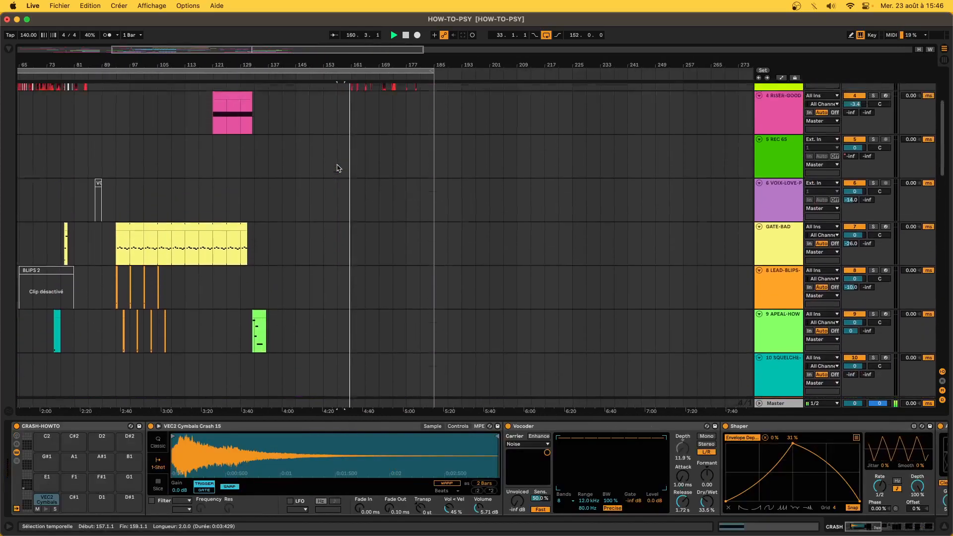
- Deactivate the REC 62 clips between bars 161 and 167
scroll(338, 168, down, 2)
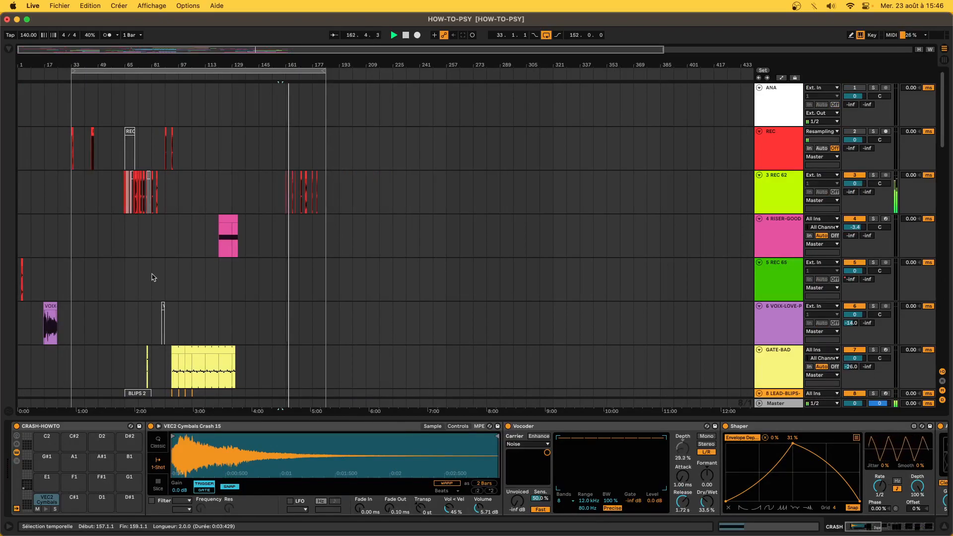
scroll(294, 185, up, 8)
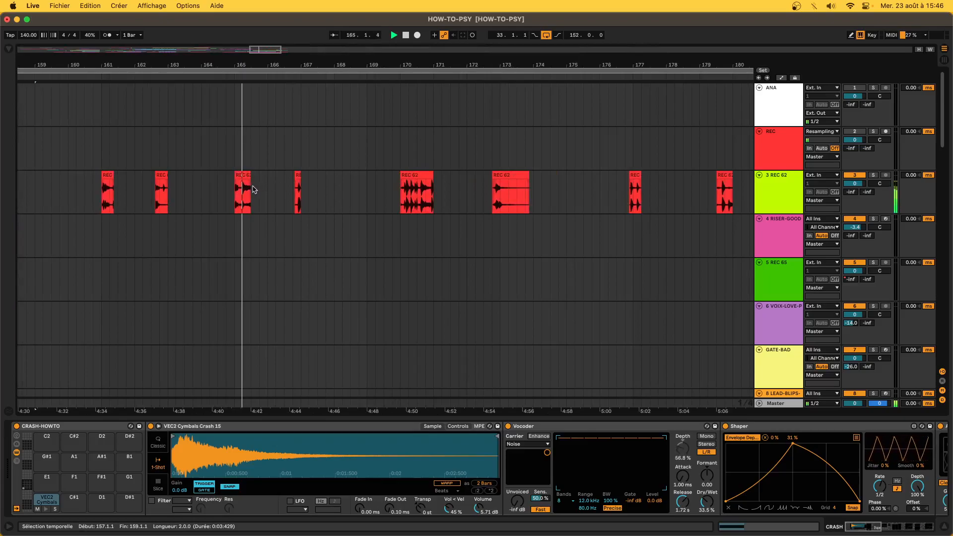
drag(101, 201, 292, 195)
key(0)
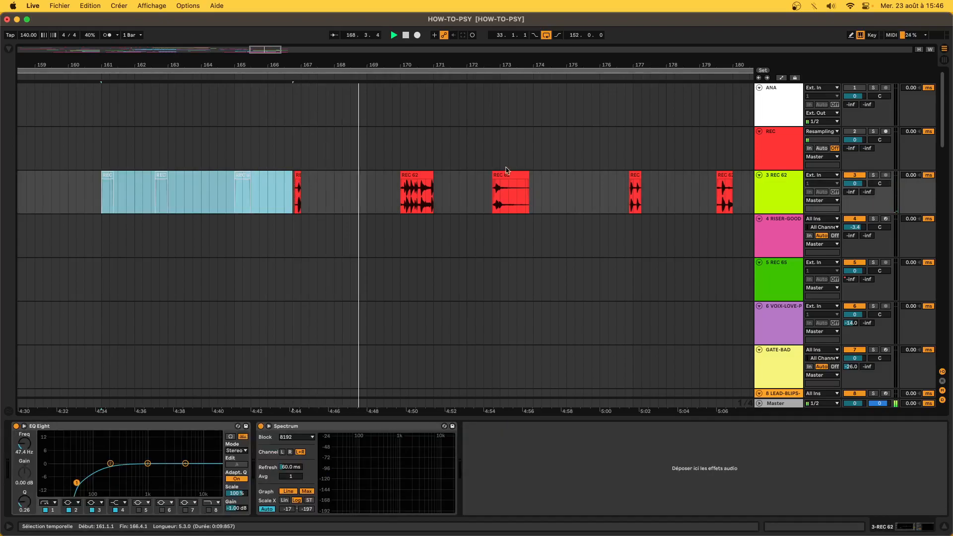
- Trim the start of the REC 62 clip near bar 170 and leave the insert point there
scroll(323, 232, down, 5)
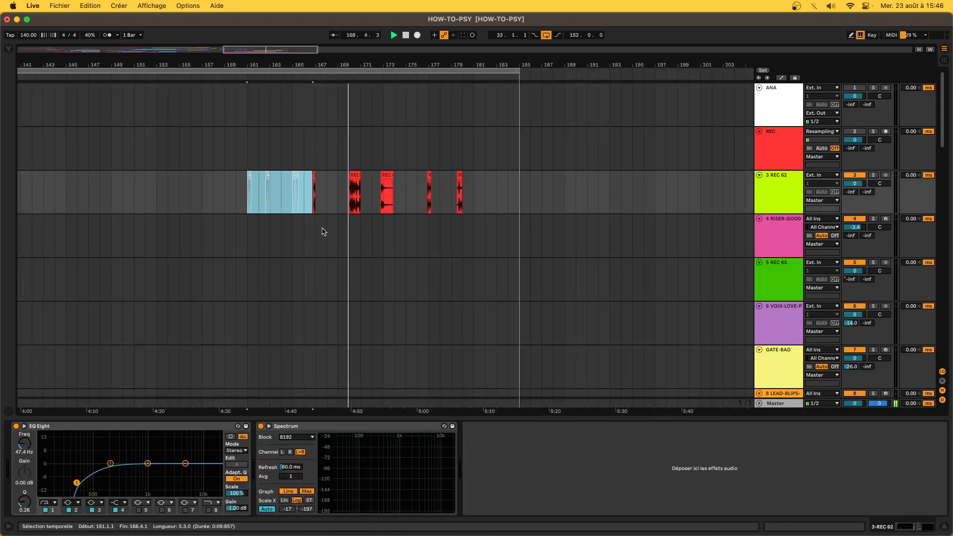
click(353, 196)
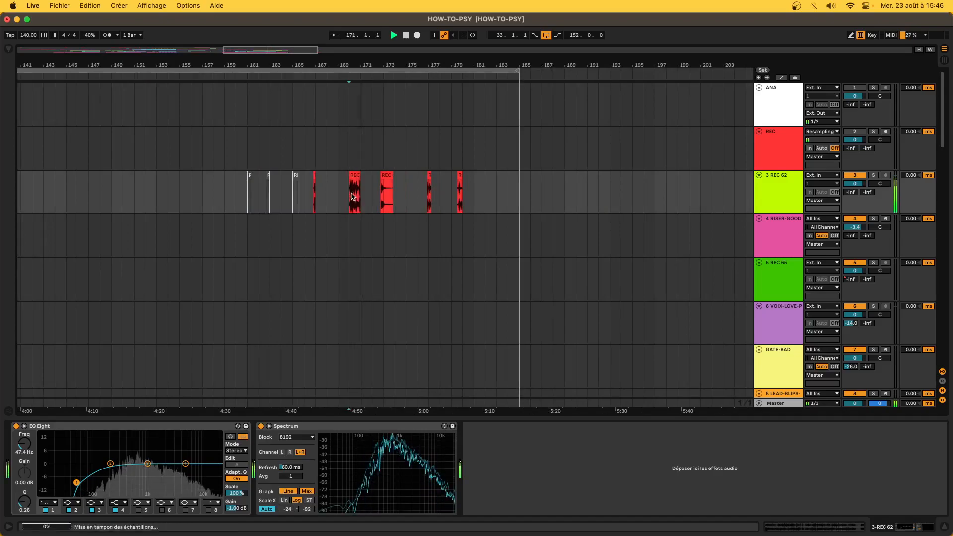
scroll(353, 196, up, 10)
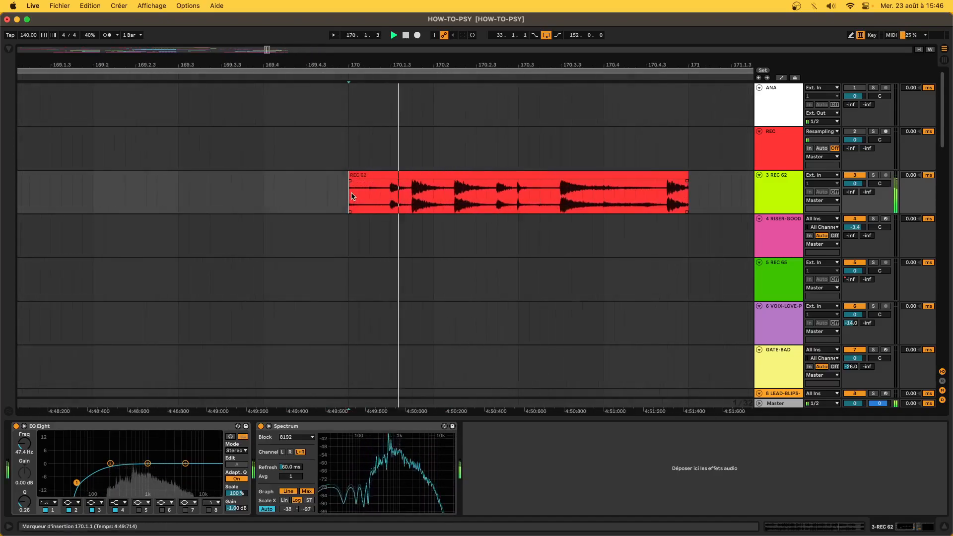
drag(353, 196, 379, 188)
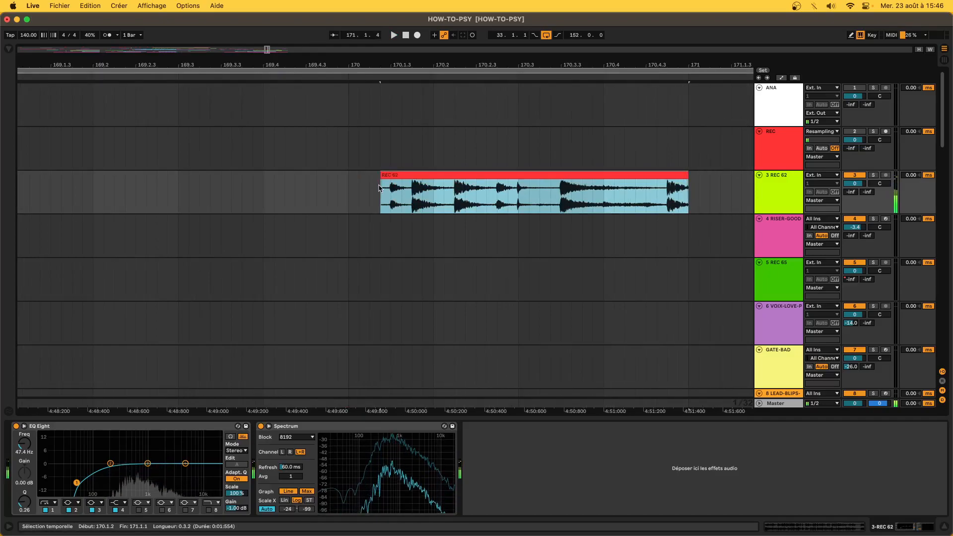
scroll(446, 219, down, 5)
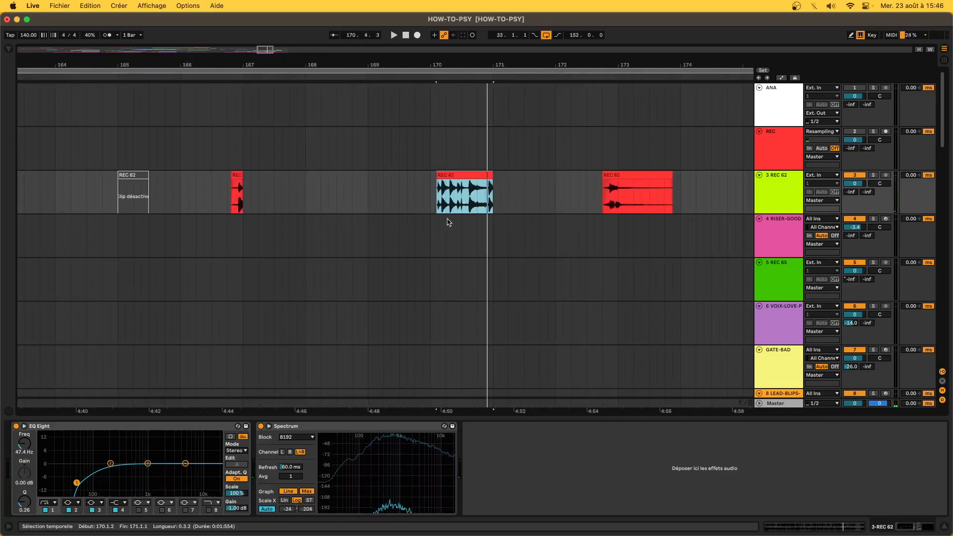
scroll(447, 221, down, 5)
scroll(450, 219, down, 2)
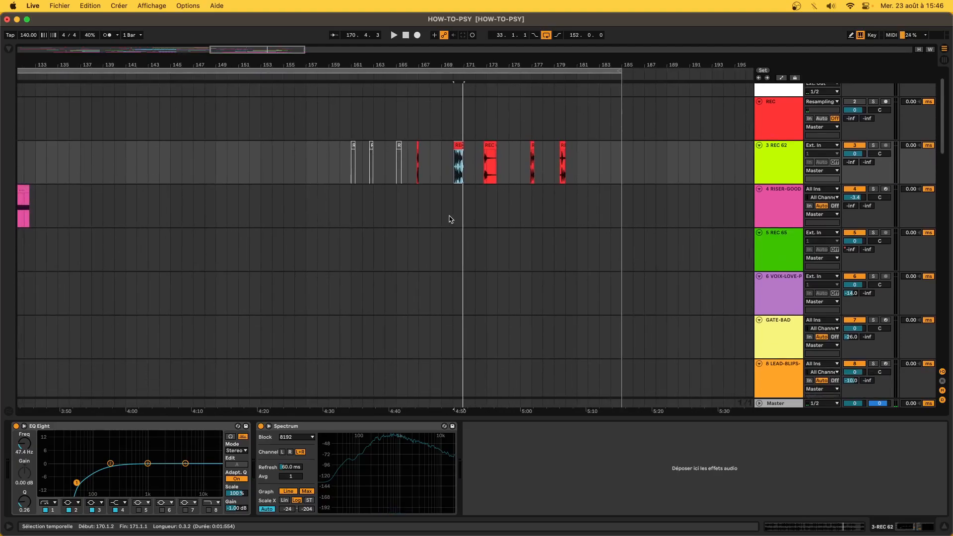
click(457, 160)
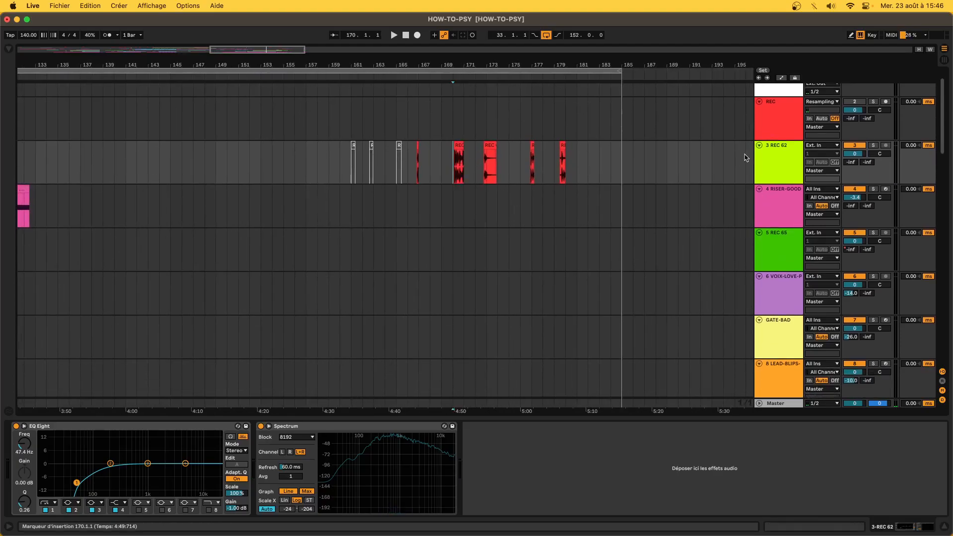
scroll(466, 235, down, 15)
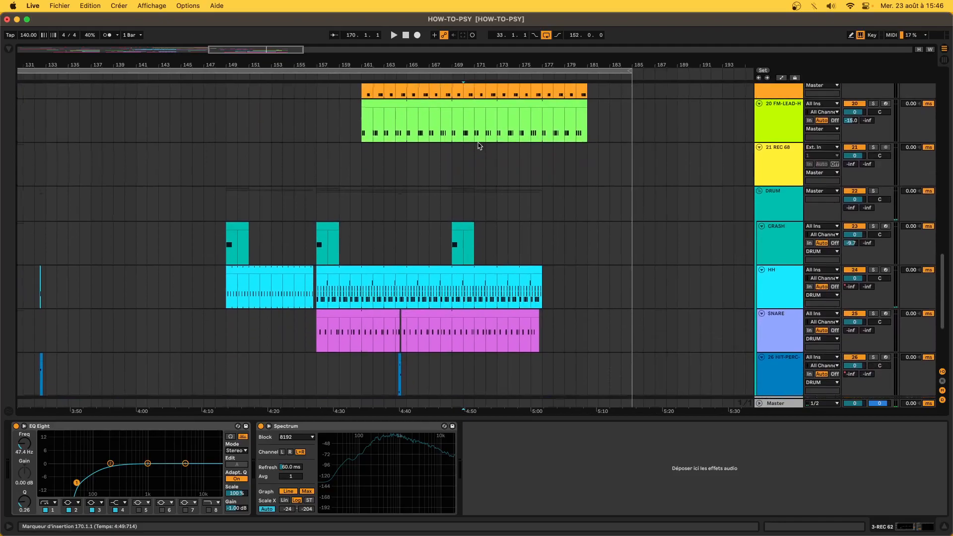
- Extend the bar 170–172 selection onto the FM-BRO track
scroll(478, 146, up, 1)
drag(471, 151, 508, 157)
click(489, 108)
scroll(462, 120, up, 6)
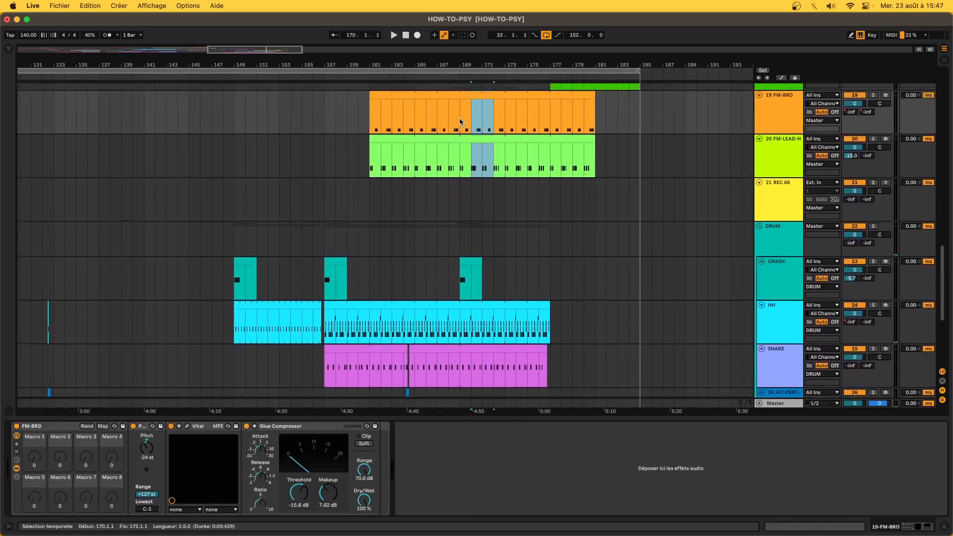
scroll(513, 292, down, 5)
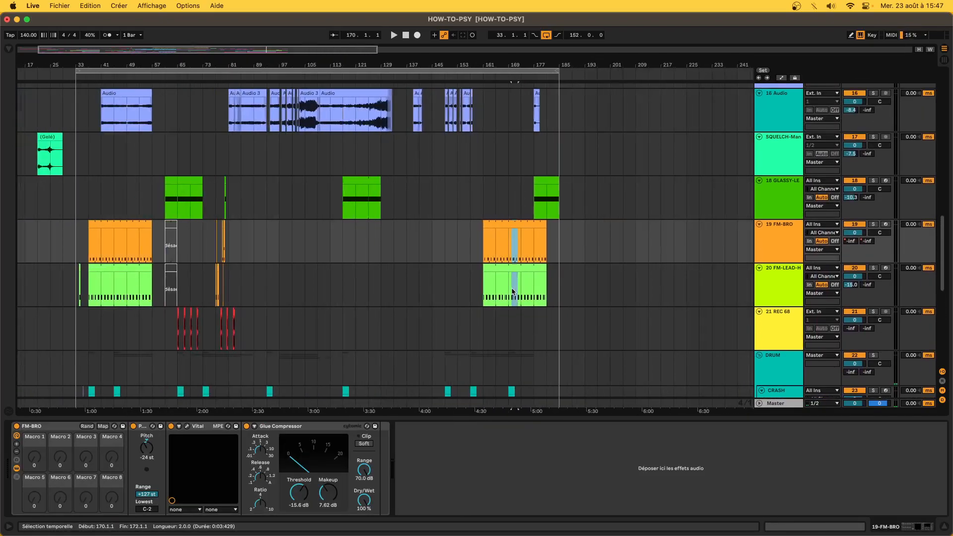
scroll(514, 281, up, 7)
scroll(515, 280, up, 15)
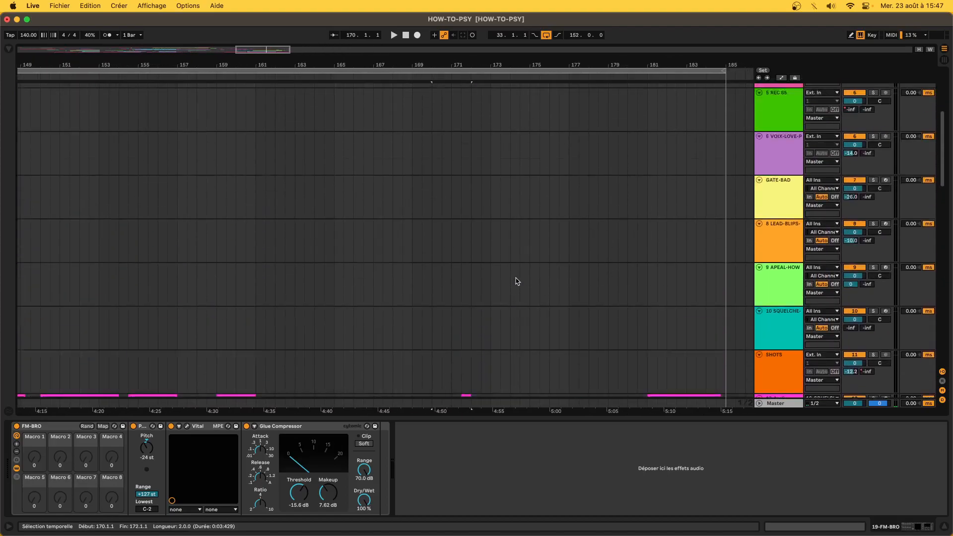
scroll(515, 281, down, 8)
scroll(515, 281, up, 1)
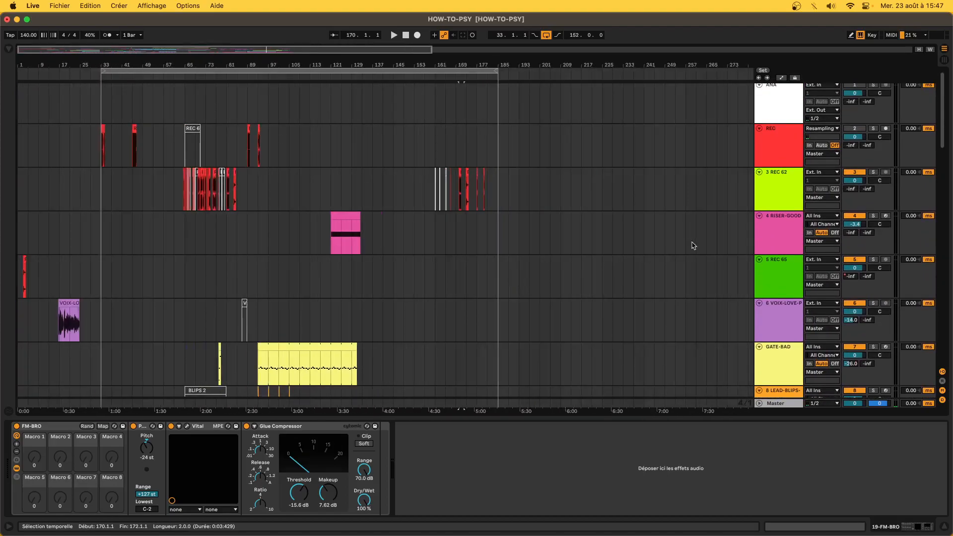
- Drag the REC 62 track down above FM-BRO, then time-select the lead clips
drag(769, 195, 777, 294)
scroll(454, 321, down, 10)
scroll(455, 321, up, 9)
scroll(445, 340, down, 8)
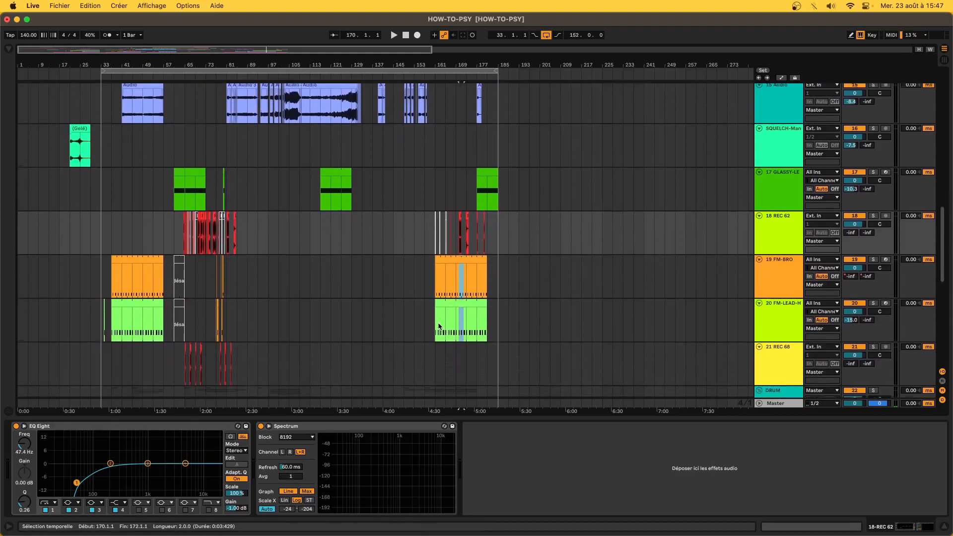
drag(436, 259, 488, 293)
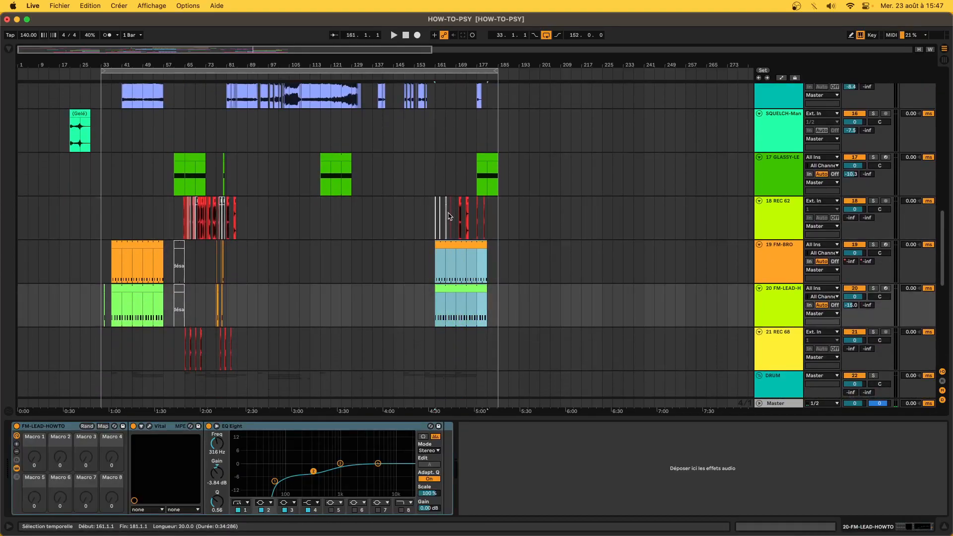
- Zoom to the lead section, select the GLASSY clip at bars 177–185 and start playback
key(z)
drag(358, 212, 374, 229)
scroll(373, 231, down, 5)
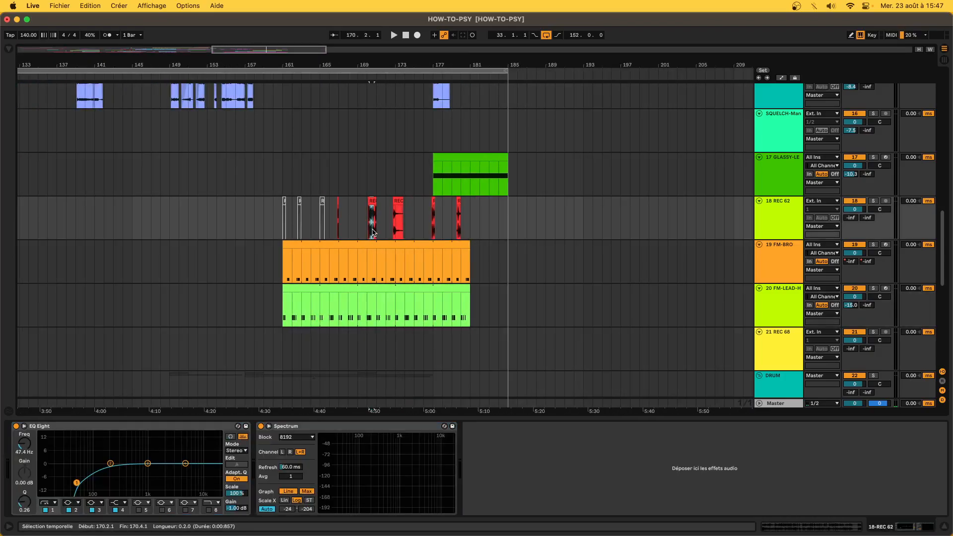
scroll(431, 206, up, 5)
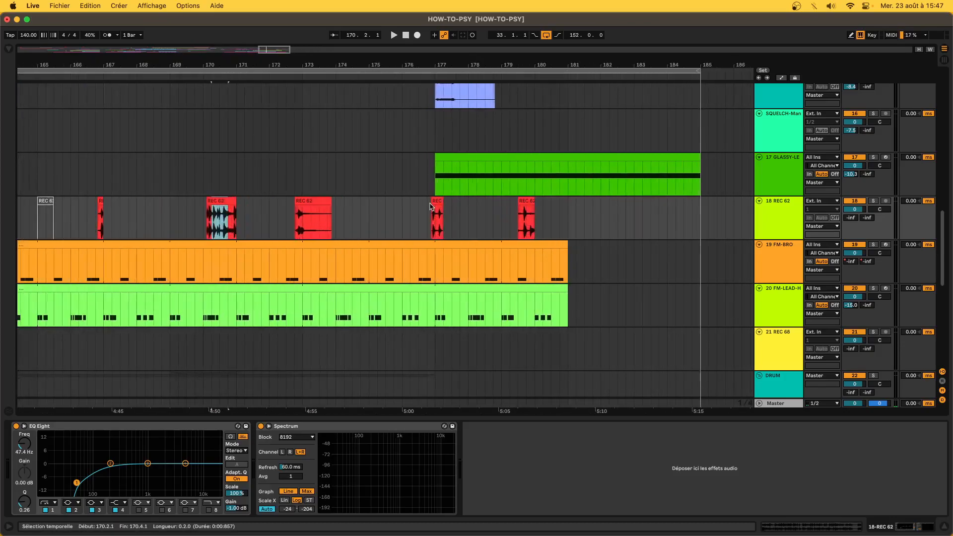
click(441, 160)
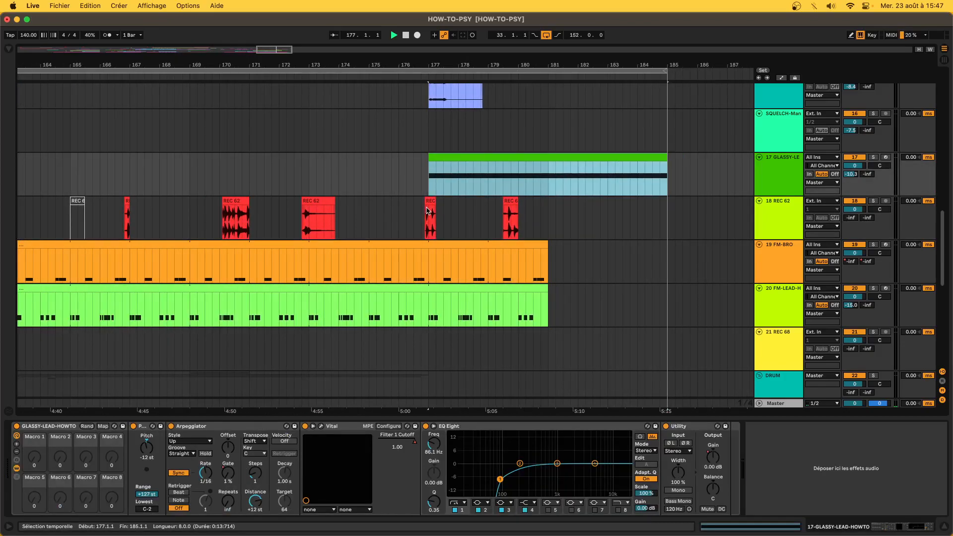
key(space)
- Time-select bars 177–185 across both lead tracks, then restart playback earlier near the FM-BRO clip
drag(428, 211, 490, 222)
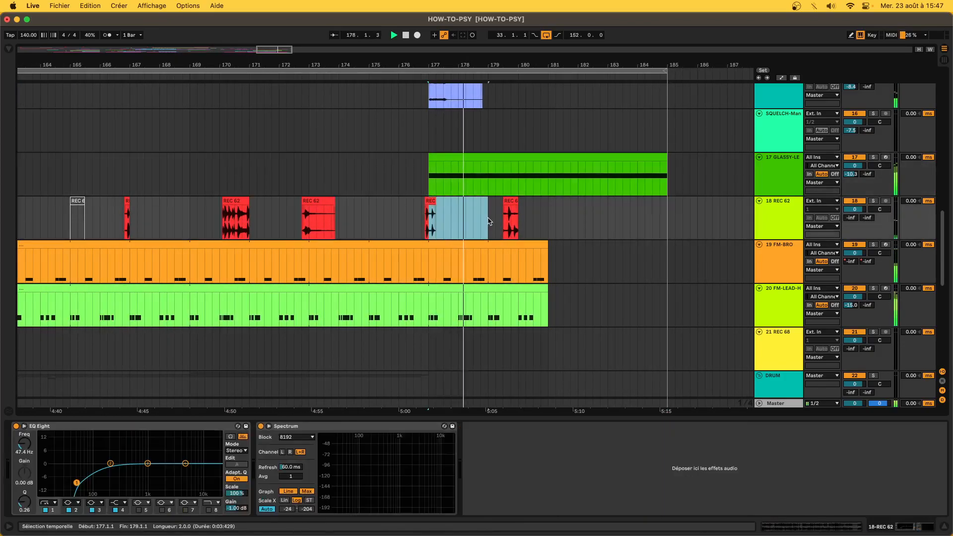
scroll(490, 222, down, 5)
drag(459, 282, 557, 304)
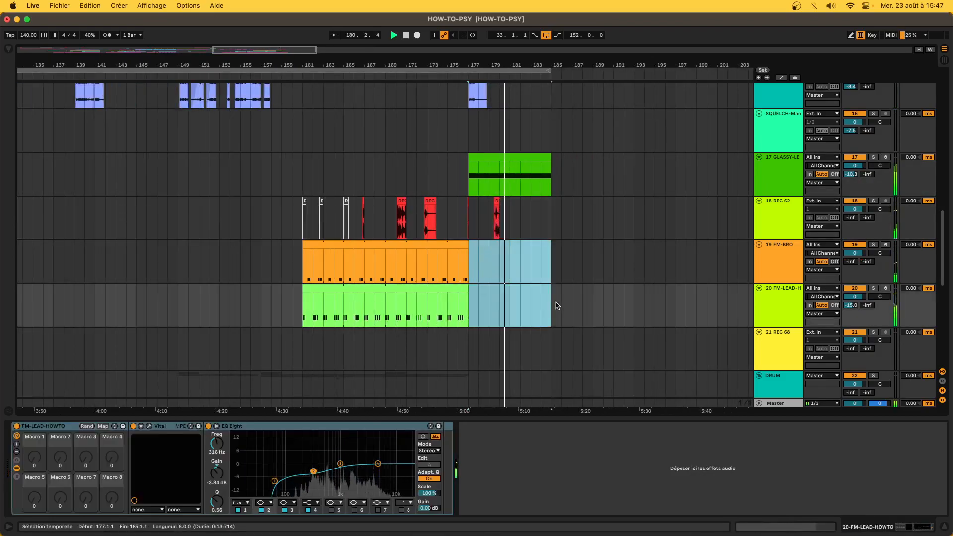
click(333, 253)
click(285, 261)
scroll(285, 261, down, 6)
- Start playback from bar 155 to hear the lead section
click(272, 269)
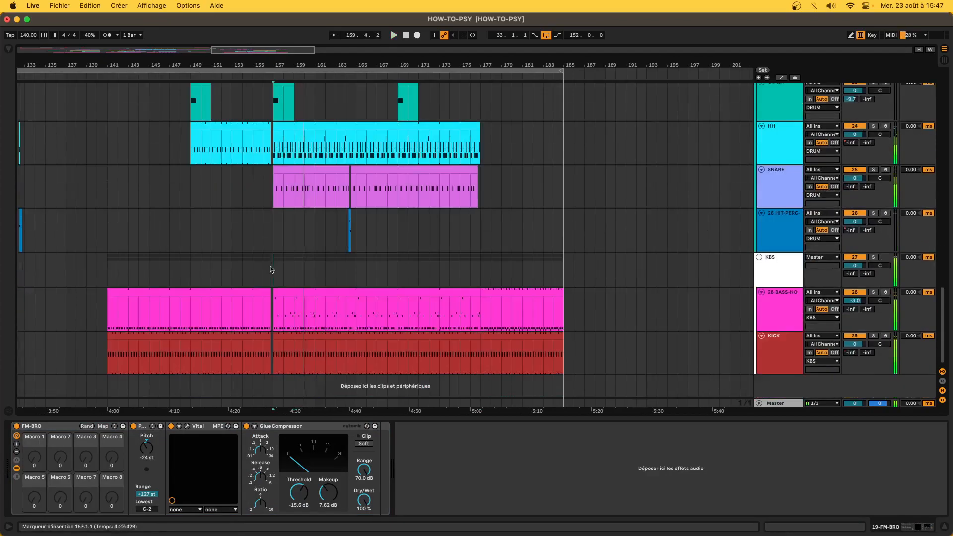
click(259, 248)
key(space)
scroll(259, 253, up, 5)
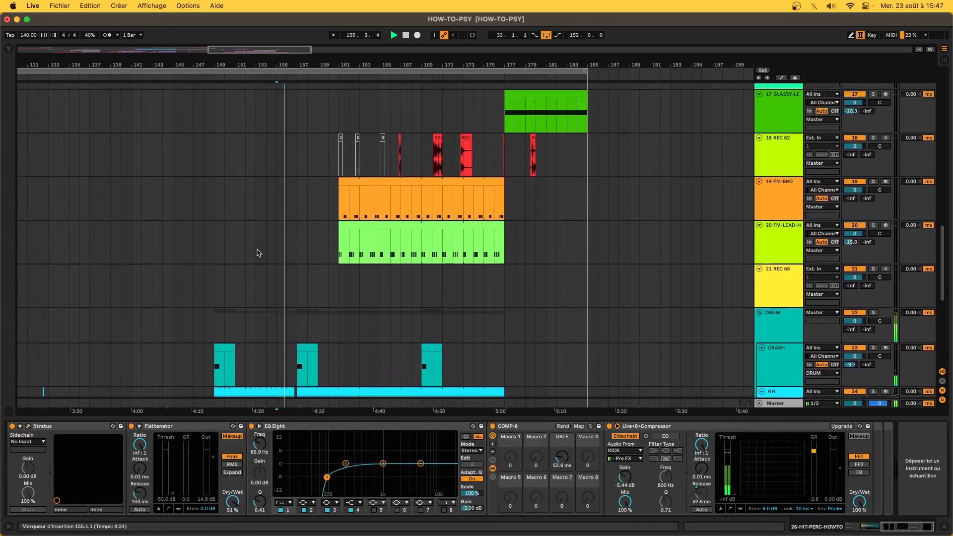
scroll(257, 253, up, 1)
- Move the selected FM-LEAD and FM-BRO clips four bars earlier, from bar 161 to 157
click(388, 252)
shift+click(369, 196)
key(space)
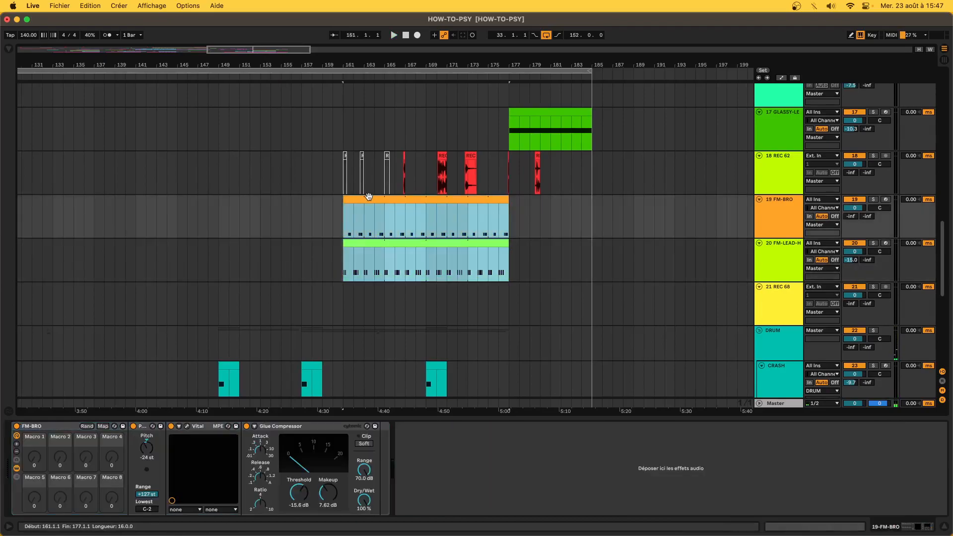
drag(368, 196, 328, 222)
scroll(328, 222, down, 7)
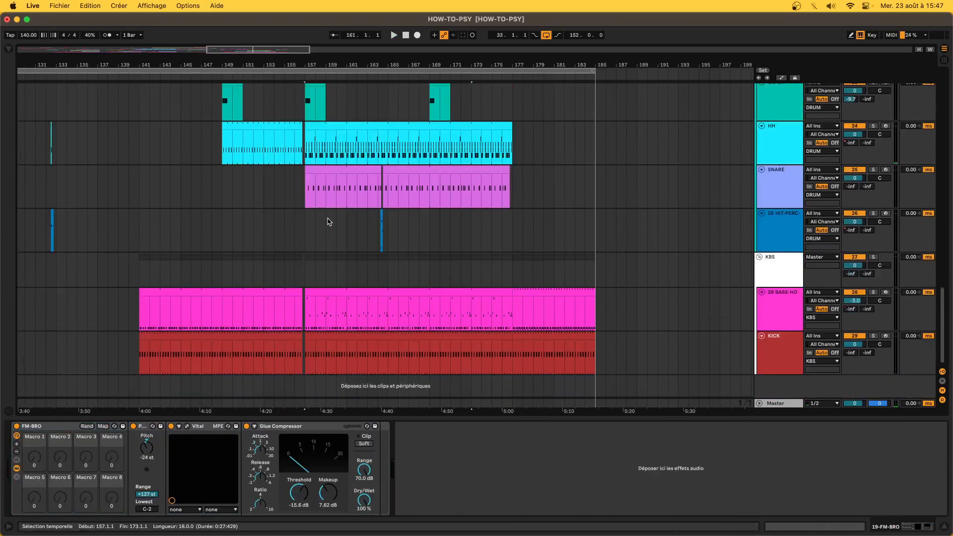
scroll(328, 222, down, 3)
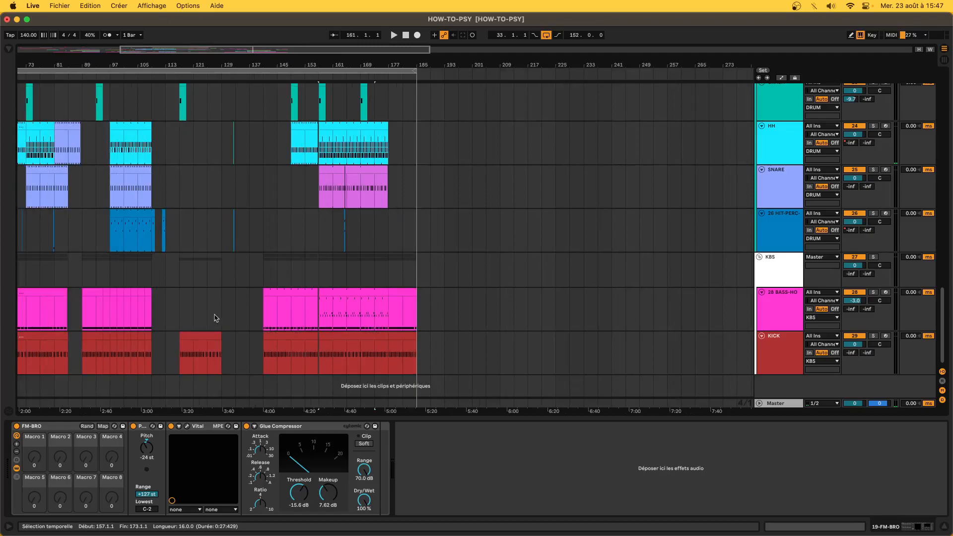
- Shift the time selection on the lower tracks to bars 85–93
drag(224, 312, 265, 312)
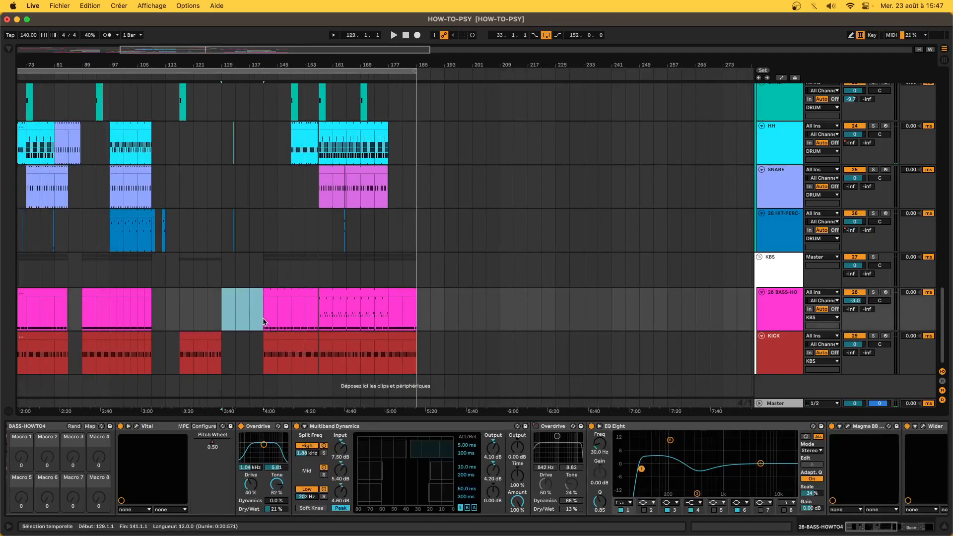
scroll(241, 320, left, 5)
drag(194, 320, 219, 322)
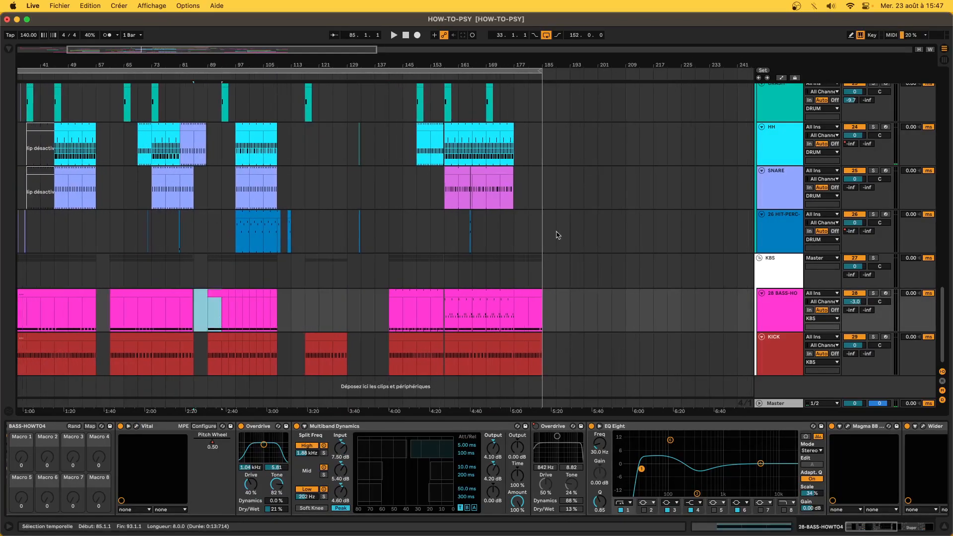
scroll(564, 239, up, 10)
scroll(546, 236, left, 2)
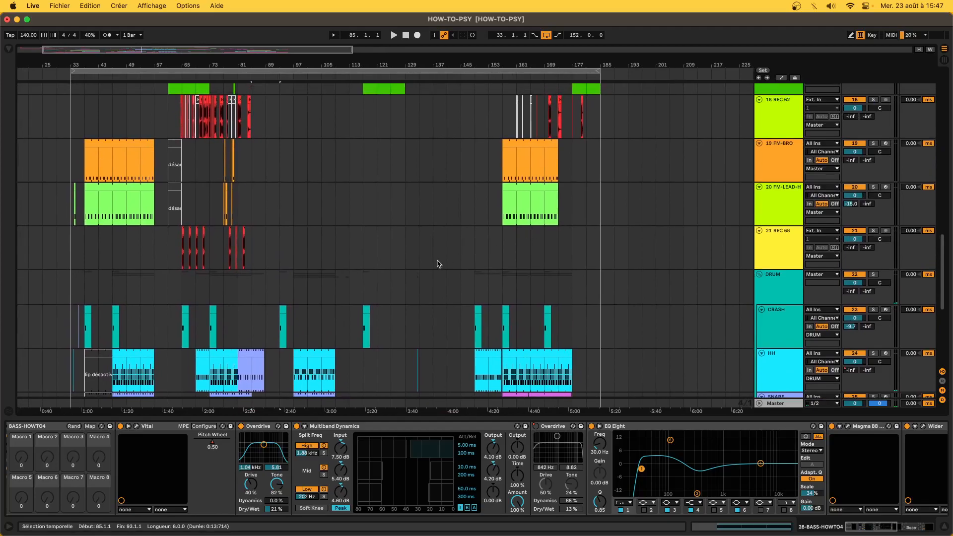
scroll(436, 264, up, 5)
scroll(436, 264, right, 3)
- Move the playback start from bar 157 back to bar 153 on the BASS lane
click(412, 245)
scroll(412, 245, down, 4)
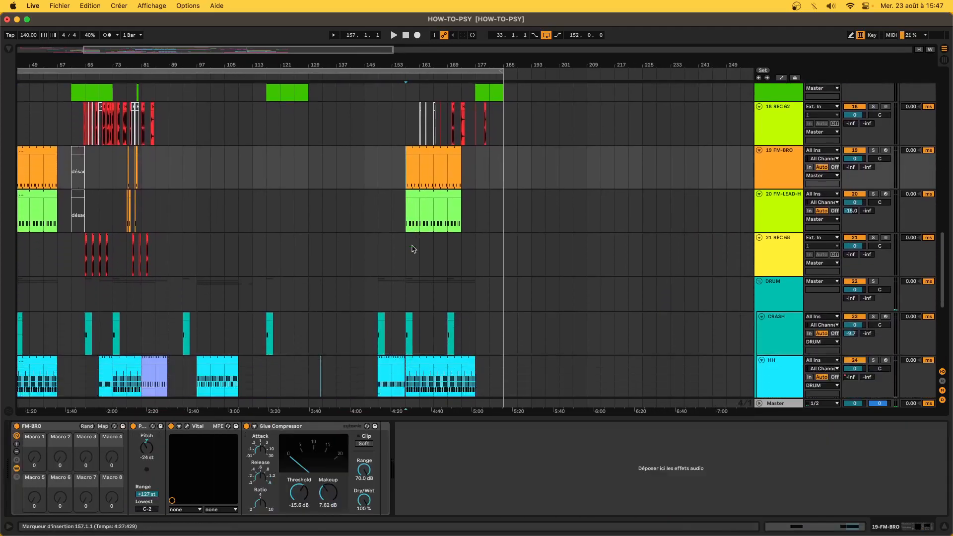
scroll(412, 248, down, 8)
scroll(412, 248, up, 2)
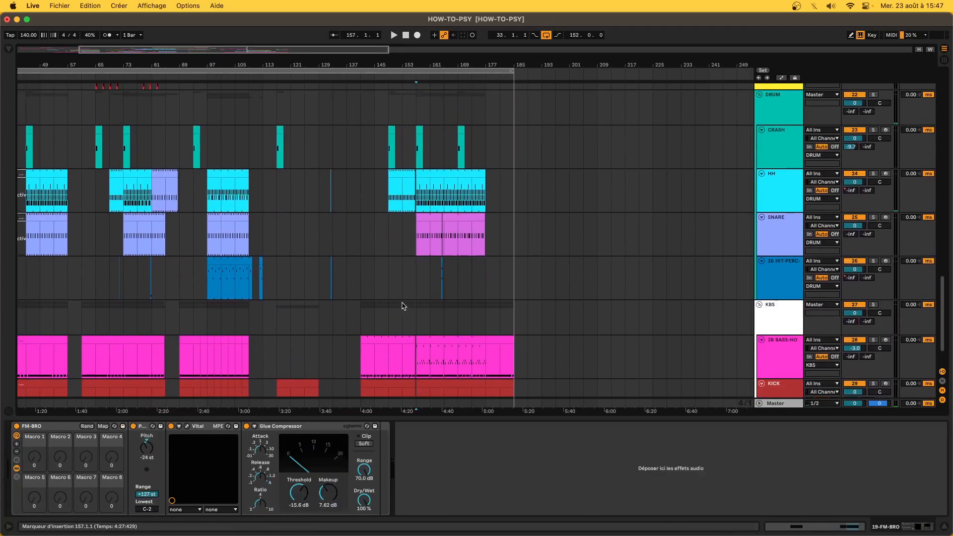
click(403, 308)
scroll(403, 306, down, 2)
scroll(403, 306, left, 1)
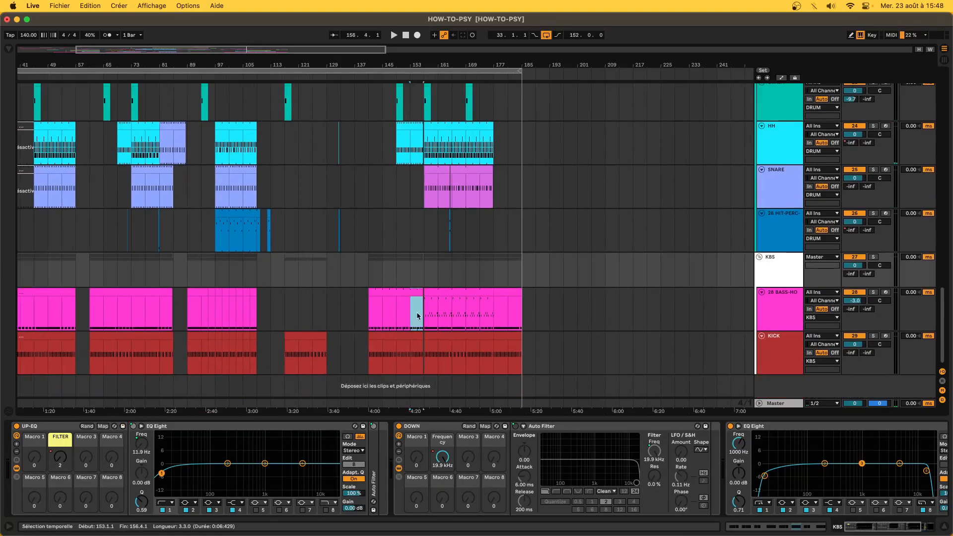
- Audition bars 153–157 on the BASS track, then select the FM-BRO clip
drag(417, 314, 417, 313)
scroll(417, 313, up, 5)
scroll(417, 314, down, 1)
key(space)
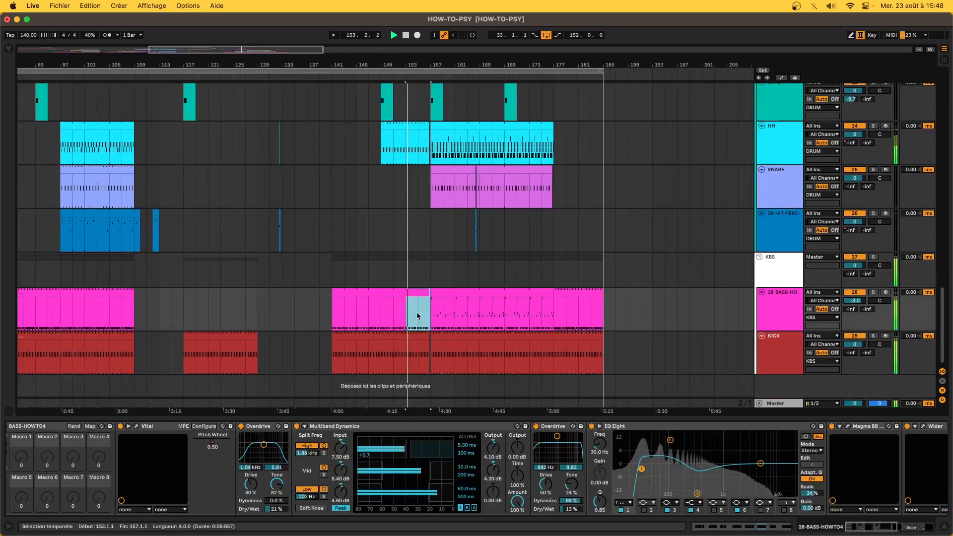
scroll(417, 315, up, 10)
key(space)
click(421, 245)
scroll(422, 245, up, 12)
scroll(421, 244, down, 10)
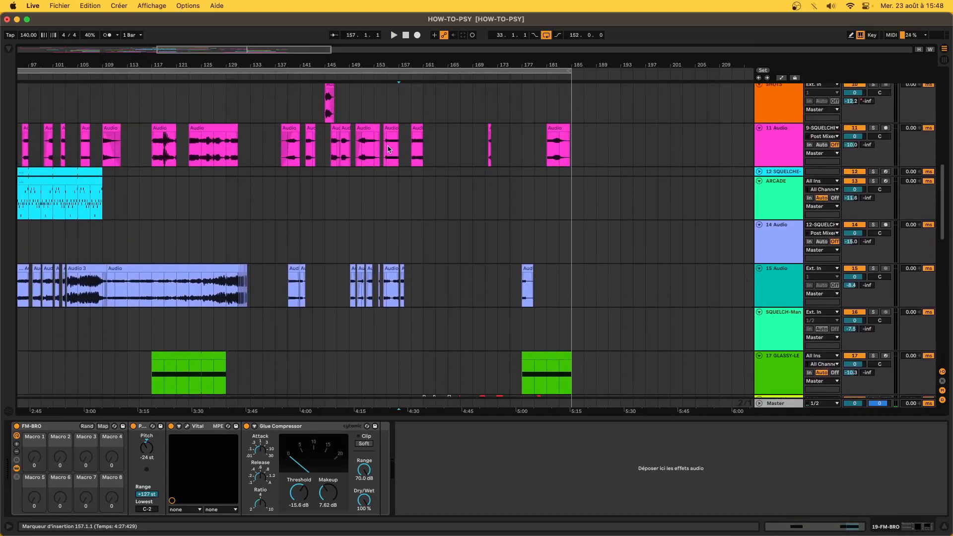
- Time-select bars 155–163 down to track 15 Audio and play from the selection start
drag(388, 149, 433, 278)
key(space)
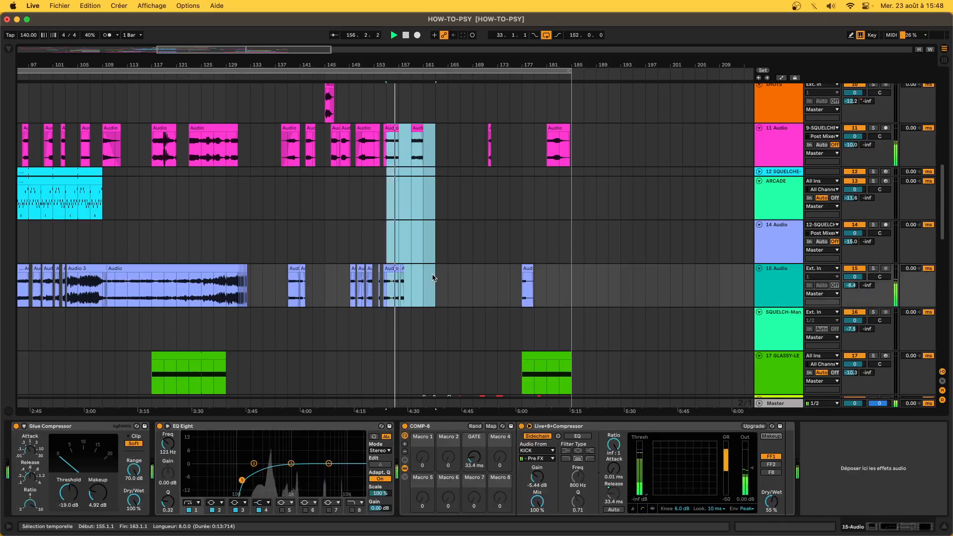
scroll(433, 278, down, 3)
scroll(433, 278, down, 3)
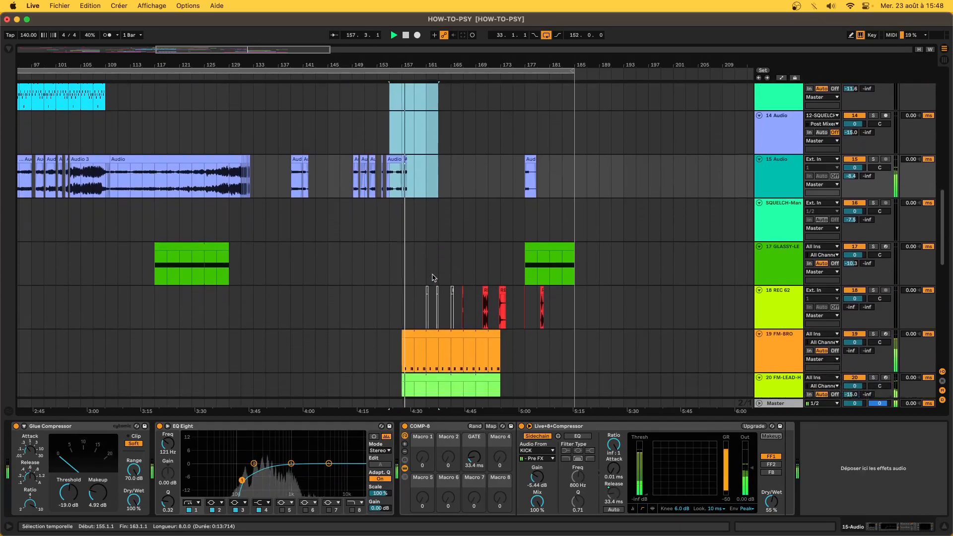
scroll(407, 223, up, 4)
drag(406, 223, 475, 98)
scroll(464, 105, up, 2)
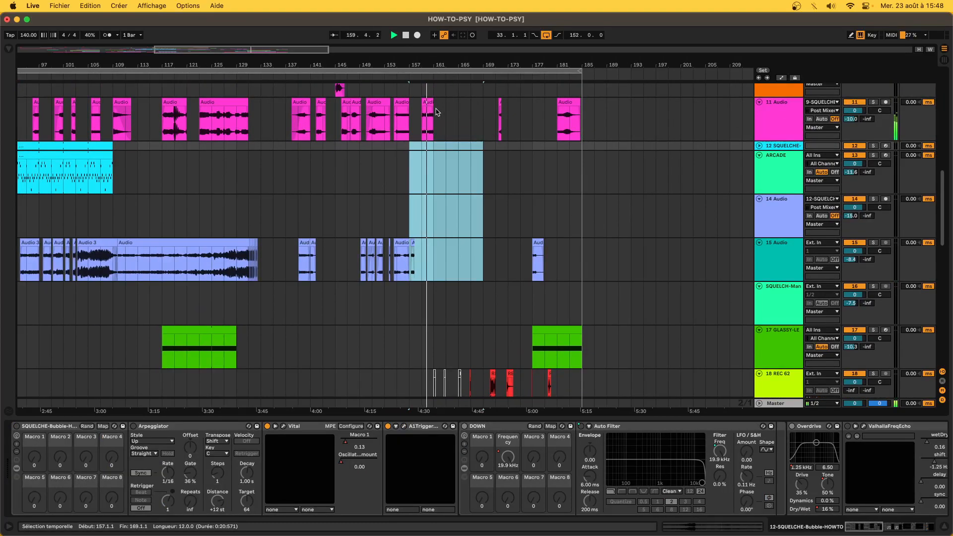
- Narrow the selection to bars 157–159 on track 15, then set playback start at bar 163 on KBS
mouse_move(422, 259)
mouse_down()
mouse_move(394, 263)
mouse_move(411, 268)
mouse_up()
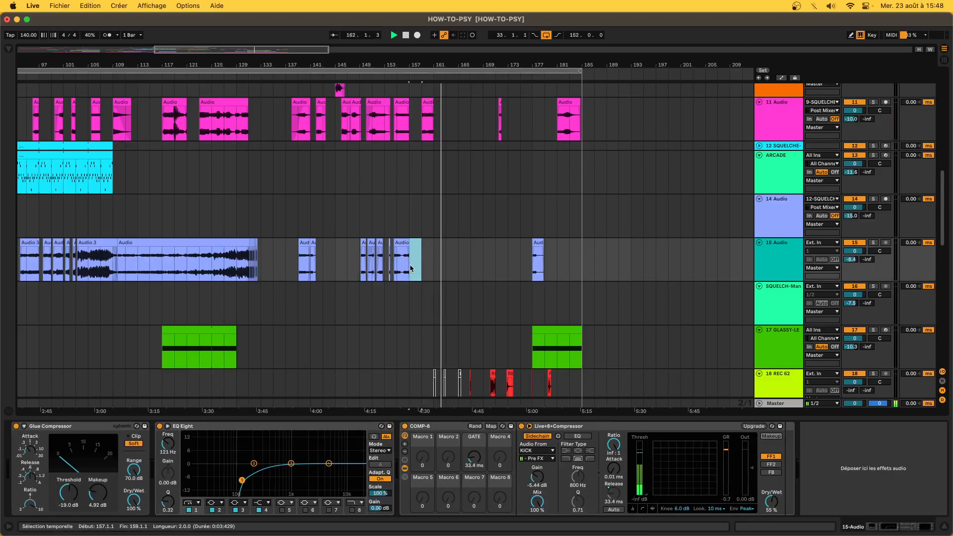
scroll(411, 268, down, 6)
scroll(410, 268, down, 6)
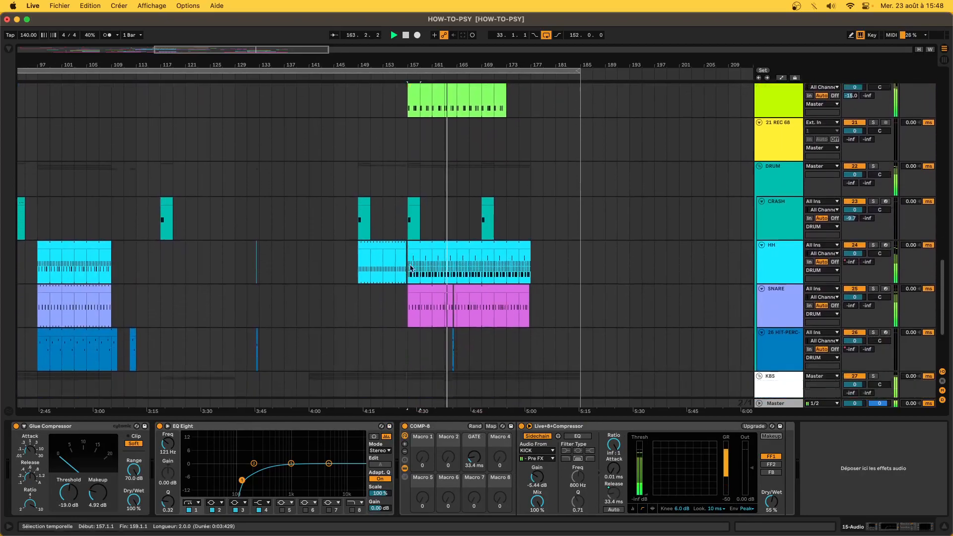
scroll(443, 271, up, 3)
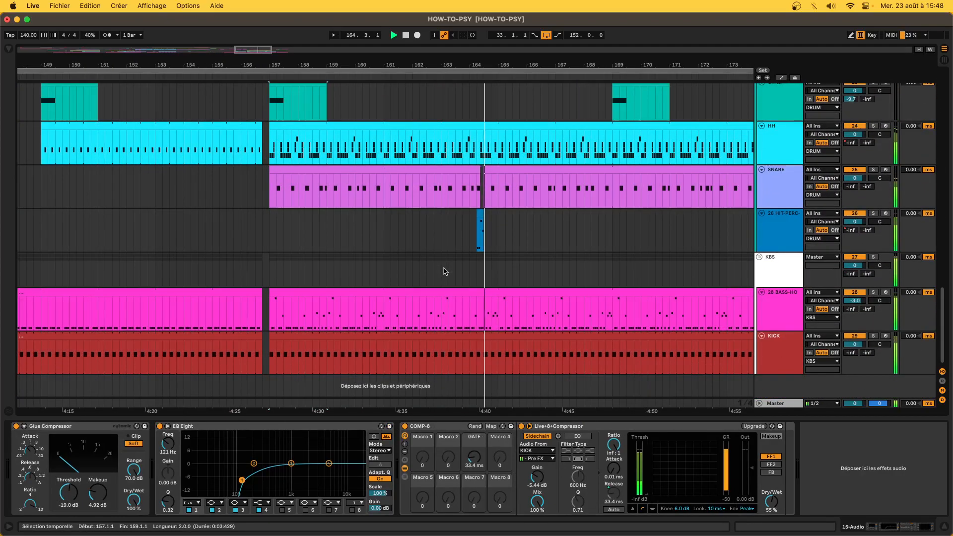
click(441, 269)
key(space)
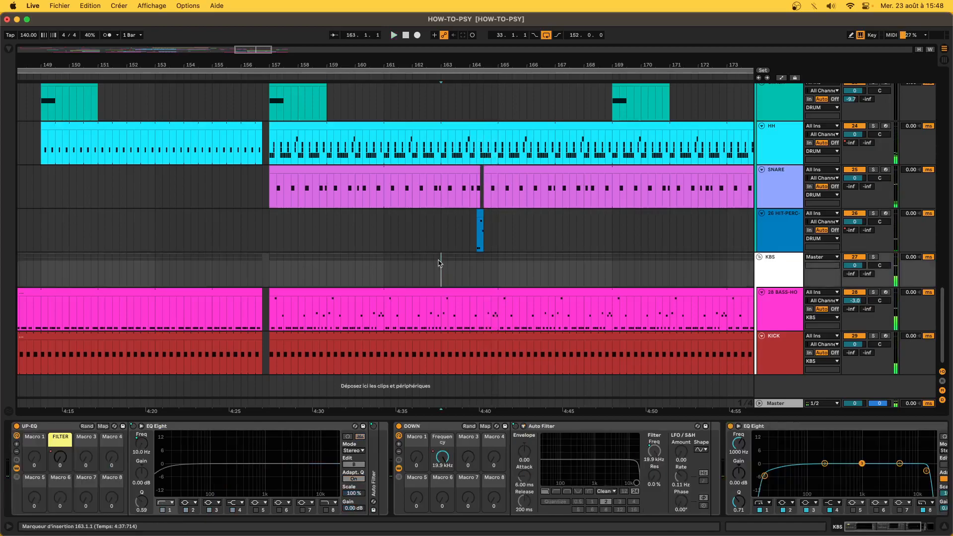
- Time-select bar 163.1.1 to 164.1.1 on the 20 FM-LEAD clip
drag(444, 270, 497, 272)
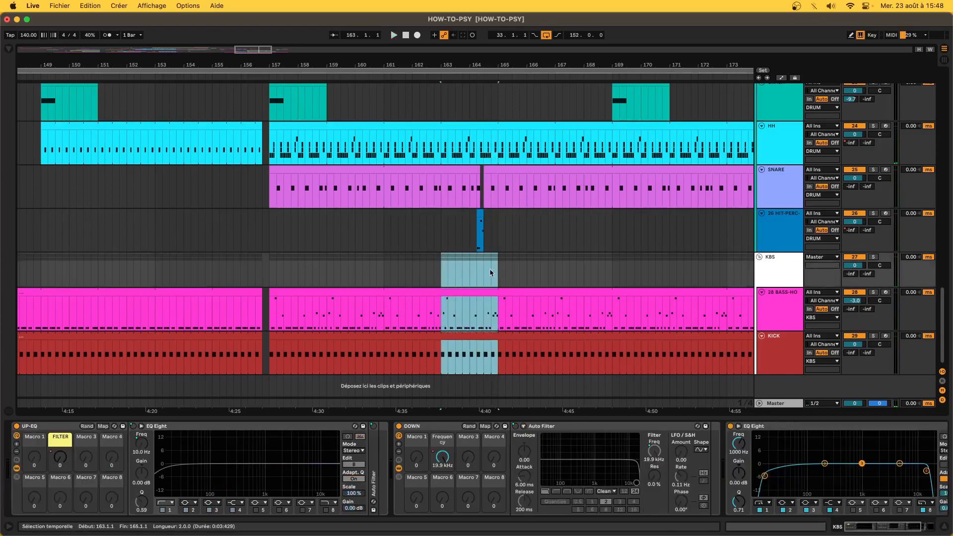
click(442, 273)
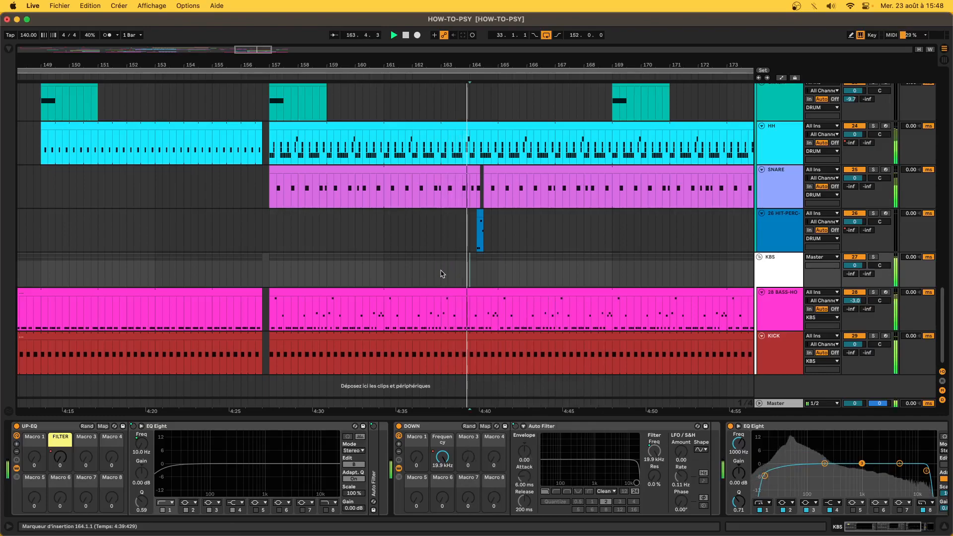
scroll(440, 229, up, 10)
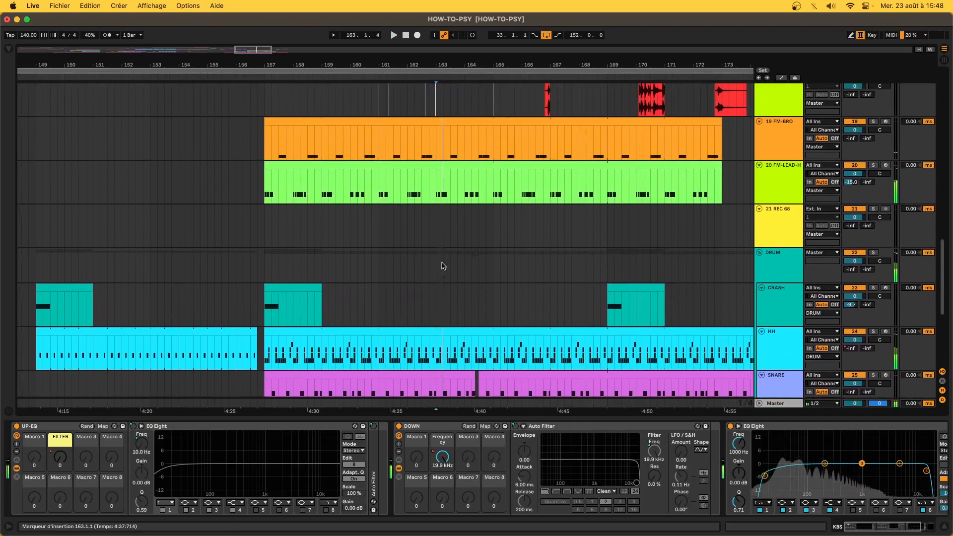
drag(434, 186, 465, 187)
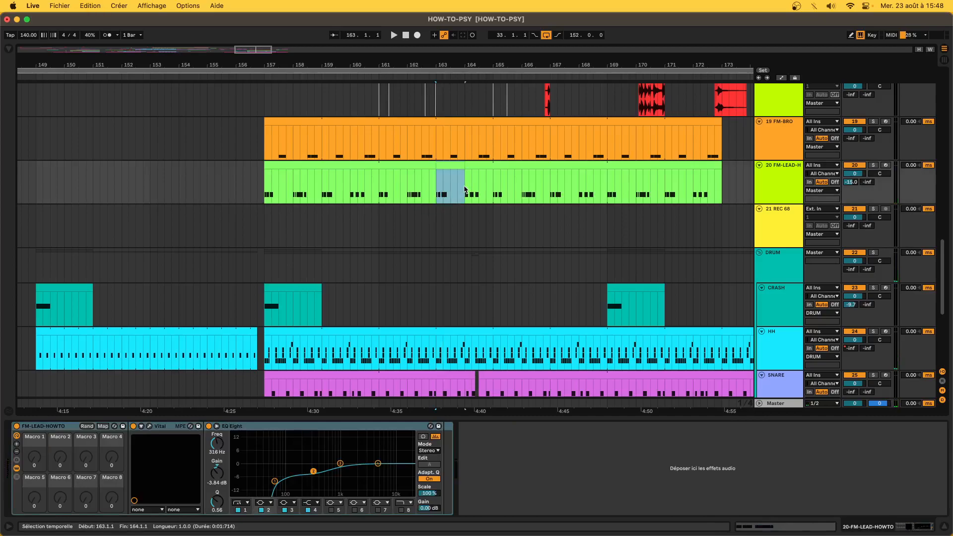
- Open the FM lead clip's notes and lengthen the first D#3 note over the second
key(space)
key(shift+Tab)
click(263, 435)
drag(266, 435, 339, 441)
key(space)
- Alt-drag a copy of the D#3 note to a later position and shorten the last D#3 slightly
drag(402, 437, 531, 442)
key(space)
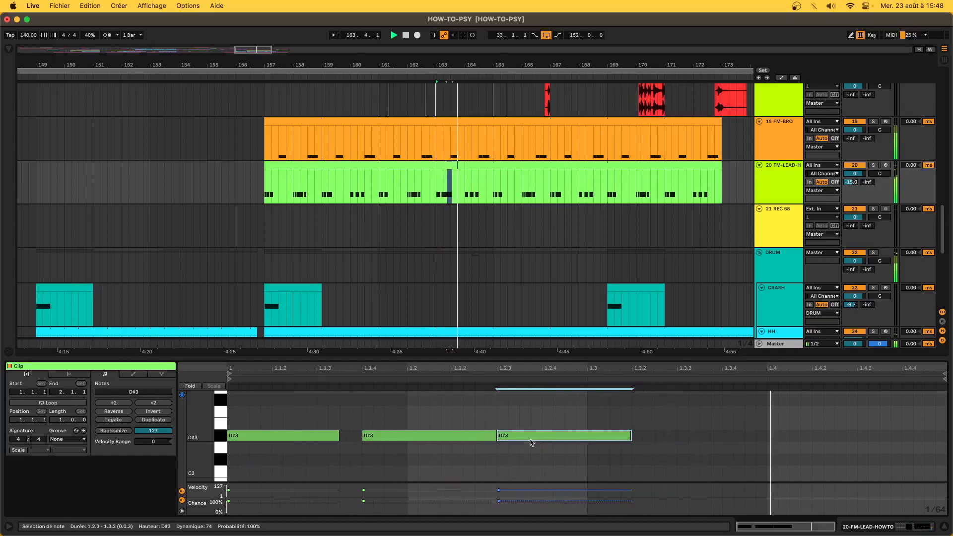
drag(632, 435, 587, 436)
click(491, 437)
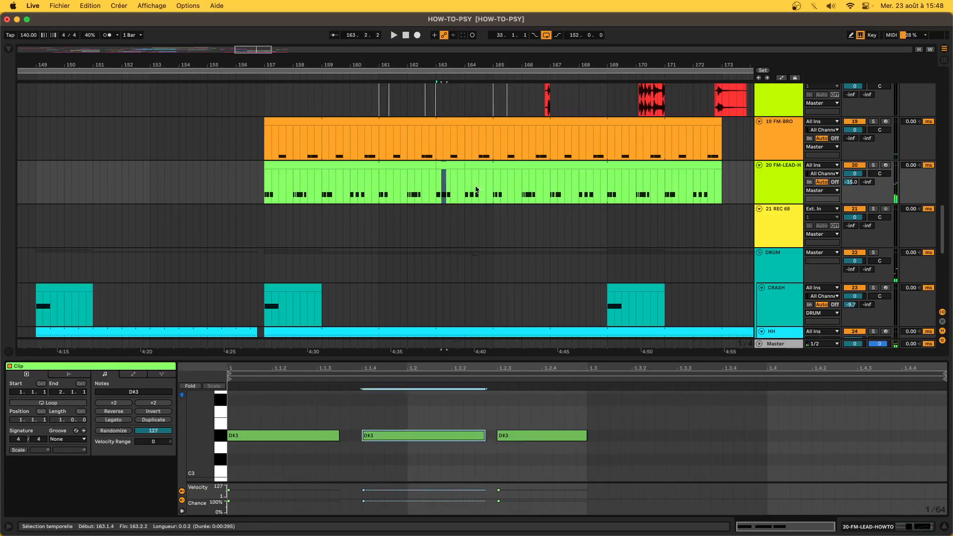
- Set the start point at 162.4.1 and open the bass clip's MIDI notes
click(432, 179)
scroll(431, 178, down, 8)
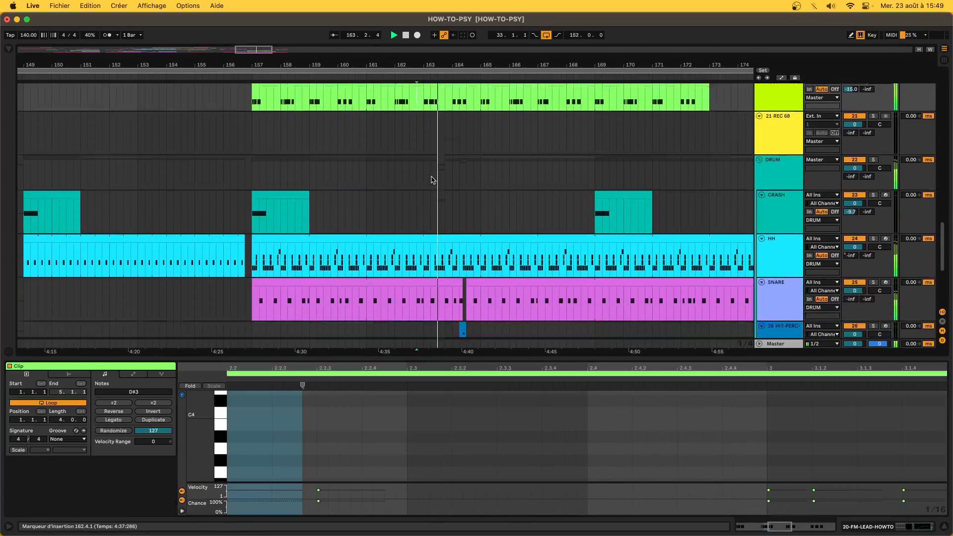
scroll(427, 208, down, 3)
click(419, 249)
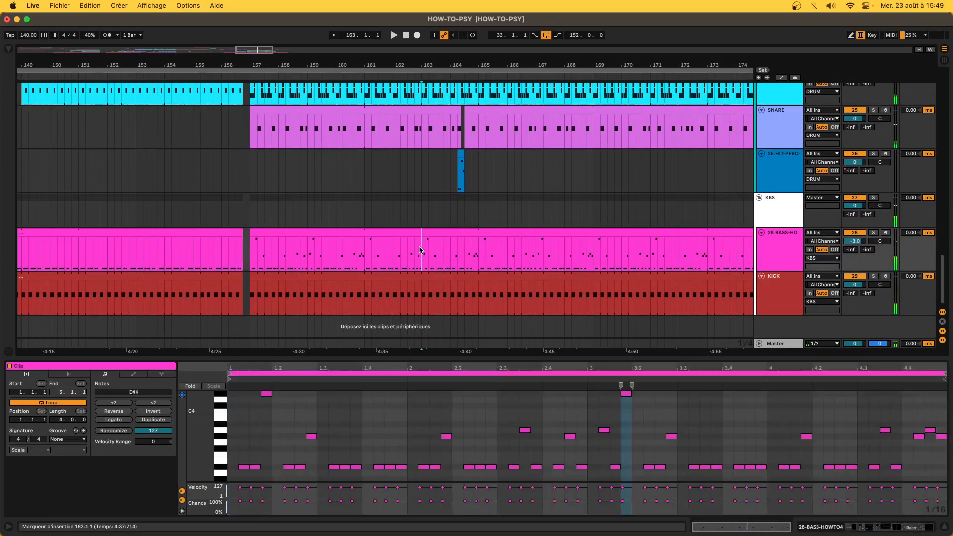
- Show the bass track's device chain and switch on Automation Mode while playing the bass clip
click(861, 526)
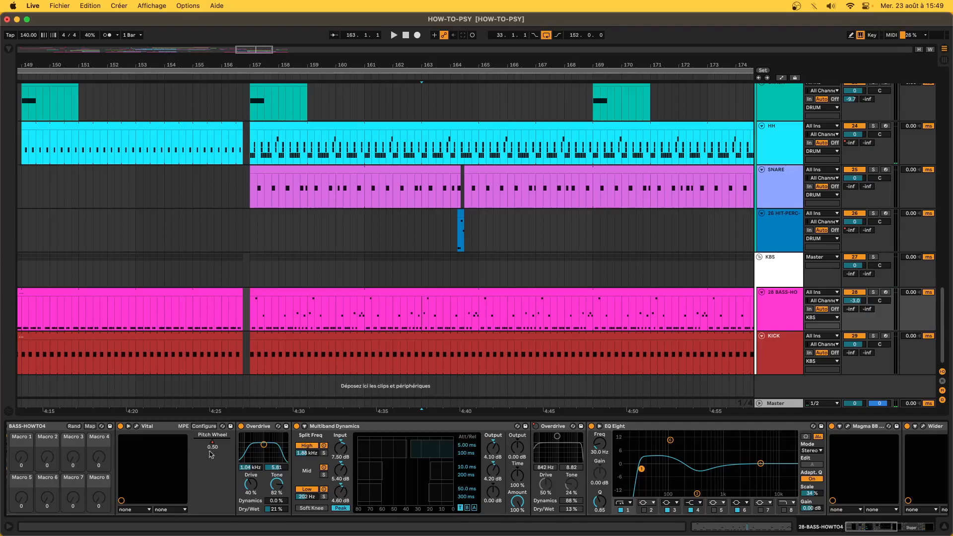
click(398, 293)
key(space)
key(a)
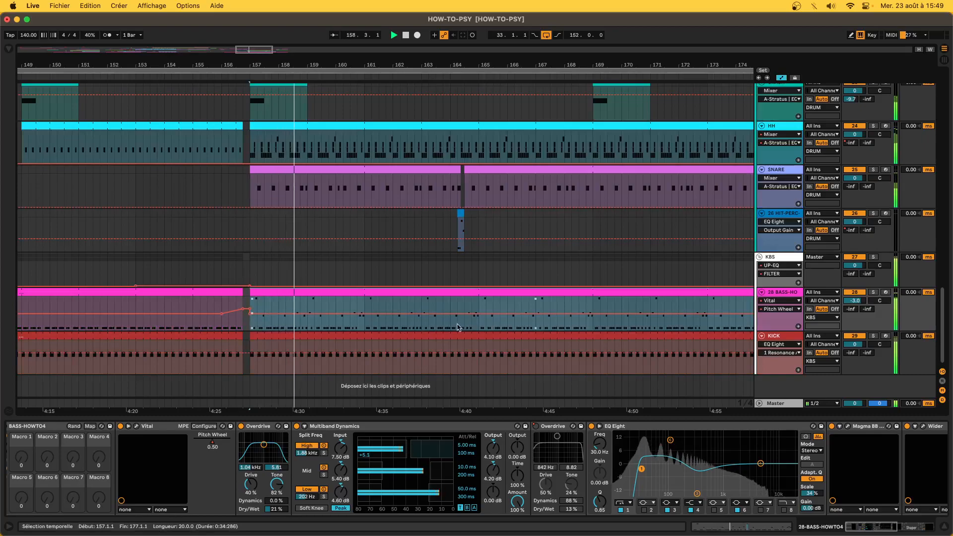
click(443, 330)
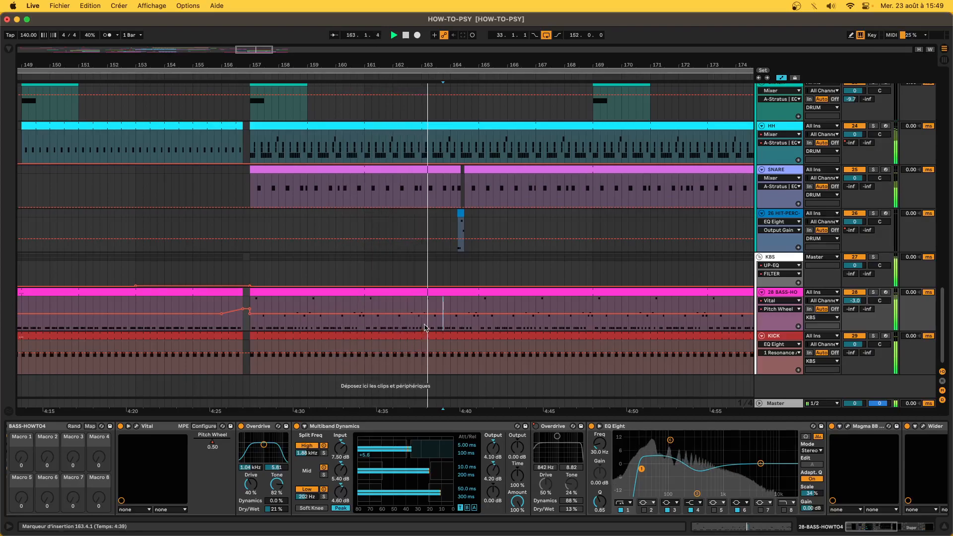
- Select bars 163–164 on the bass and raise a Vital Pitch Wheel breakpoint to about 0.63
drag(422, 318, 455, 326)
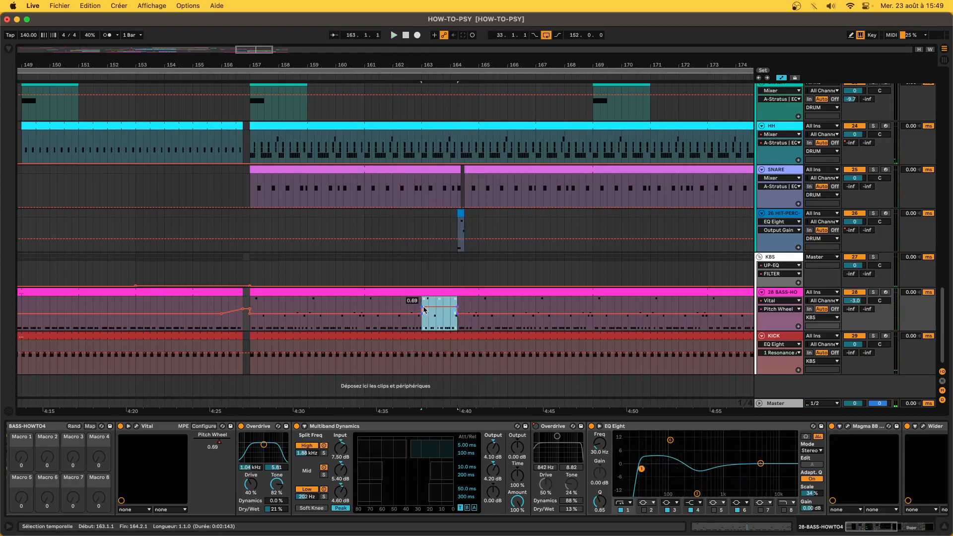
key(space)
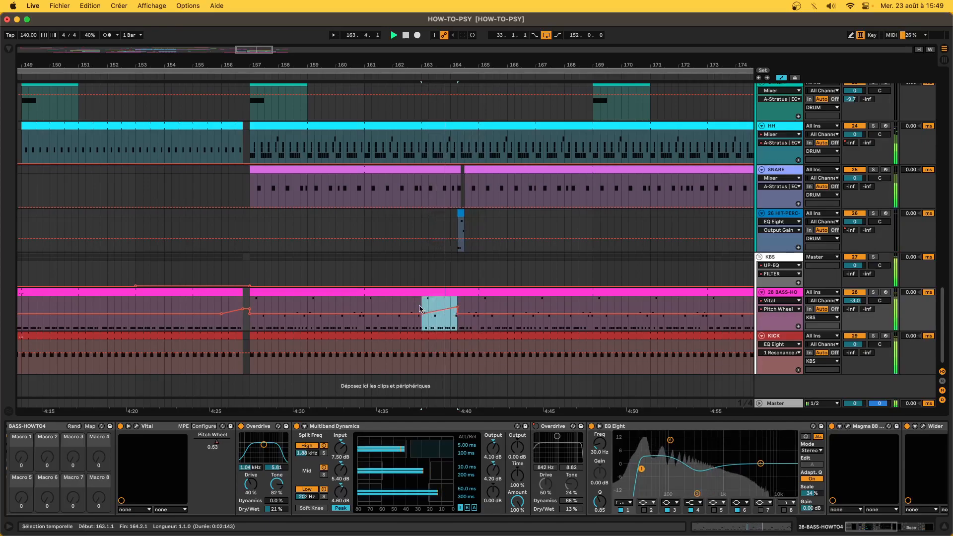
click(421, 307)
key(space)
key(space)
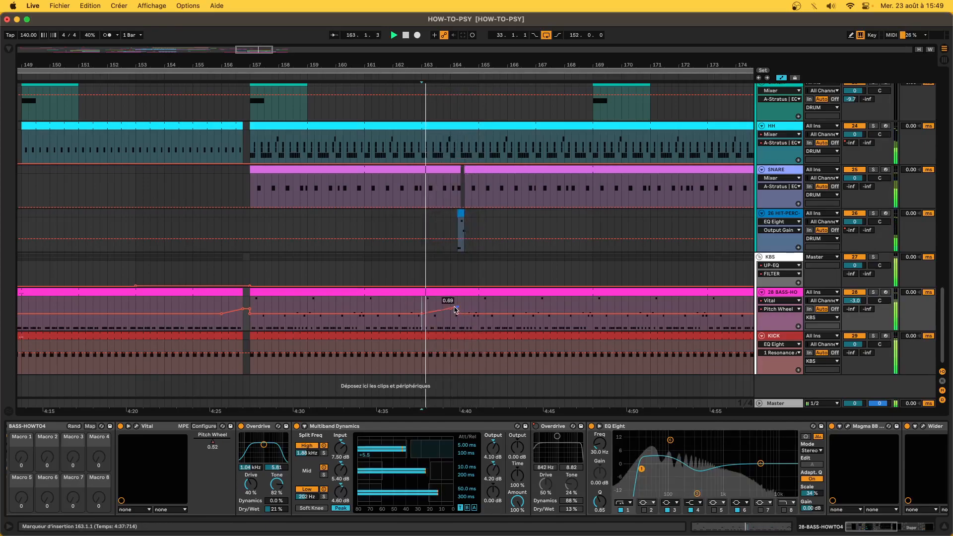
drag(455, 311, 449, 312)
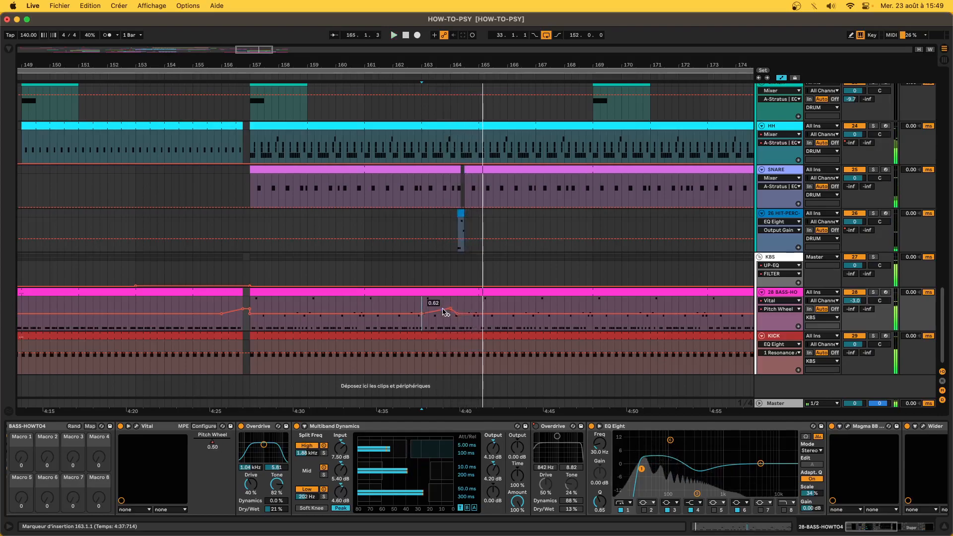
key(a)
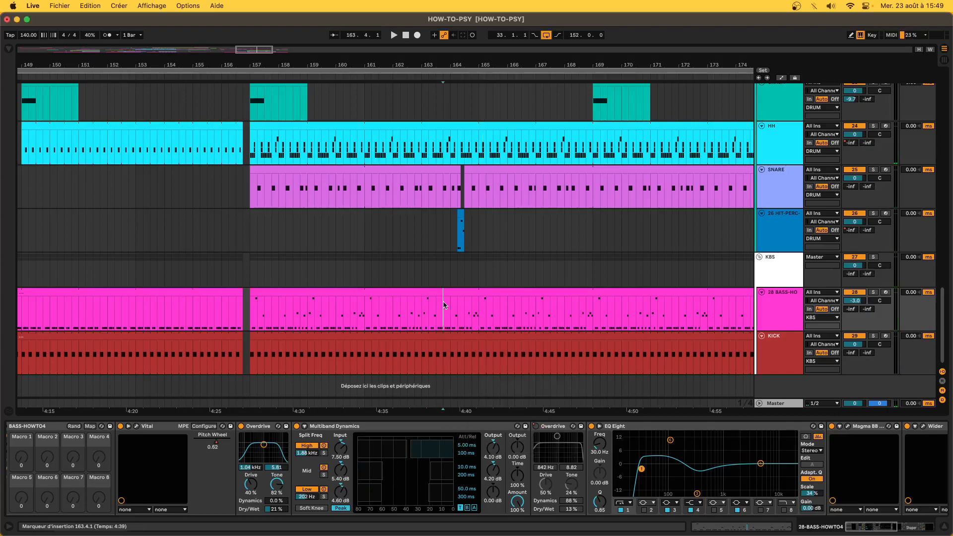
scroll(415, 221, down, 8)
- Select bars 157–175 across the drums, then play from bar 175 with track 15 in view
click(382, 198)
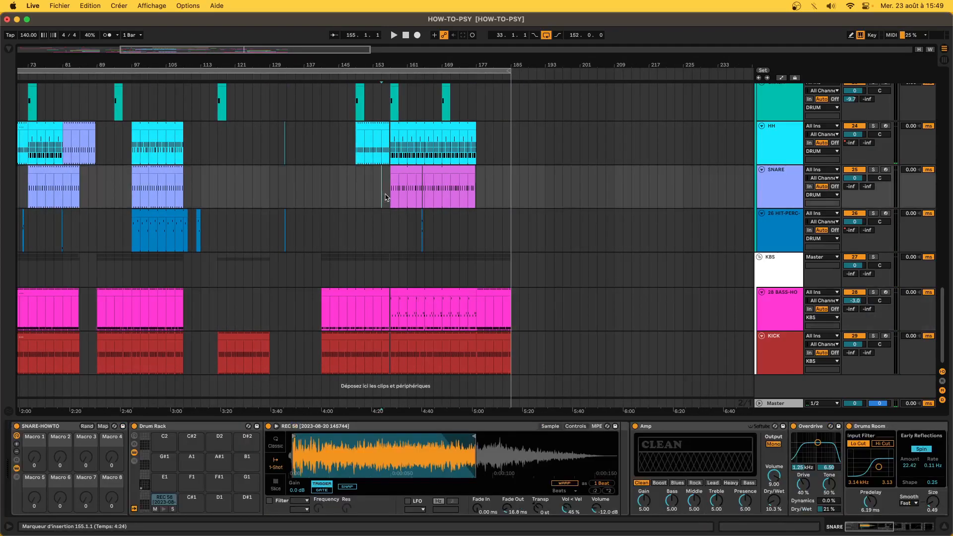
drag(387, 198, 471, 211)
drag(469, 250, 475, 281)
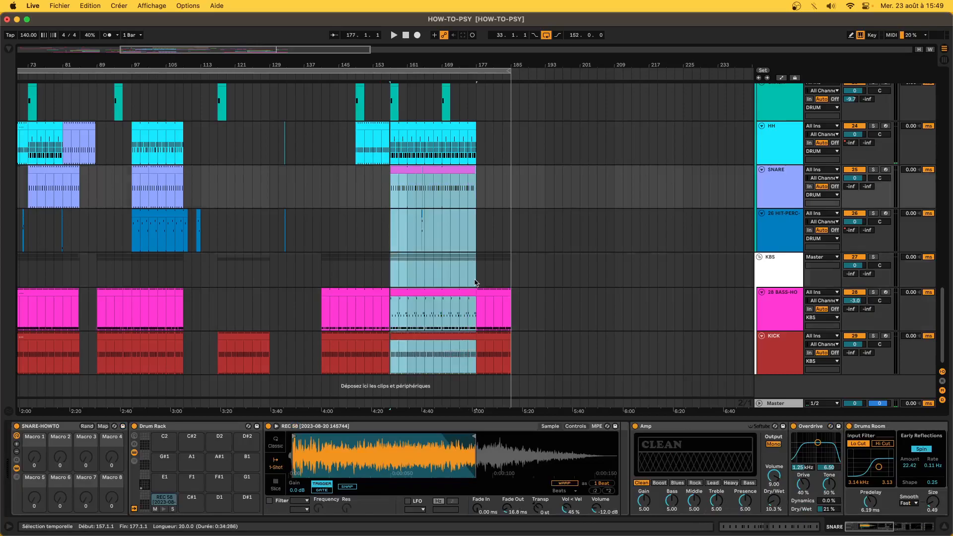
scroll(475, 282, up, 10)
scroll(475, 283, down, 10)
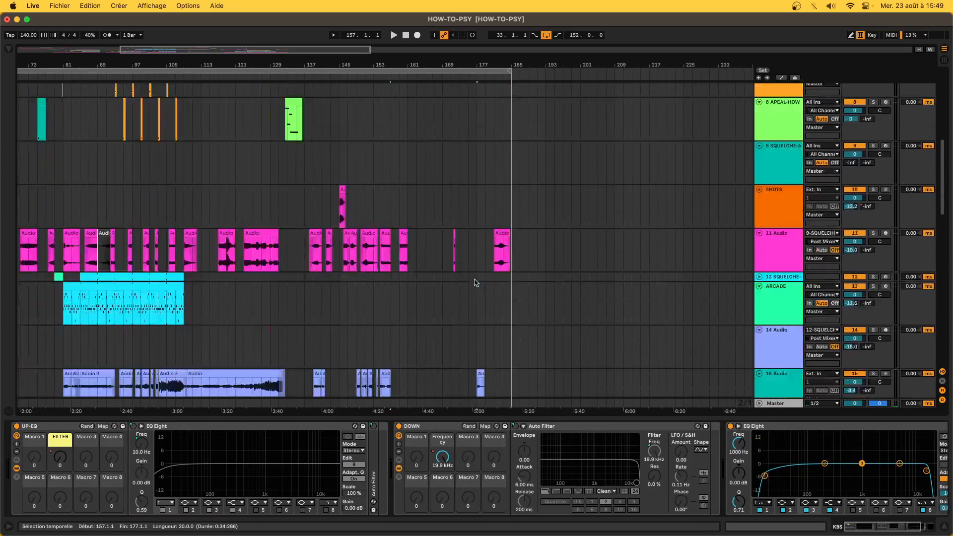
click(482, 263)
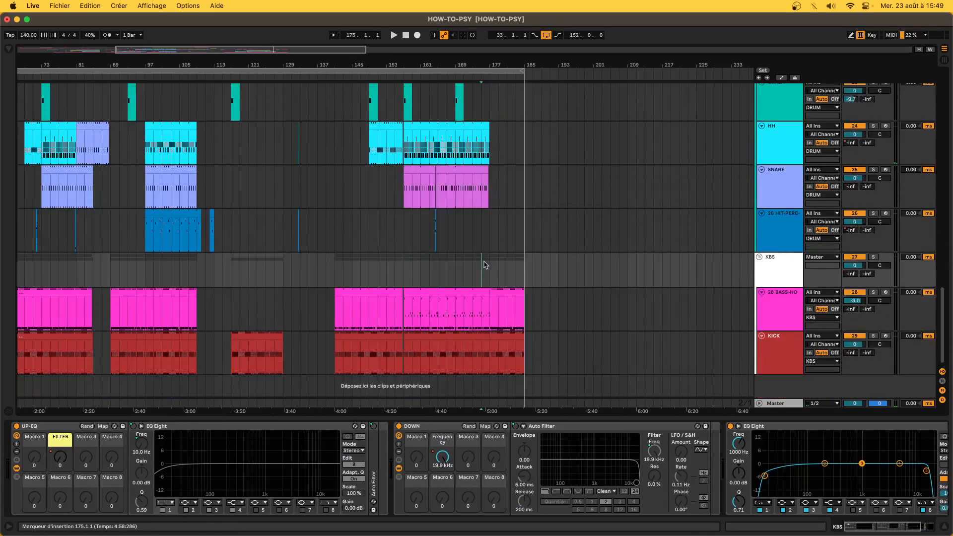
key(space)
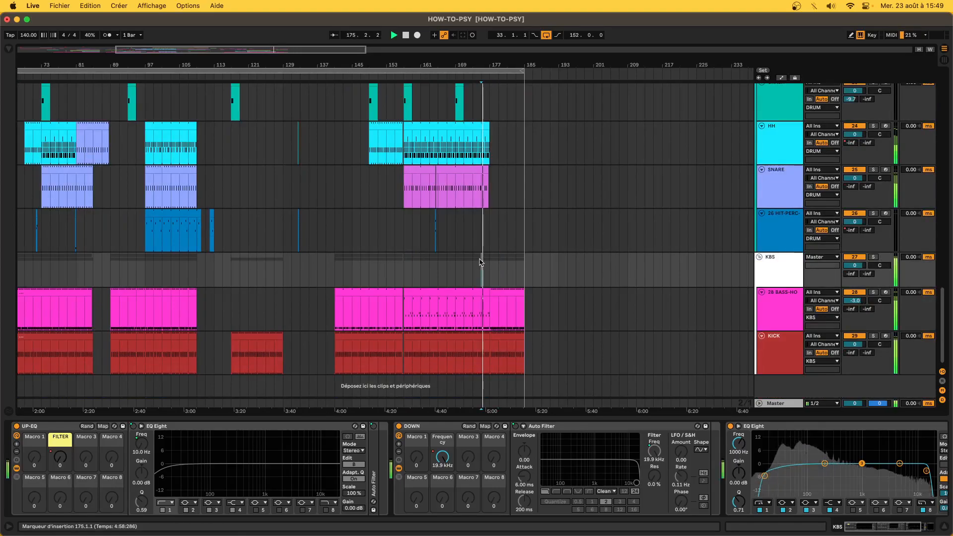
scroll(480, 262, up, 10)
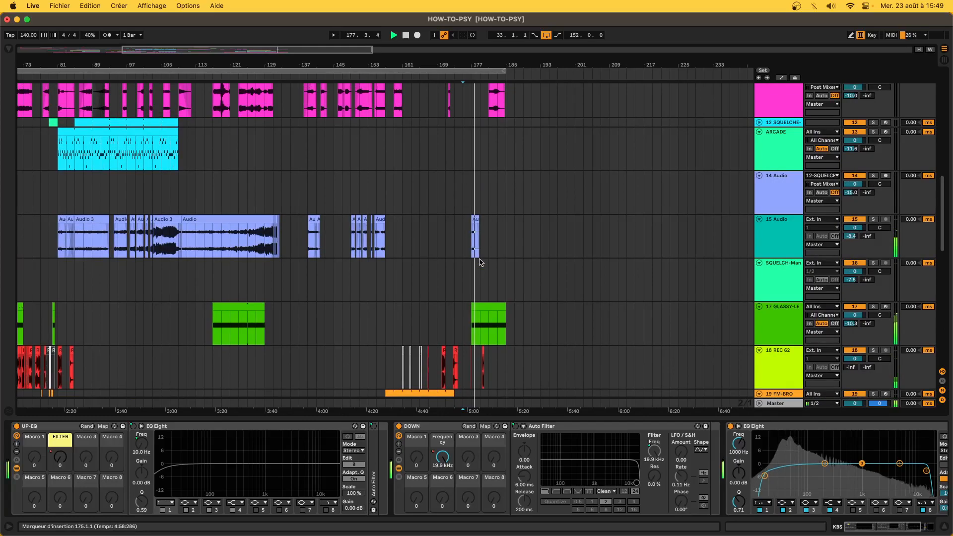
- Extend the small Audio clip leftward, trim its start to bar 176 and reset its fade
drag(472, 219, 461, 218)
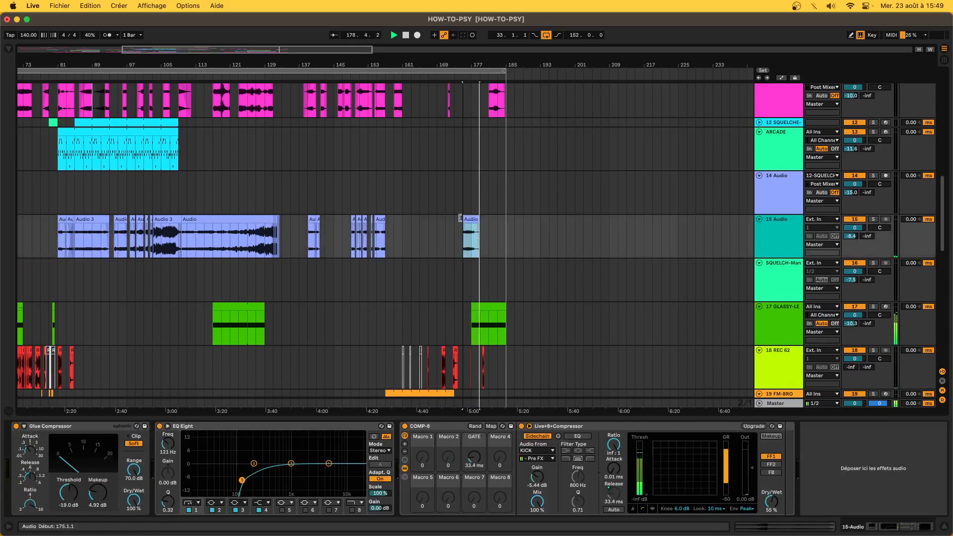
key(space)
key(space)
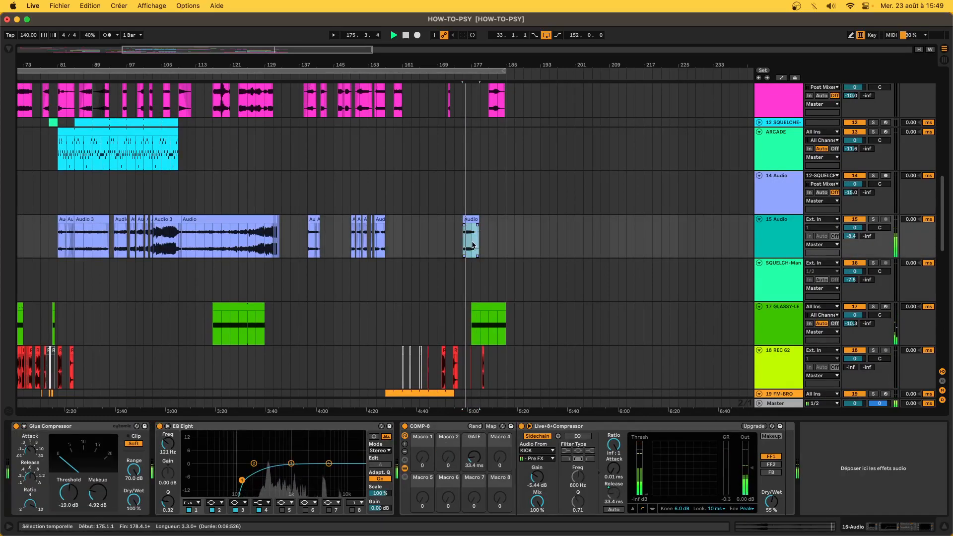
scroll(472, 244, up, 10)
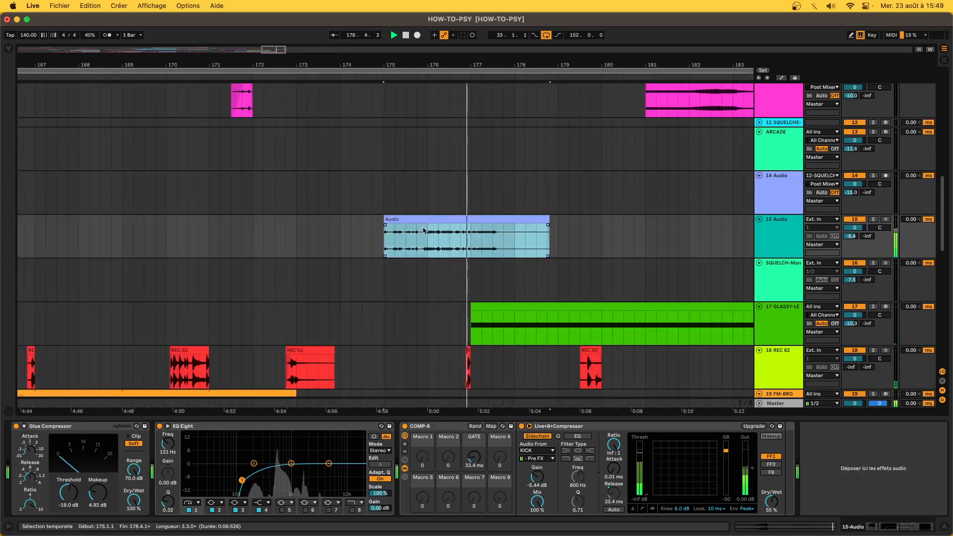
drag(389, 231, 480, 227)
key(space)
key(space)
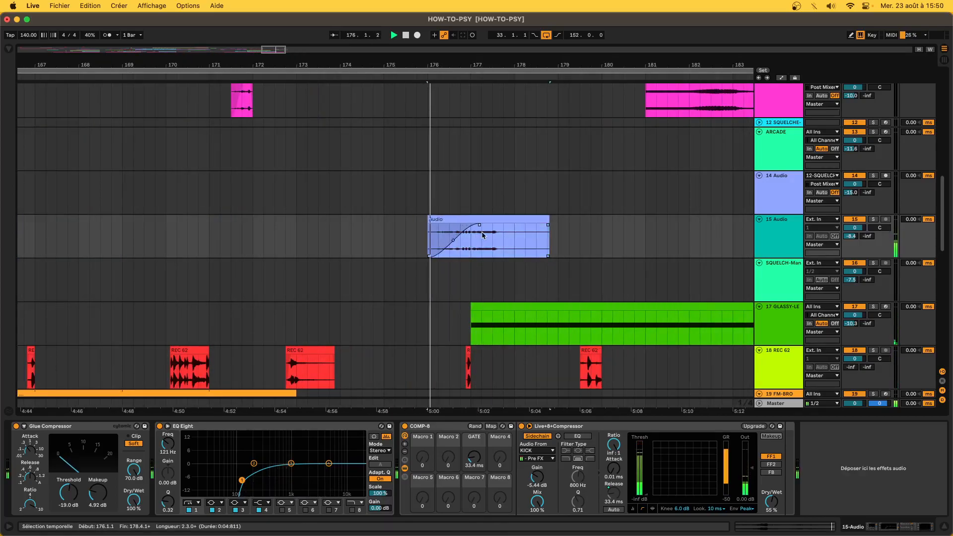
right_click(446, 239)
click(476, 243)
- Delete 177.1.1–177.3.1, move the right piece to 178.4, then delete 179.1.1–180.2.2
drag(470, 247, 493, 247)
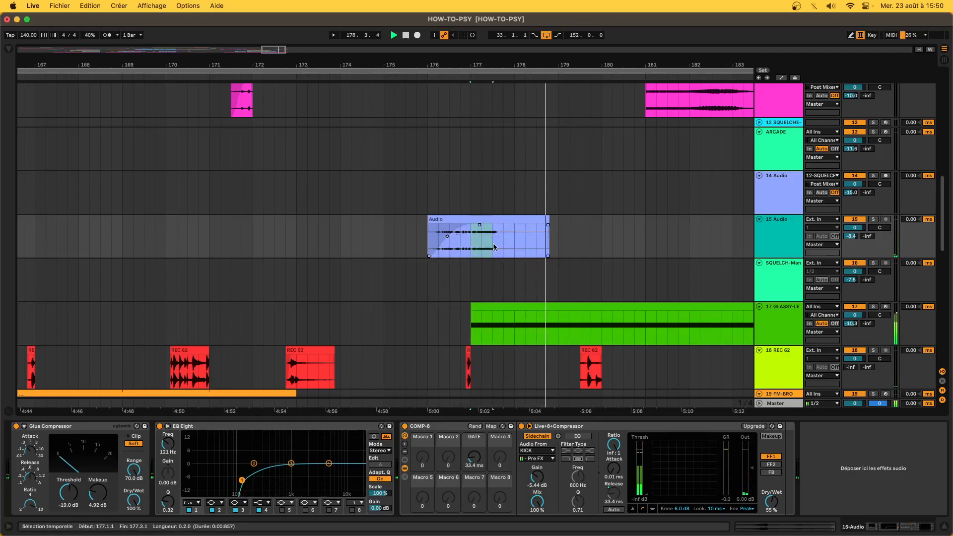
key(space)
key(Delete)
click(516, 223)
drag(516, 223, 657, 243)
scroll(555, 230, up, 5)
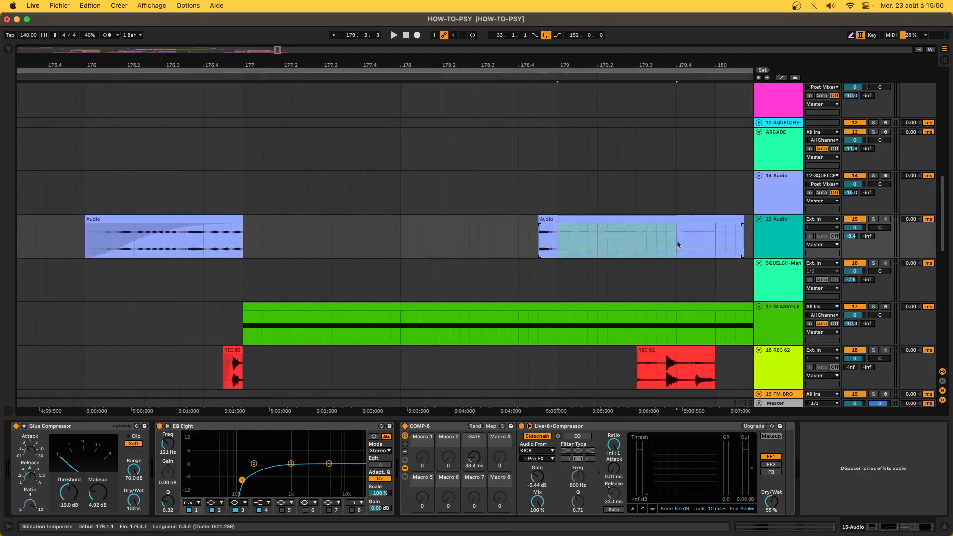
key(Delete)
click(410, 239)
key(space)
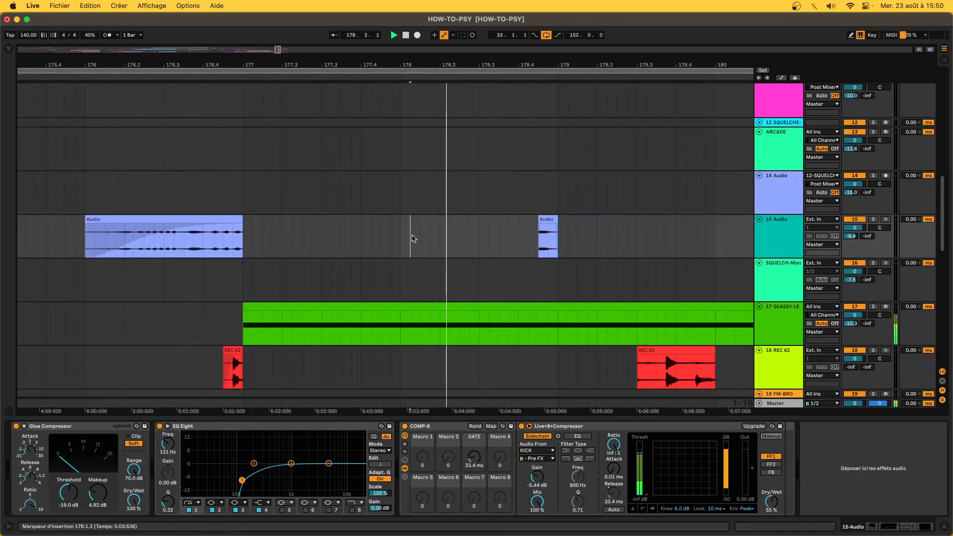
- Stop playback and lengthen the pink RISER-GOOD clip so it ends at bar 149.1.1
scroll(411, 238, down, 10)
key(space)
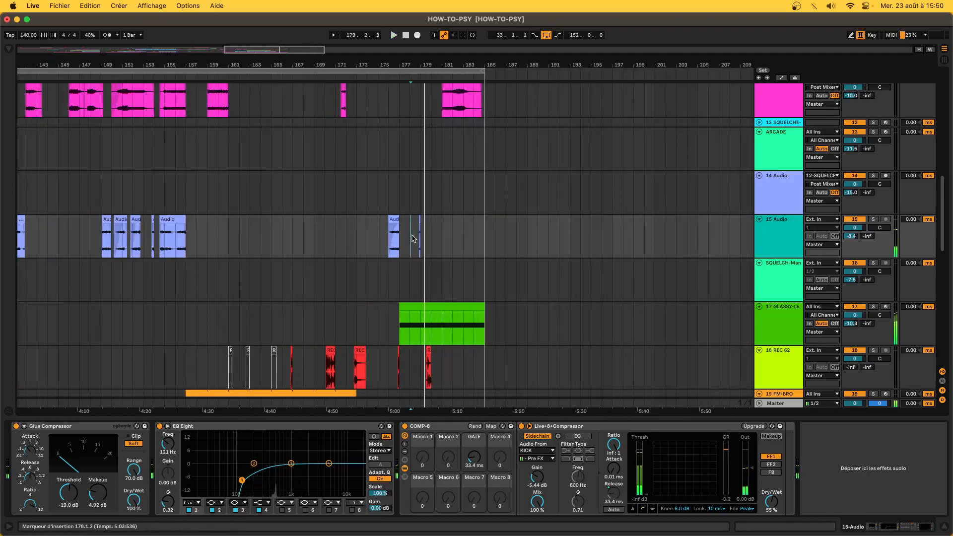
scroll(397, 229, down, 15)
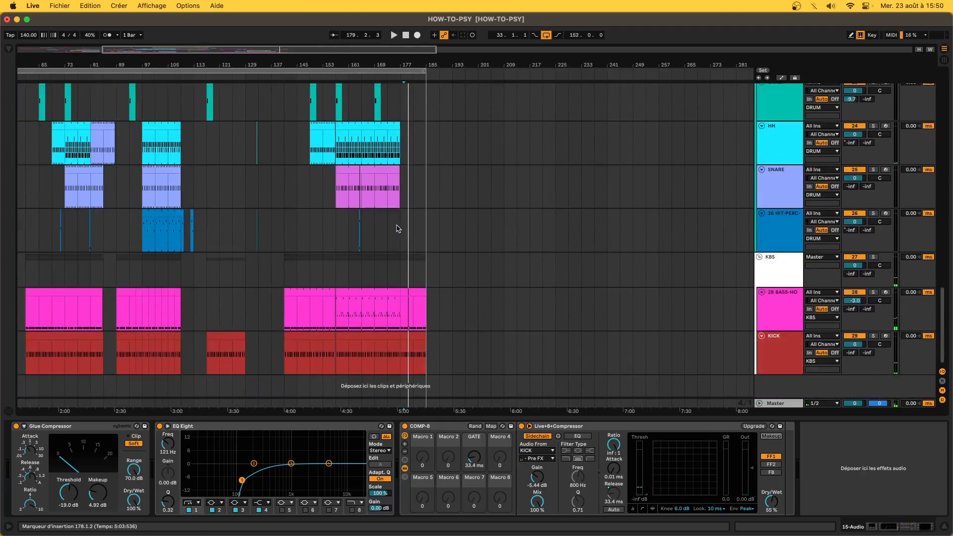
click(389, 207)
click(343, 243)
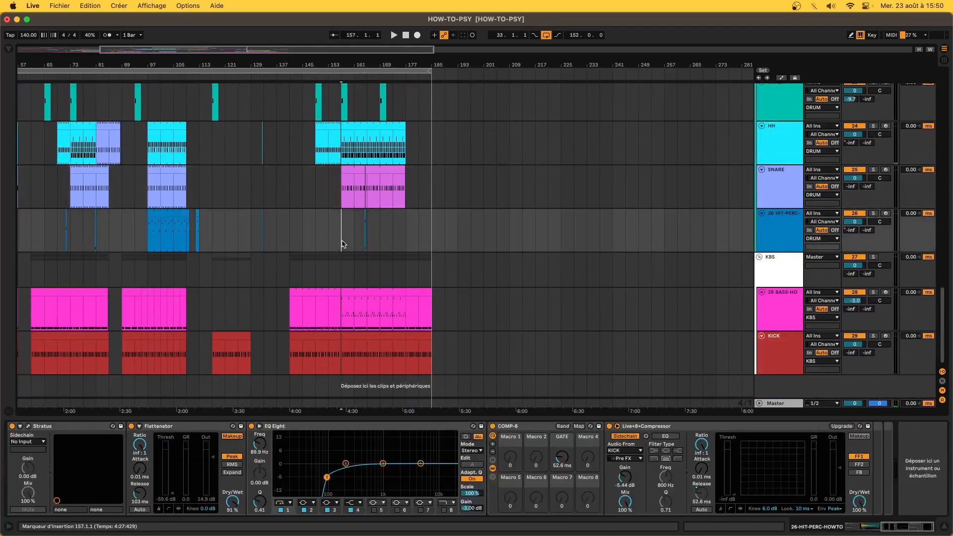
scroll(342, 243, up, 5)
scroll(342, 243, up, 15)
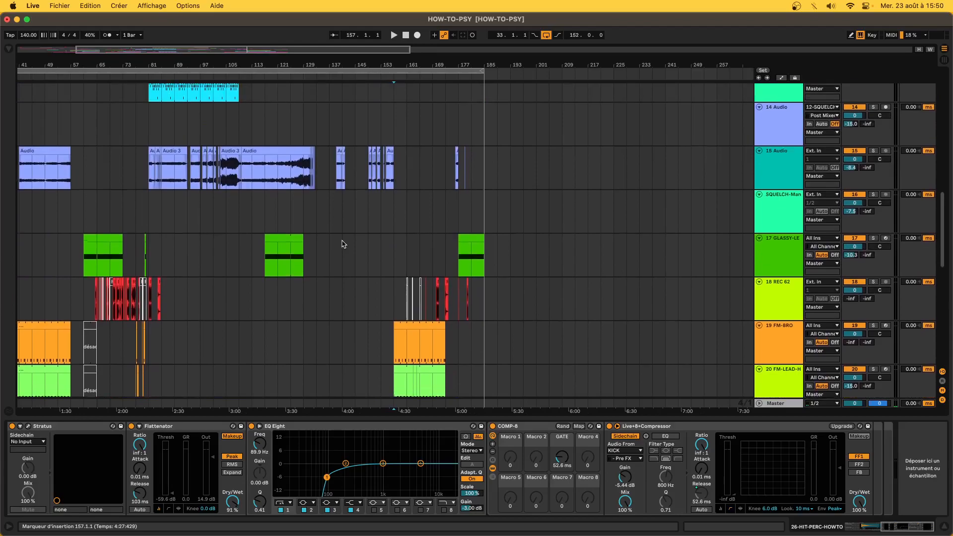
scroll(342, 243, up, 6)
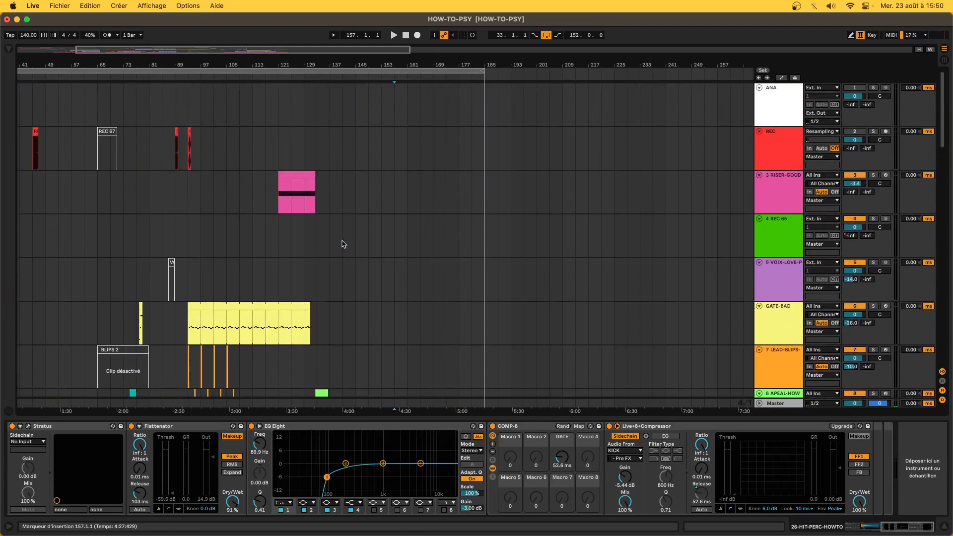
click(306, 174)
drag(313, 176, 368, 181)
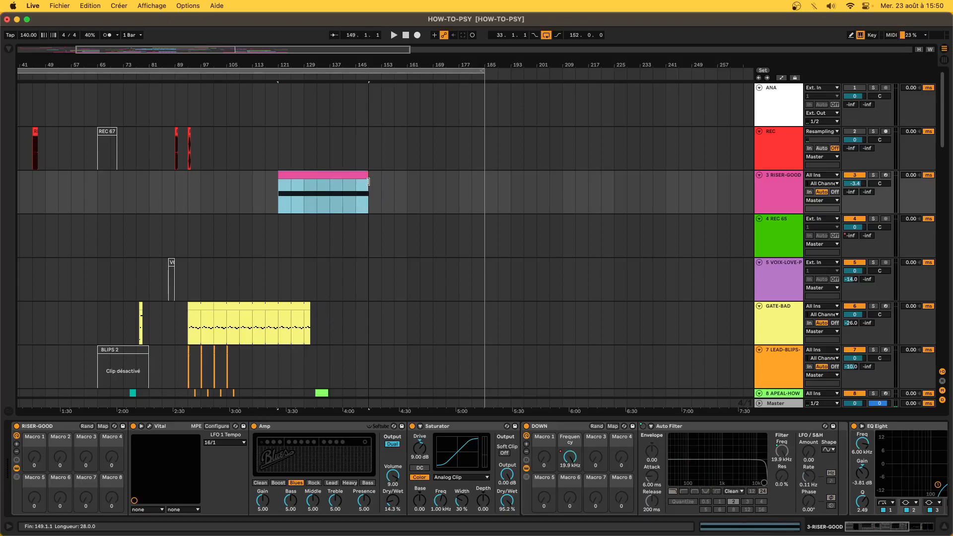
- Freeze the RISER-GOOD track with Geler Piste, then flatten it with Ecraser Piste
click(785, 190)
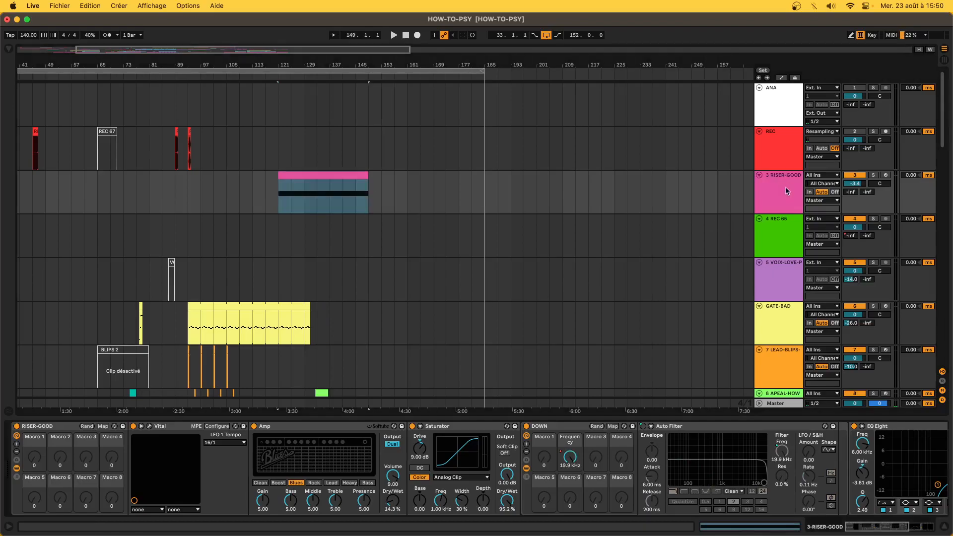
right_click(785, 190)
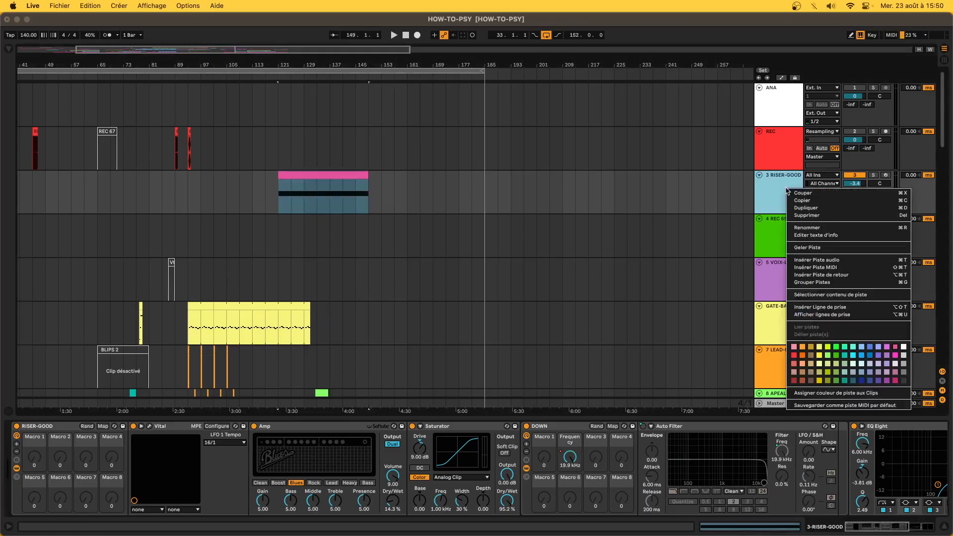
click(805, 252)
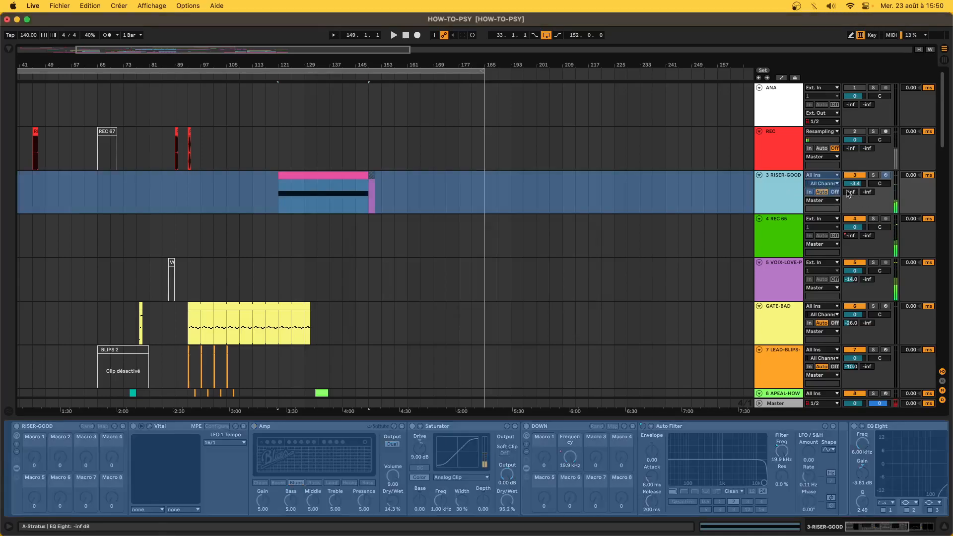
right_click(772, 190)
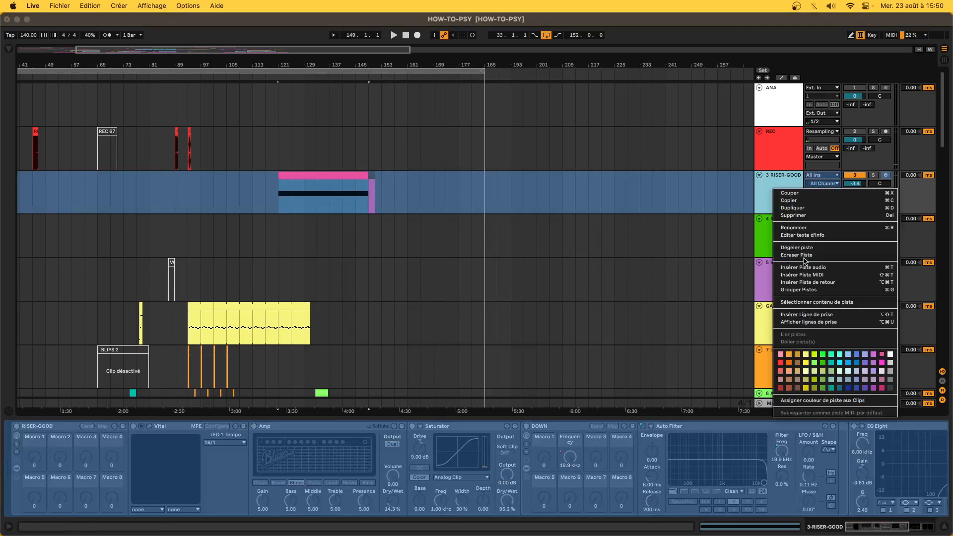
key(Return)
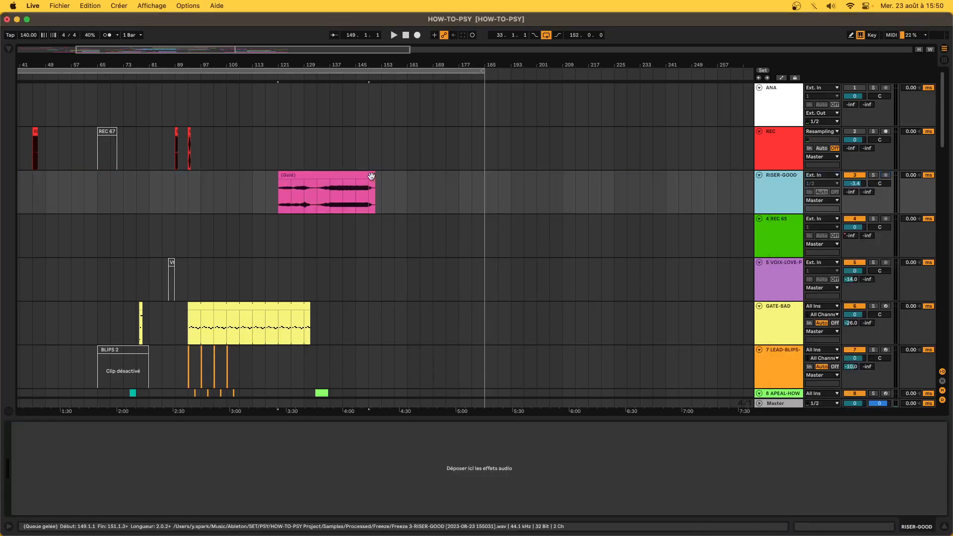
- Delete the leftover frozen tail clip and the RISER-GOOD audio from bar 137 to 157
key(Delete)
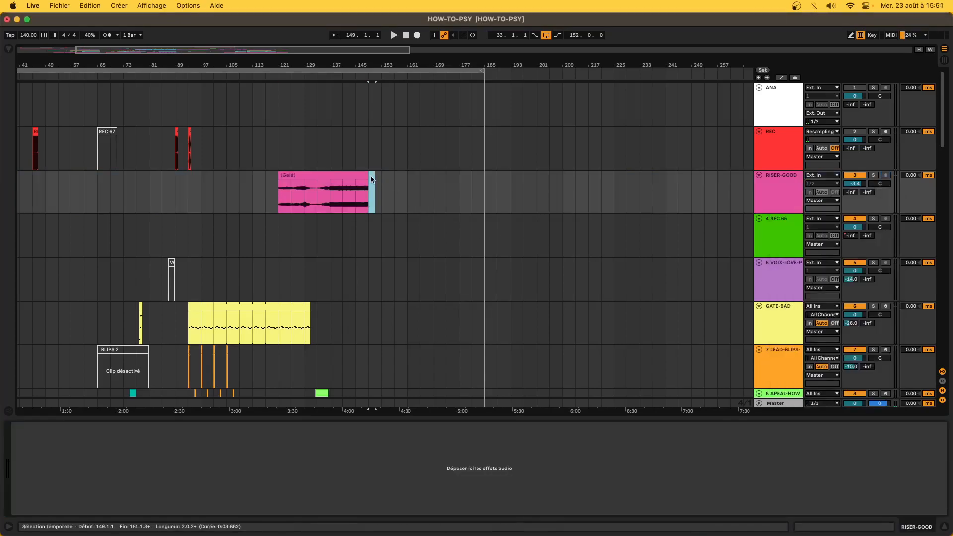
drag(328, 191, 396, 196)
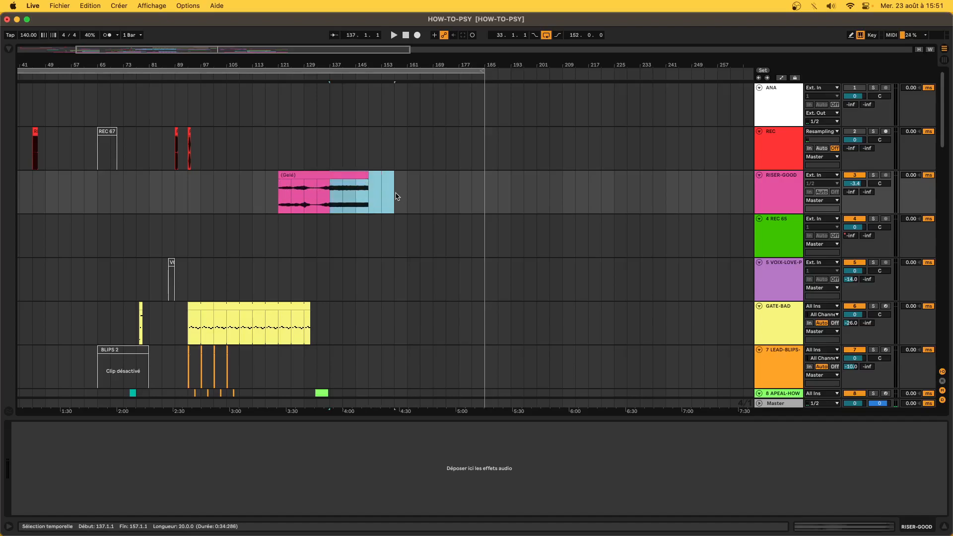
key(Delete)
click(318, 207)
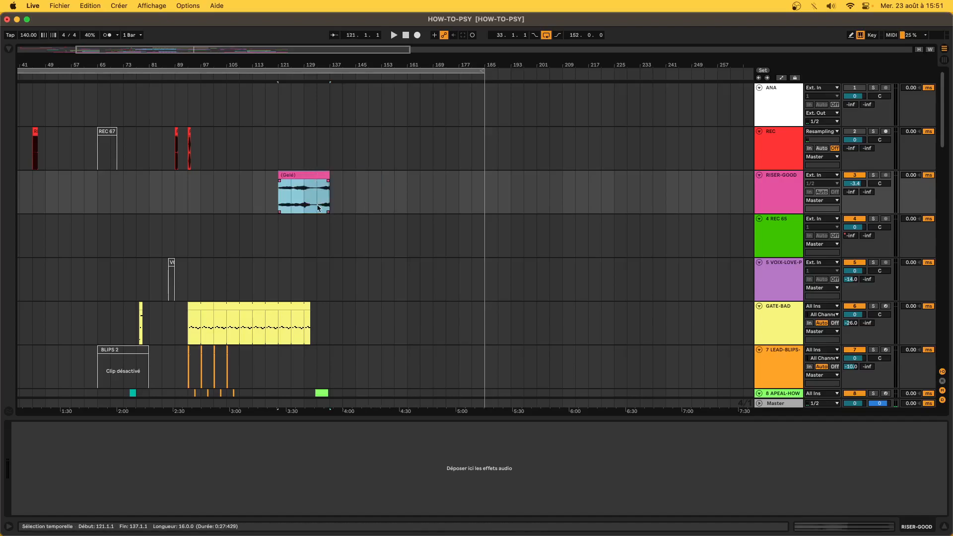
- Play the arrangement from bar 129 to hear the shortened riser
scroll(317, 207, down, 1)
scroll(318, 207, down, 15)
click(313, 244)
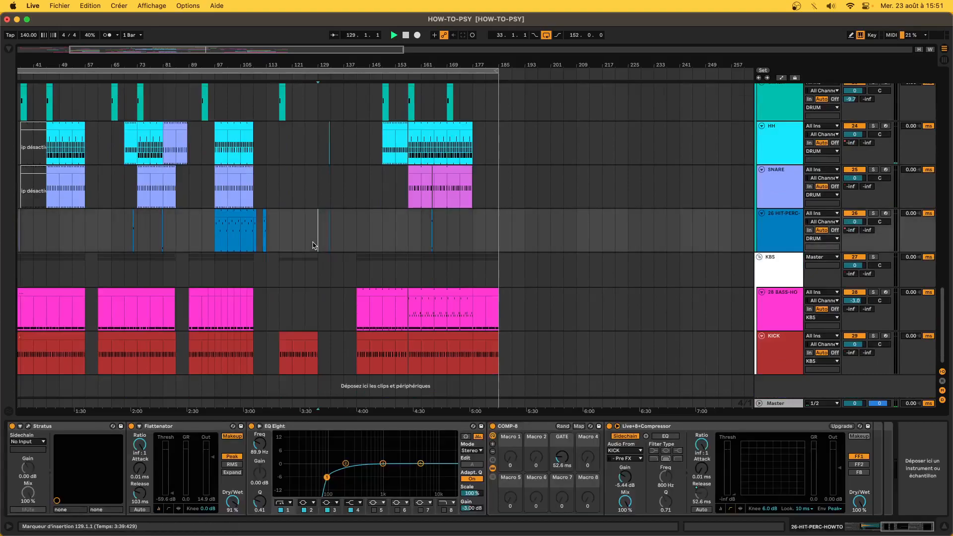
key(space)
- Lengthen the 11 Audio clip, solo it and listen from bar 132, then undo the extension
scroll(313, 244, up, 10)
scroll(313, 245, up, 8)
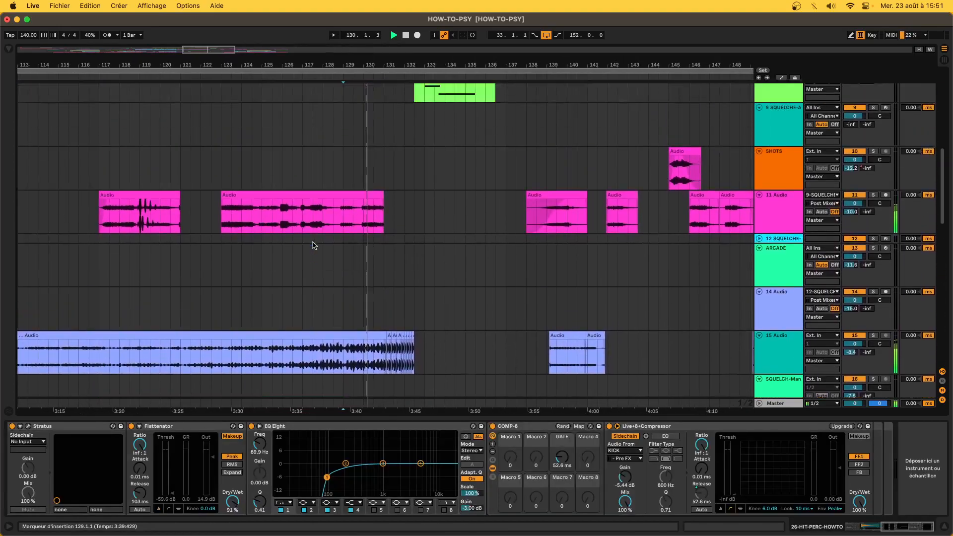
scroll(371, 224, down, 4)
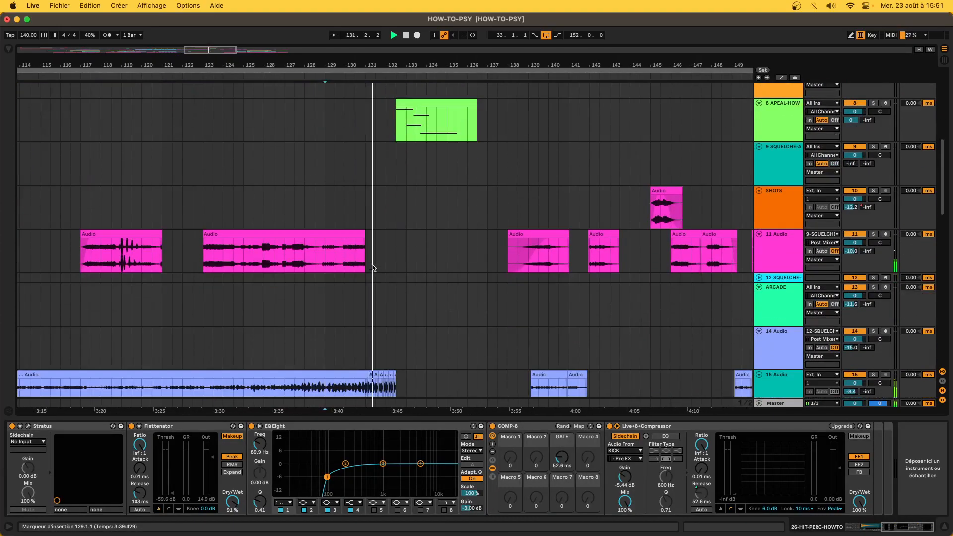
drag(365, 240, 395, 241)
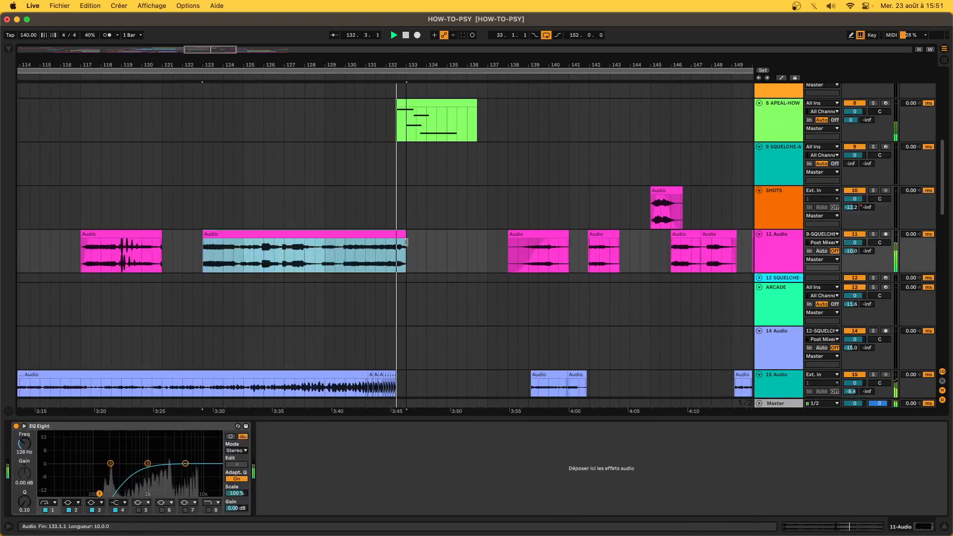
click(390, 254)
key(space)
key(space)
key(space)
click(873, 234)
key(space)
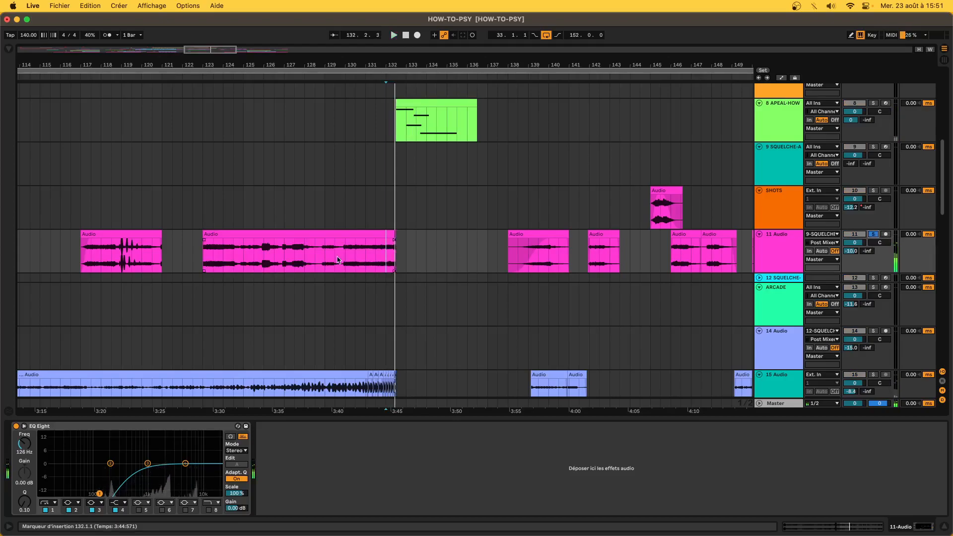
key(super+z)
key(super+z)
scroll(337, 261, down, 10)
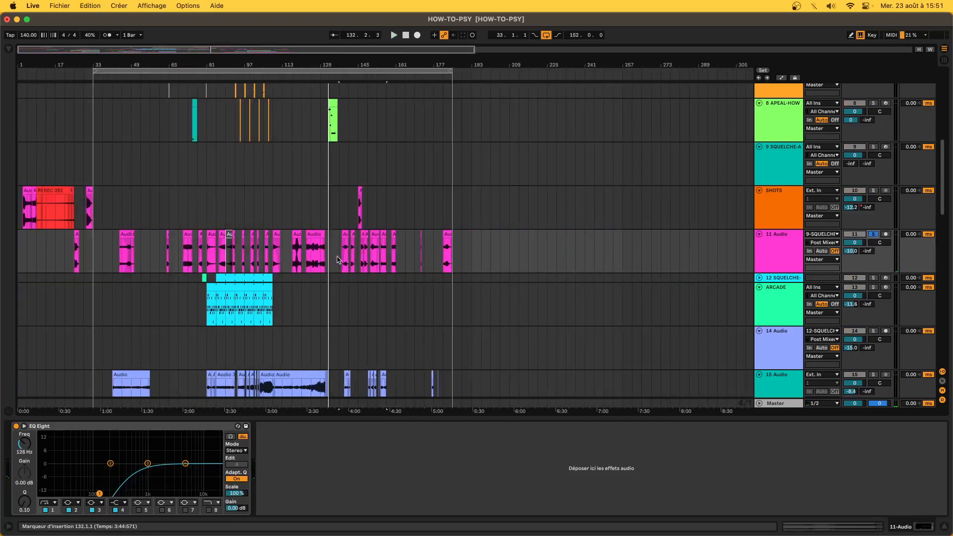
scroll(338, 260, up, 10)
click(343, 196)
- Select the span after bar 137 and listen to the soloed RISER-GOOD riser
drag(340, 195, 423, 198)
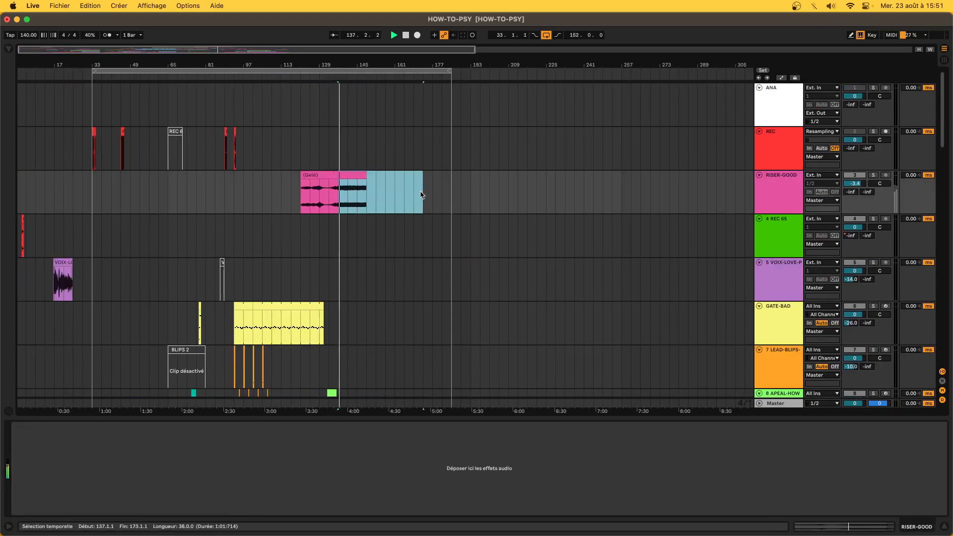
click(873, 176)
key(space)
click(873, 176)
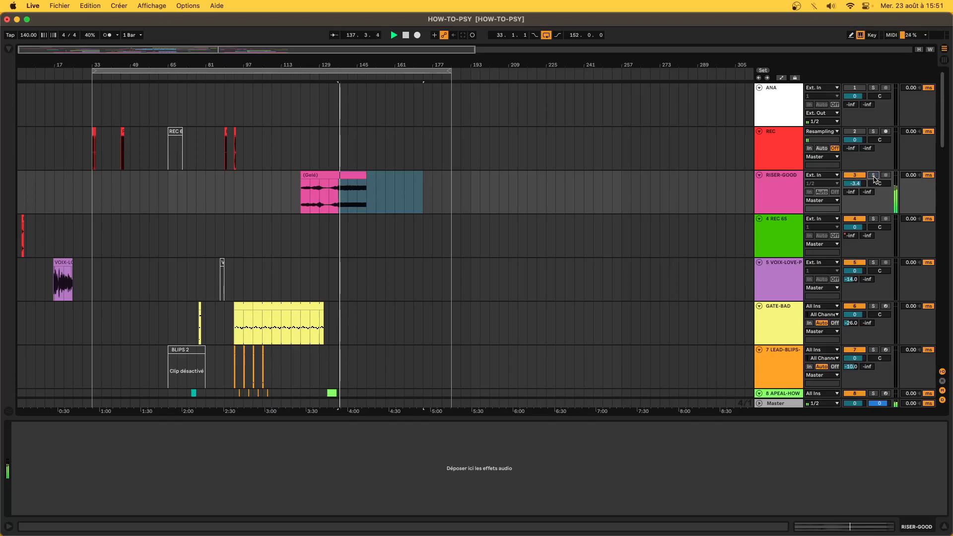
- Zoom in around bar 133 and drag the soloed riser's end back from bar 137
drag(347, 200, 387, 206)
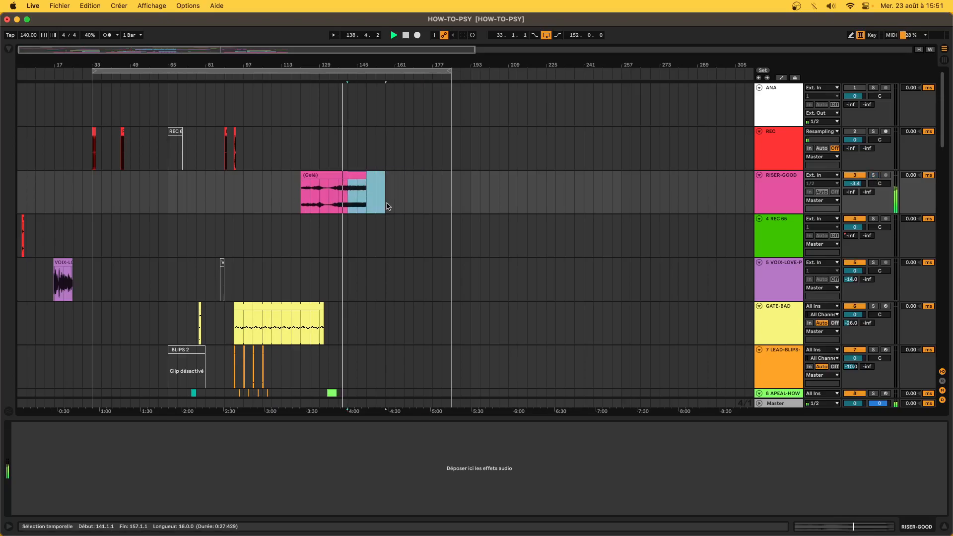
click(333, 194)
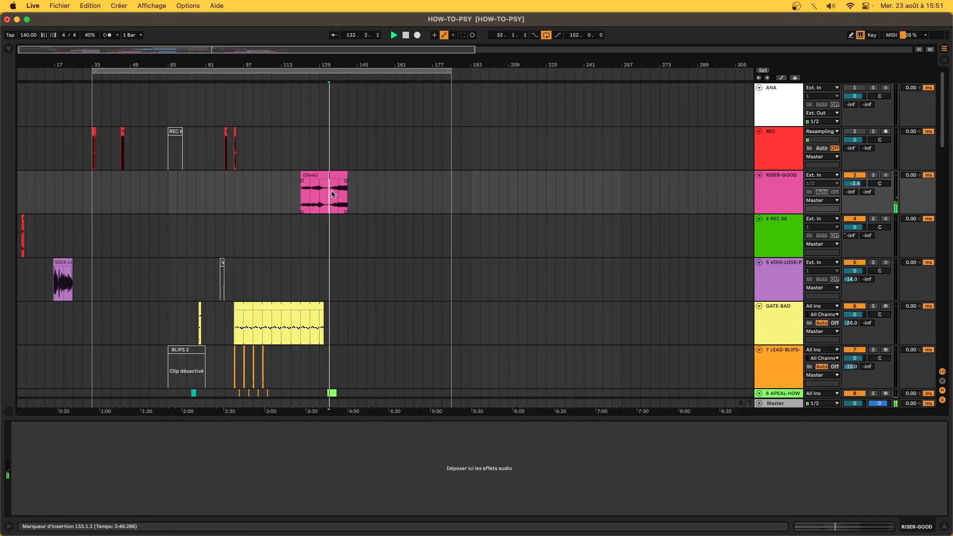
key(plus)
key(plus)
click(873, 175)
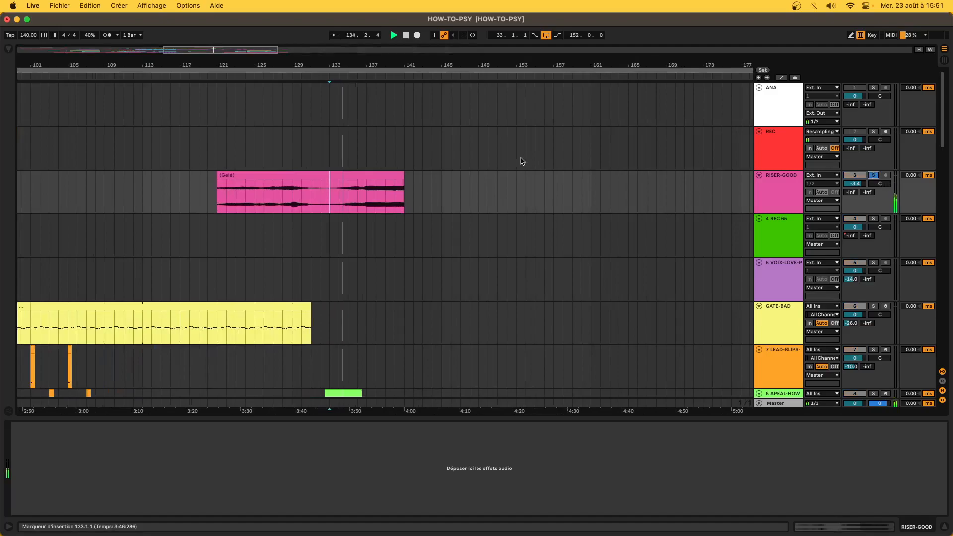
drag(404, 191, 365, 182)
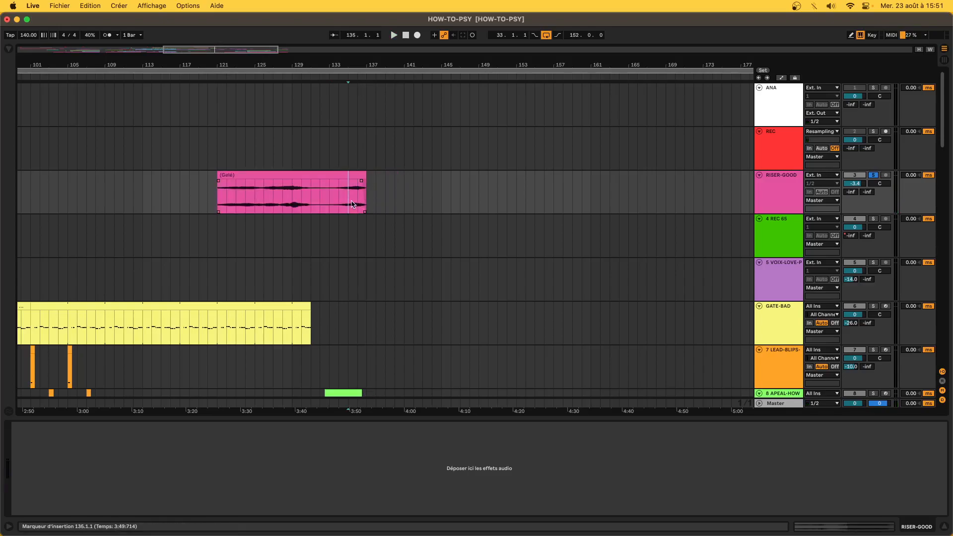
drag(362, 182, 336, 178)
- Delete the leftover riser piece at bar 133, check from bar 132, then trim the end near 132.3
scroll(337, 177, down, 8)
click(325, 214)
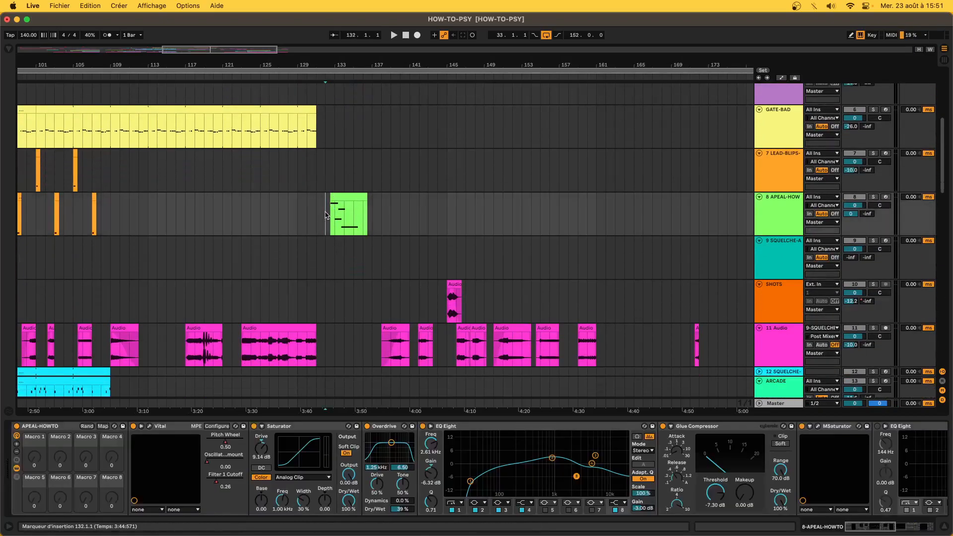
scroll(323, 212, up, 6)
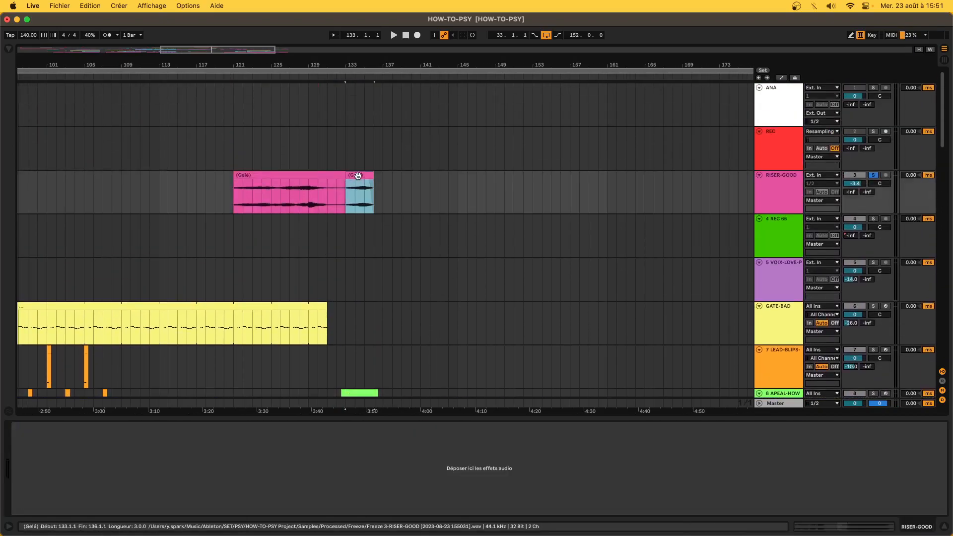
key(Delete)
click(332, 197)
key(space)
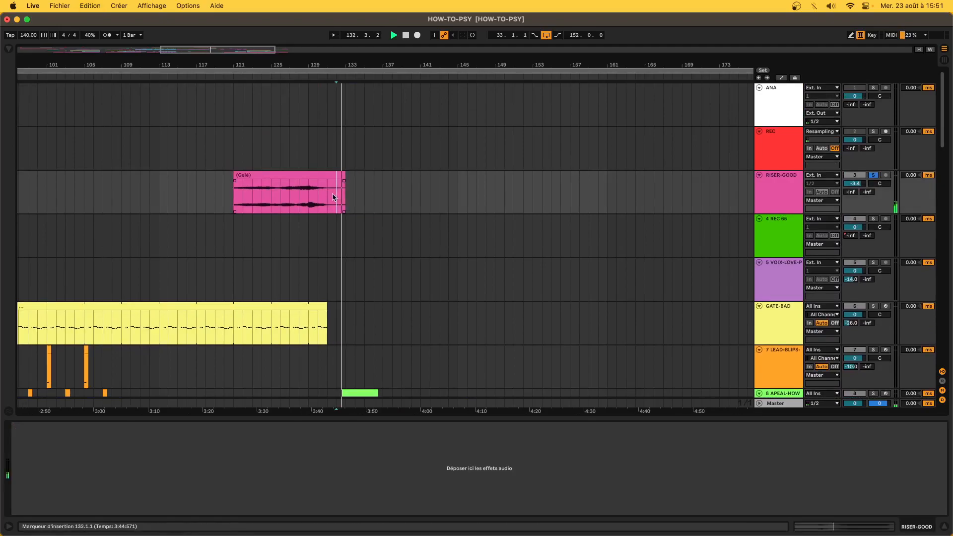
click(873, 175)
key(space)
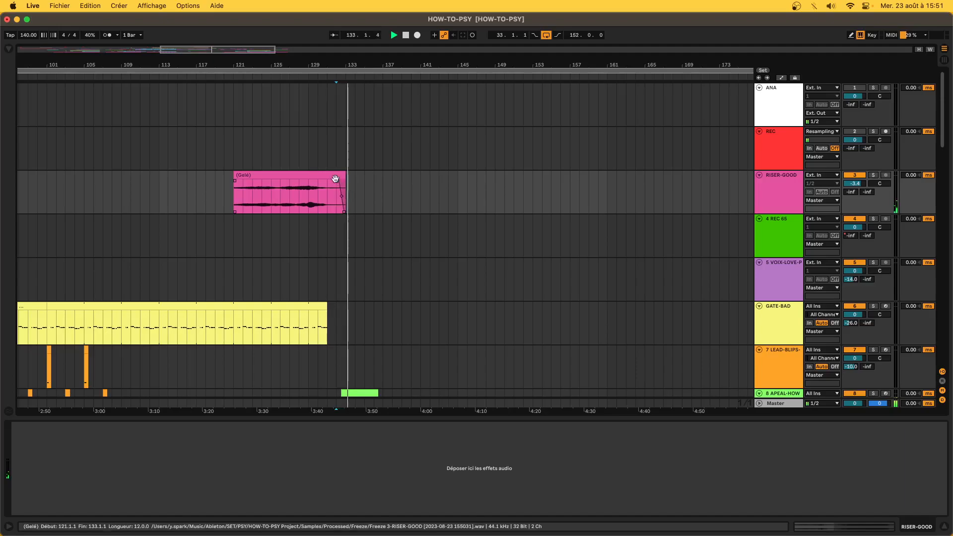
scroll(343, 266, up, 3)
drag(341, 172, 366, 193)
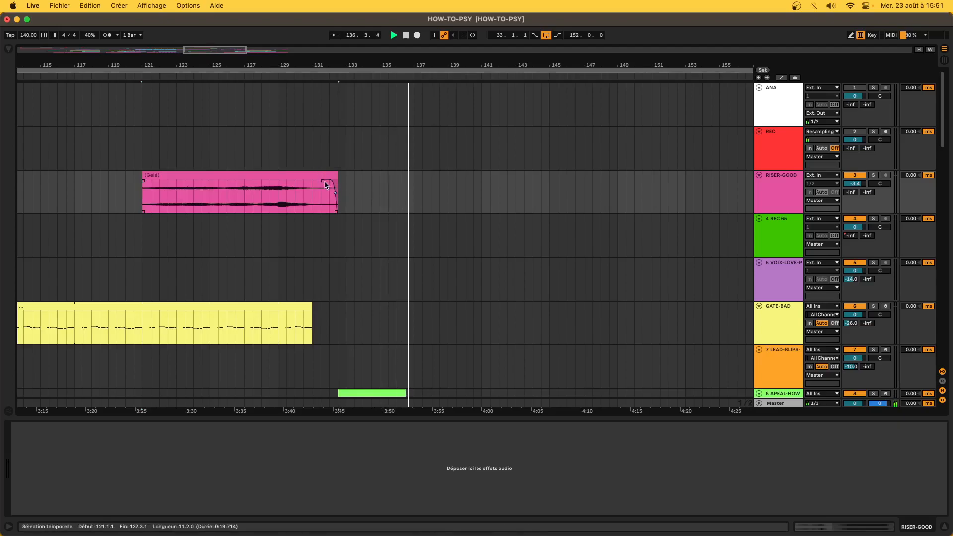
- Paste the frozen riser clip onto RISER-GOOD at bar 173
scroll(335, 189, down, 5)
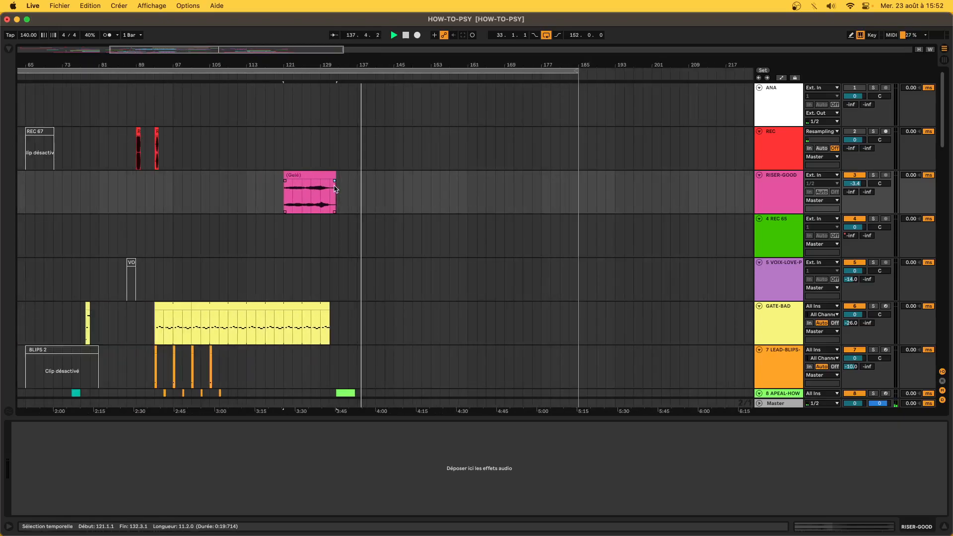
scroll(356, 216, down, 1)
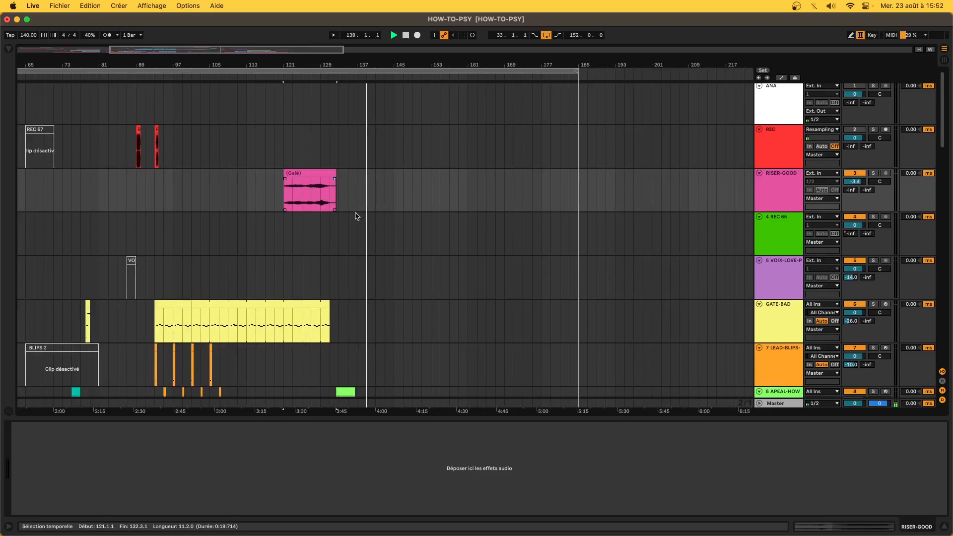
scroll(358, 217, down, 20)
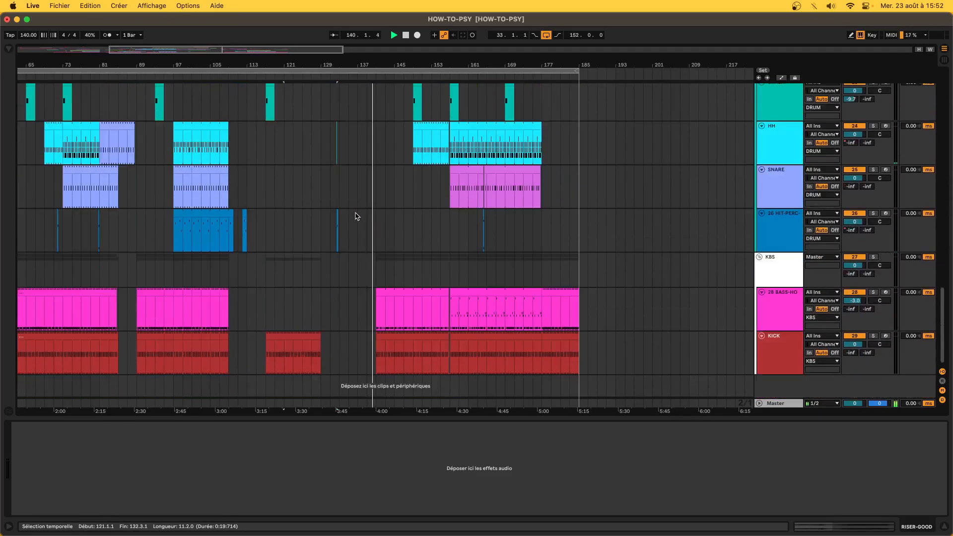
scroll(357, 217, down, 4)
scroll(356, 217, up, 8)
click(301, 211)
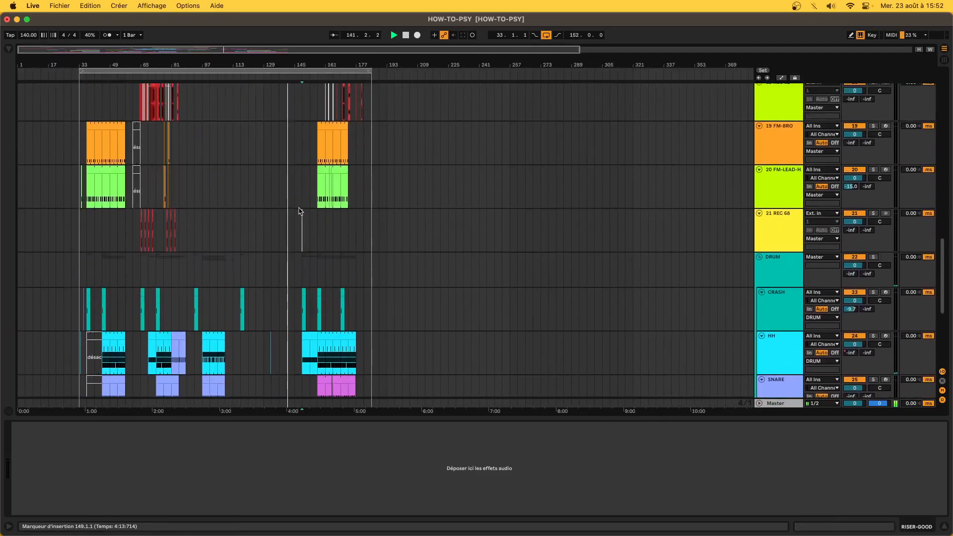
scroll(301, 212, up, 20)
scroll(299, 211, up, 3)
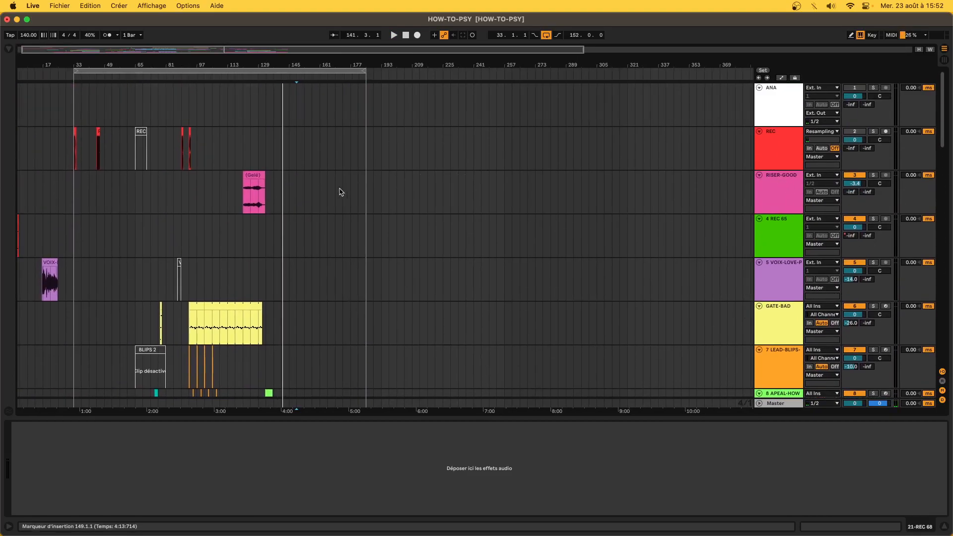
click(341, 192)
scroll(340, 192, up, 5)
scroll(341, 192, down, 20)
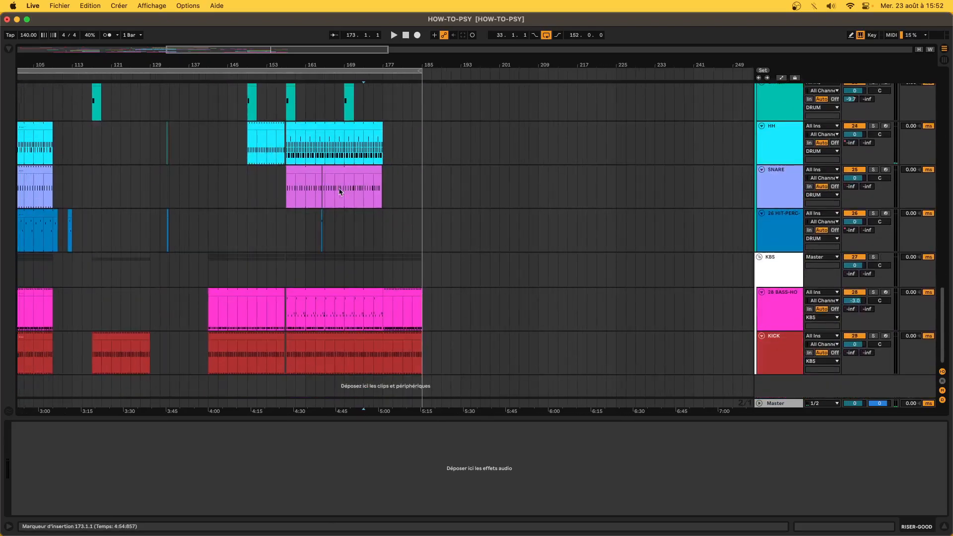
scroll(369, 103, up, 20)
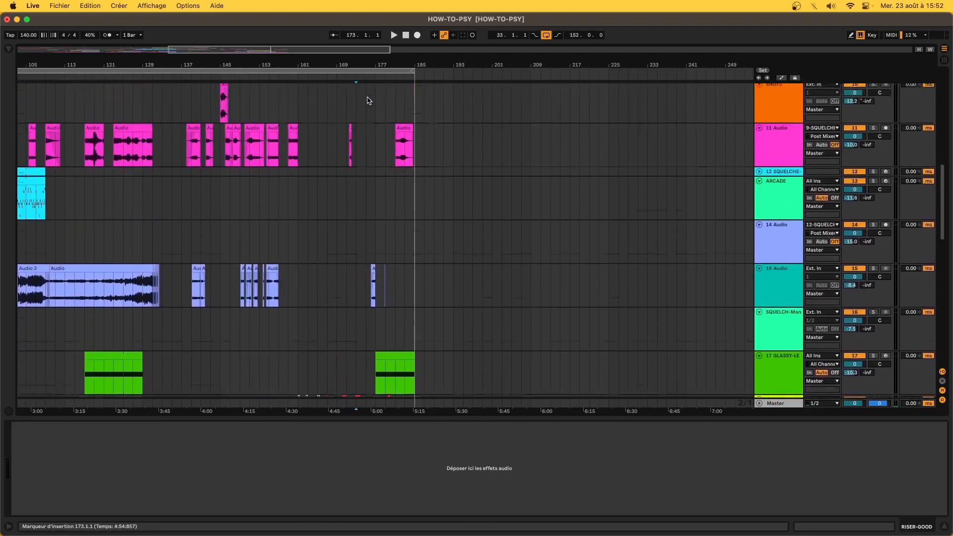
scroll(368, 100, up, 2)
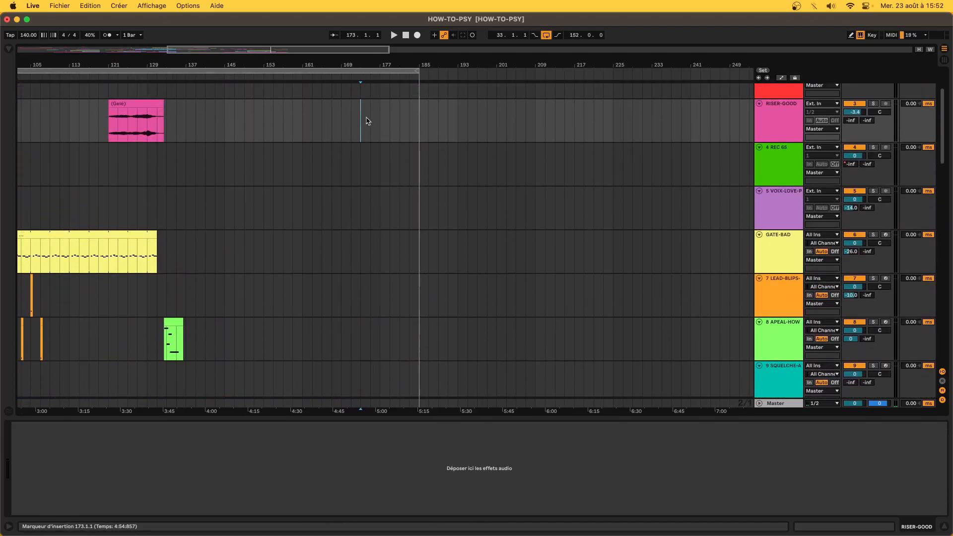
key(super+v)
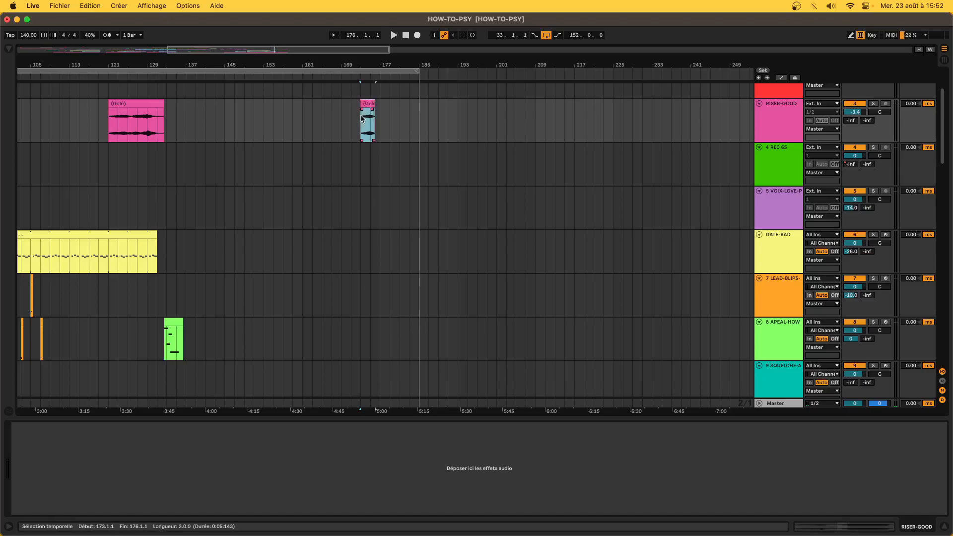
- Trim the pasted riser to start at bar 175 and listen to it
mouse_move(362, 103)
mouse_down()
mouse_move(377, 110)
mouse_move(336, 104)
mouse_move(371, 104)
mouse_up()
key(space)
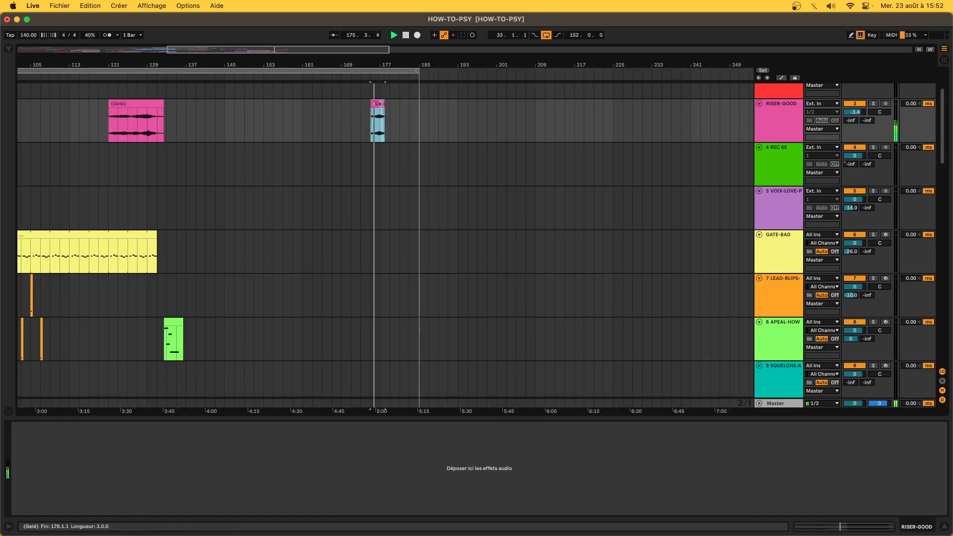
scroll(386, 114, up, 5)
scroll(378, 103, up, 2)
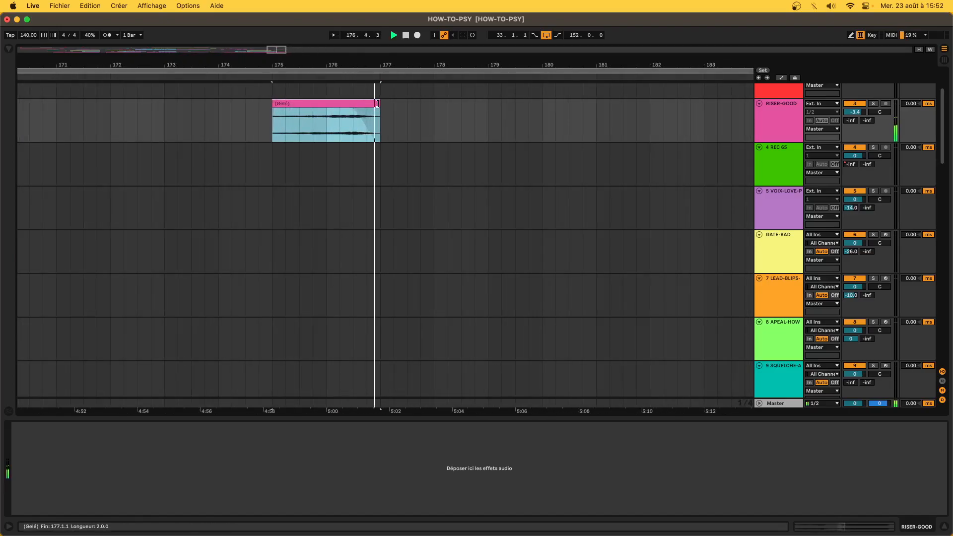
scroll(291, 120, down, 5)
key(space)
key(space)
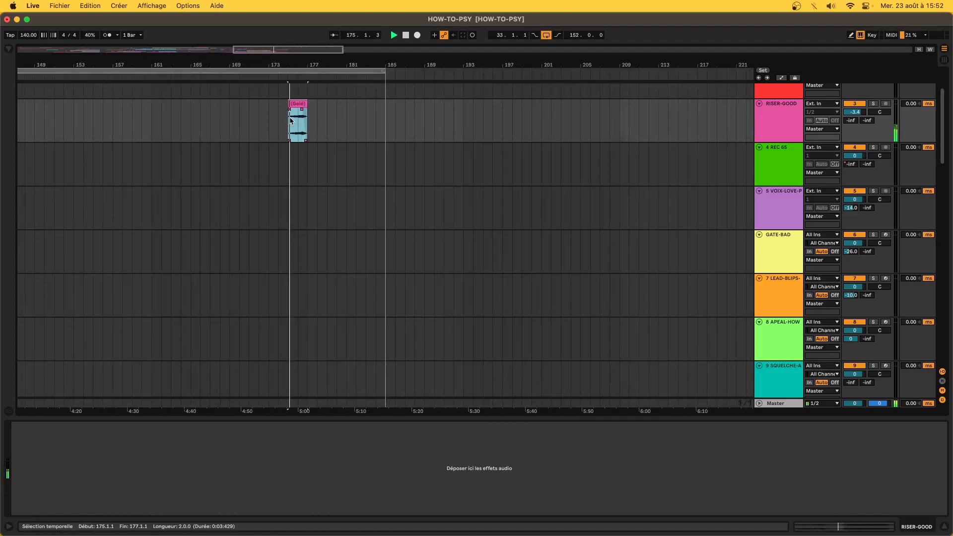
- Extend the riser's start to bar 162, delete bars 162–174, and listen from bar 174
drag(289, 104, 263, 141)
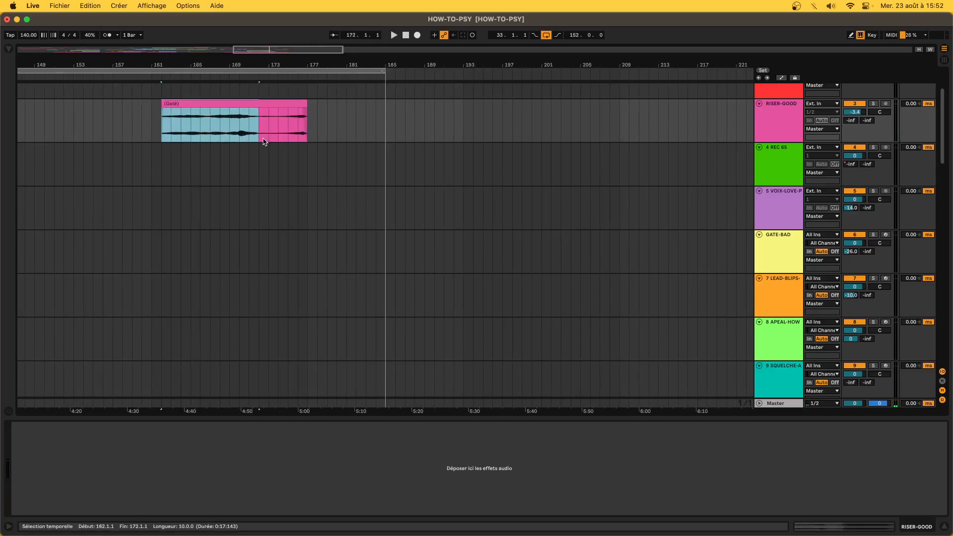
key(Delete)
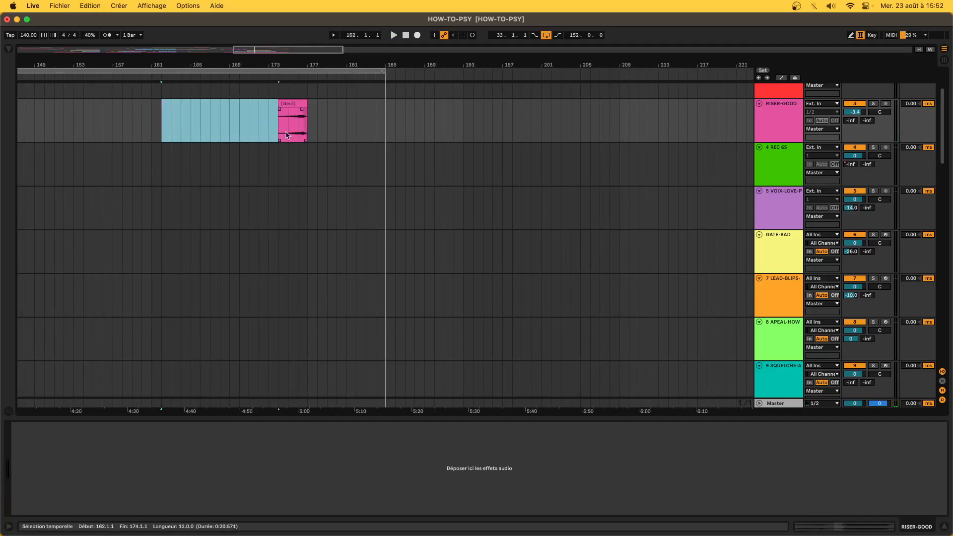
click(280, 103)
key(space)
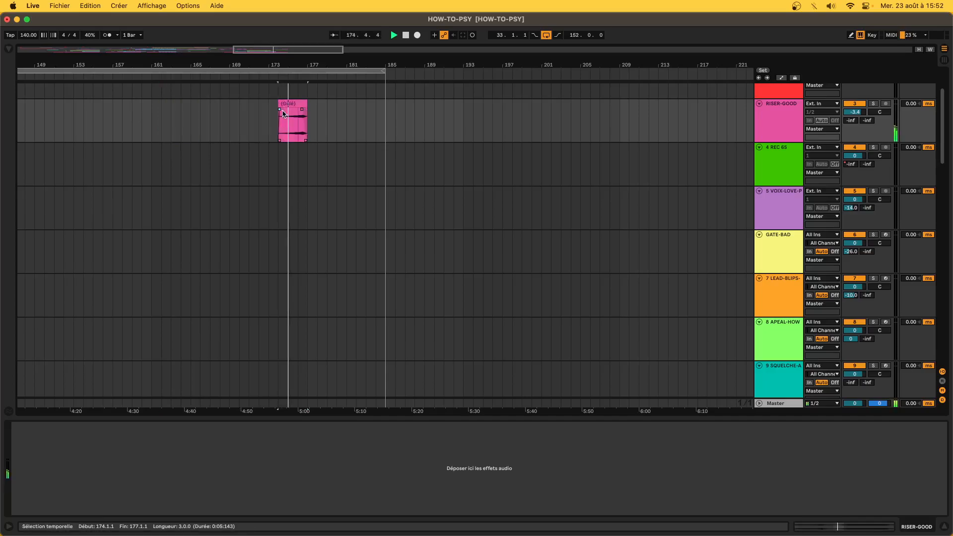
scroll(284, 113, down, 5)
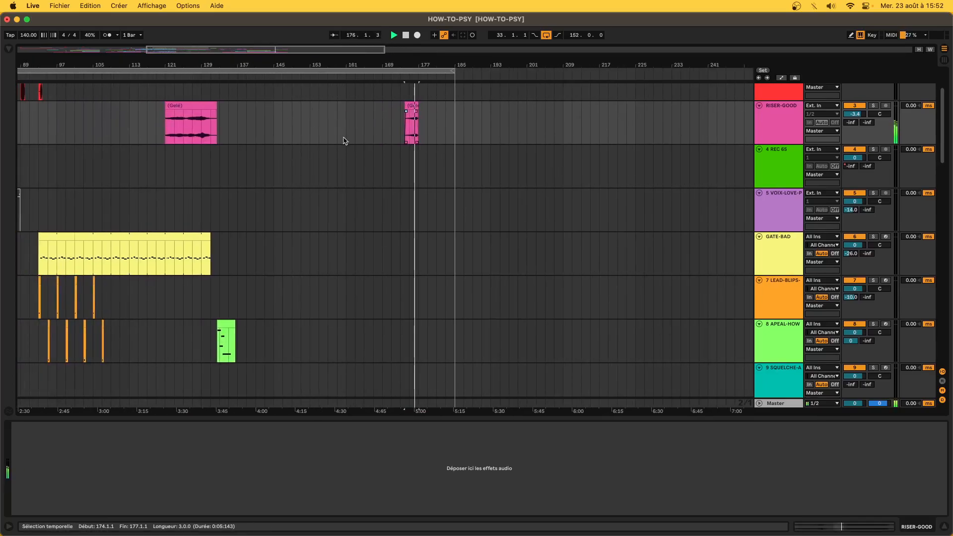
scroll(344, 140, down, 4)
scroll(344, 140, down, 10)
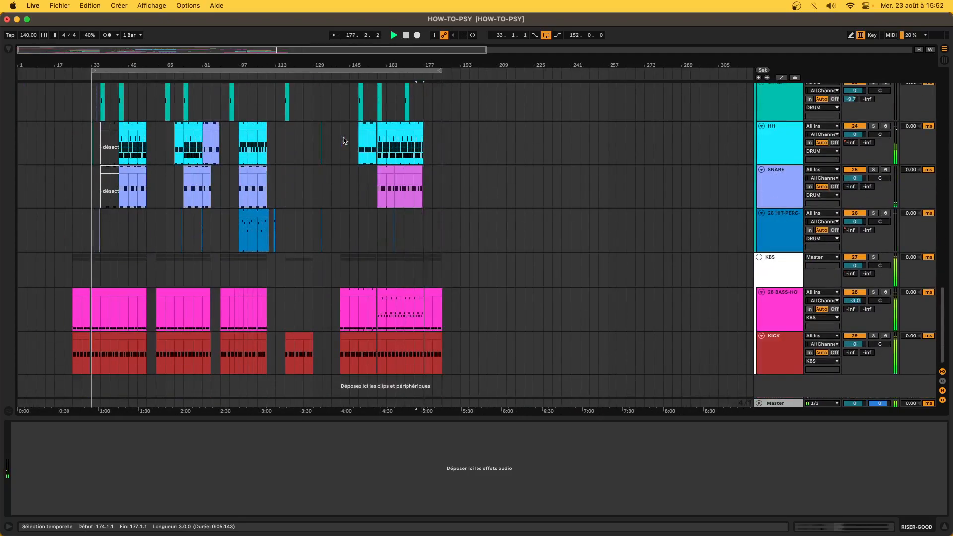
click(211, 267)
key(space)
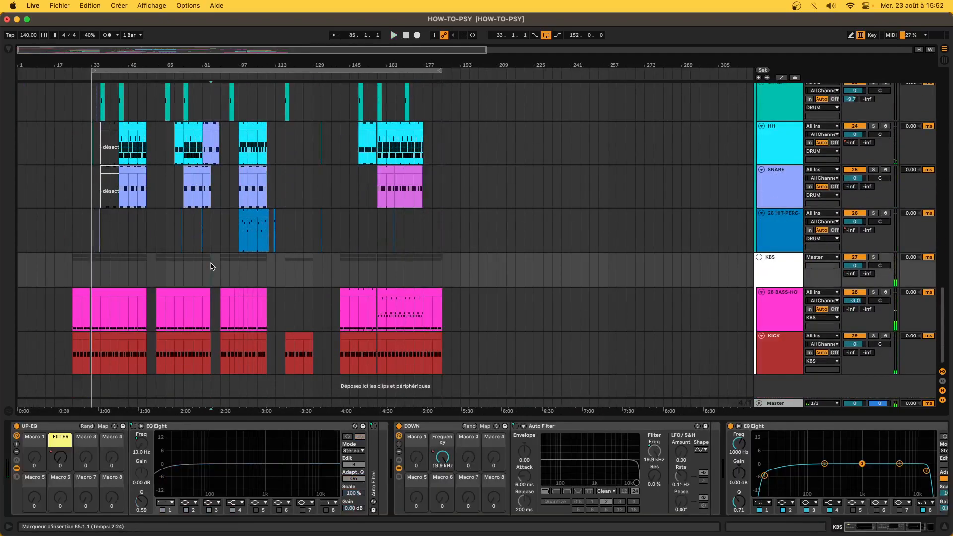
- Paste the frozen riser onto RISER-GOOD at bar 85 and play it
scroll(210, 248, up, 15)
click(205, 192)
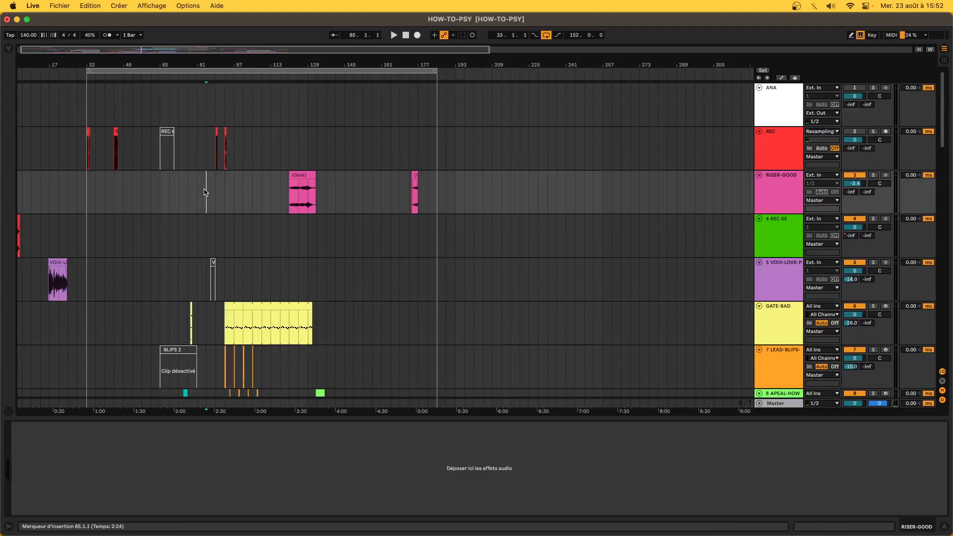
key(super+v)
key(space)
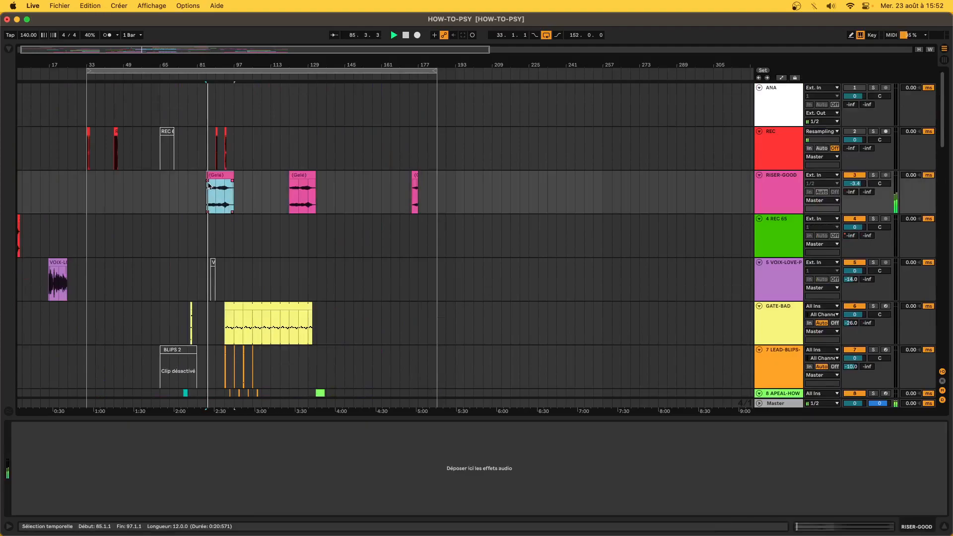
- Solo RISER-GOOD and listen to the pasted riser from bar 85
click(874, 175)
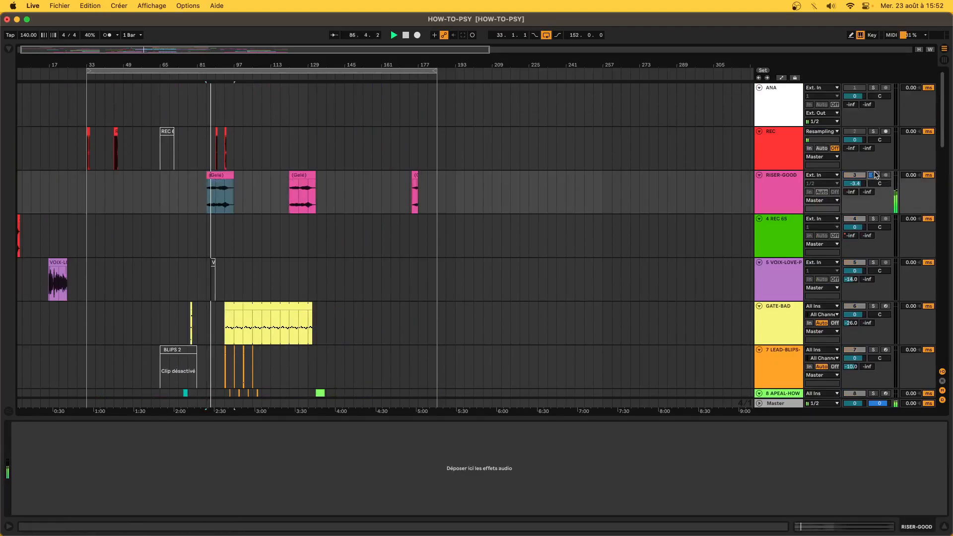
click(211, 176)
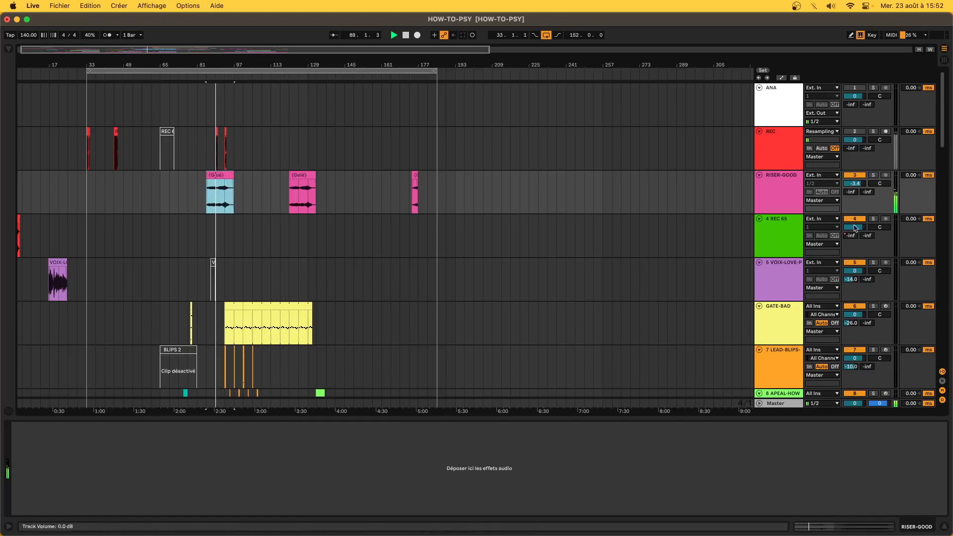
click(874, 175)
key(space)
key(space)
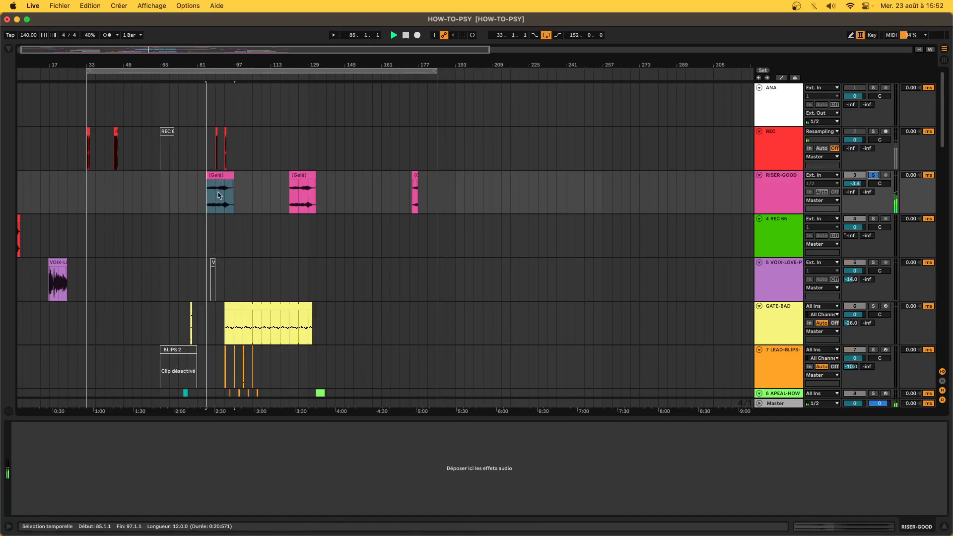
scroll(204, 197, up, 10)
click(282, 176)
key(space)
key(space)
click(304, 198)
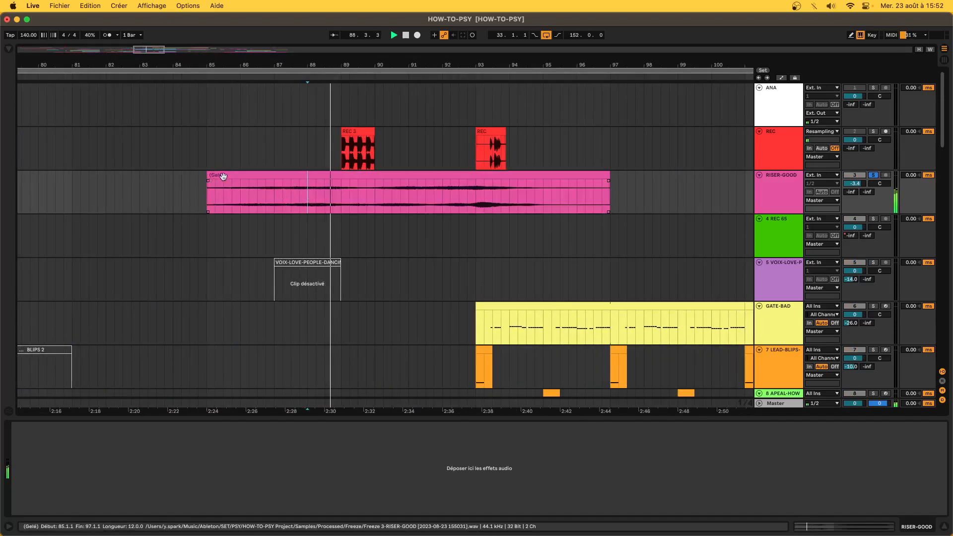
- Trim the riser to bars 87–89, unsolo RISER-GOOD, and play from bar 88
drag(207, 189, 616, 214)
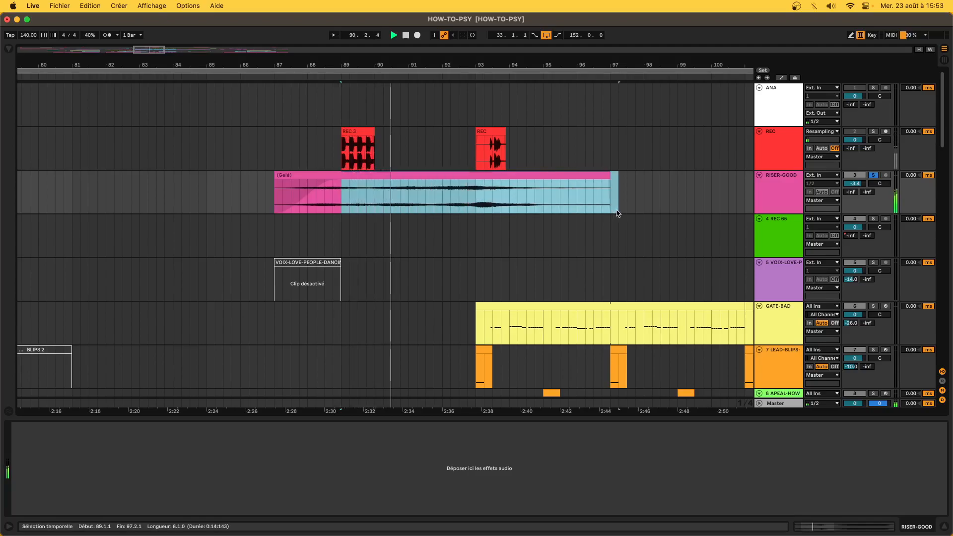
click(872, 176)
click(308, 169)
key(space)
- Stop playback and select the HIT-PERC track to view its effects
scroll(308, 169, down, 5)
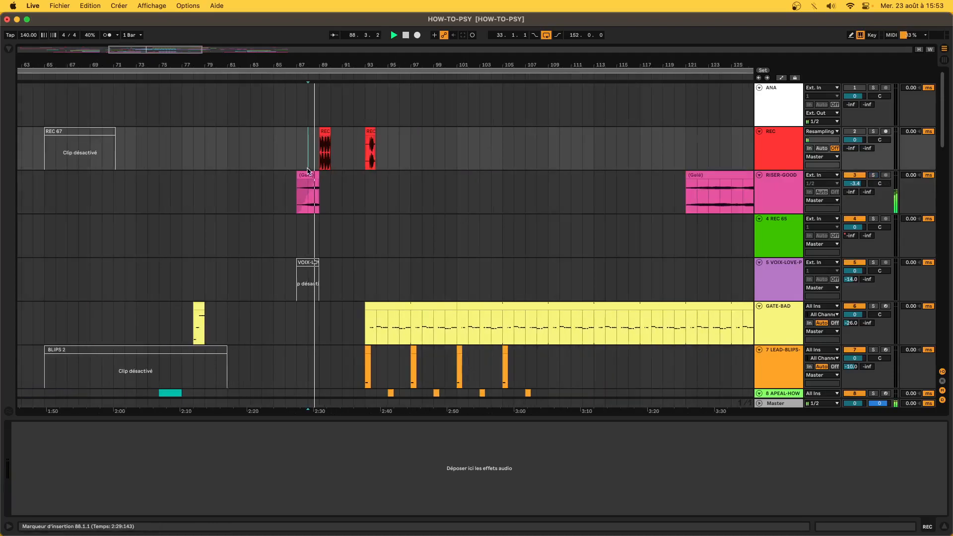
scroll(307, 171, down, 5)
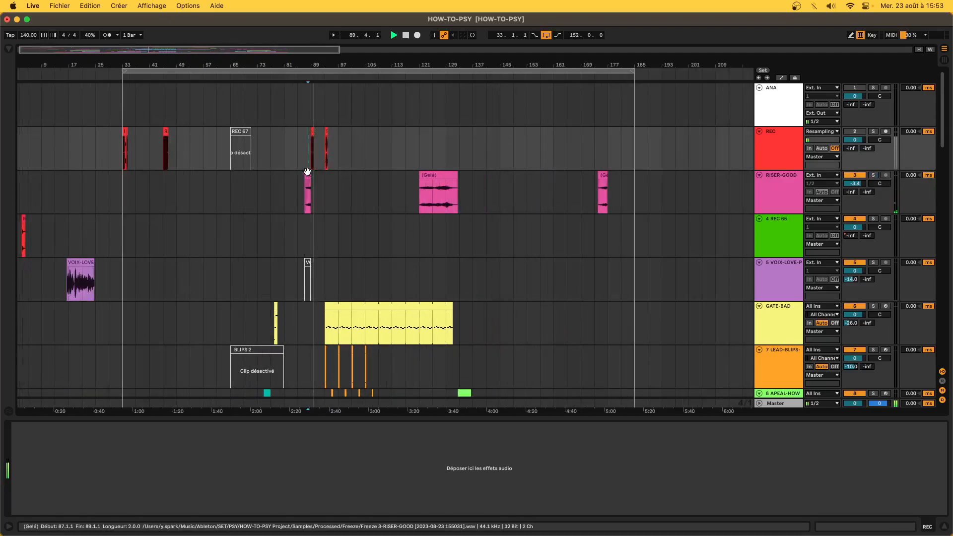
scroll(307, 171, down, 15)
key(space)
click(203, 217)
scroll(206, 216, up, 15)
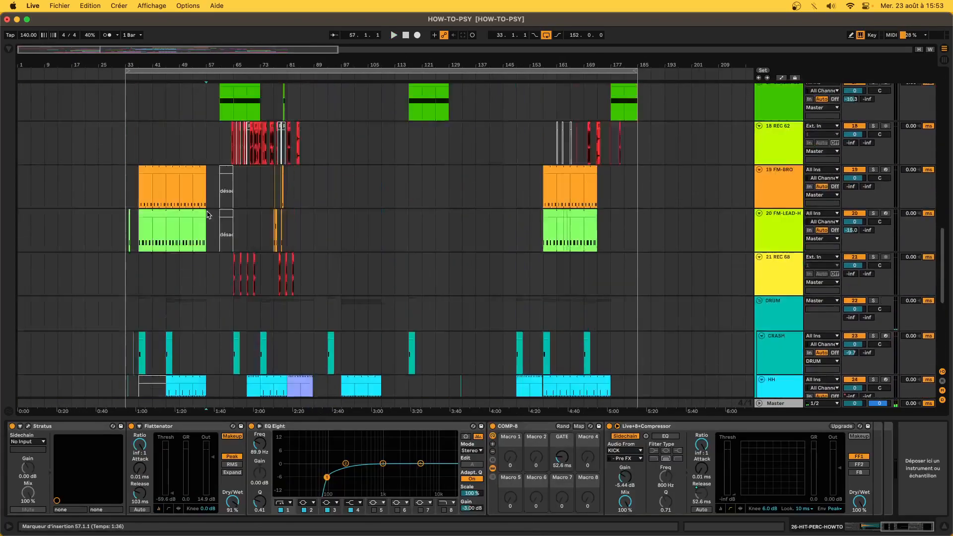
scroll(209, 196, up, 5)
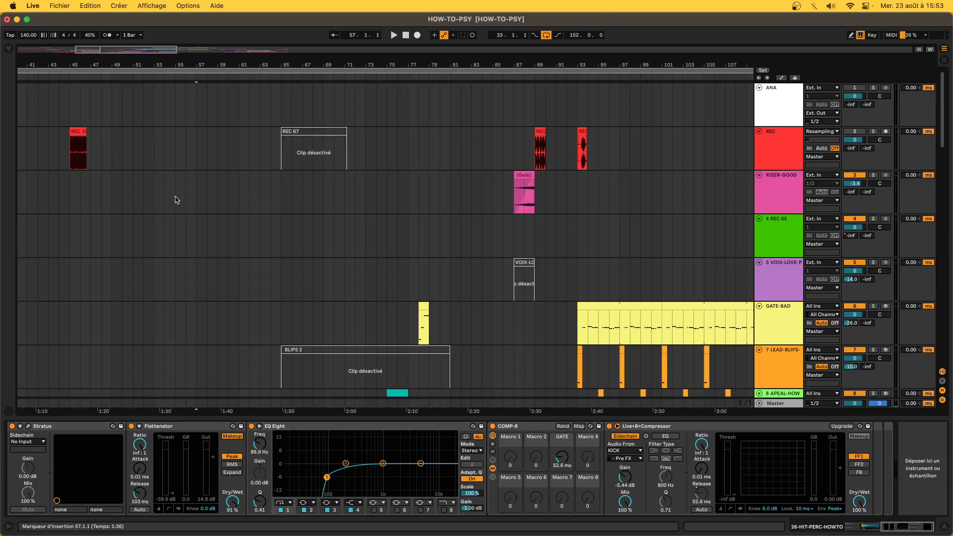
- Paste the frozen riser back at bars 53–61, play it, and toggle RISER-GOOD solo on and off
key(cmd+v)
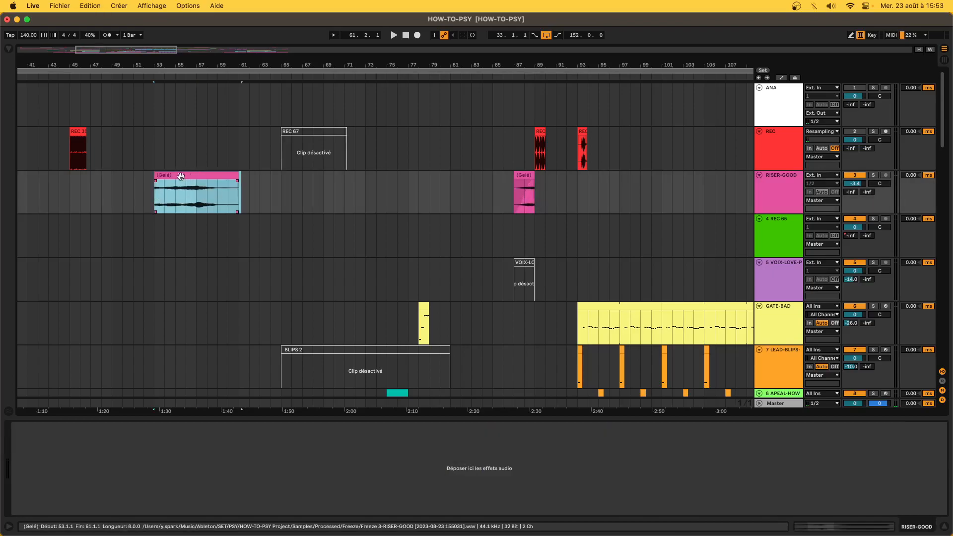
key(space)
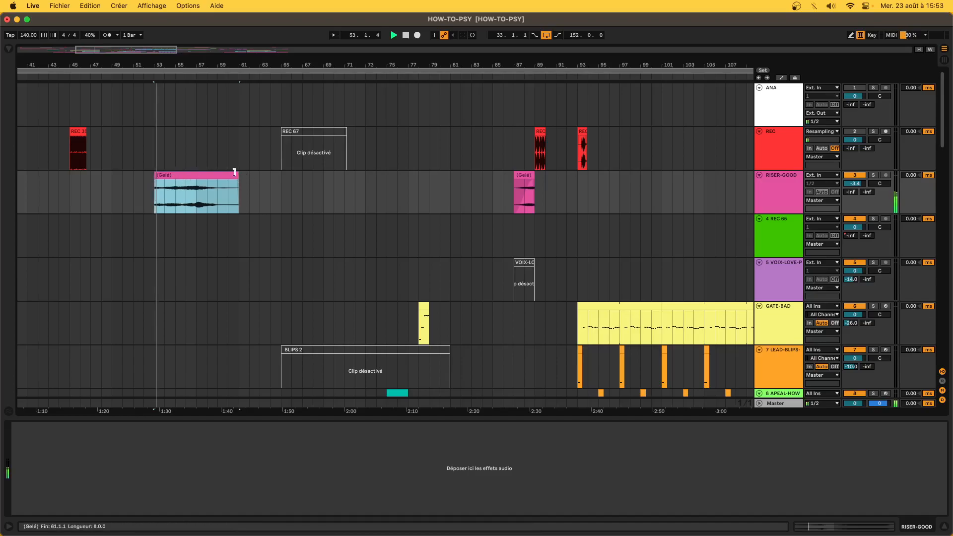
click(874, 174)
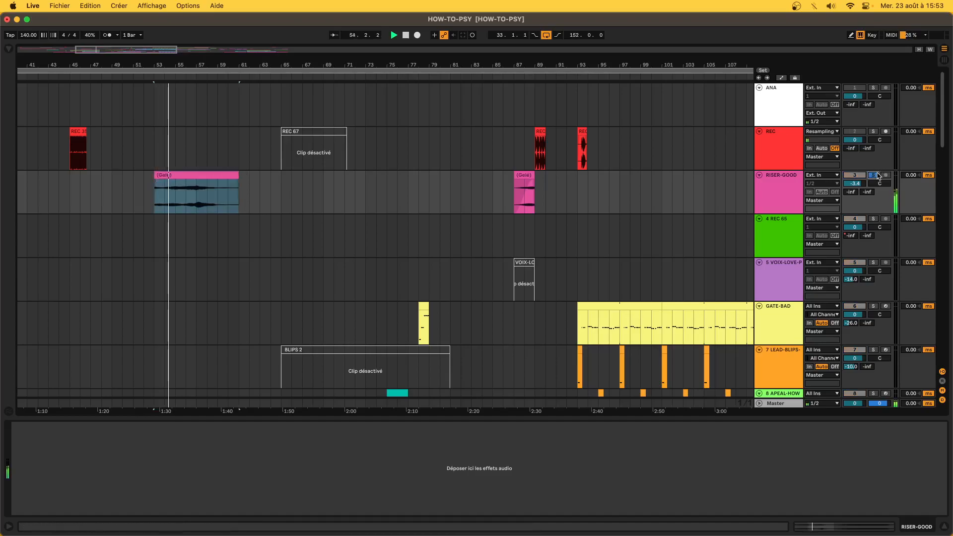
click(874, 175)
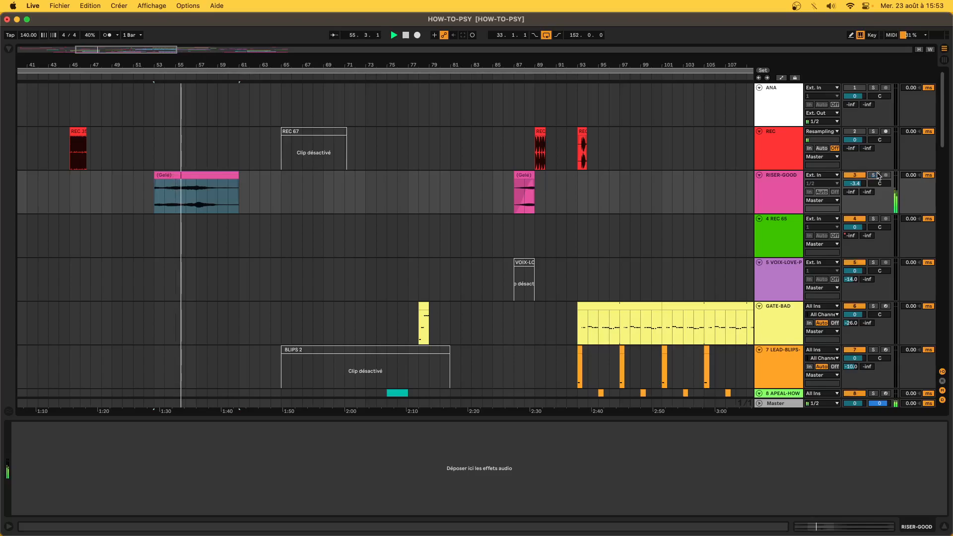
click(159, 176)
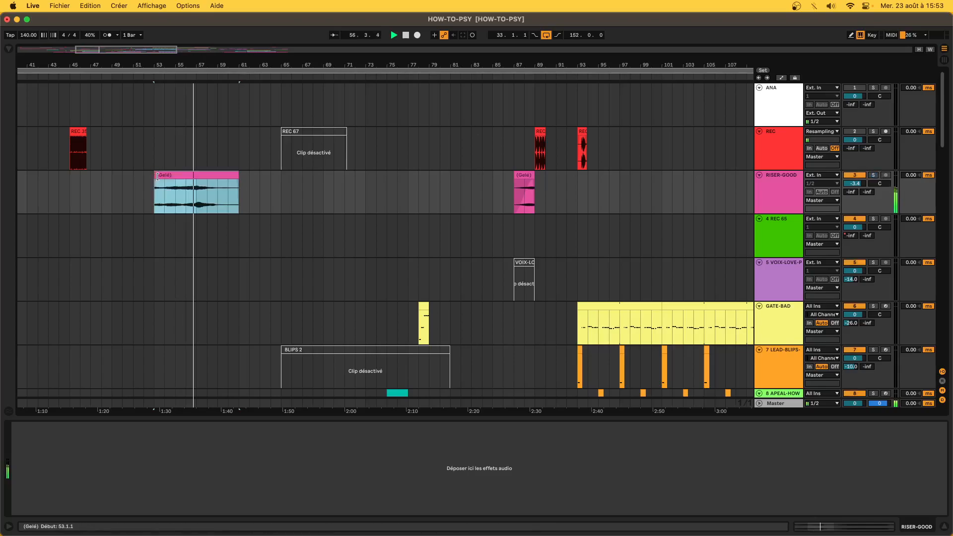
click(873, 176)
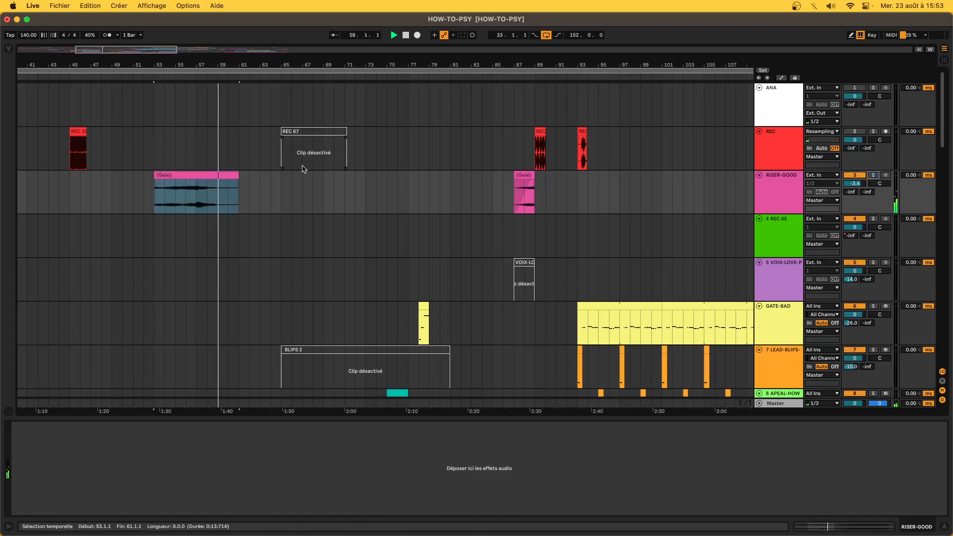
click(216, 198)
scroll(216, 199, down, 10)
- Trim the RISER-GOOD clip's start from bar 53 to bar 57
scroll(216, 199, up, 12)
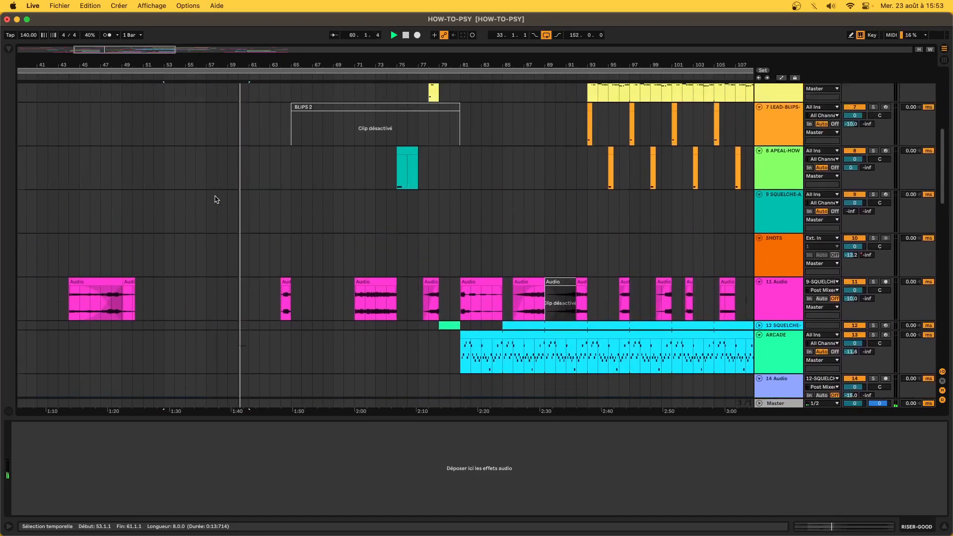
mouse_move(170, 173)
mouse_down()
mouse_move(214, 182)
mouse_move(182, 177)
mouse_move(193, 187)
mouse_up()
scroll(214, 194, down, 5)
scroll(215, 194, down, 18)
scroll(215, 194, up, 5)
- Extend the FM-LEAD and FM-BRO clips out to about bar 61
drag(213, 191, 229, 195)
mouse_move(212, 148)
mouse_down()
mouse_move(229, 149)
mouse_move(227, 158)
mouse_up()
click(620, 184)
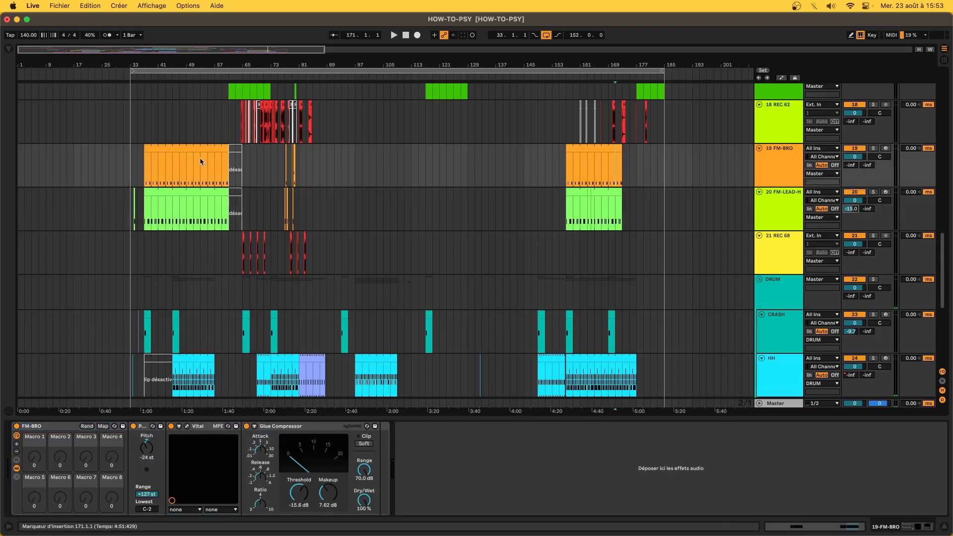
scroll(221, 166, up, 3)
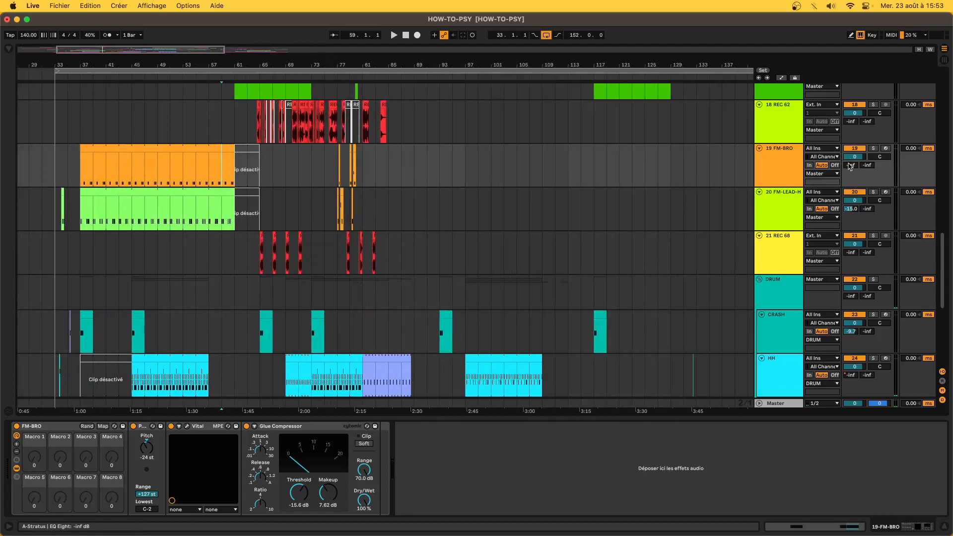
- In automation view, drag the FM-BRO breakpoint near bar 61 into a gradual ramp
key(a)
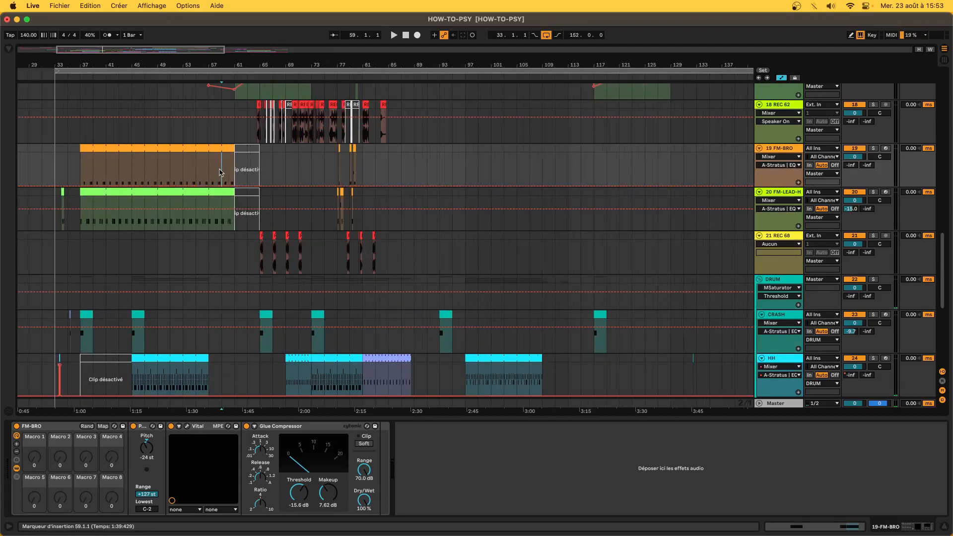
scroll(220, 173, up, 3)
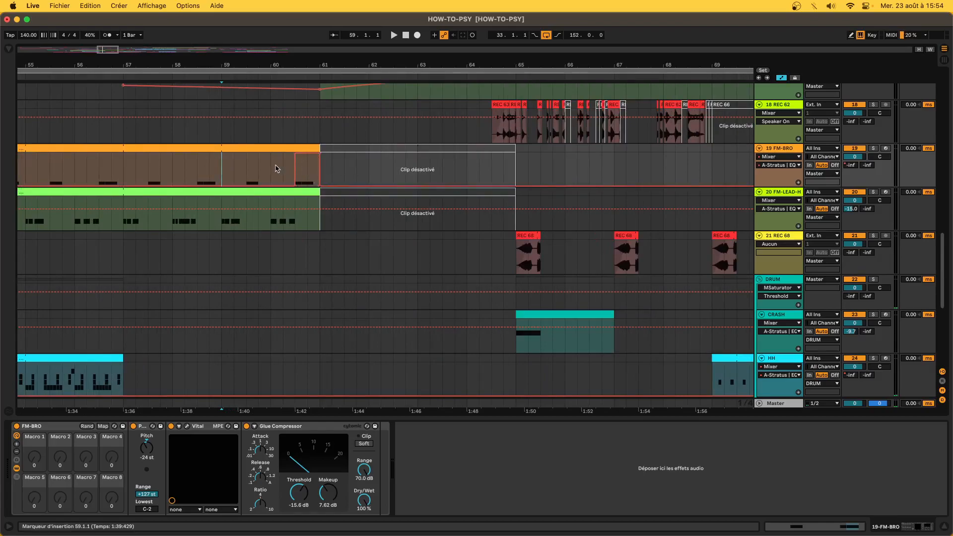
drag(294, 157, 307, 153)
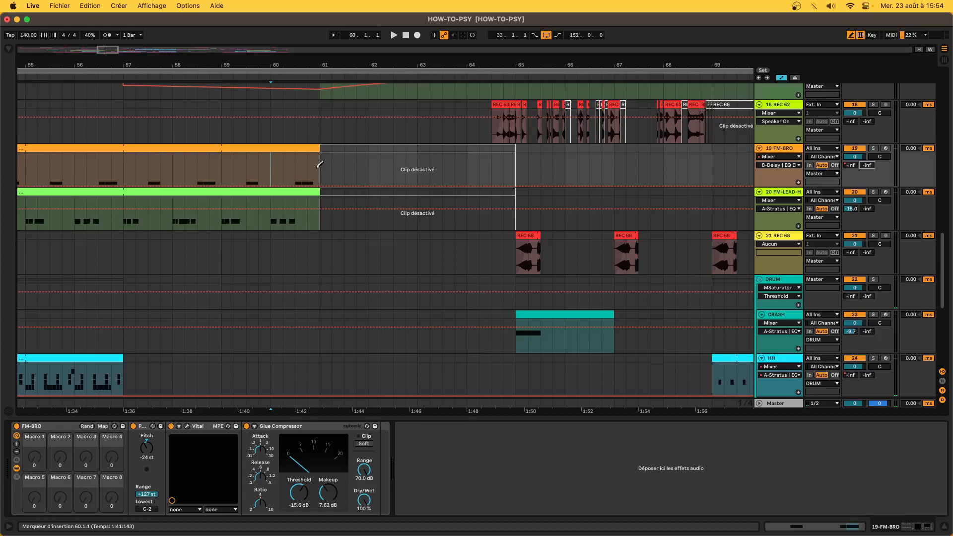
- Play the section around bar 60, then leave automation view and zoom out to bars 47–85
key(space)
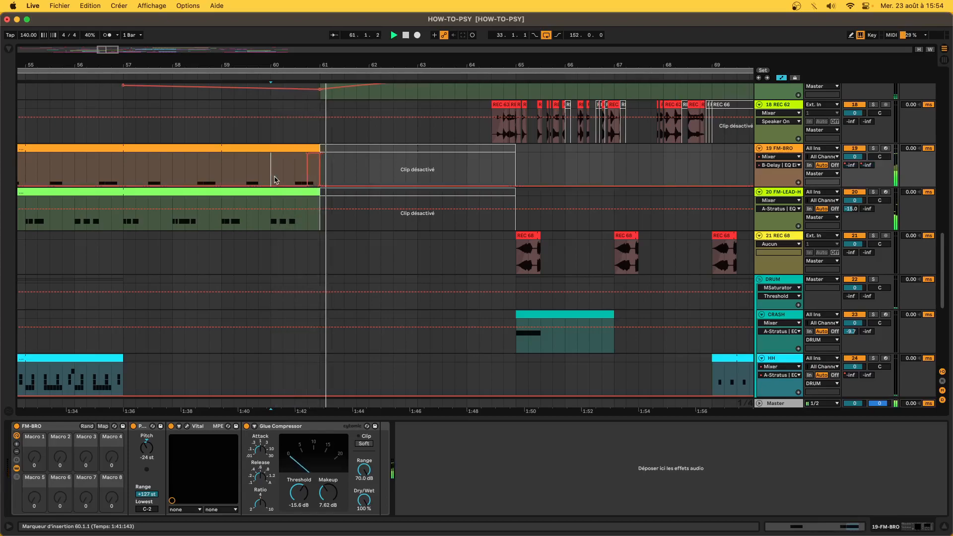
key(minus)
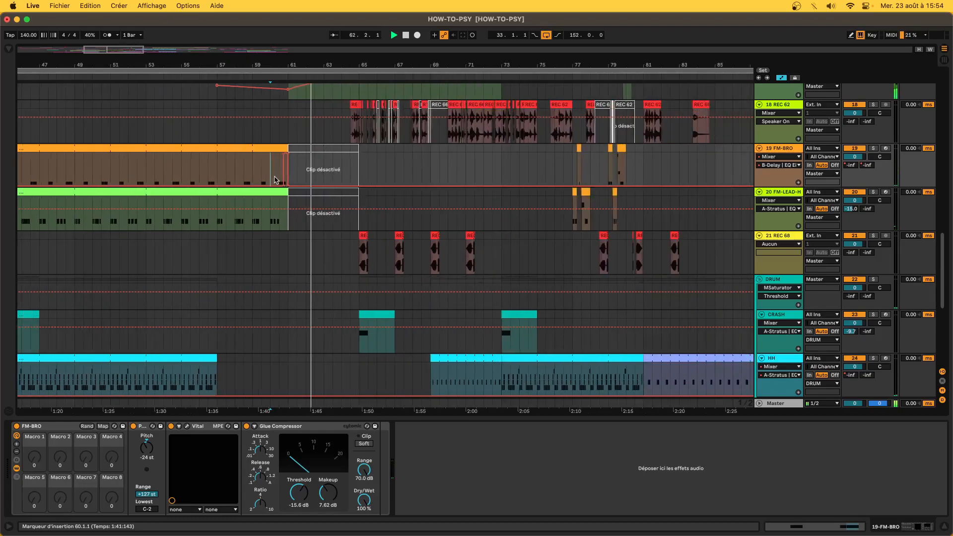
key(minus)
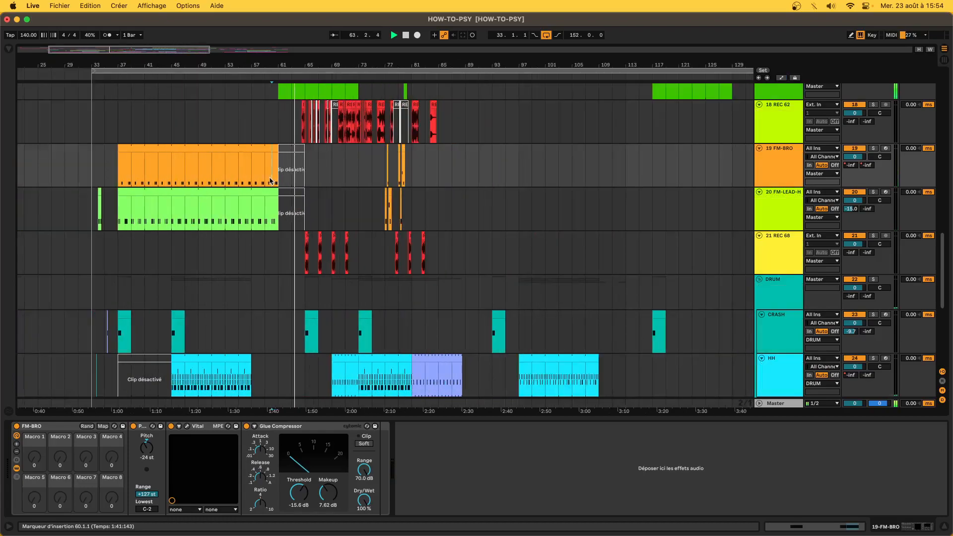
click(942, 381)
- Select the B Delay return track and inspect its Delay and EQ Eight devices
click(783, 394)
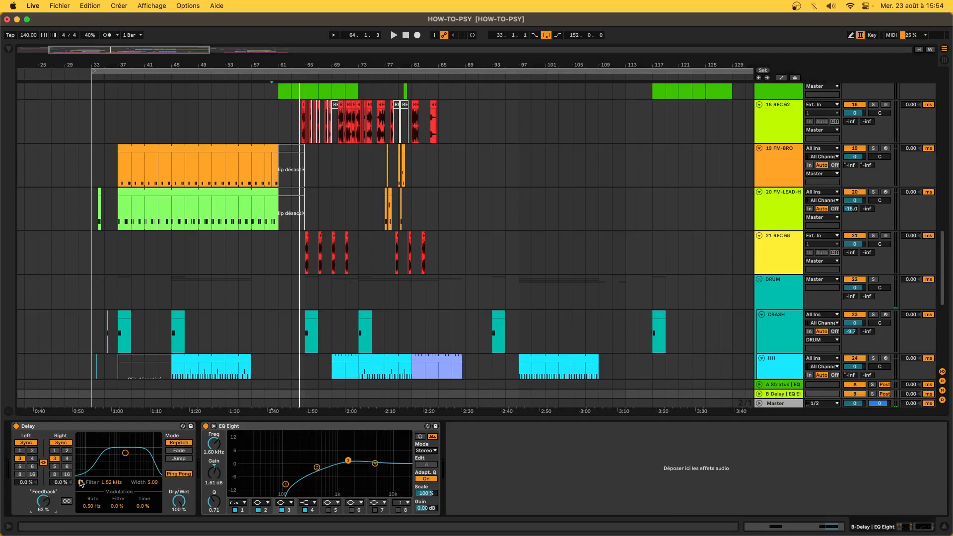
click(99, 428)
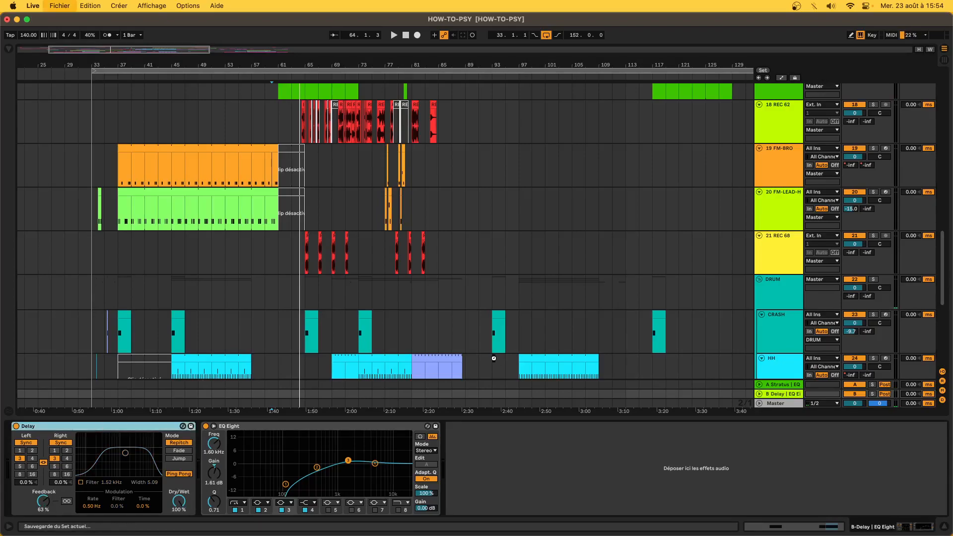
scroll(435, 305, up, 10)
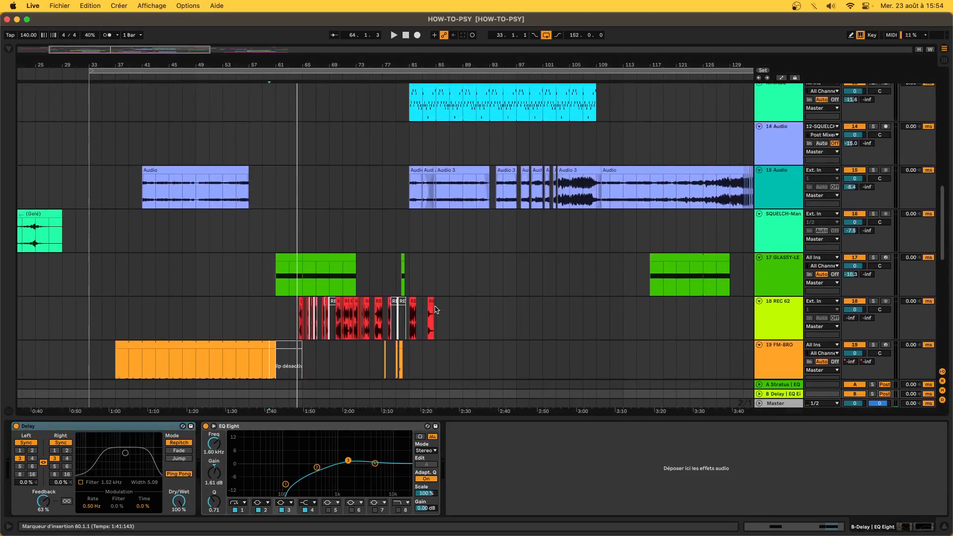
scroll(431, 316, down, 10)
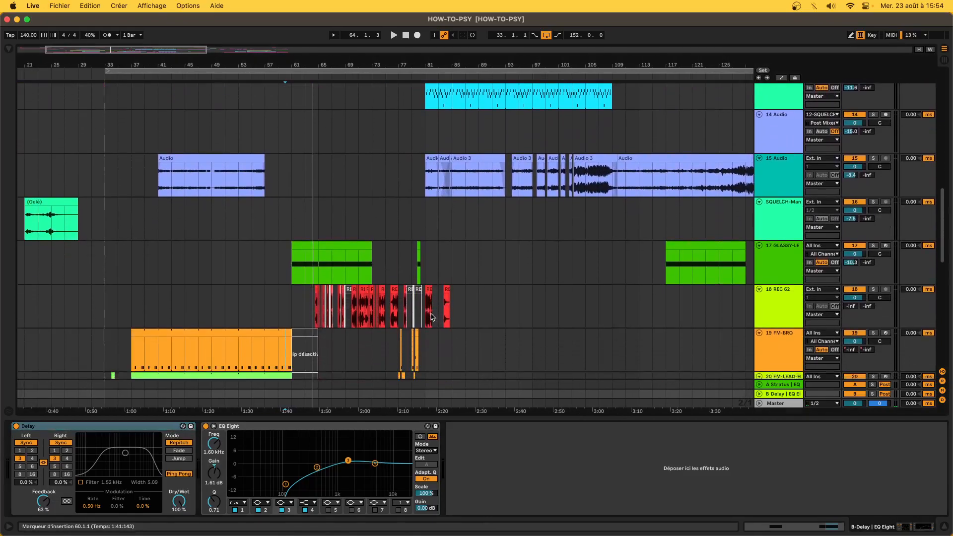
scroll(432, 316, down, 5)
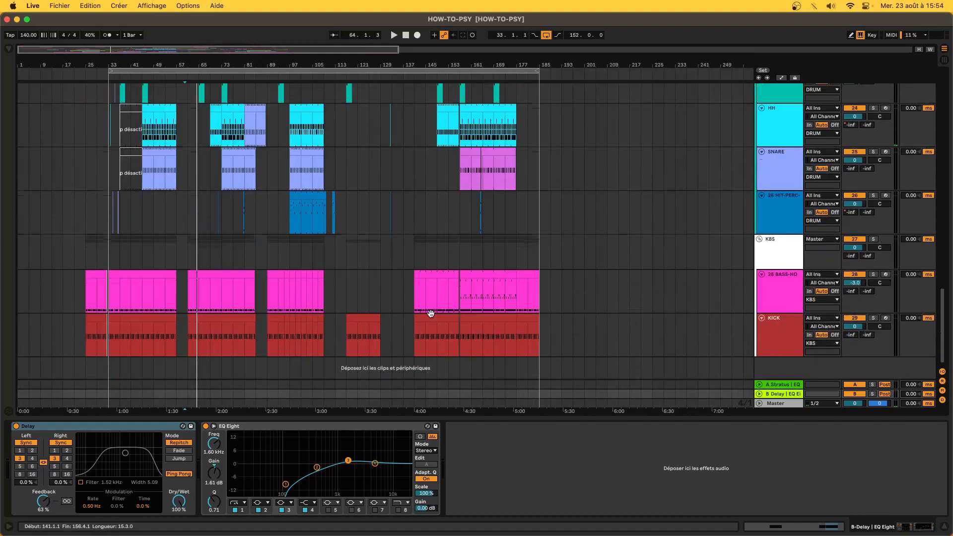
- Select the KBS group to view its devices and hide the return tracks
click(459, 248)
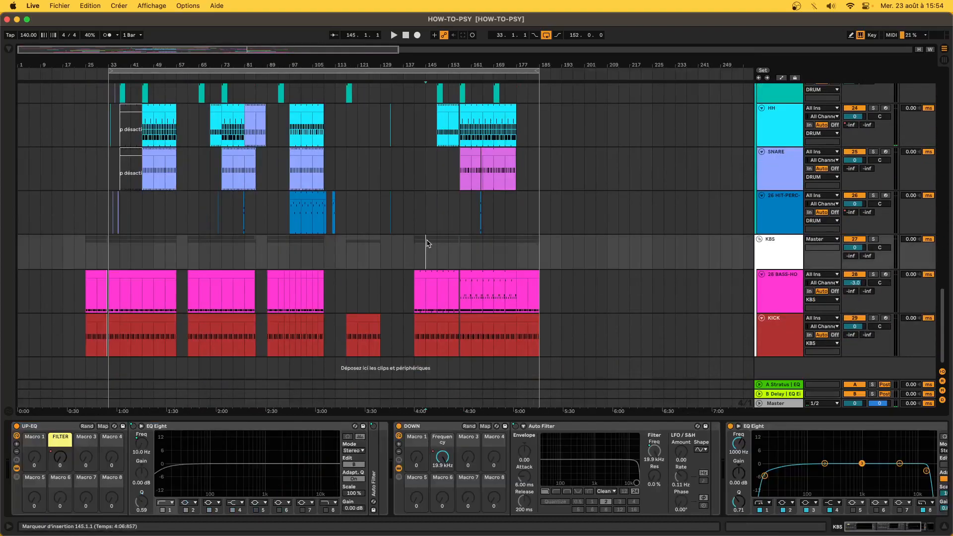
drag(417, 244, 456, 260)
scroll(456, 260, up, 2)
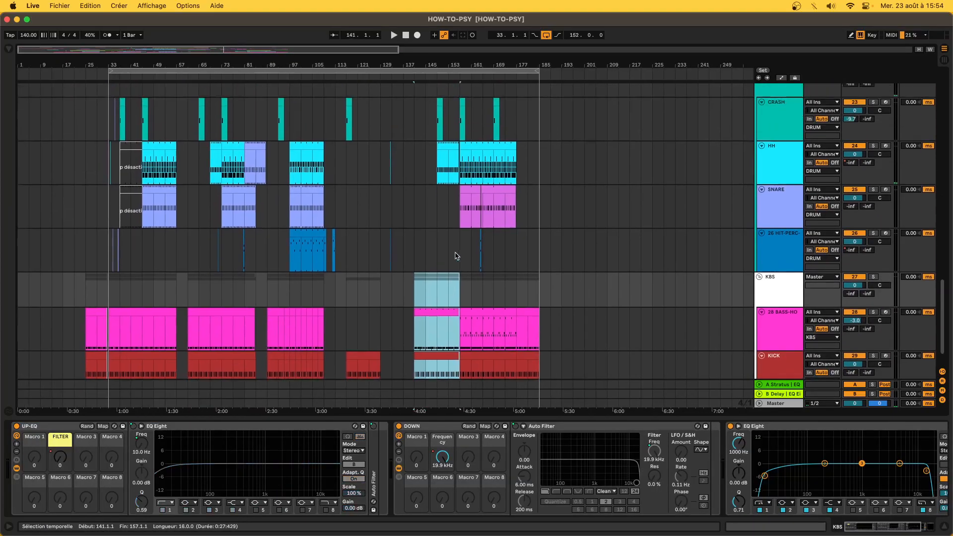
click(943, 381)
scroll(494, 204, up, 15)
scroll(494, 204, down, 14)
- Zoom in on bars 129–197 and play the REC 62 clip from bar 170, watching Spectrum
key(plus)
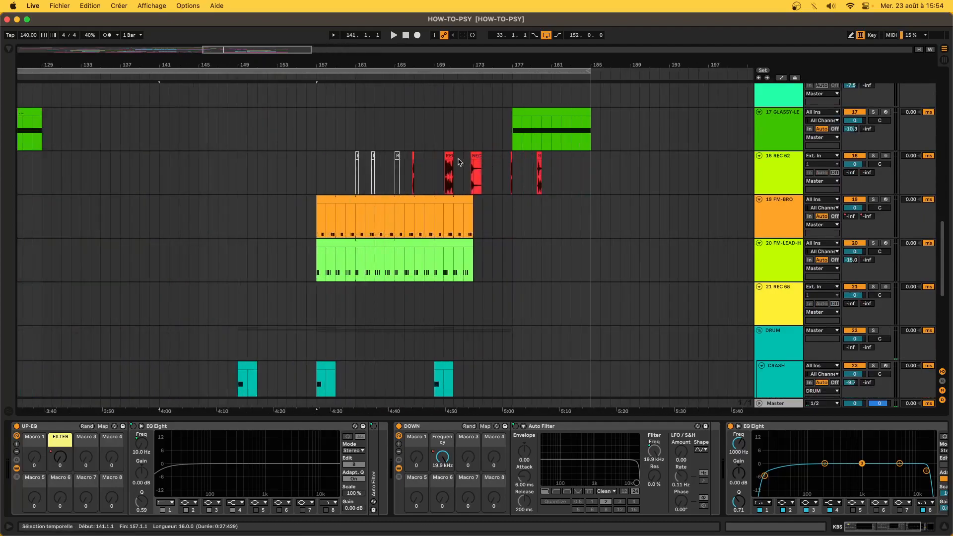
click(448, 157)
scroll(448, 156, up, 5)
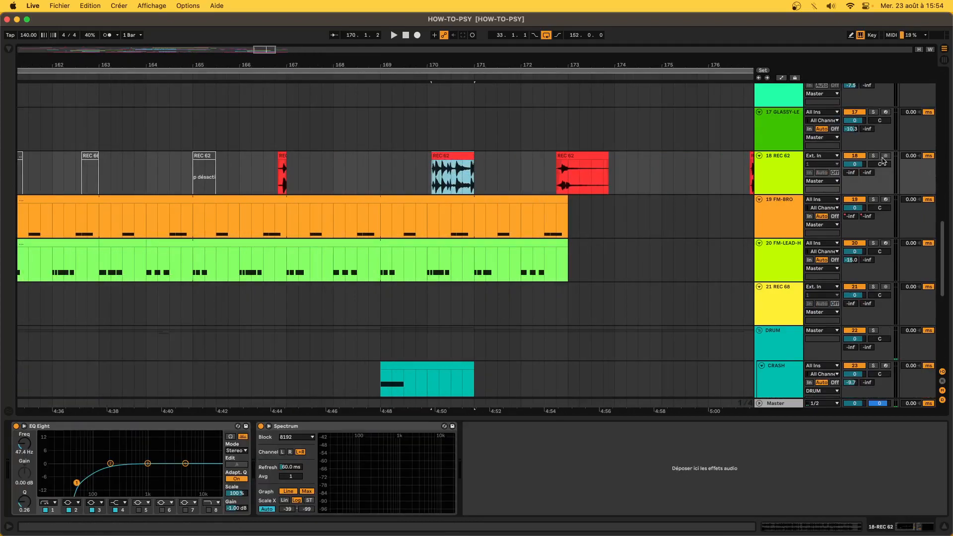
key(space)
click(430, 163)
click(429, 162)
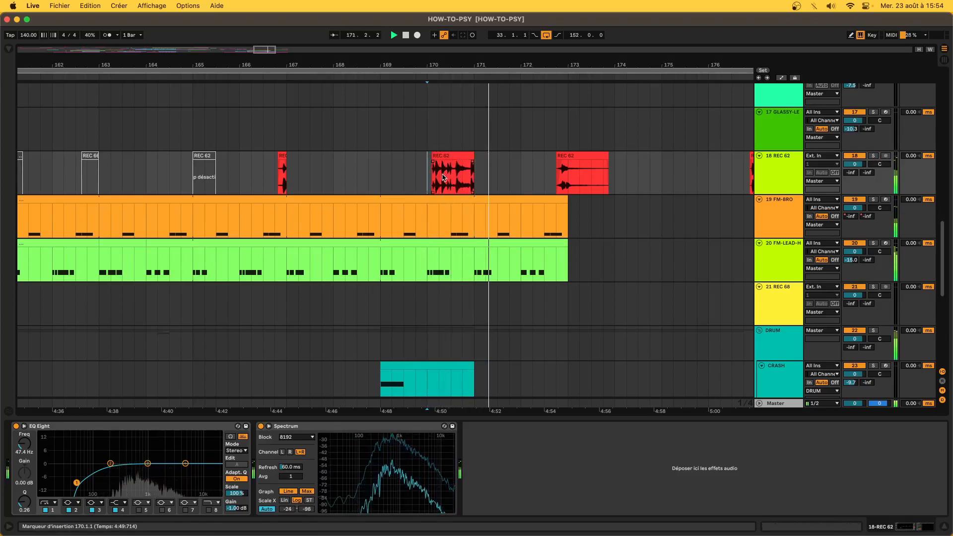
drag(443, 177, 449, 180)
key(space)
- Move the playback start point back to bars 141–144
scroll(449, 179, down, 5)
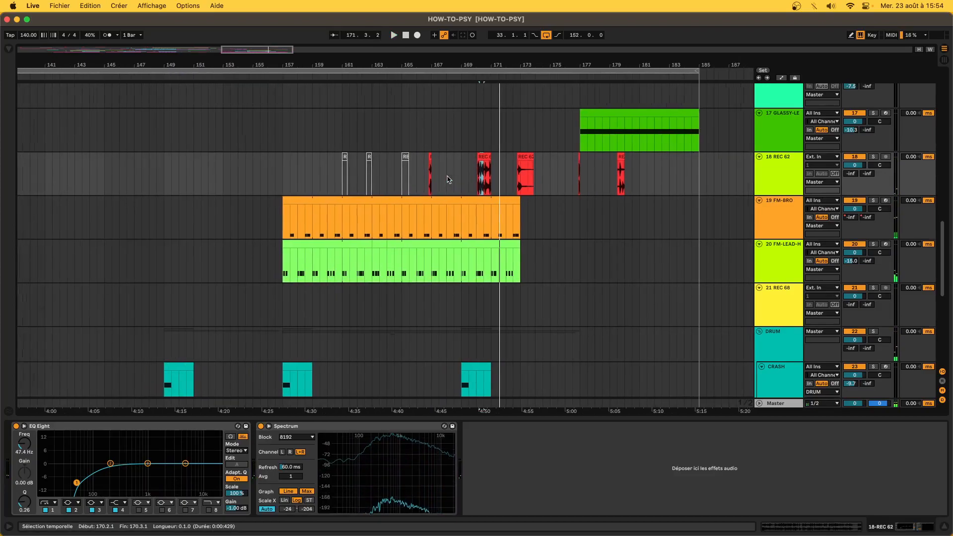
scroll(449, 179, left, 3)
scroll(314, 172, down, 5)
click(273, 174)
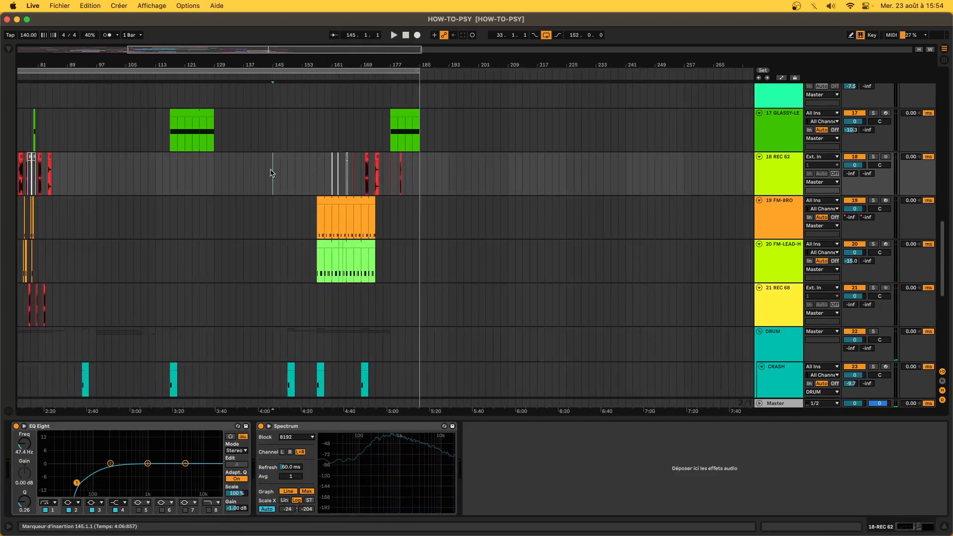
scroll(271, 173, down, 8)
scroll(271, 173, up, 10)
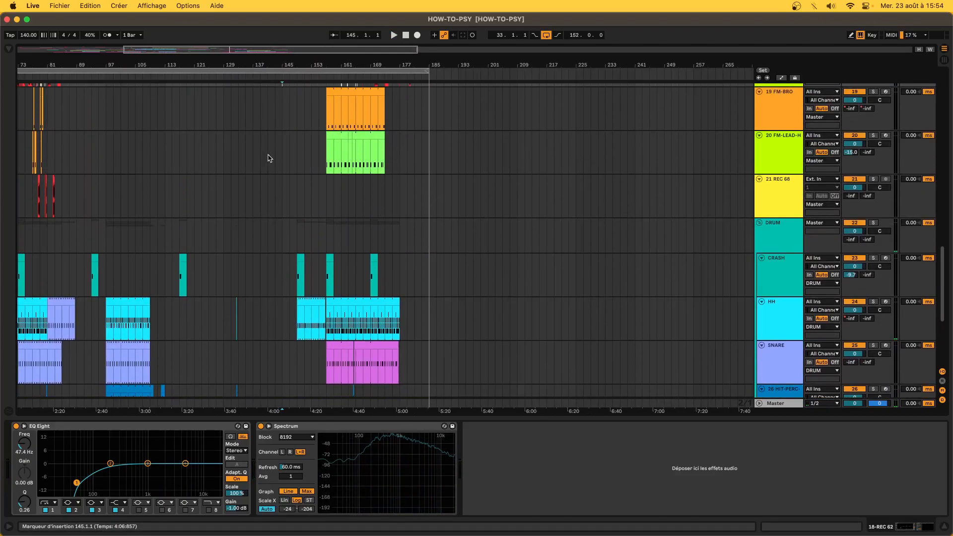
click(252, 276)
click(260, 272)
click(271, 275)
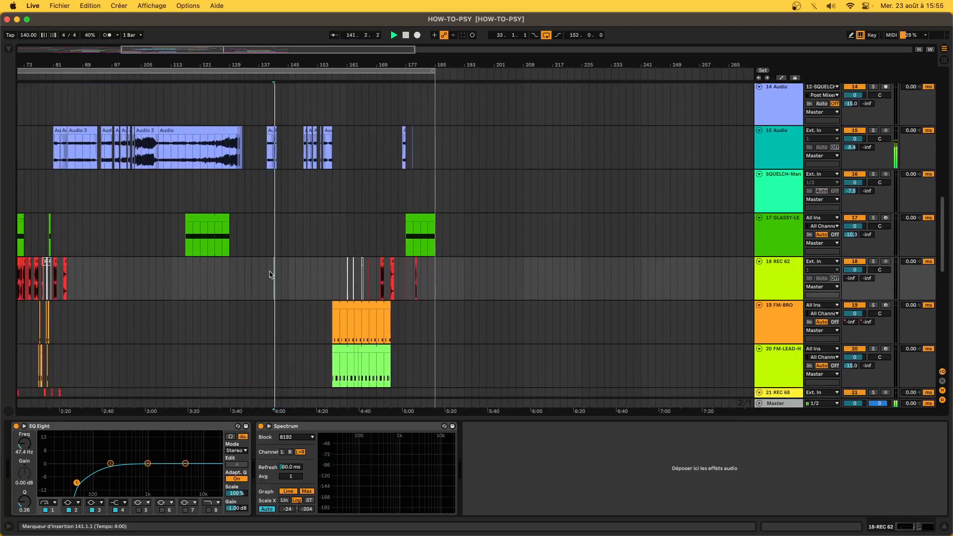
scroll(287, 278, up, 6)
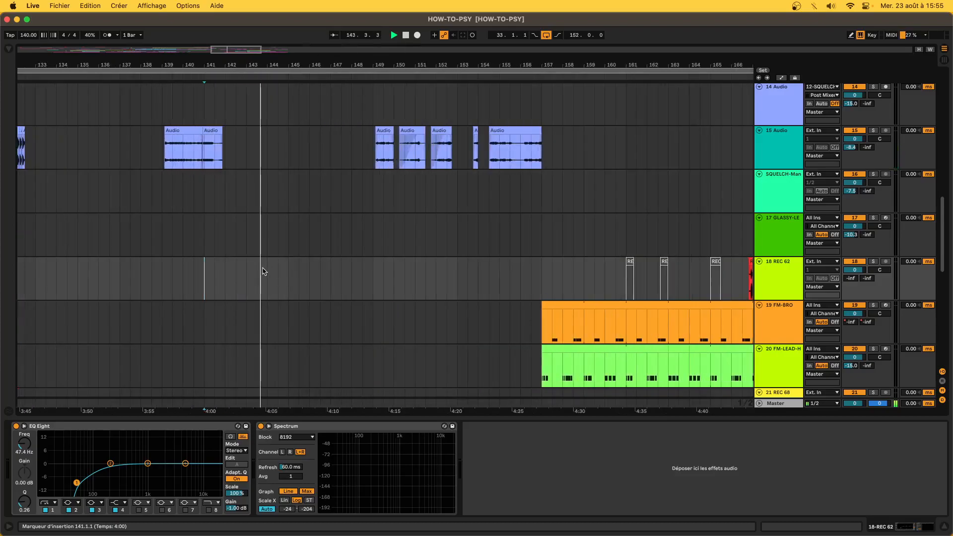
scroll(263, 271, up, 5)
click(281, 271)
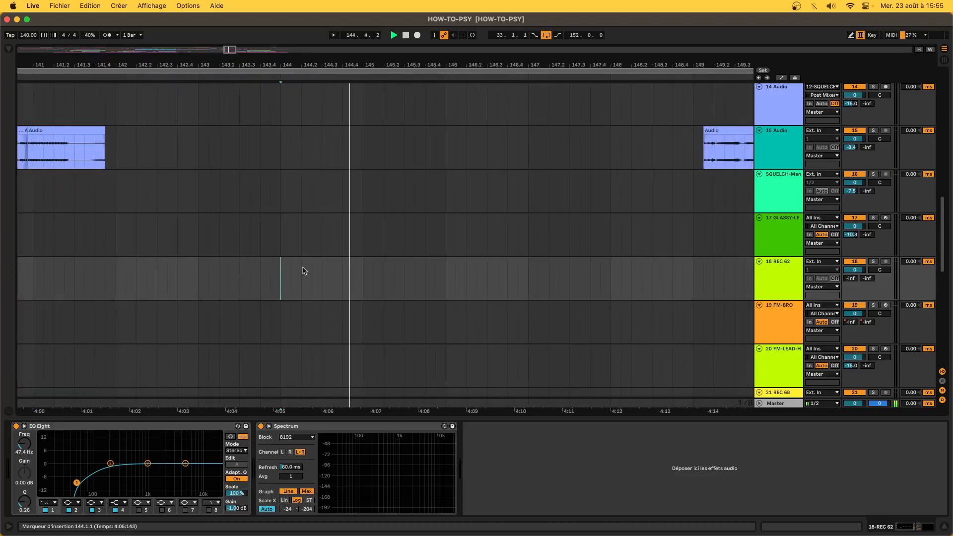
- Paste a one-beat REC 62 shot at 144.2.1 on track 18 and play it
key(space)
click(298, 269)
key(ctrl+v)
key(space)
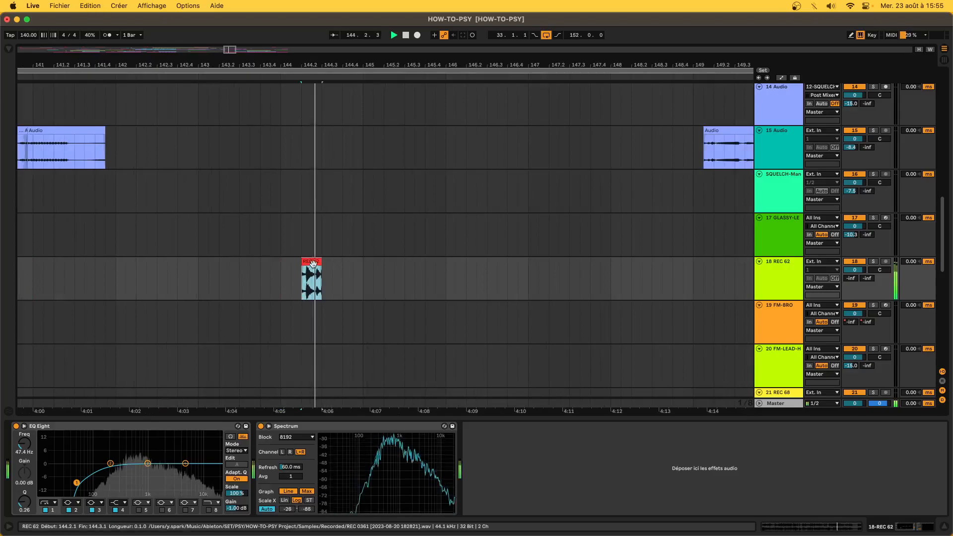
key(space)
- Extend the REC 62 shot to 144.4.3 and audition both shots from 144.2.1
drag(317, 263, 348, 263)
click(308, 263)
key(space)
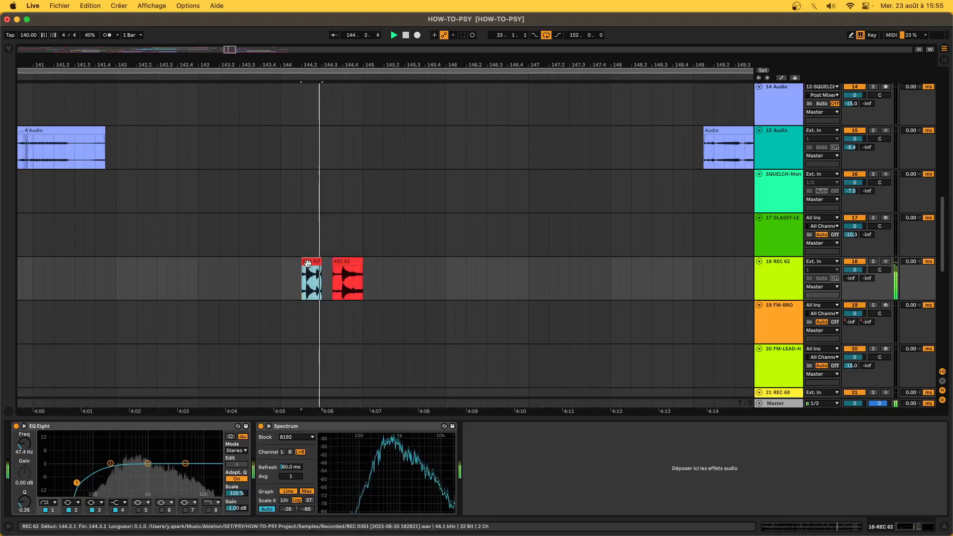
key(space)
key(space)
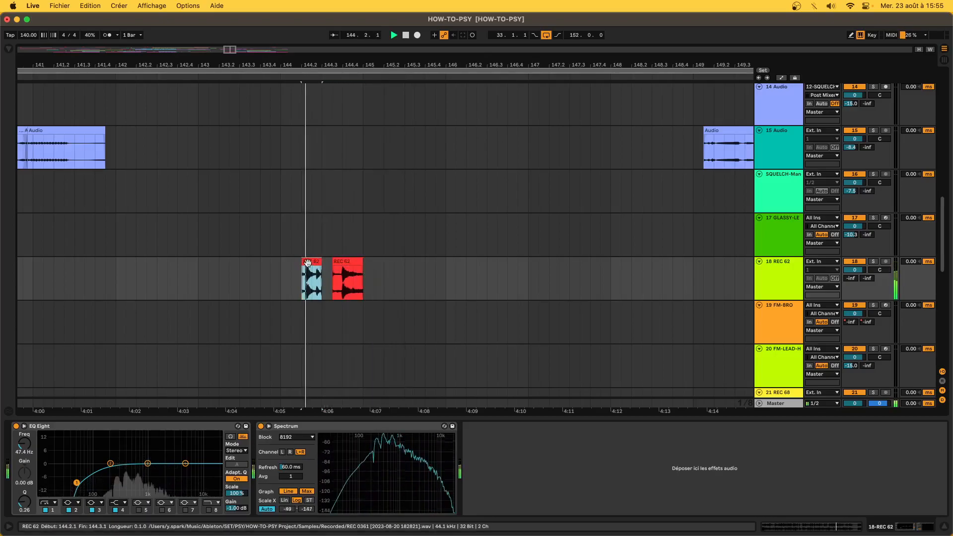
scroll(307, 263, down, 5)
- Play the bass clip from bar 141 with the second Overdrive bypassed, then re-enabled
scroll(307, 263, down, 10)
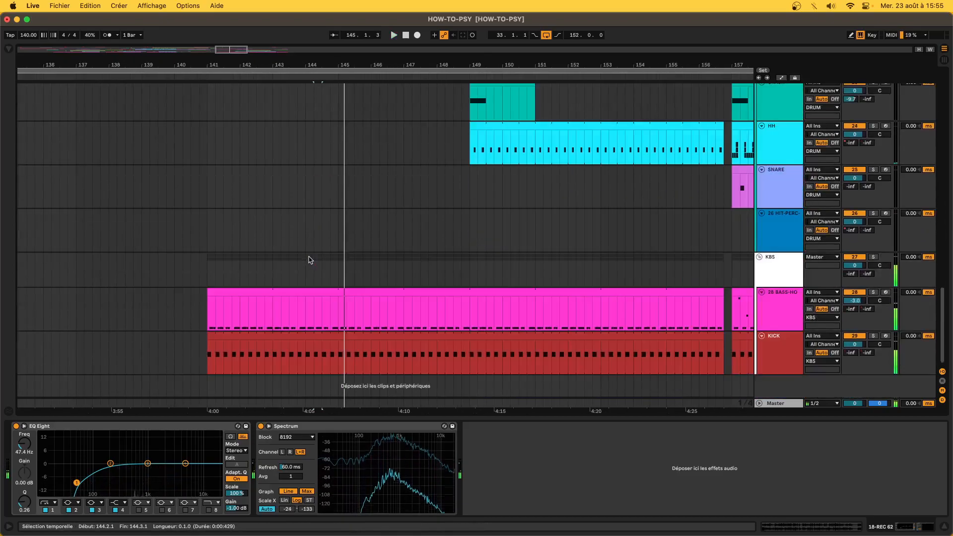
scroll(308, 261, down, 3)
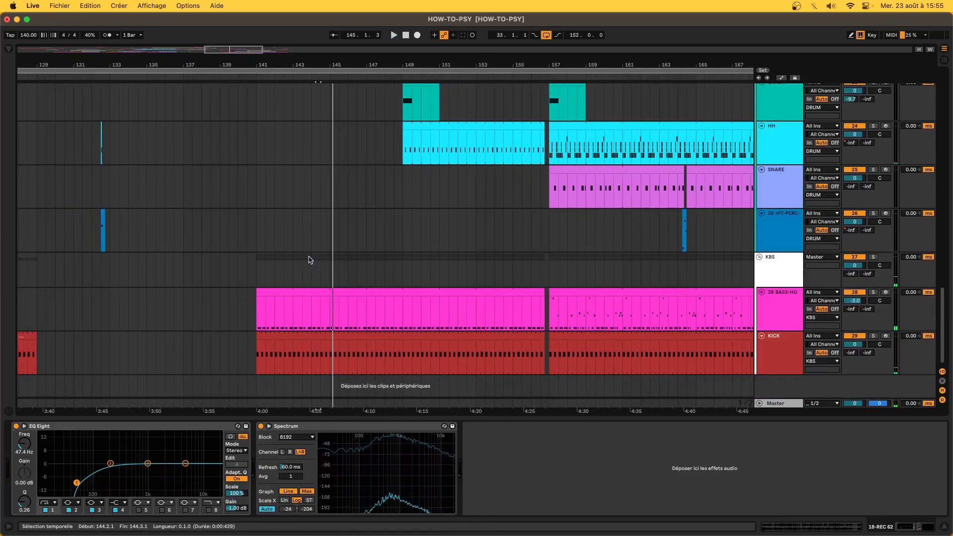
click(334, 289)
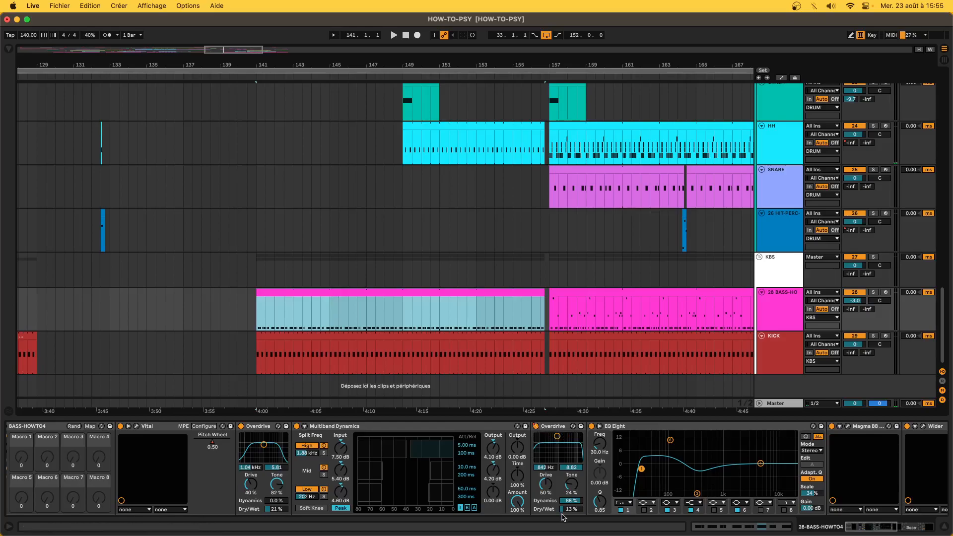
click(536, 427)
key(space)
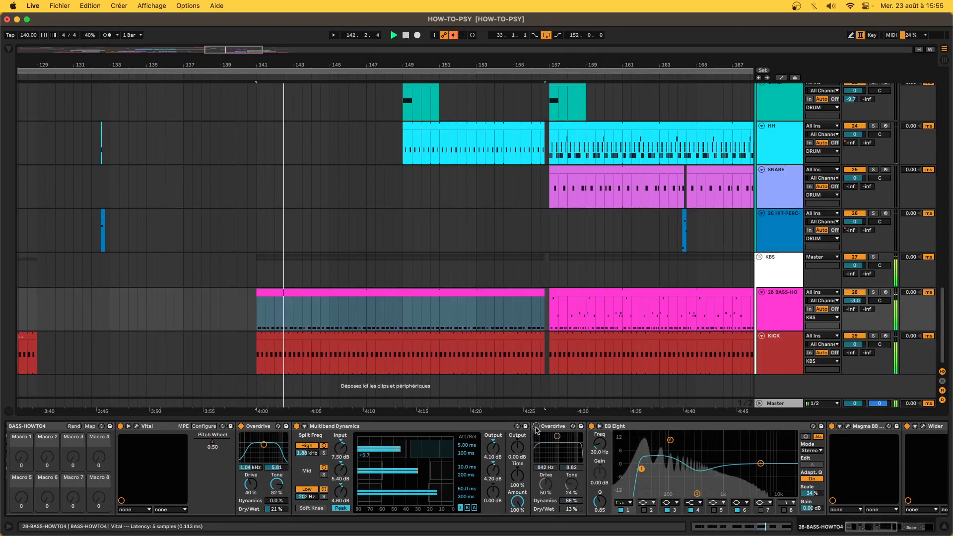
click(536, 427)
key(space)
key(space)
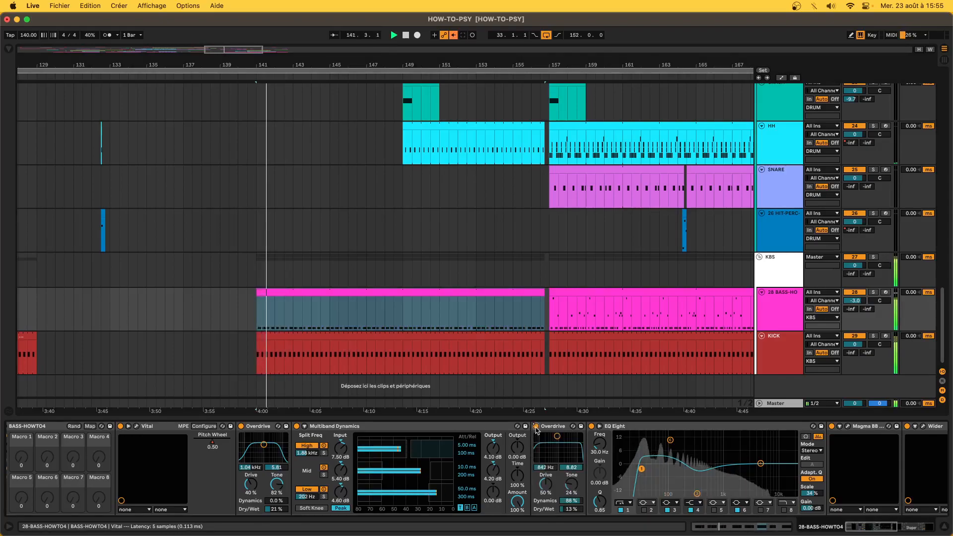
- Solo BASS-HO, compare the second Overdrive off and on, then open the bass clip's notes
click(873, 292)
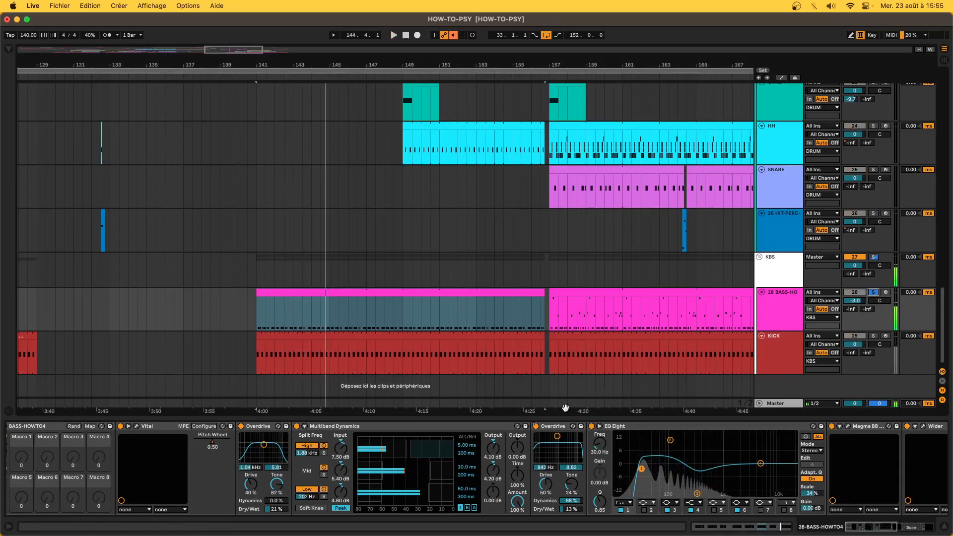
click(536, 426)
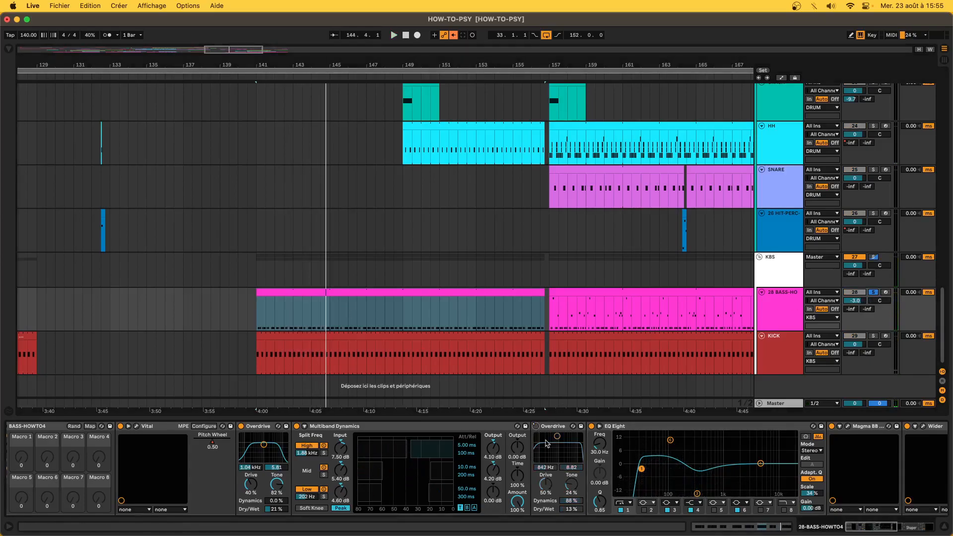
click(453, 35)
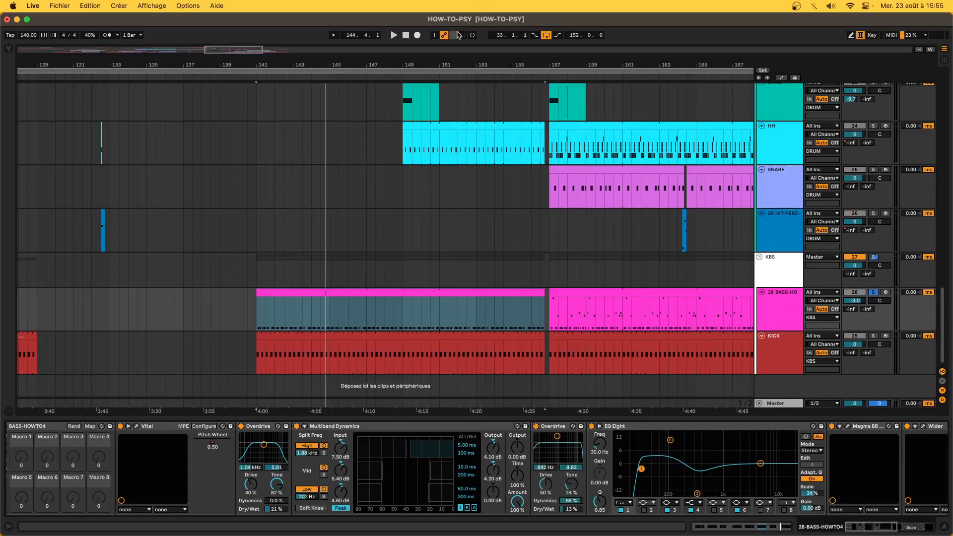
scroll(317, 324, down, 3)
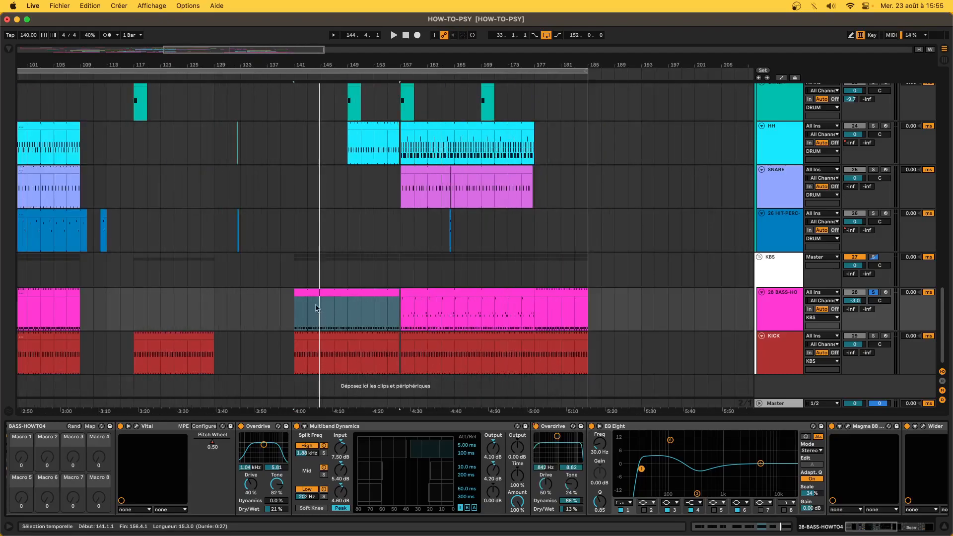
click(313, 295)
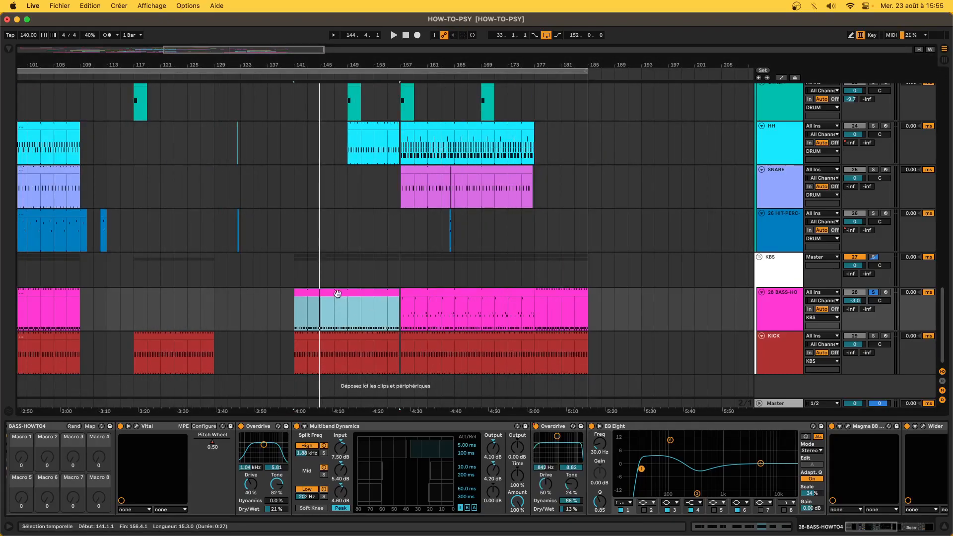
double_click(338, 299)
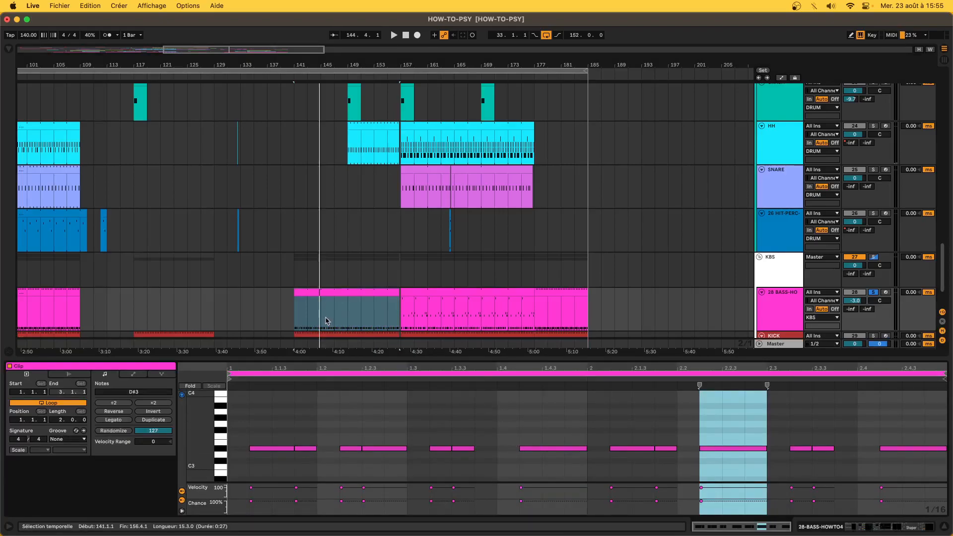
- Open and close the bass's Vital synth window, then reselect the bass clip at bars 141–156
click(821, 527)
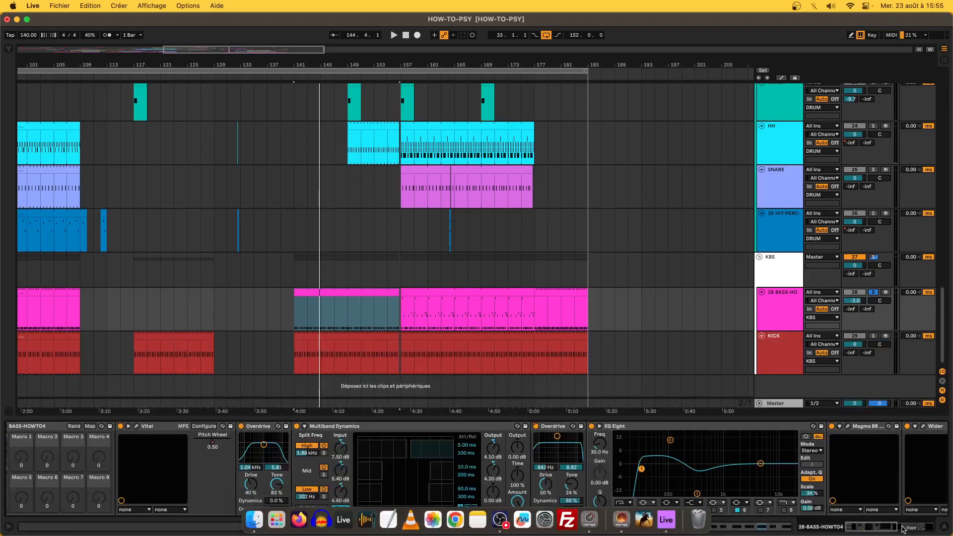
click(136, 425)
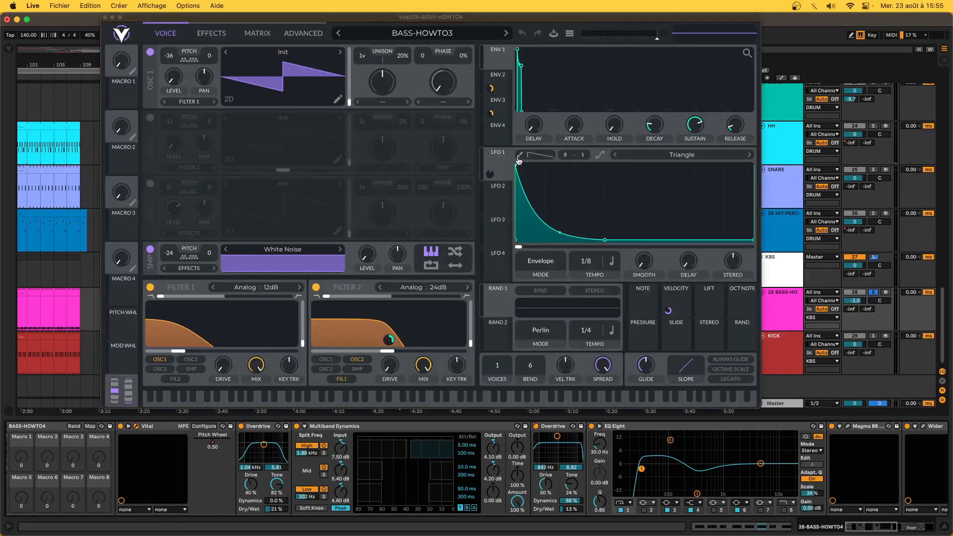
click(105, 18)
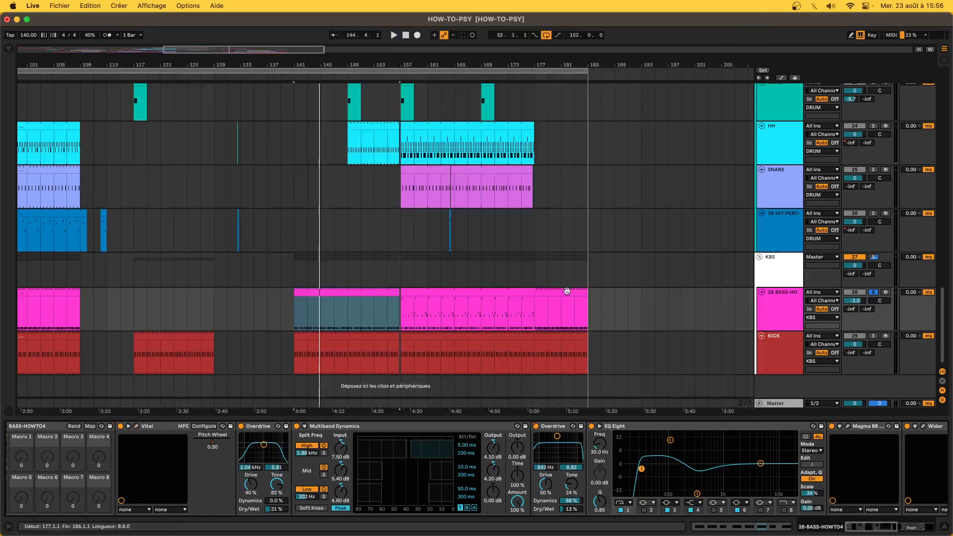
click(357, 293)
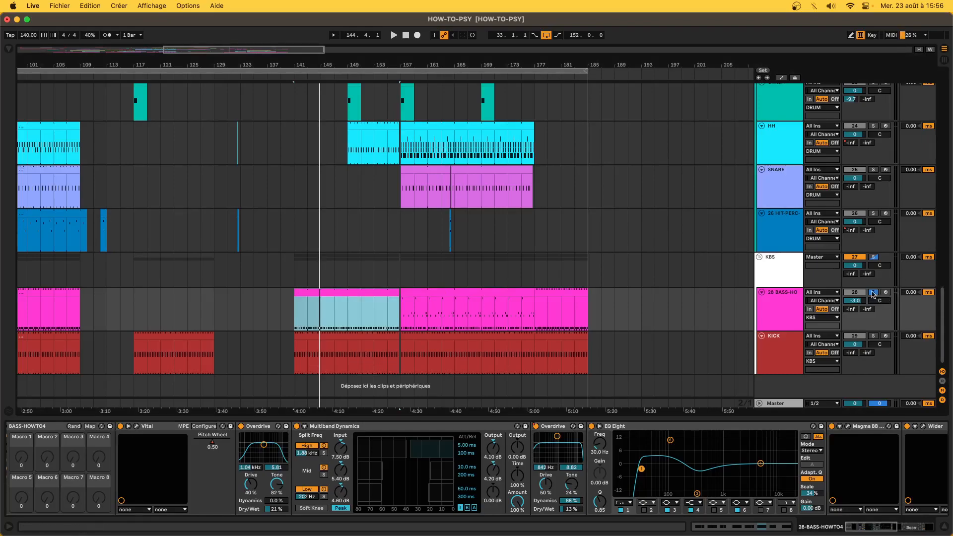
- Unsolo BASS-HO and play the full mix from bar 141
click(301, 301)
click(874, 292)
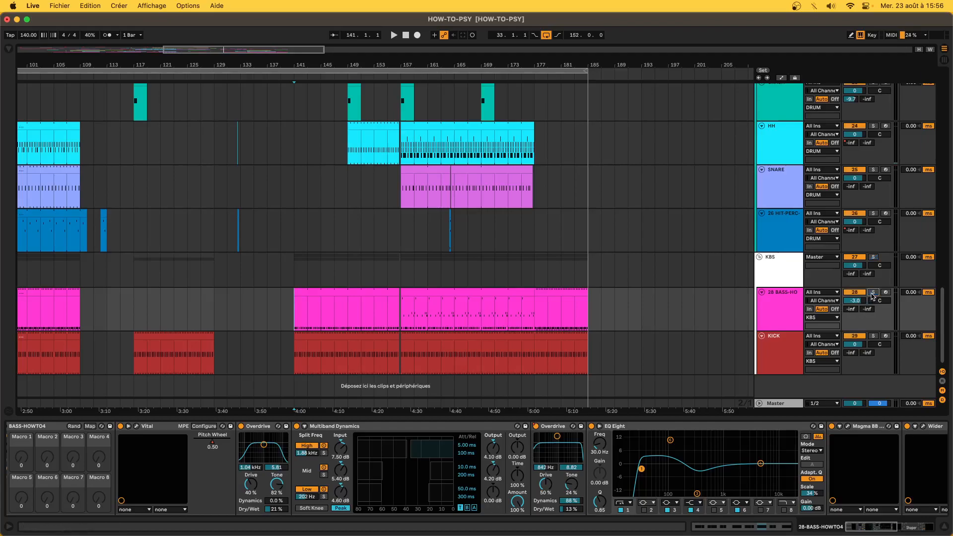
key(space)
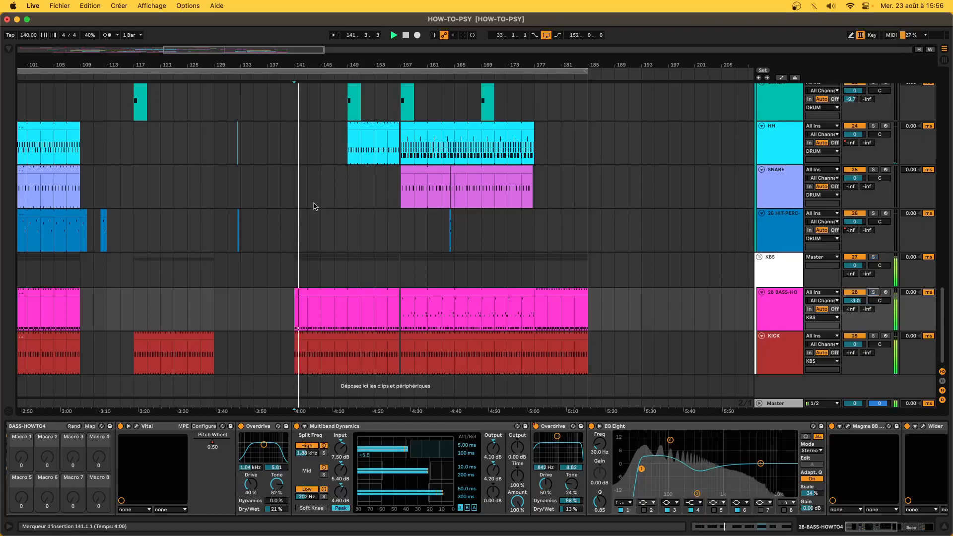
scroll(314, 206, up, 15)
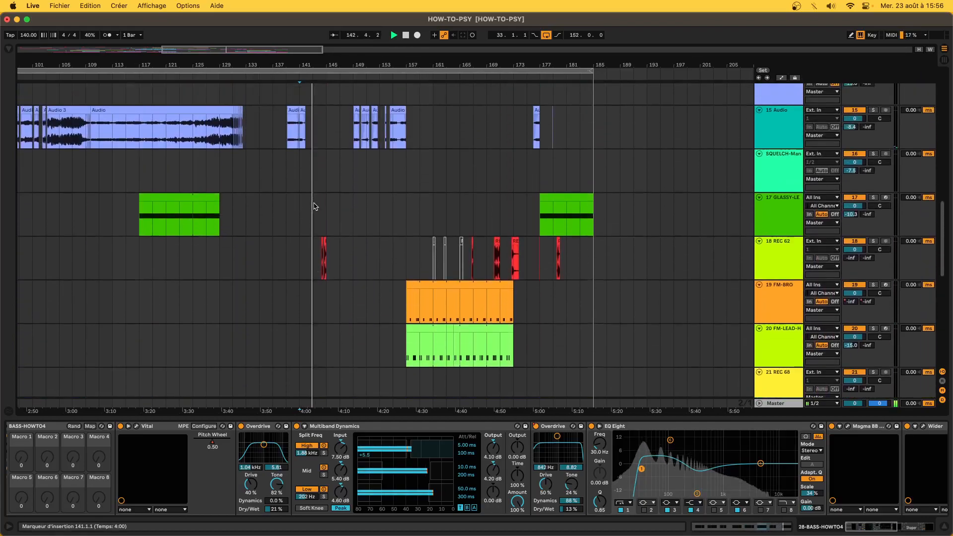
scroll(314, 206, down, 15)
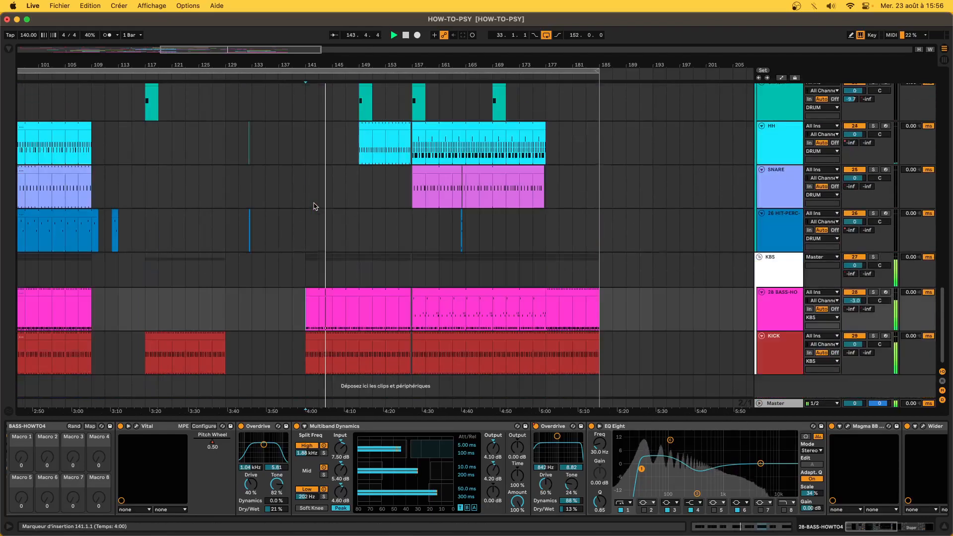
scroll(313, 206, left, 1)
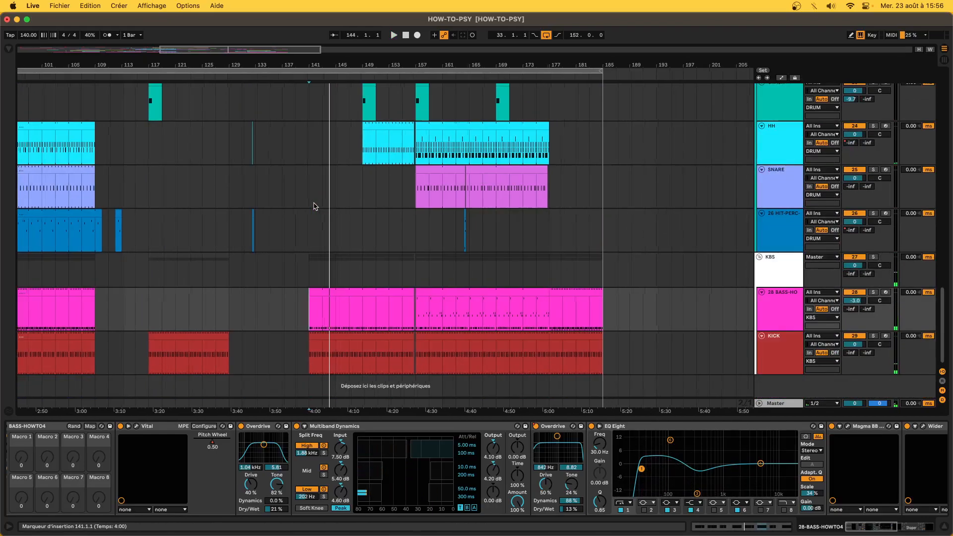
- Mark bass-clip bars 141–149 and 157–175, then select the FM-BRO clip to show its devices
drag(318, 317, 361, 316)
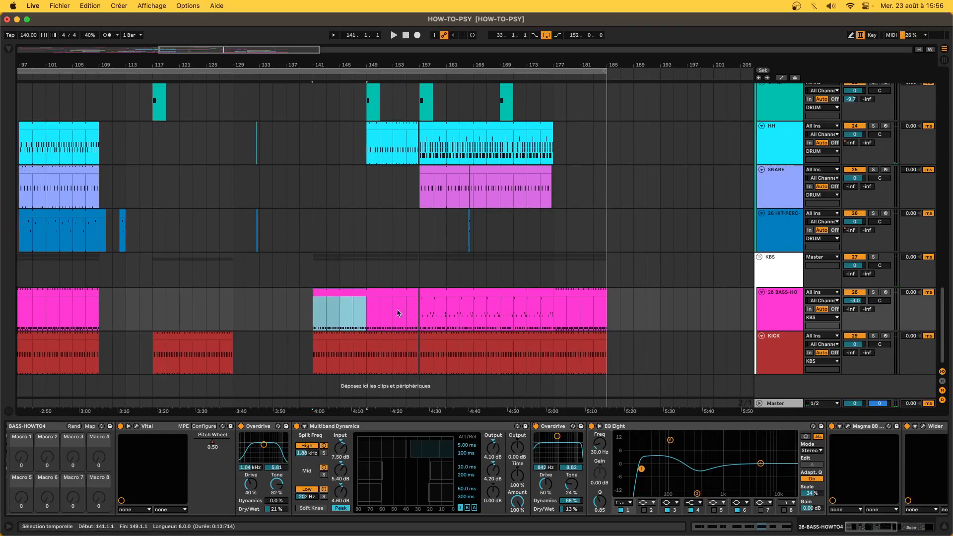
drag(417, 309, 565, 319)
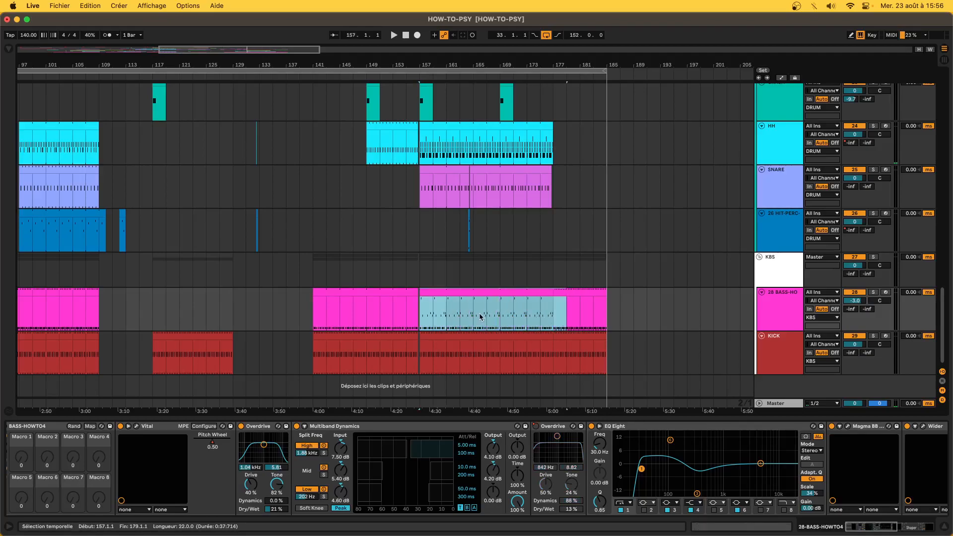
scroll(430, 201, up, 5)
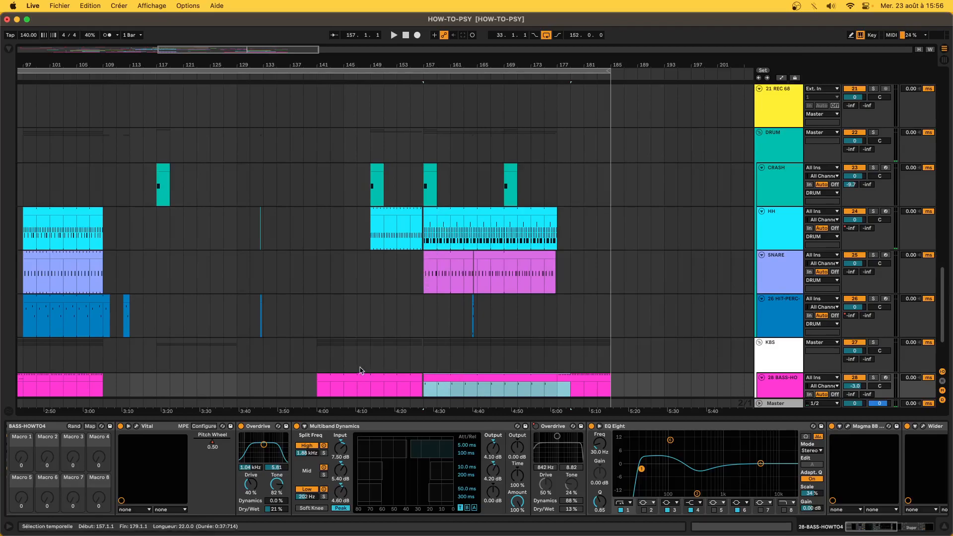
scroll(491, 201, up, 3)
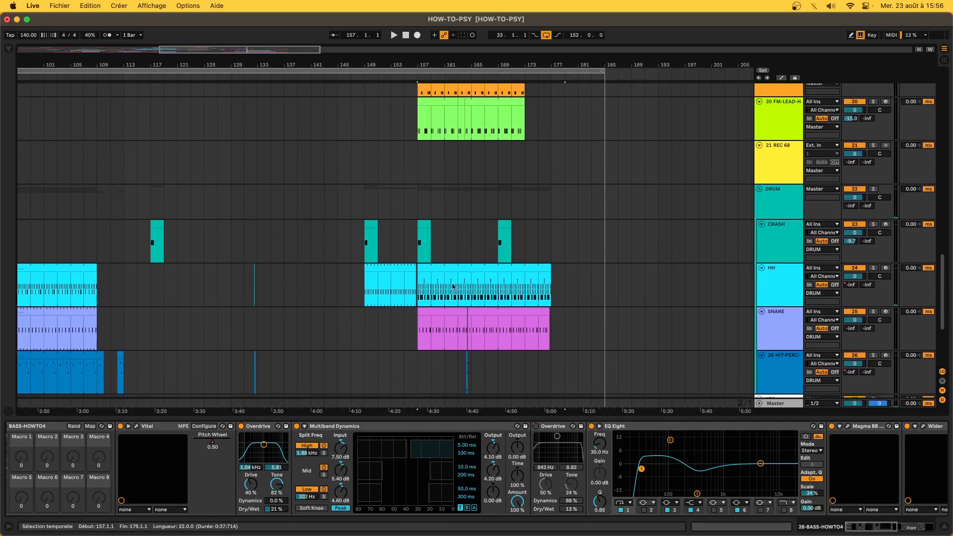
scroll(489, 197, up, 7)
click(432, 223)
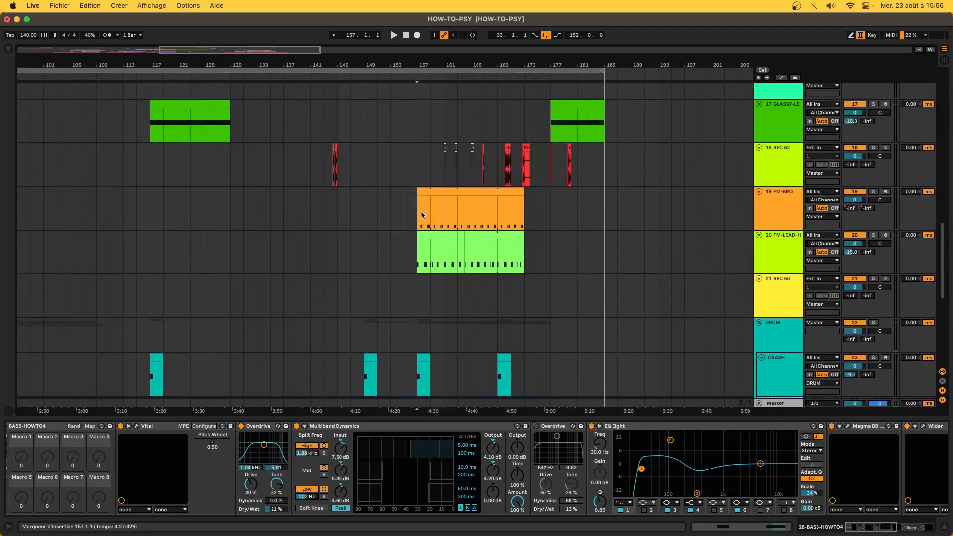
scroll(381, 318, down, 17)
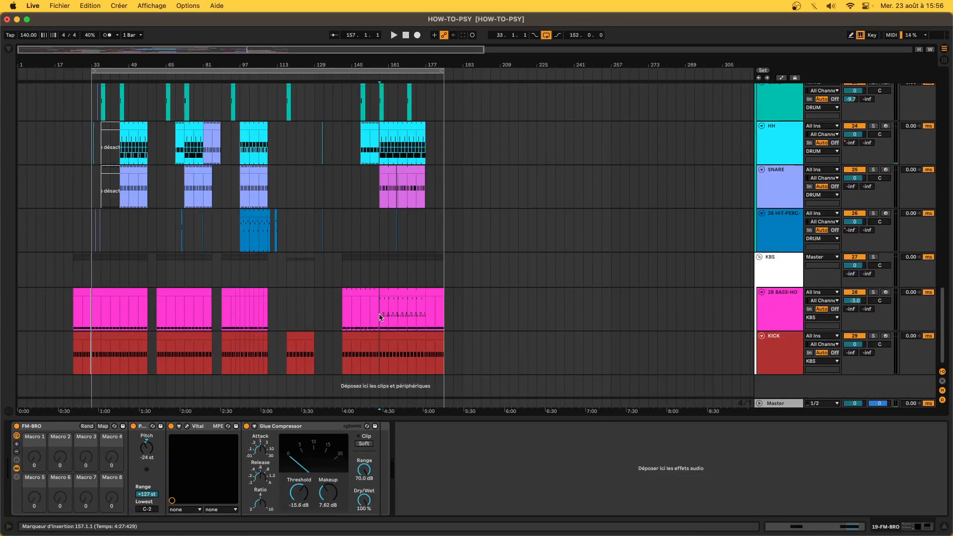
- Select the GLASSY lead clip at bar 177 and open its Vital synth window
scroll(380, 317, up, 18)
click(304, 217)
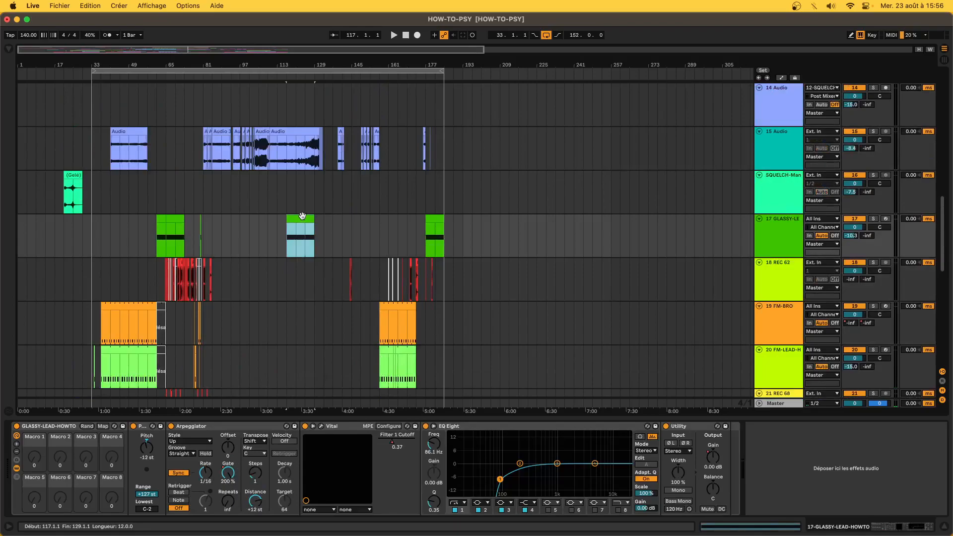
click(437, 218)
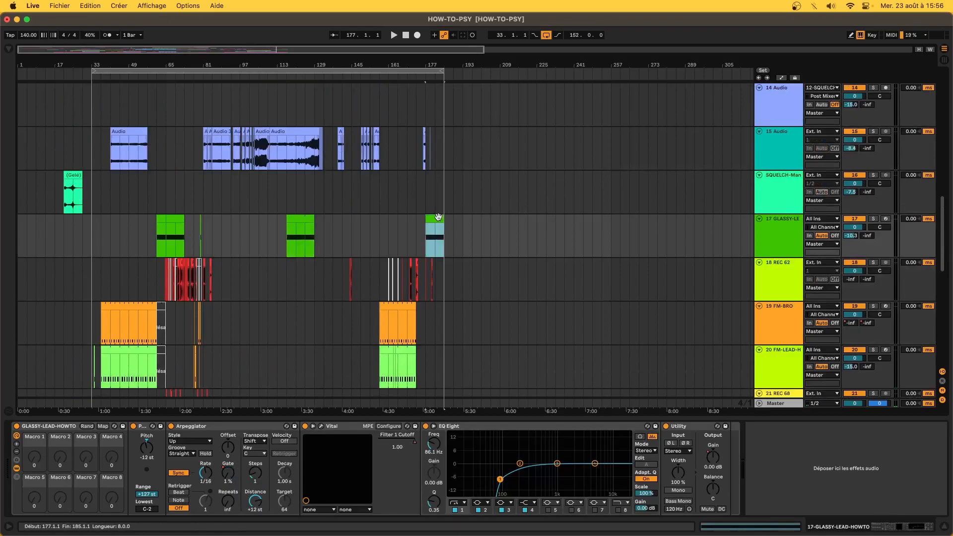
click(321, 427)
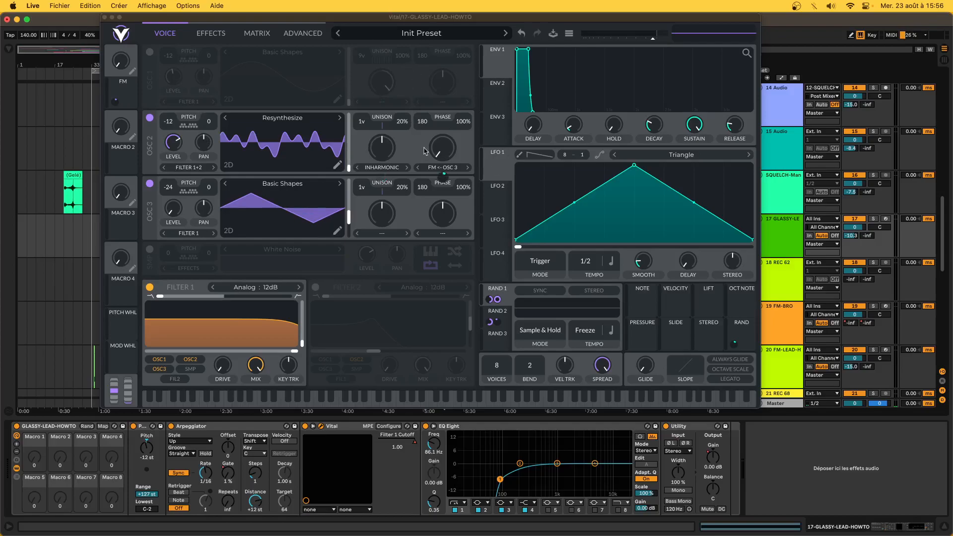
- Switch on Vital's Oscillator 1, check its unison value entry, then view the Effects and Advanced pages
click(149, 52)
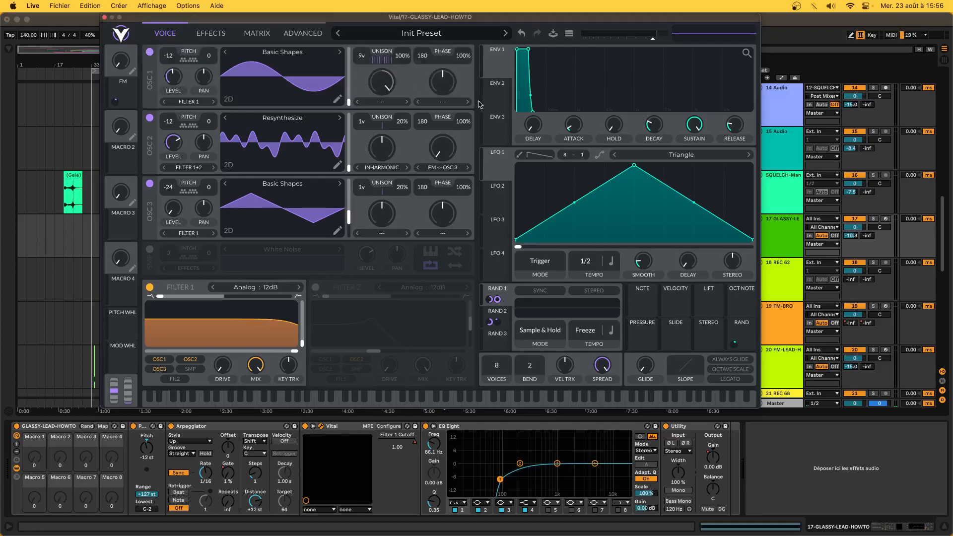
right_click(383, 62)
click(394, 81)
key(Return)
click(211, 31)
click(298, 33)
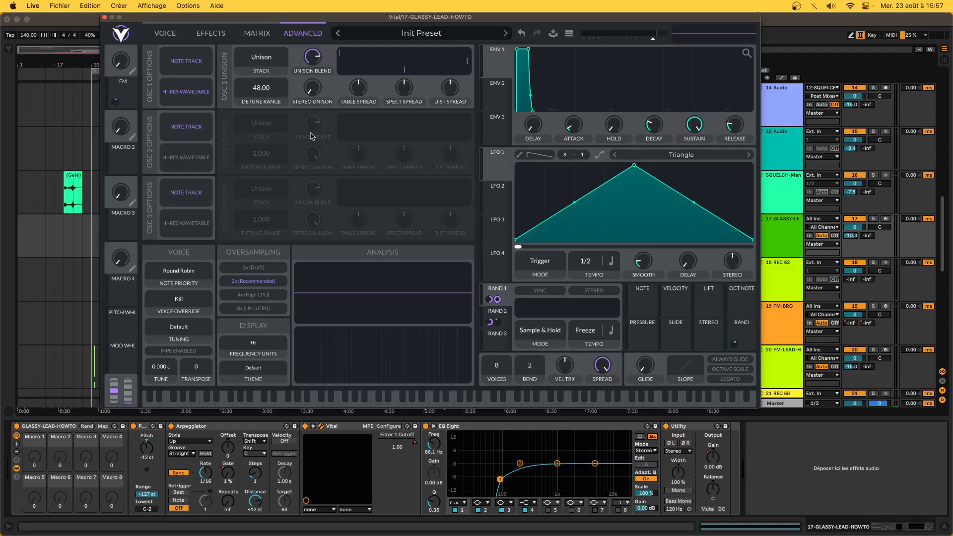
- Return to Vital's Voice page, check Oscillator 2's wavetable options, and switch Oscillator 1 off
click(183, 37)
right_click(305, 144)
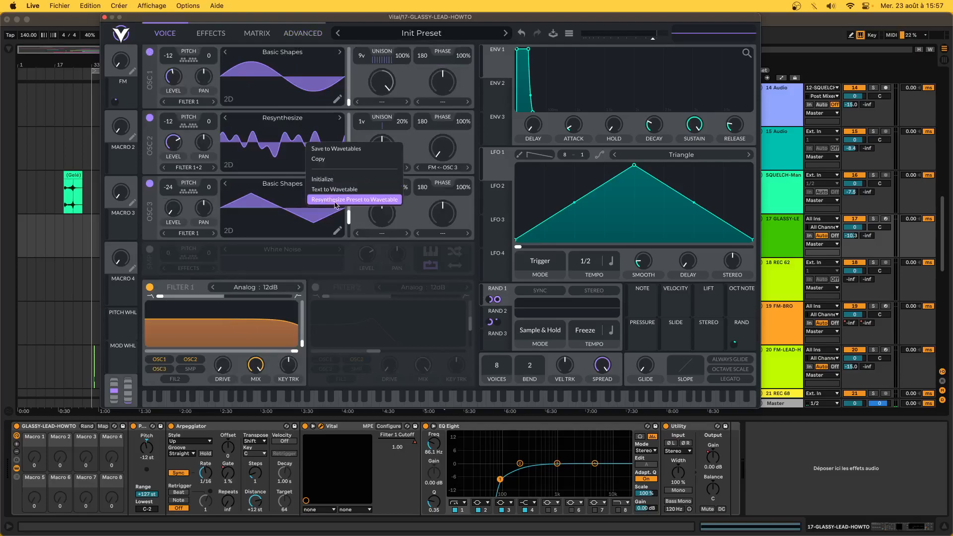
click(216, 149)
click(149, 52)
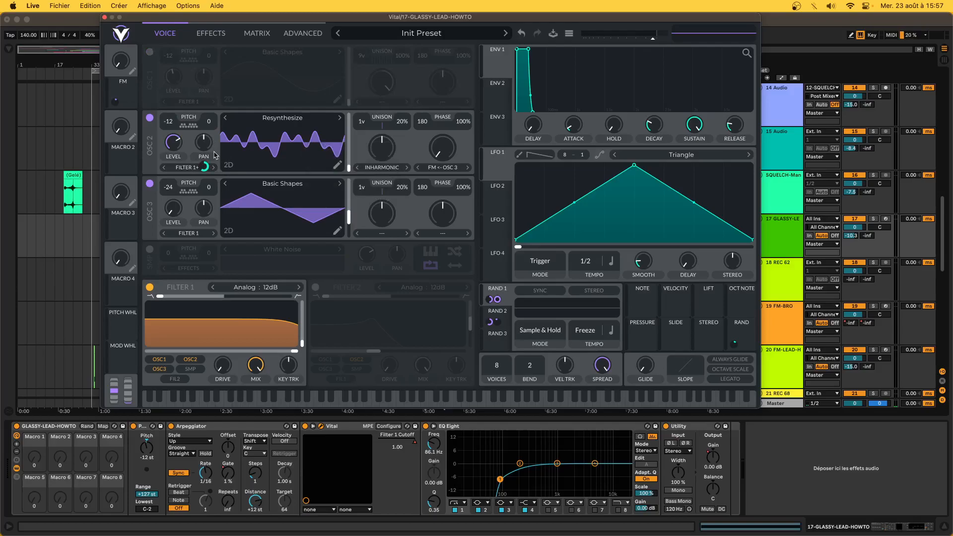
- Route Random 2 modulation onto Oscillator 2's level and pan, and show the Rand 2 source settings
mouse_move(204, 168)
mouse_move(204, 168)
mouse_down()
mouse_move(179, 146)
mouse_move(208, 150)
mouse_up()
drag(299, 154, 443, 152)
mouse_move(447, 177)
mouse_move(119, 81)
mouse_move(207, 168)
click(506, 314)
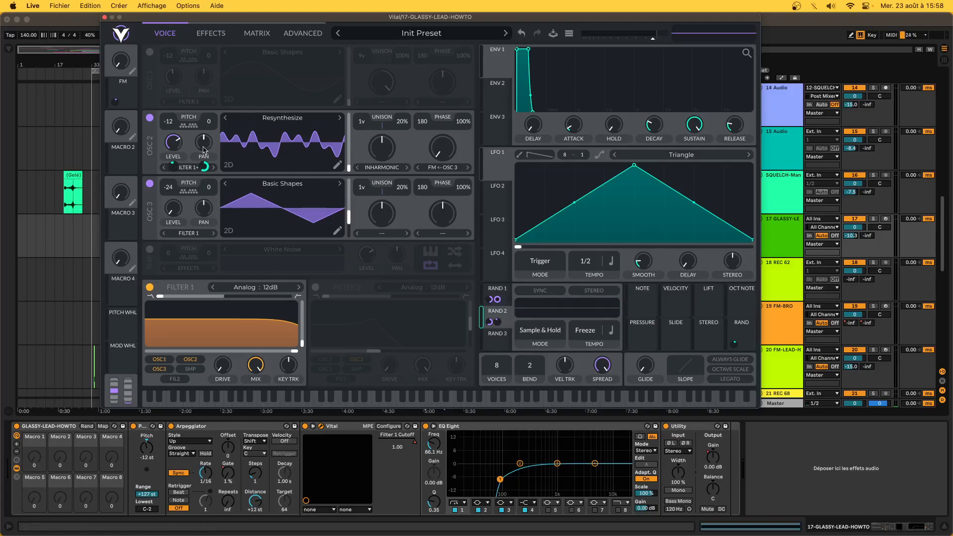
mouse_move(207, 167)
mouse_move(205, 143)
mouse_move(172, 145)
mouse_move(173, 168)
click(251, 34)
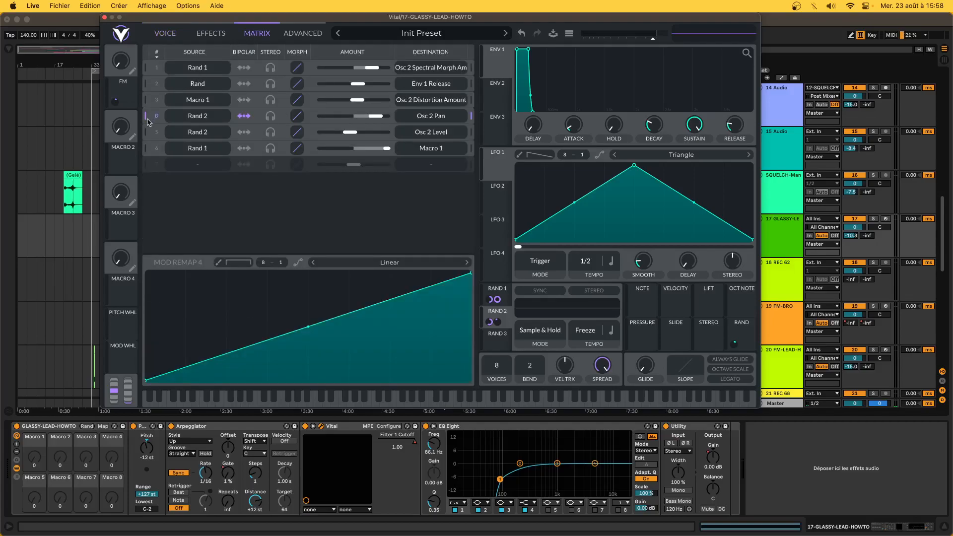
click(144, 134)
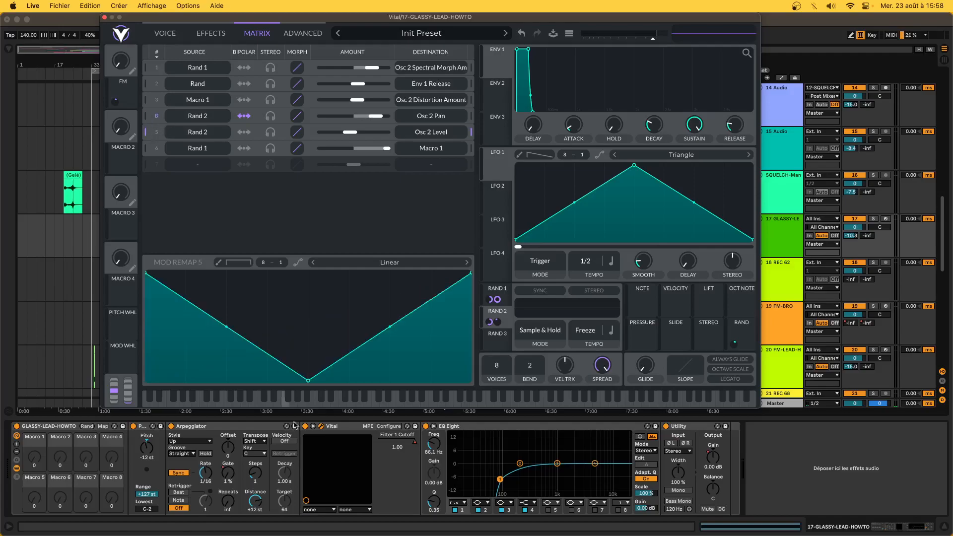
mouse_move(309, 383)
mouse_down()
mouse_move(313, 254)
mouse_move(300, 365)
mouse_move(308, 381)
mouse_up()
click(175, 32)
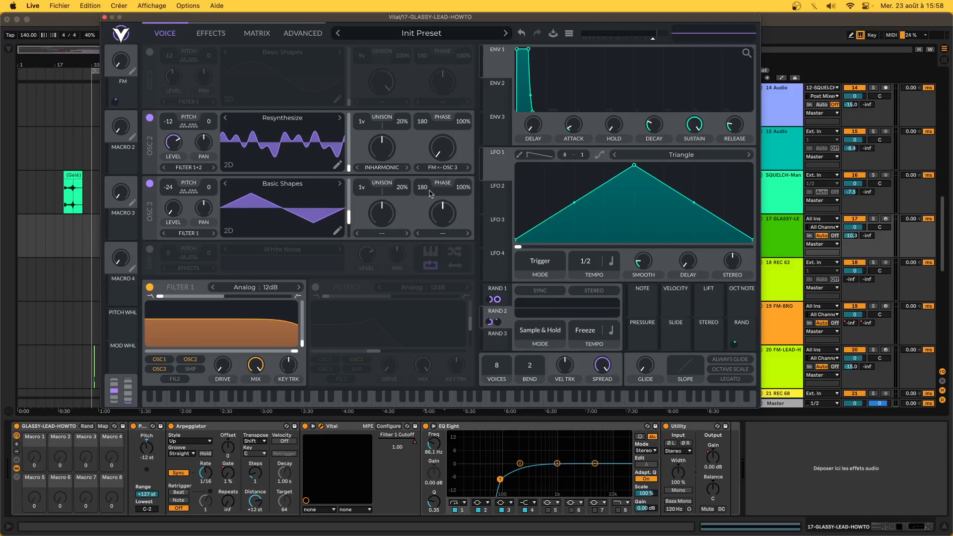
- Glance at Vital's Effects page and EQ high band, return to Voice, then close the synth window
click(211, 33)
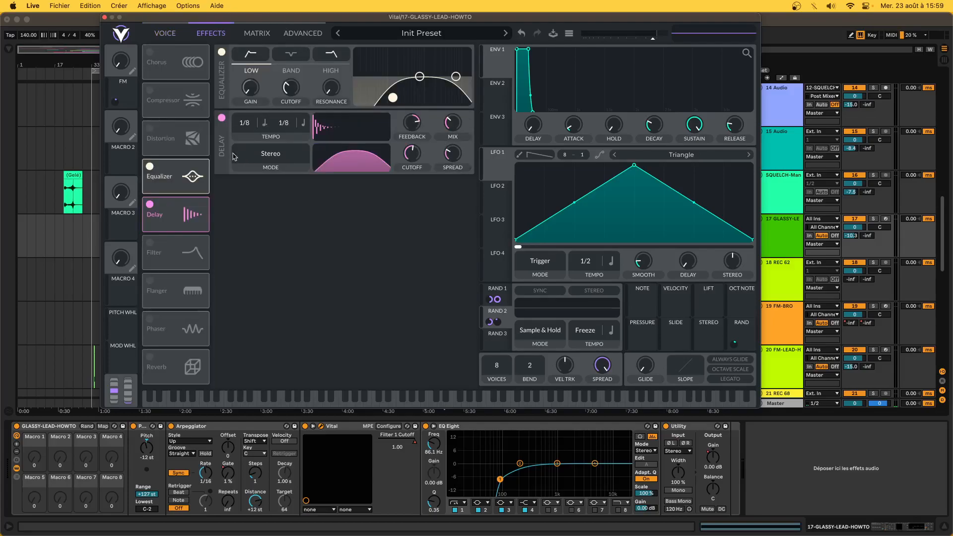
click(456, 77)
click(165, 34)
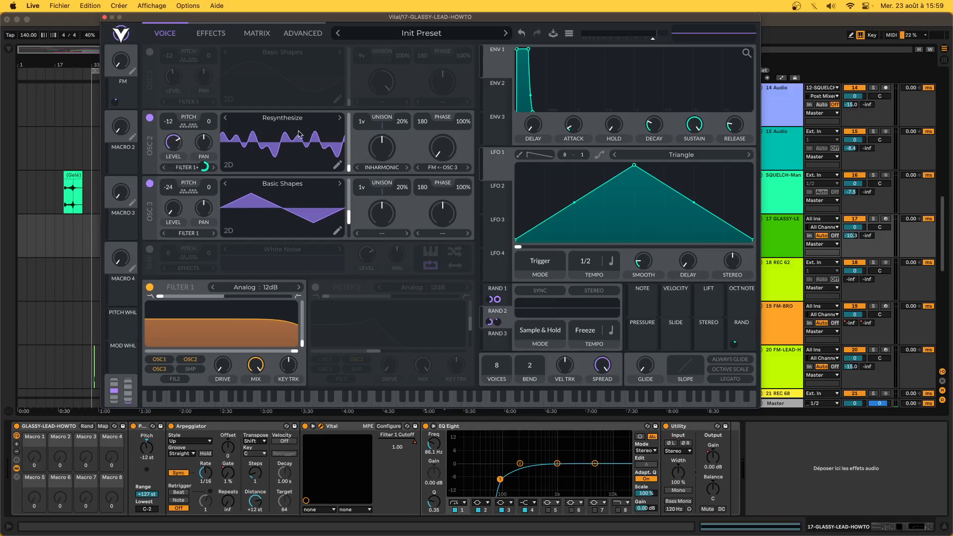
mouse_move(384, 177)
click(105, 18)
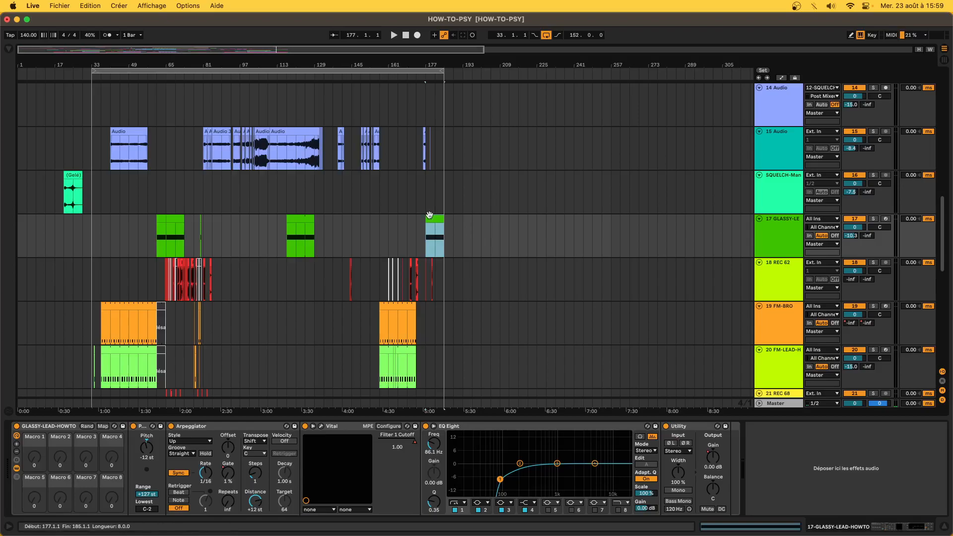
- Solo the GLASSY lead and play it from bar 177, then unsolo it
click(873, 218)
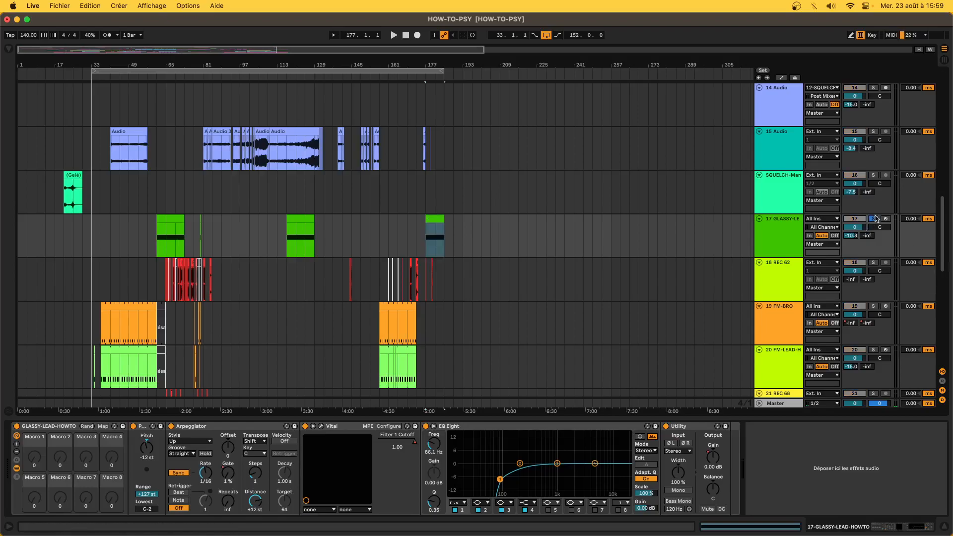
click(446, 222)
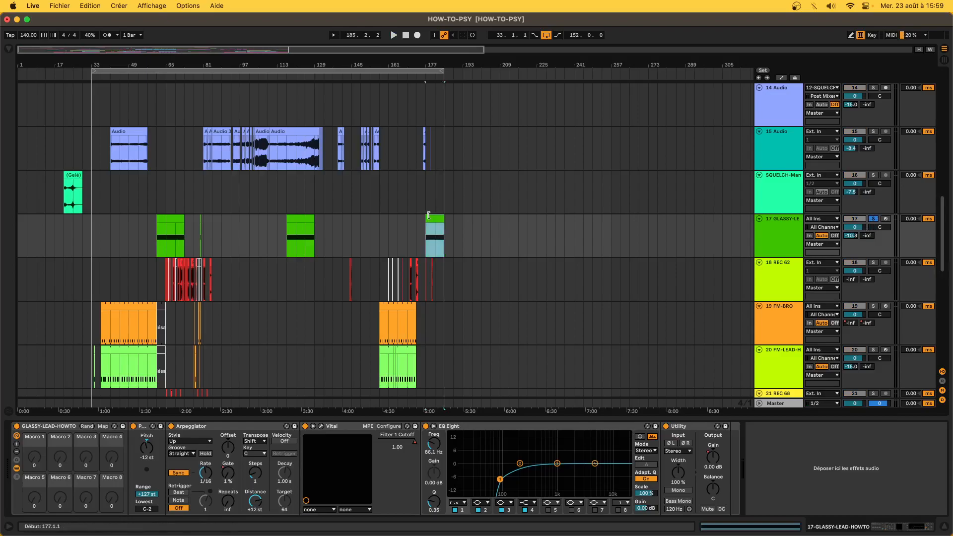
key(space)
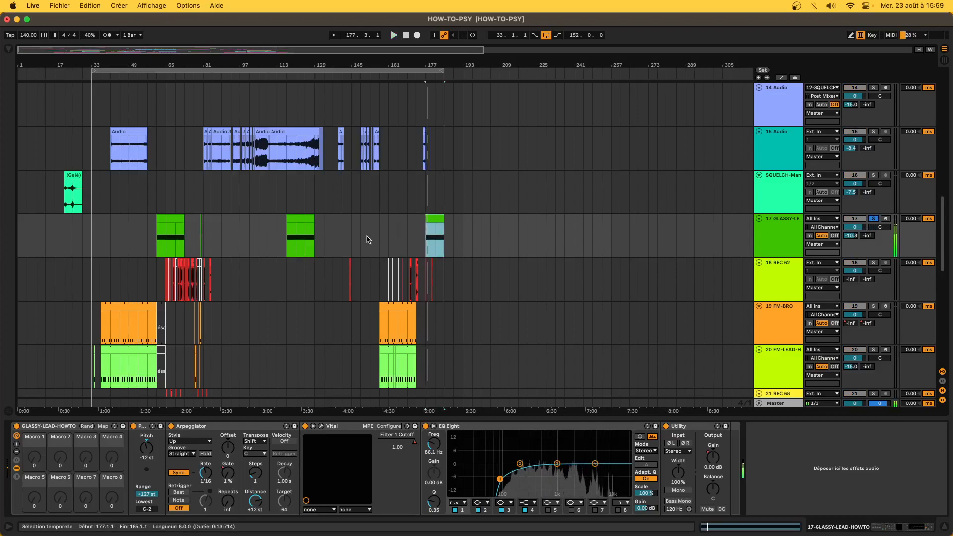
click(874, 220)
- Select the APEAL-HOWTO clip on track 8 to show its device chain
scroll(405, 192, up, 10)
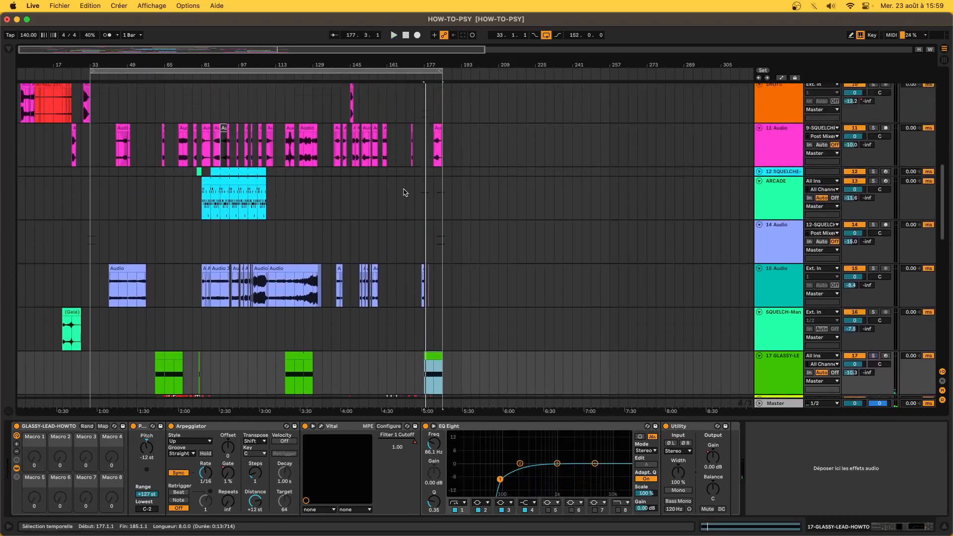
scroll(405, 193, up, 3)
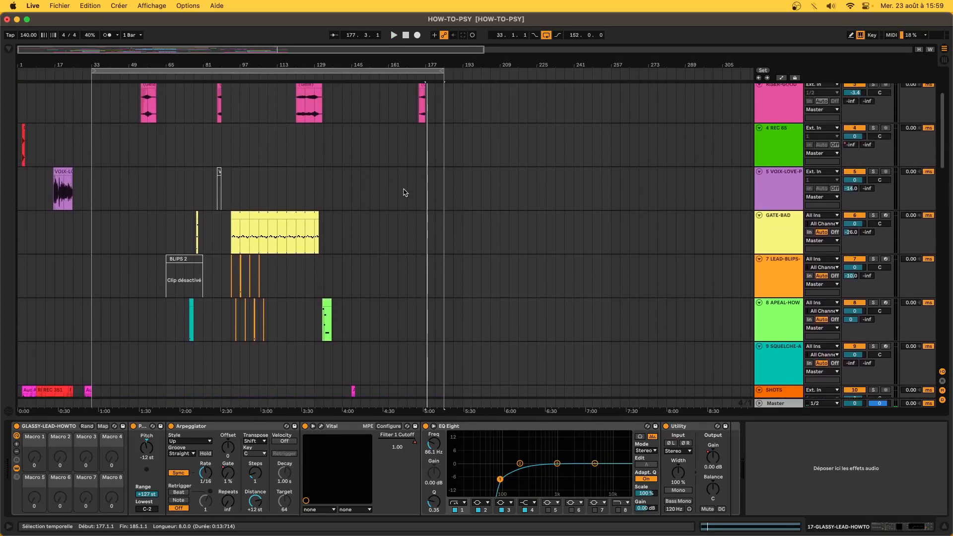
click(329, 316)
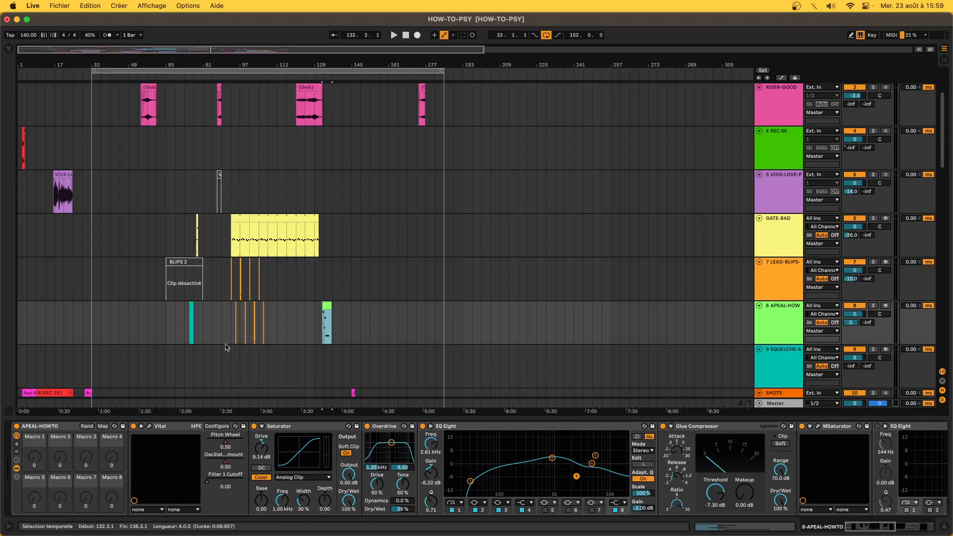
click(150, 427)
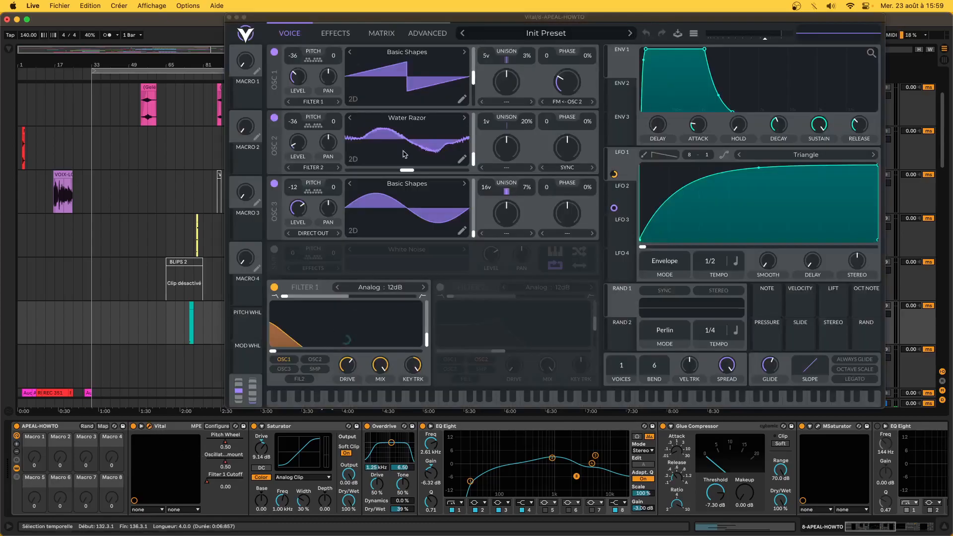
click(332, 33)
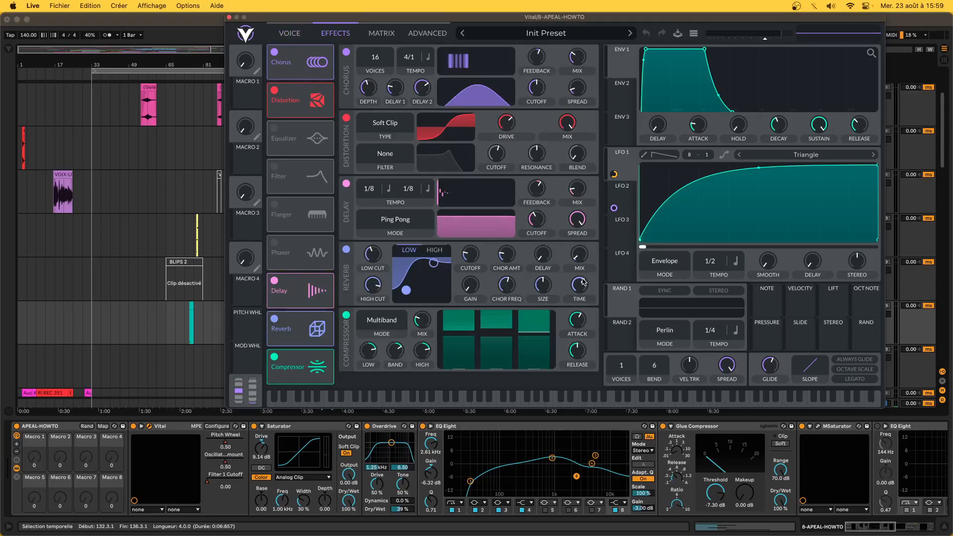
mouse_move(584, 286)
mouse_move(430, 320)
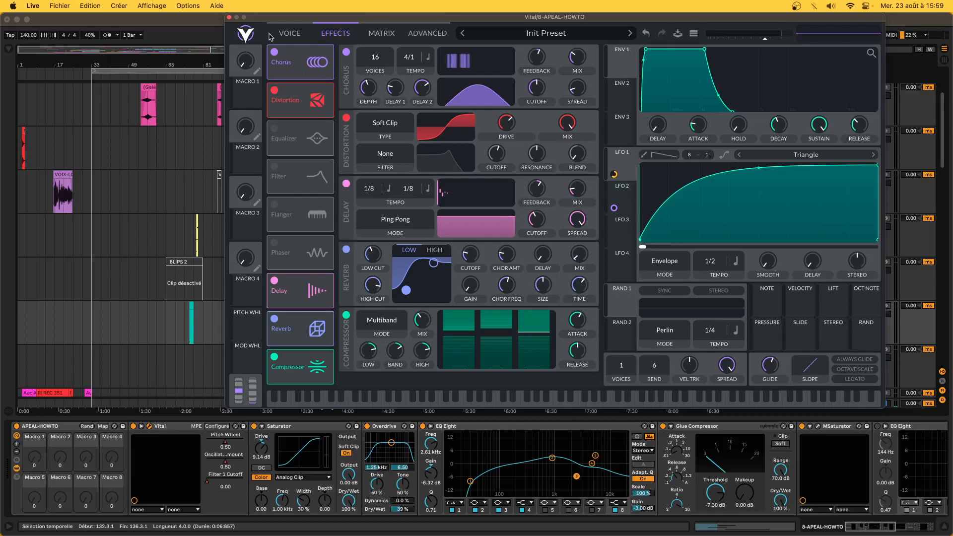
click(229, 19)
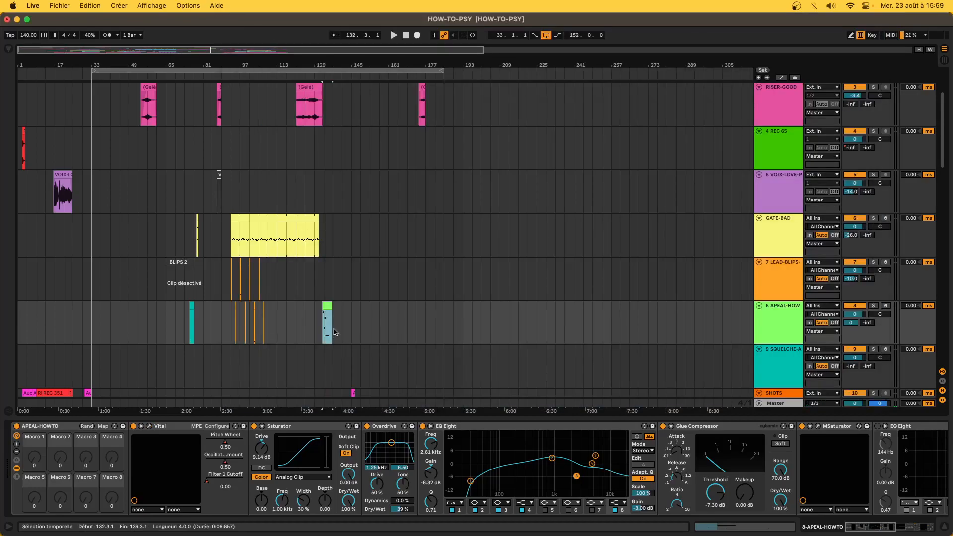
- Raise the Reverb Decay automation around bar 129 and play it back from bar 133
key(a)
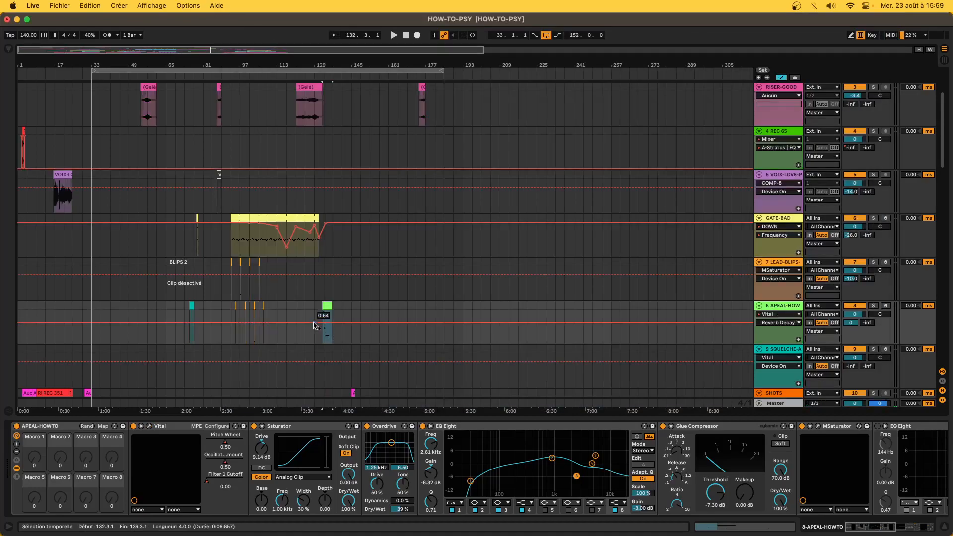
drag(313, 312, 355, 318)
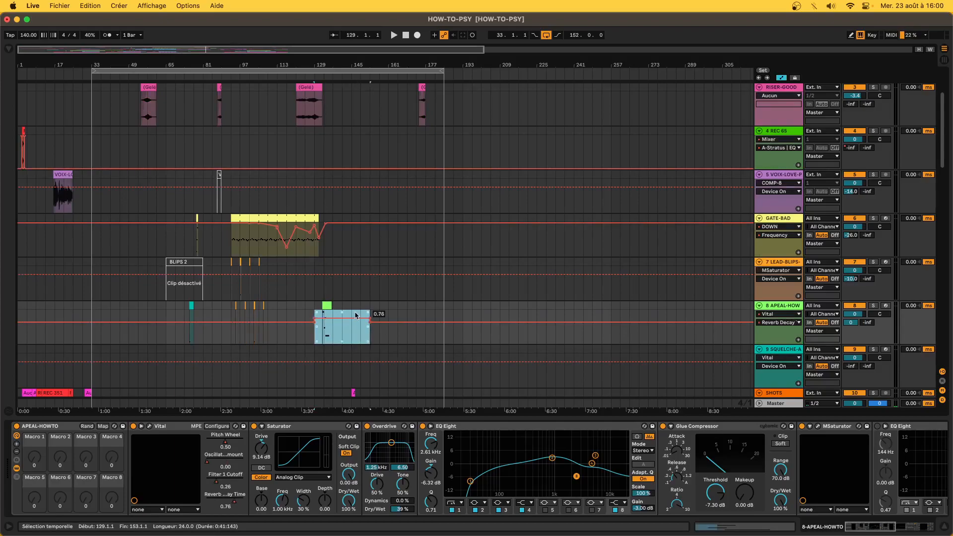
click(323, 331)
key(space)
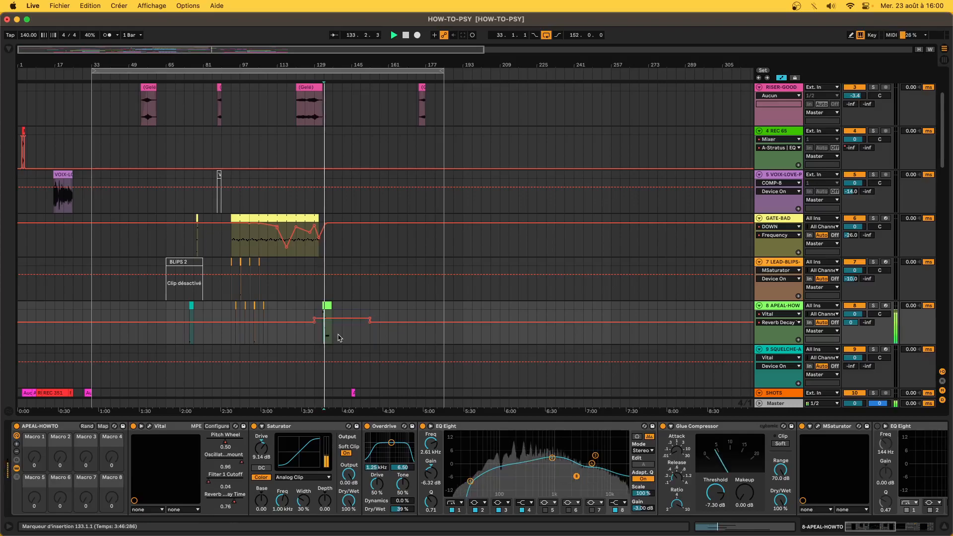
scroll(338, 338, down, 10)
scroll(338, 338, down, 8)
scroll(338, 338, up, 11)
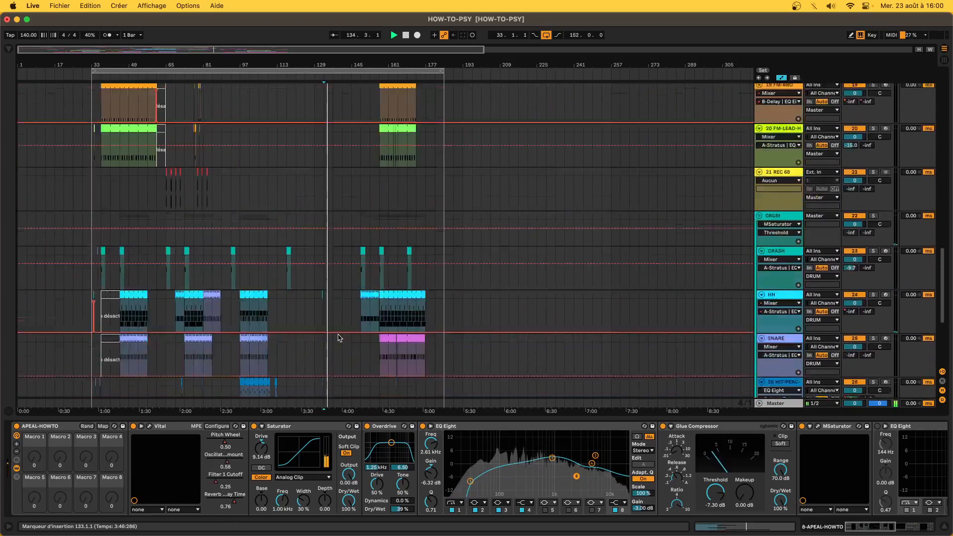
scroll(338, 338, up, 6)
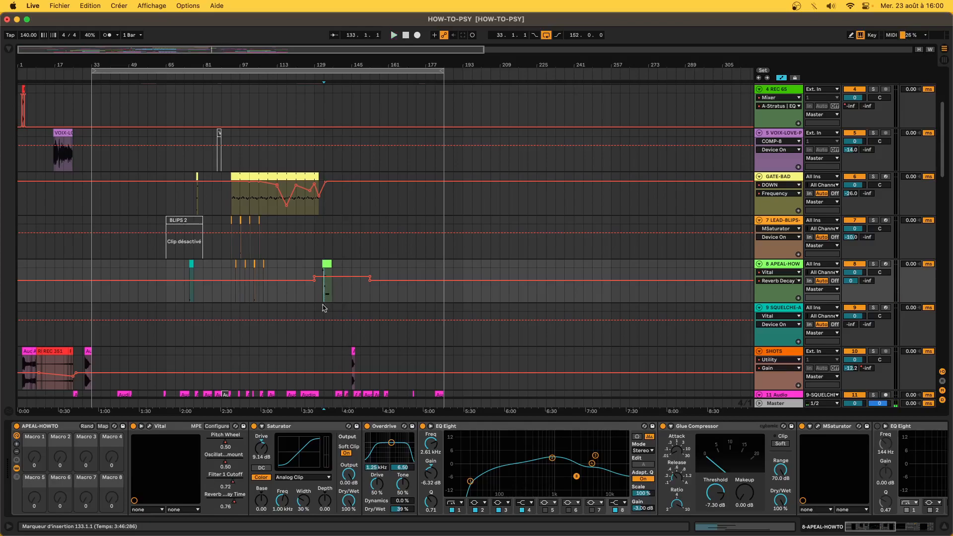
- Touch Vital's Reverb Mix so it appears in the APEAL-HOWTO lane, then select bars 129–149
click(149, 427)
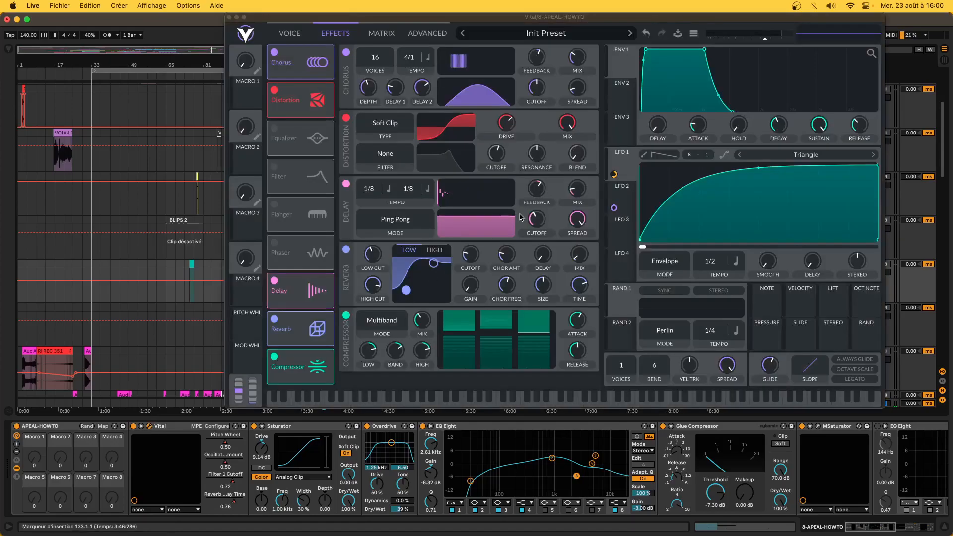
click(581, 259)
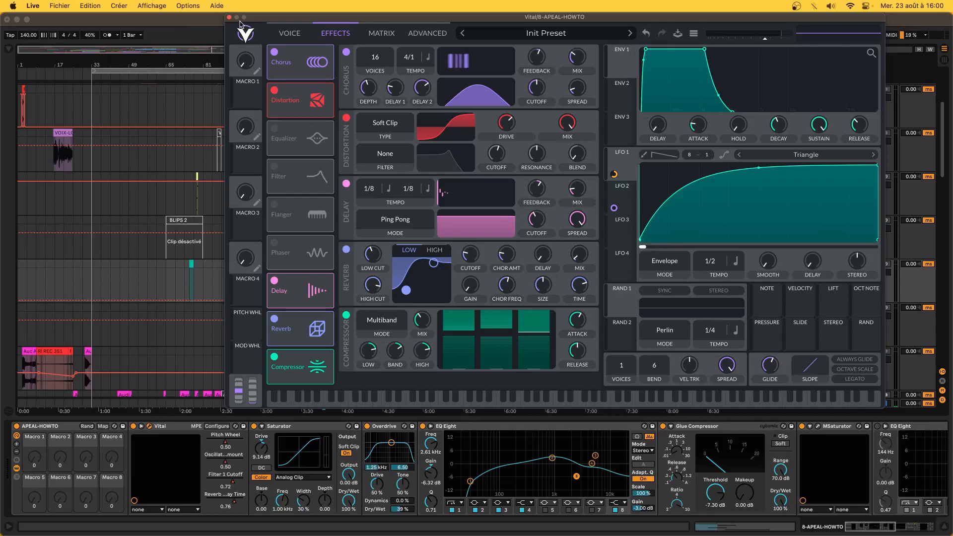
click(229, 16)
drag(317, 291, 348, 290)
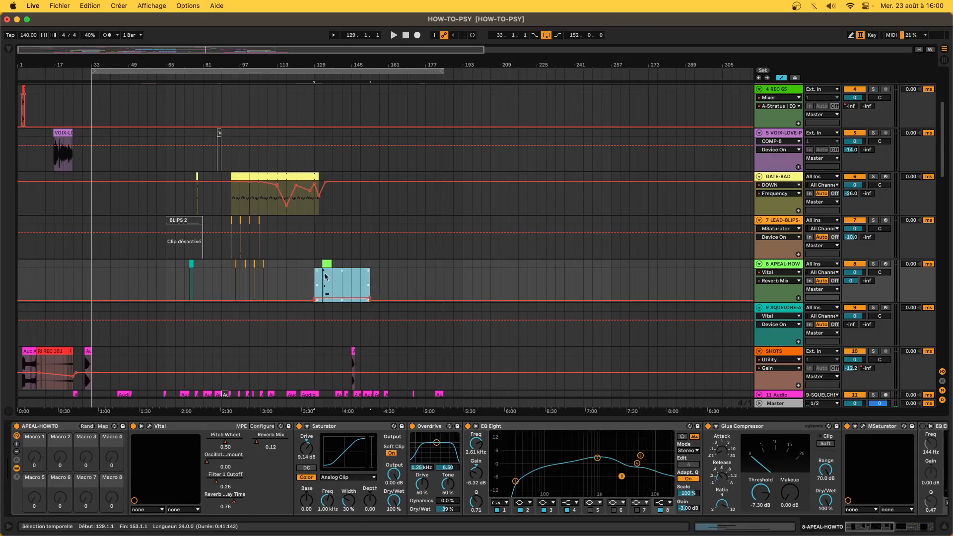
- Move track 8's Reverb Mix breakpoints from bar 129 toward the green clip's start, deleting one
click(322, 270)
scroll(299, 284, up, 6)
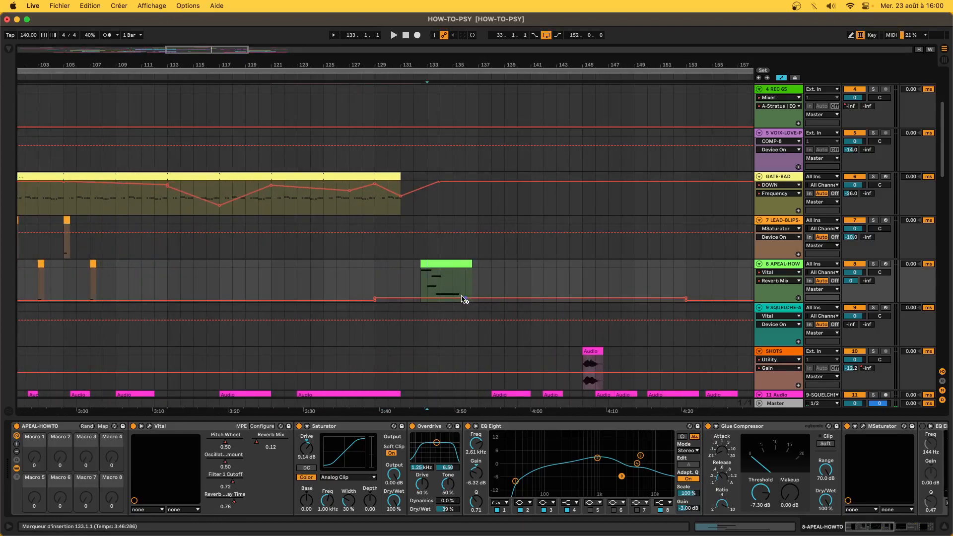
click(375, 299)
drag(374, 299, 413, 298)
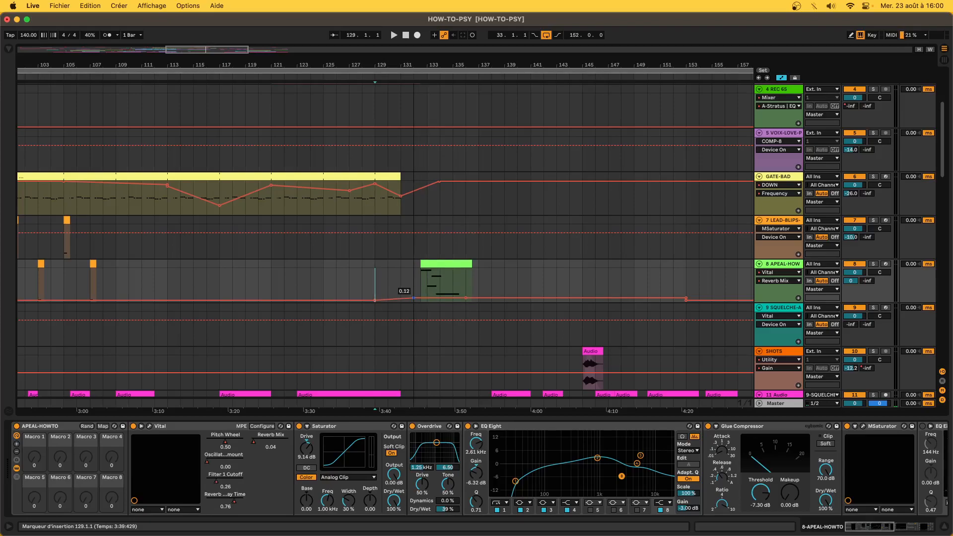
scroll(414, 299, up, 5)
drag(416, 300, 439, 308)
click(438, 300)
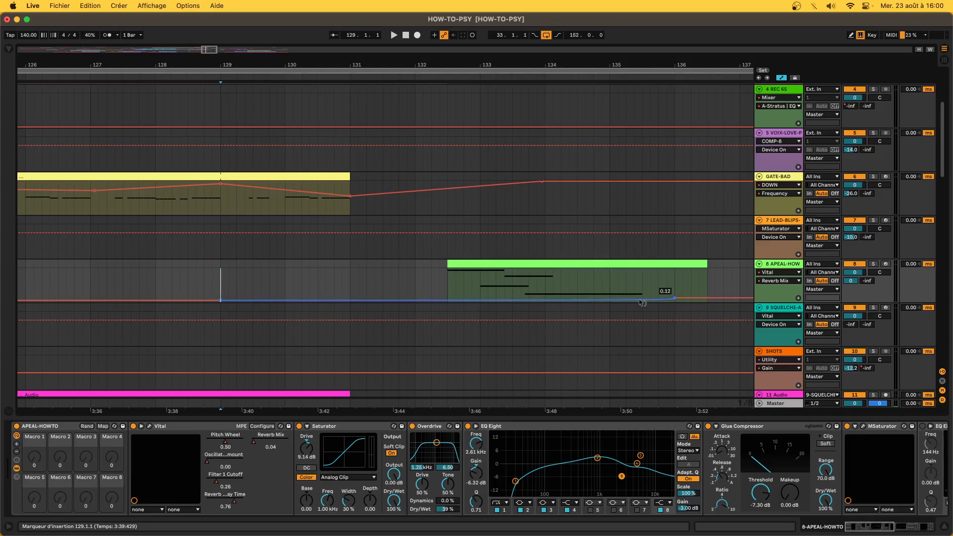
- Play from the green clip and raise the Reverb Mix after it into an upward curve
click(490, 264)
key(space)
scroll(490, 263, down, 5)
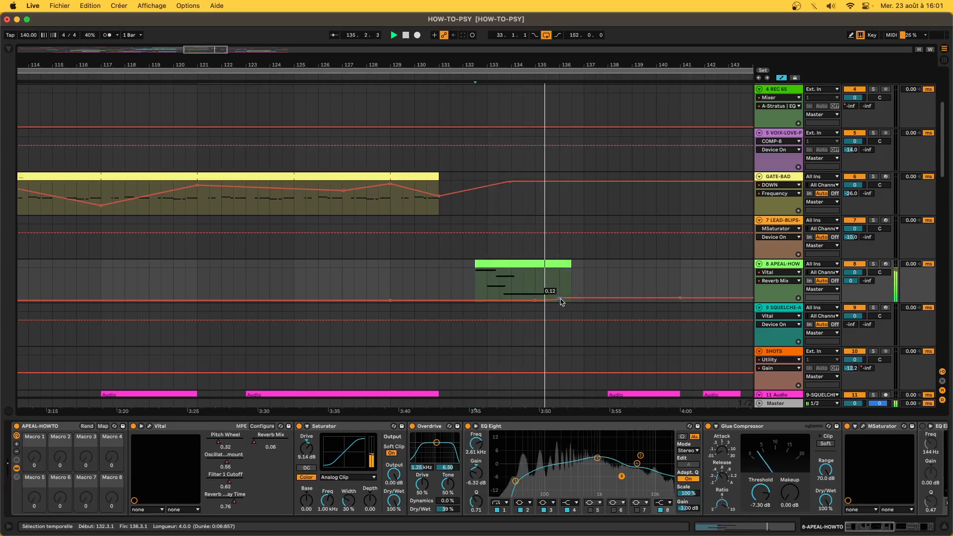
drag(563, 296, 559, 294)
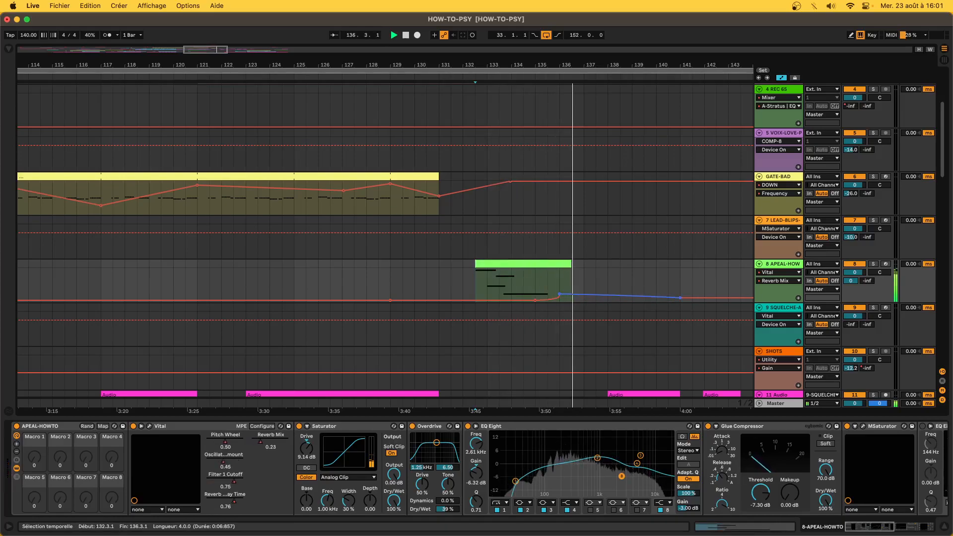
drag(617, 293, 626, 298)
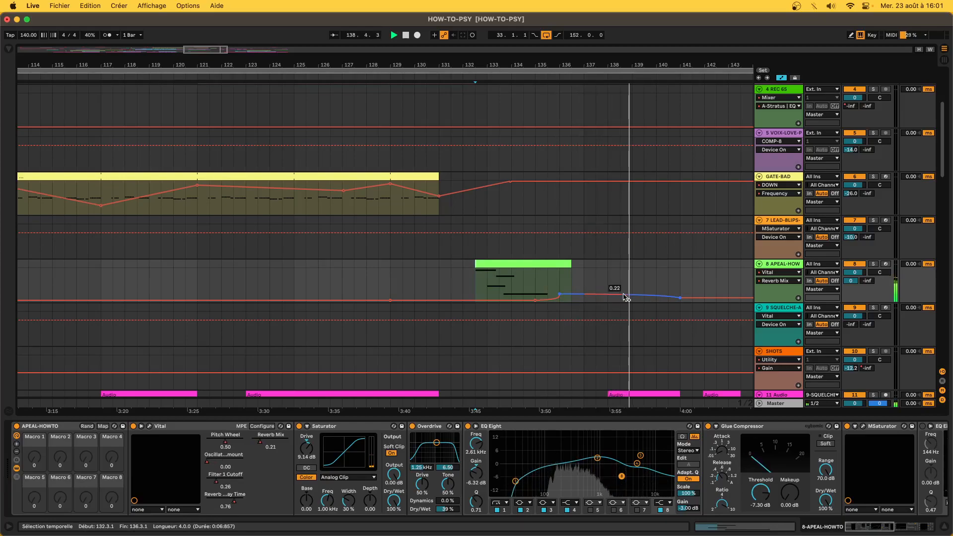
- Hide the automation lanes, zoom out, and scroll down to the drum tracks
key(a)
key(minus)
key(minus)
key(minus)
scroll(625, 297, down, 5)
scroll(625, 298, down, 10)
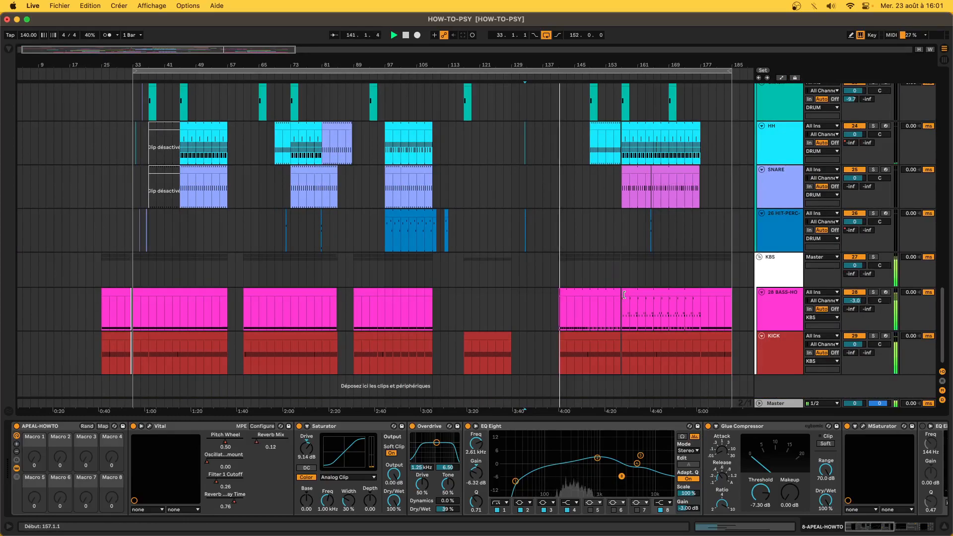
- Zoom in on the drum tracks around bar 141 and play from 139.4
key(space)
key(plus)
key(plus)
click(379, 222)
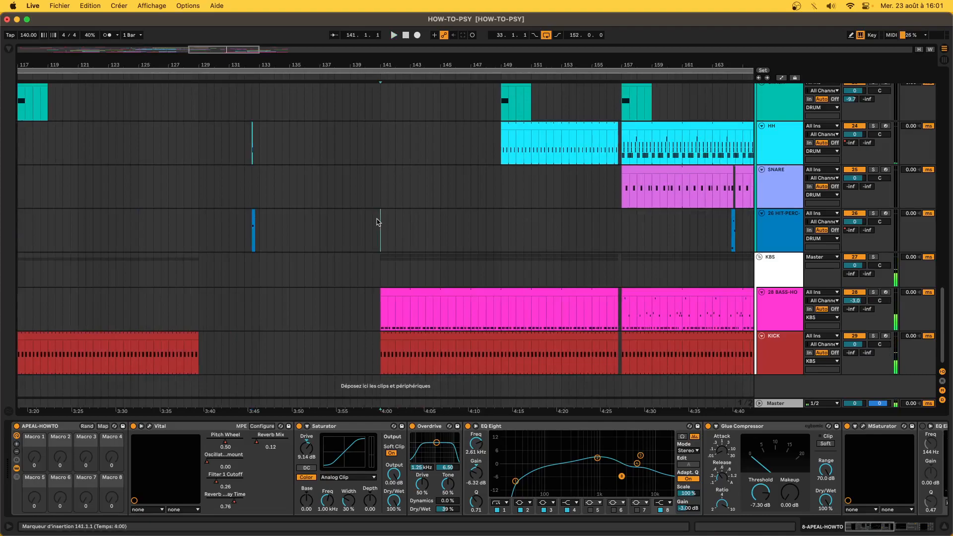
key(plus)
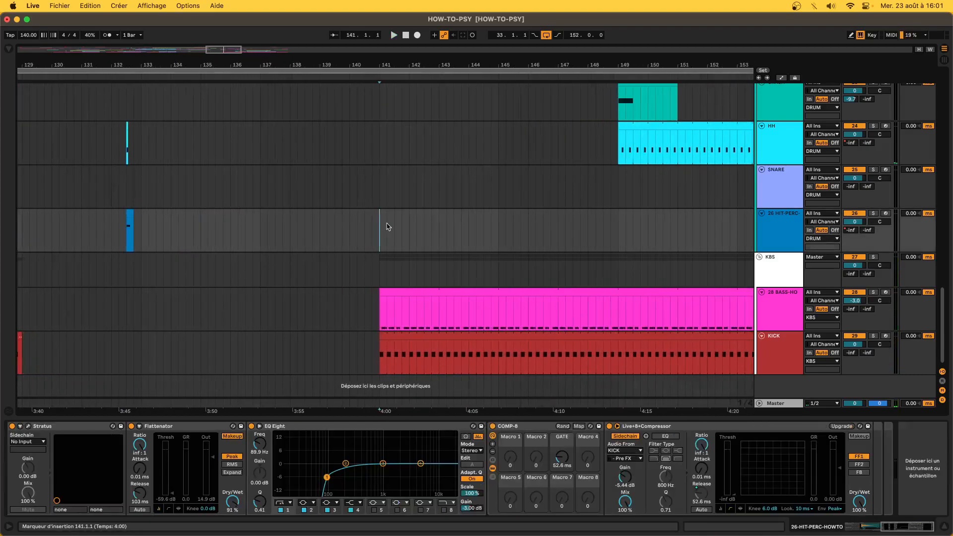
click(342, 239)
key(space)
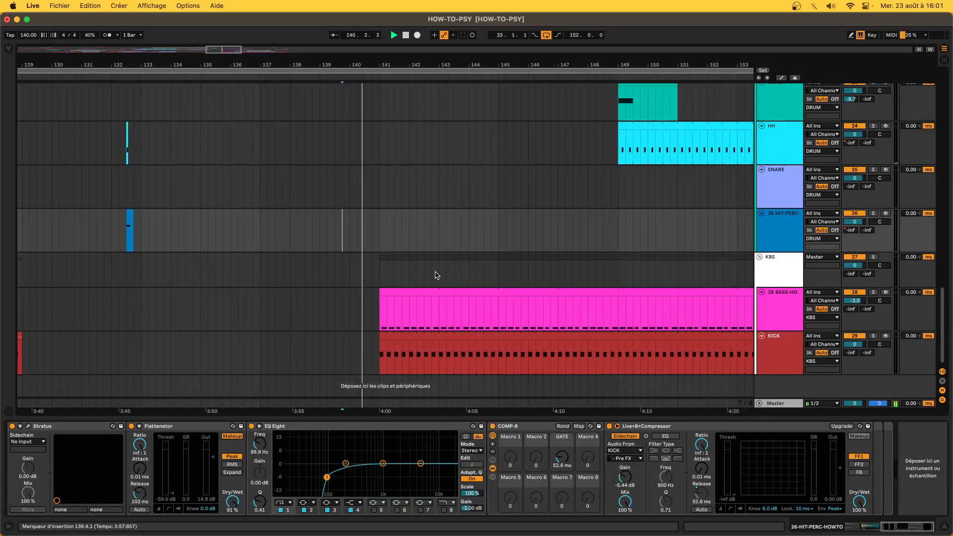
key(plus)
key(plus)
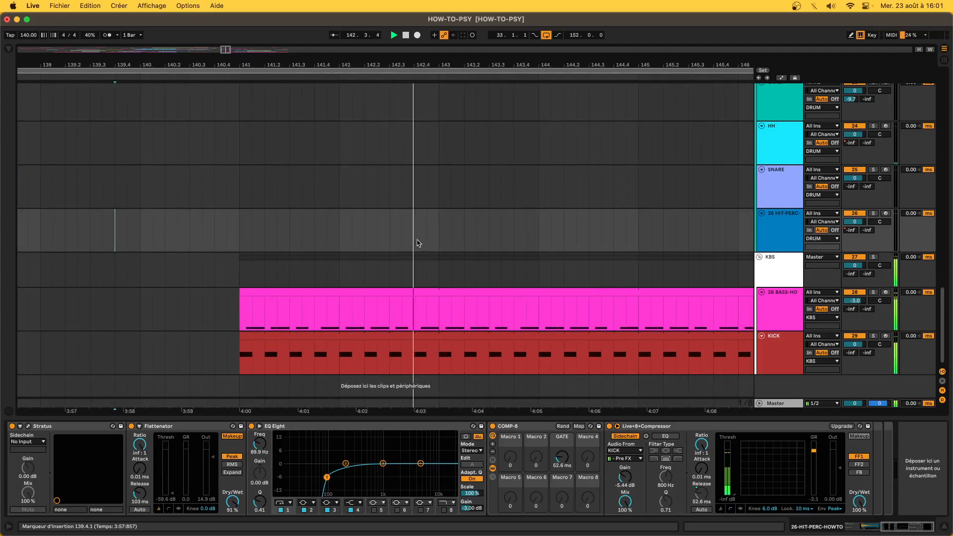
- Create an empty MIDI clip on HIT-PERC at 142.4 holding one snare note at its start
key(space)
double_click(416, 234)
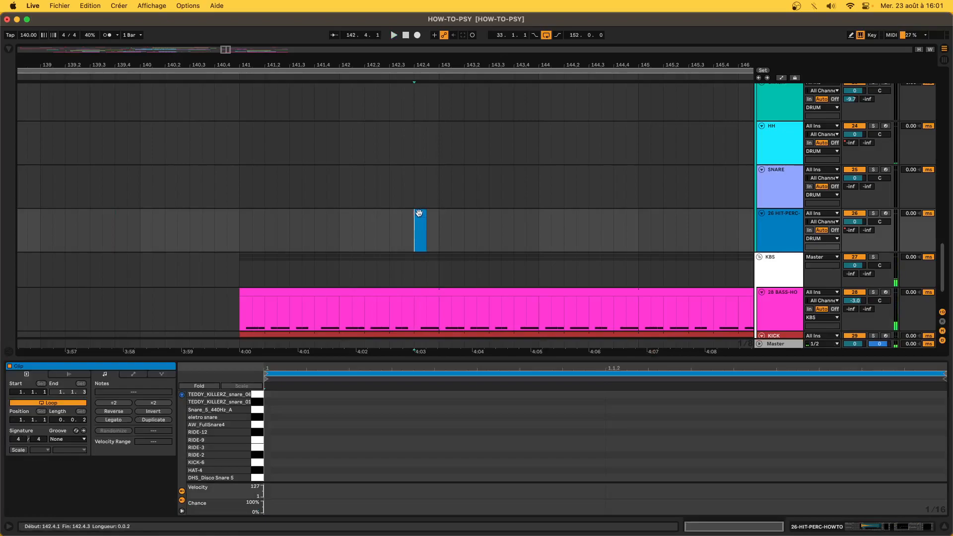
click(269, 434)
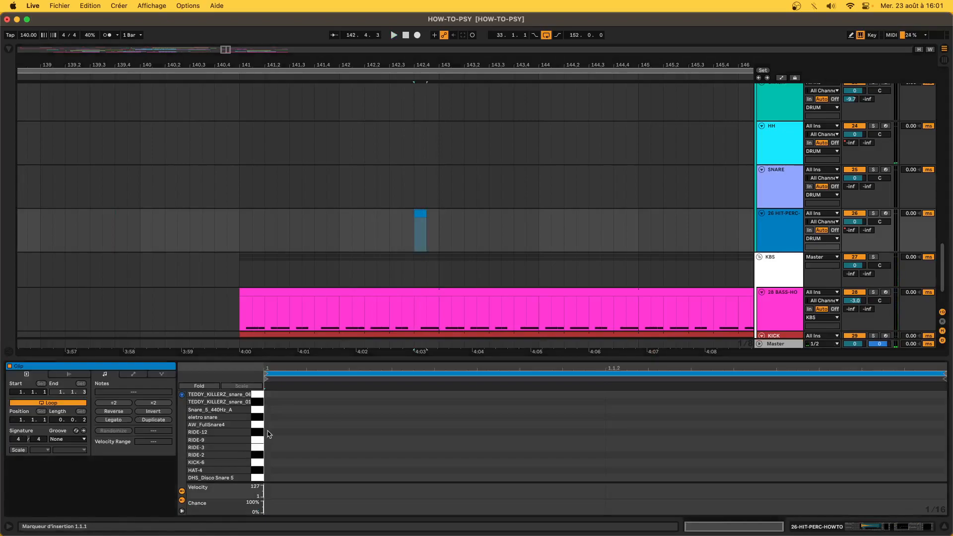
double_click(277, 394)
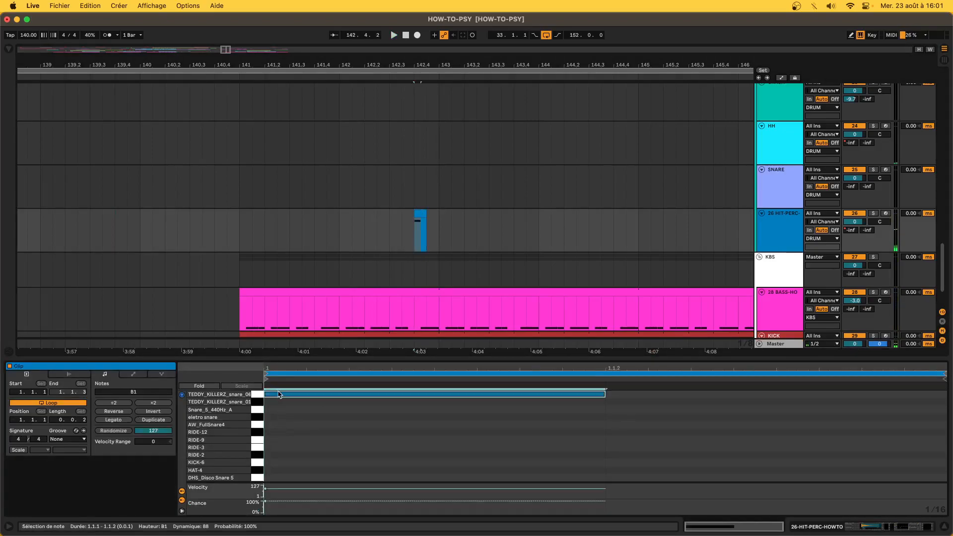
- Audition the snare clip, duplicate it right after itself, and show the HIT-PERC device chain
click(419, 221)
click(418, 214)
key(space)
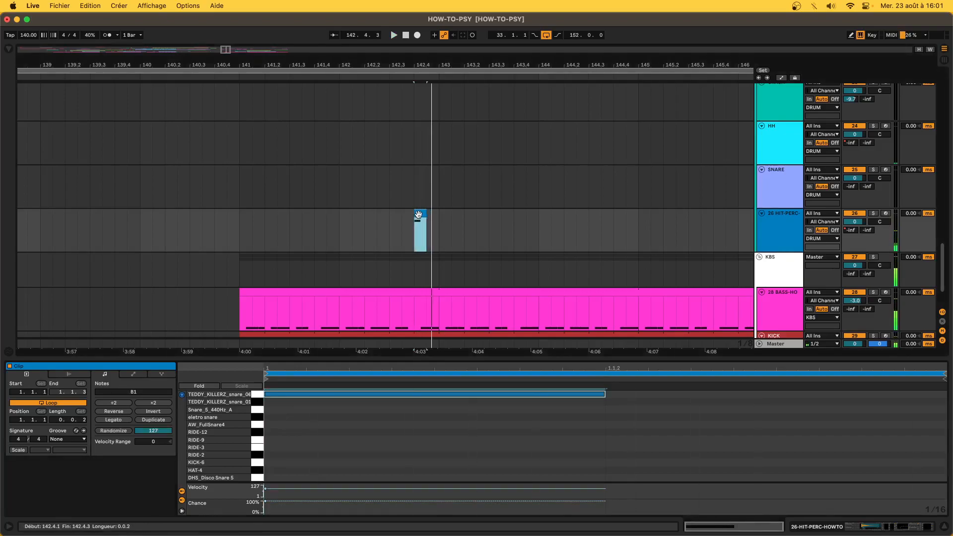
key(super+d)
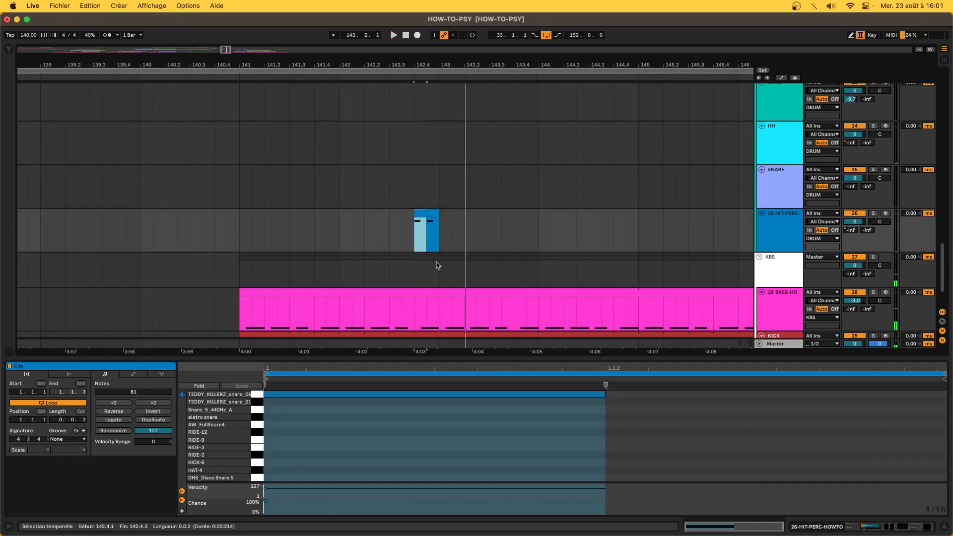
scroll(419, 259, down, 3)
scroll(419, 259, right, 2)
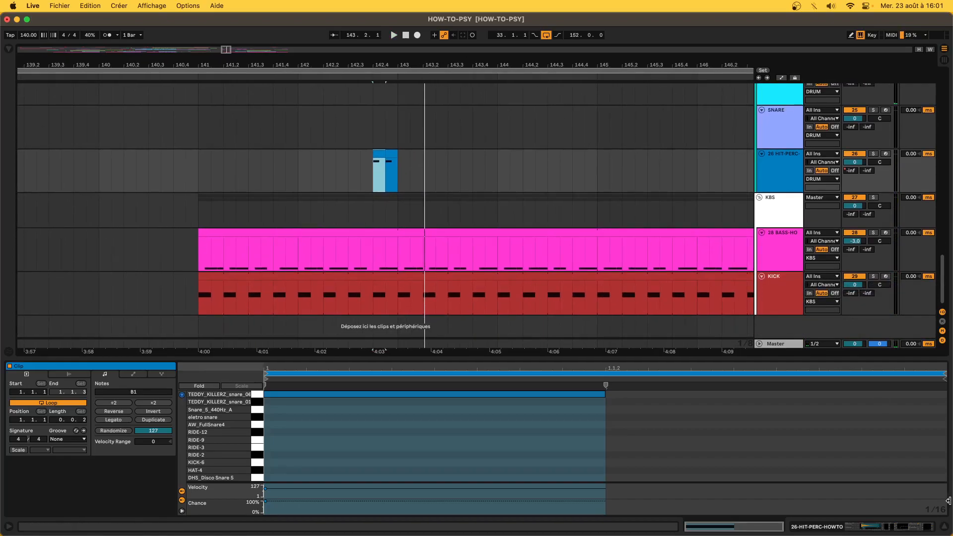
click(917, 528)
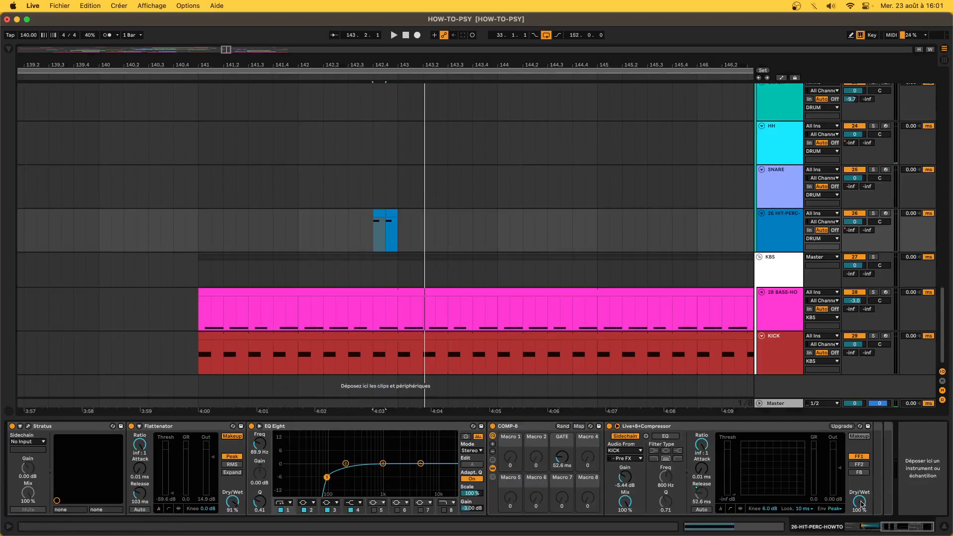
- Add a Dry/Wet automation envelope across both HIT-PERC snare clips and play them back
key(a)
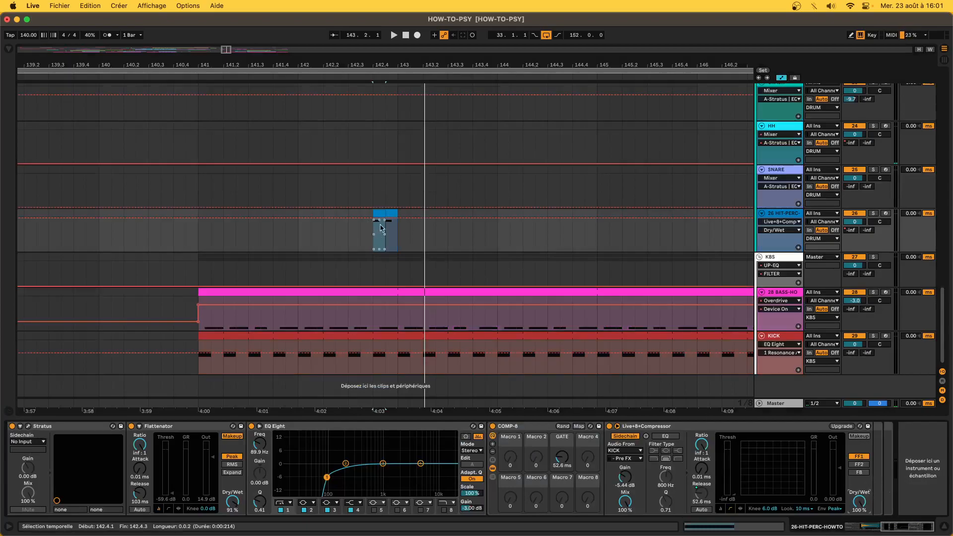
drag(376, 247, 399, 246)
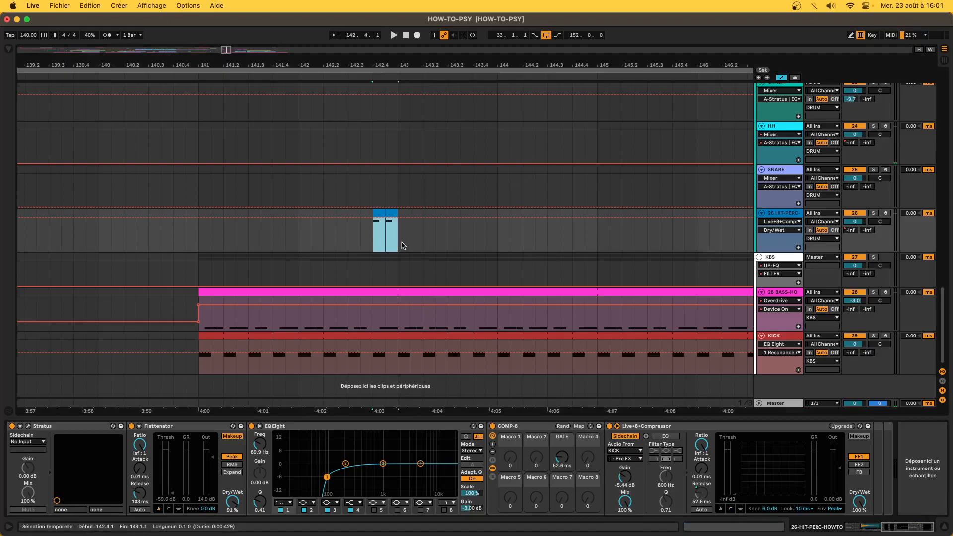
click(387, 225)
key(space)
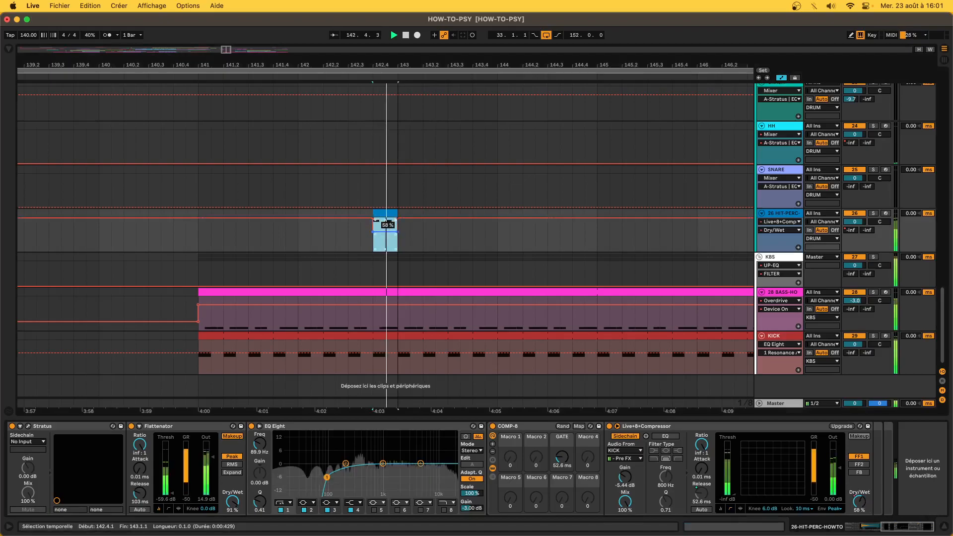
key(space)
key(space)
key(space)
- In the first snare clip, shorten the snare note and add a duplicate placed earlier
click(375, 212)
double_click(376, 212)
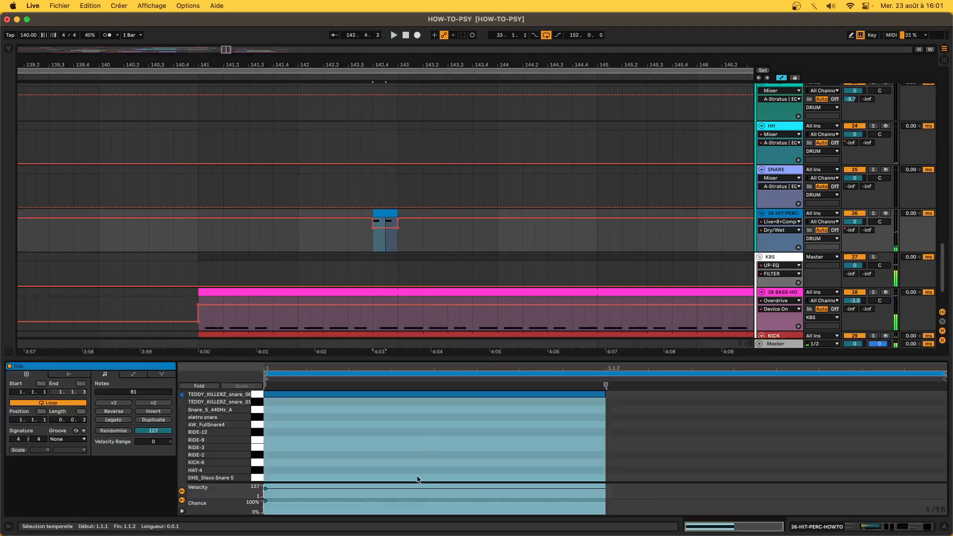
click(371, 394)
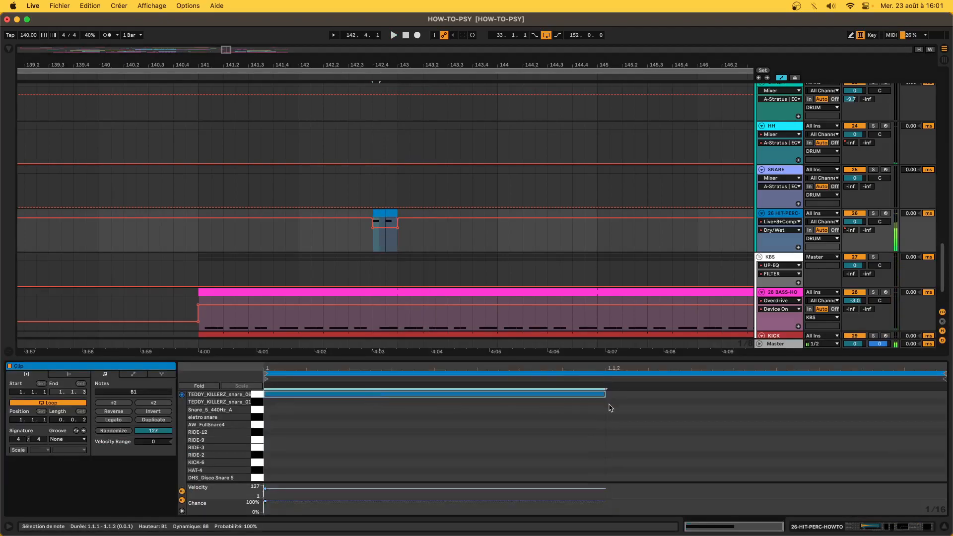
drag(603, 394, 356, 393)
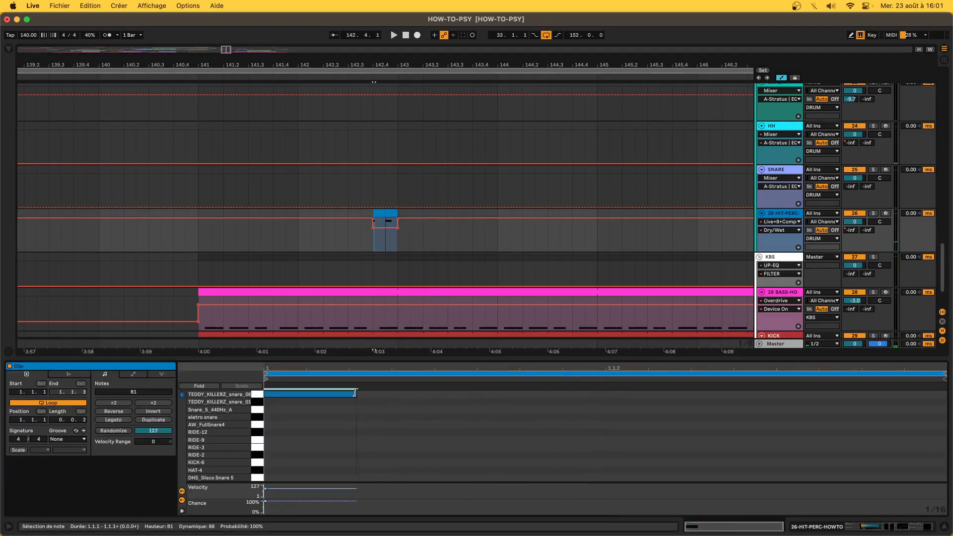
key(super+d)
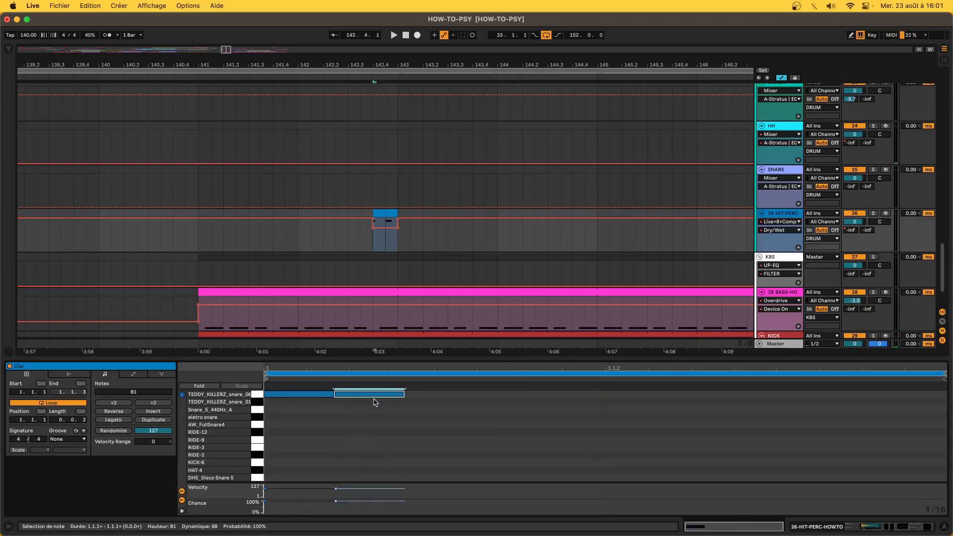
key(Right)
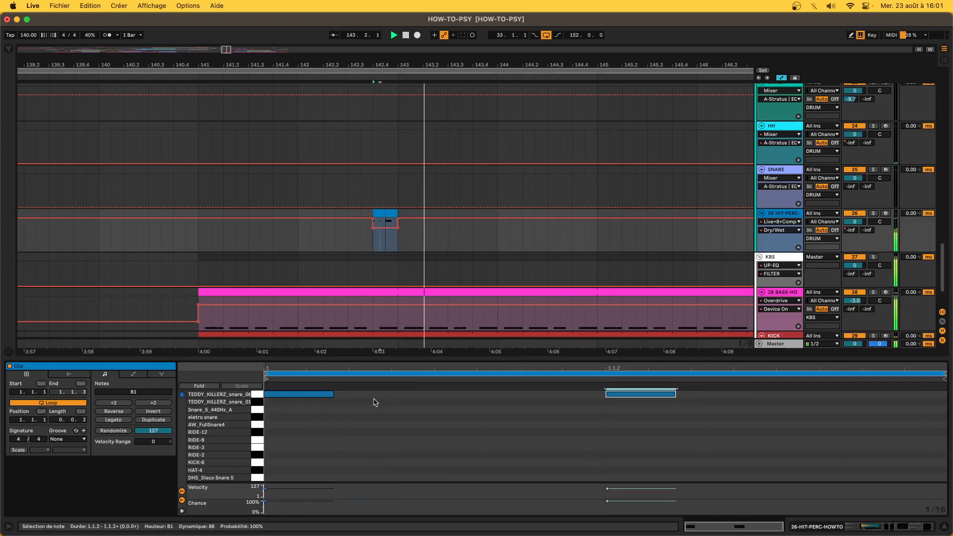
drag(658, 396, 477, 400)
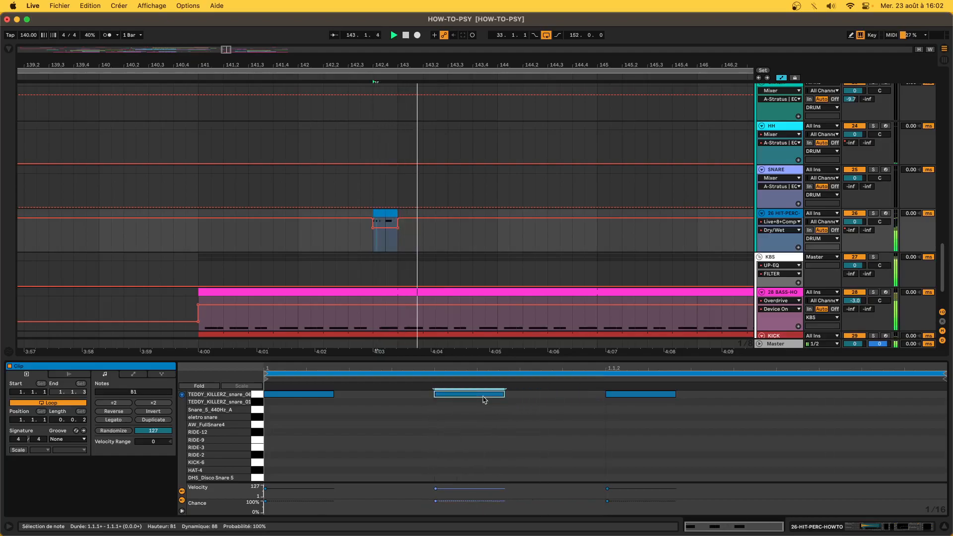
- Reselect the snare clips, hide the automation lanes, and play from bar 140
click(391, 210)
key(space)
key(space)
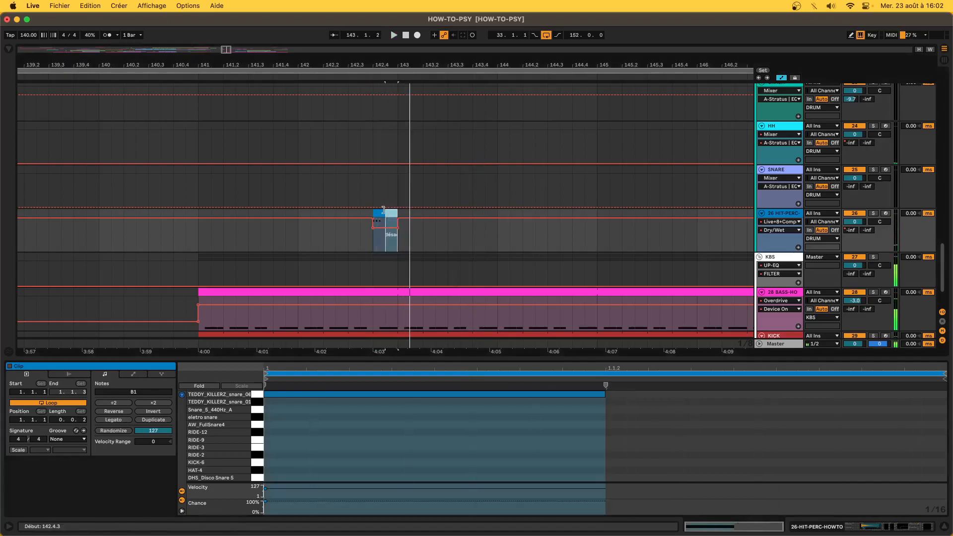
click(378, 210)
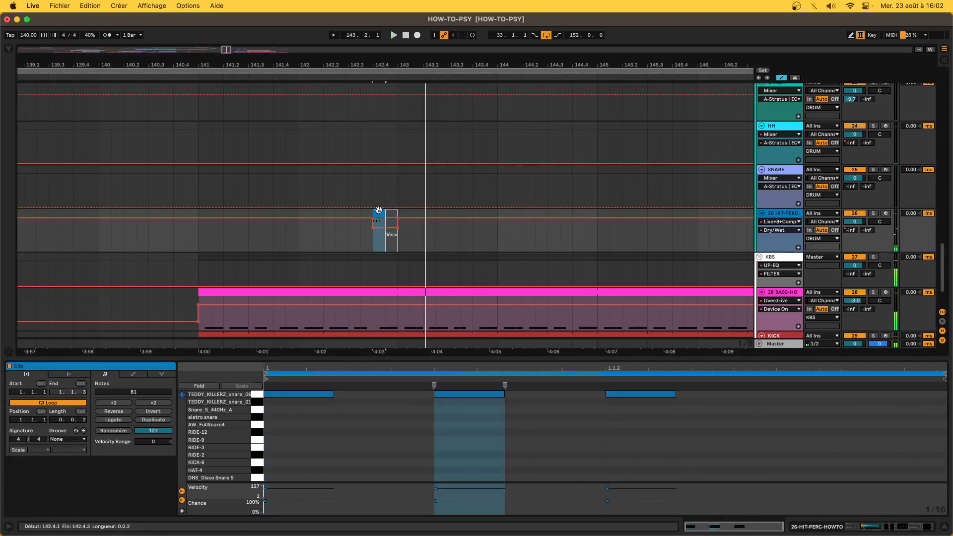
key(a)
scroll(378, 210, down, 10)
click(352, 229)
key(space)
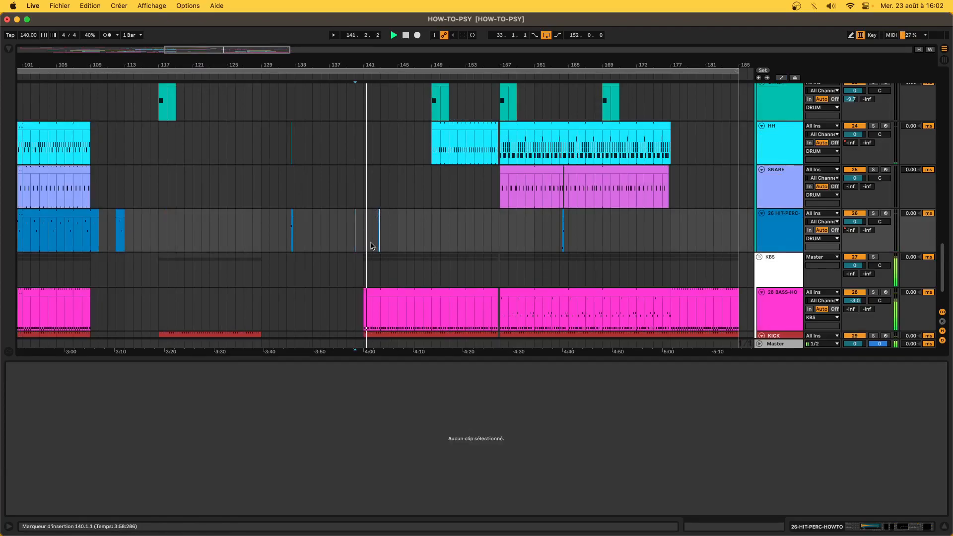
- Lower the first note's velocity in the small HIT-PERC clip to 54, then show its devices
click(379, 238)
scroll(382, 238, up, 5)
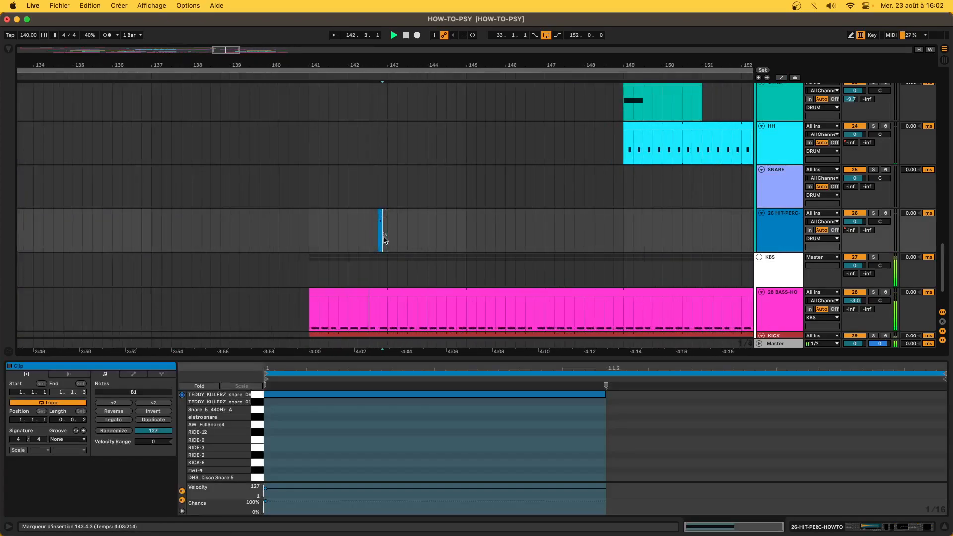
click(374, 222)
key(space)
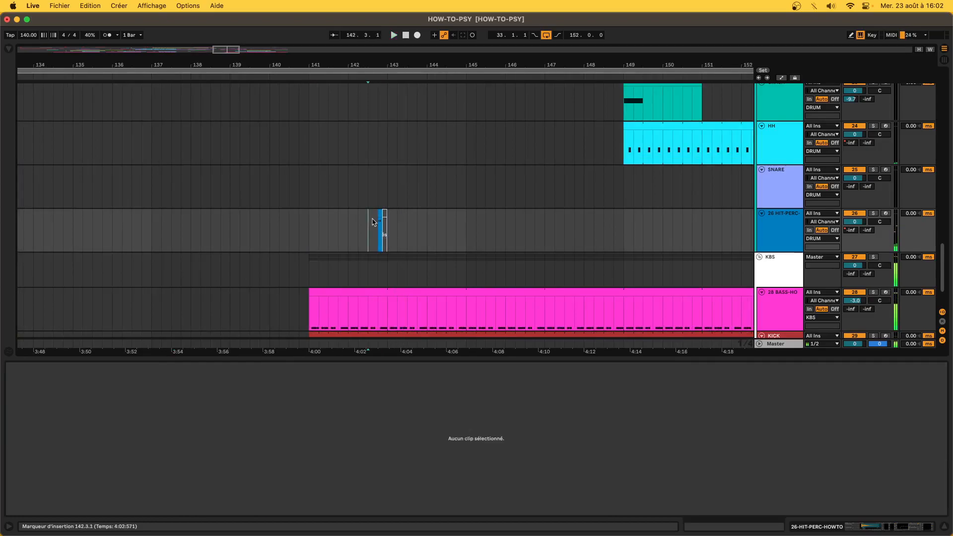
click(377, 224)
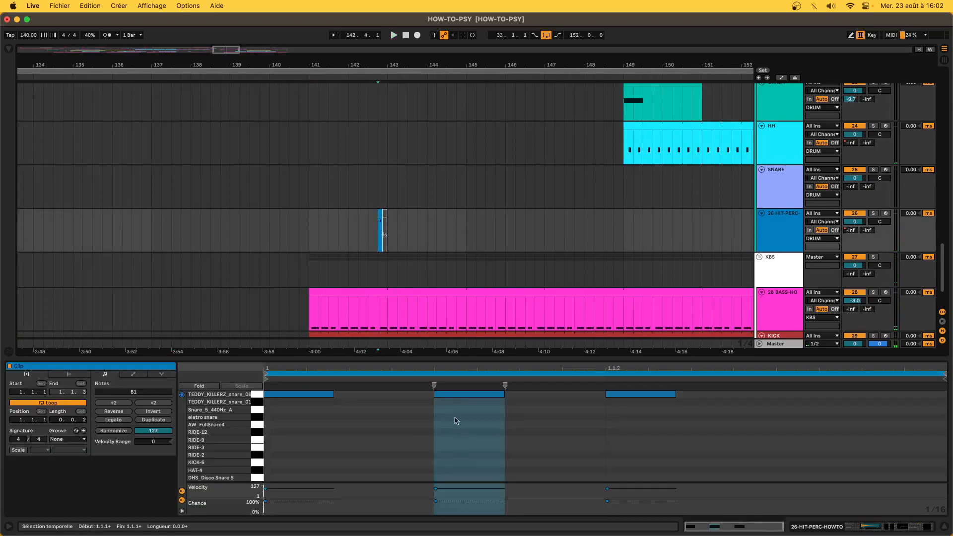
click(457, 395)
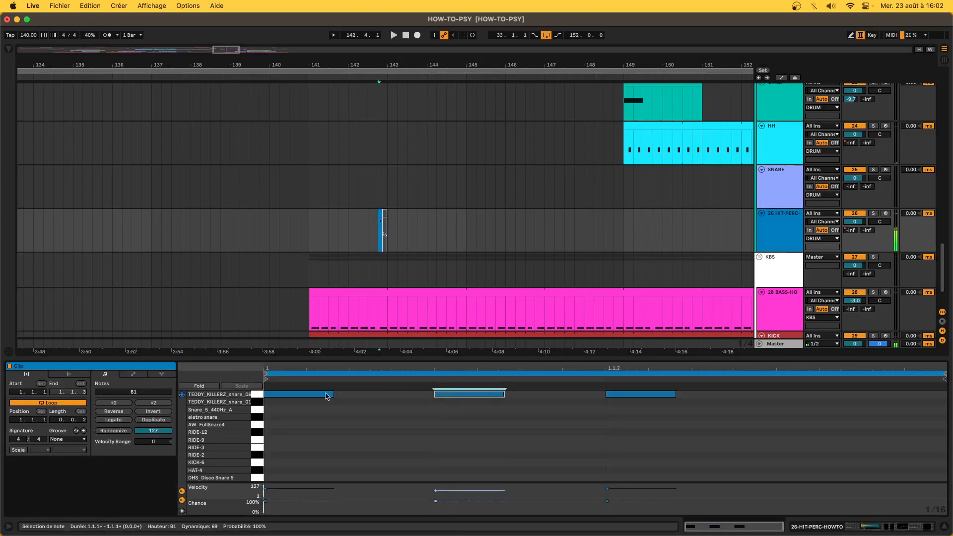
drag(306, 394, 306, 411)
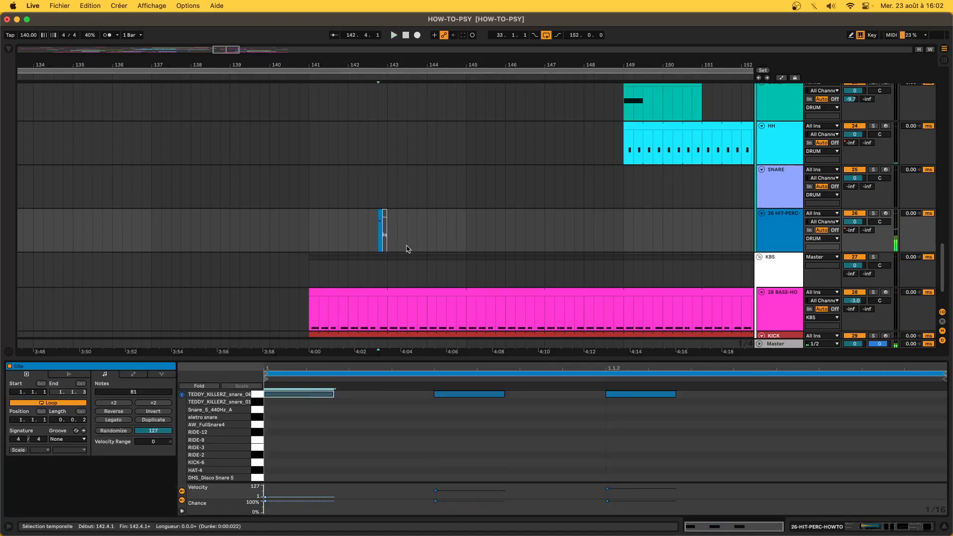
click(412, 395)
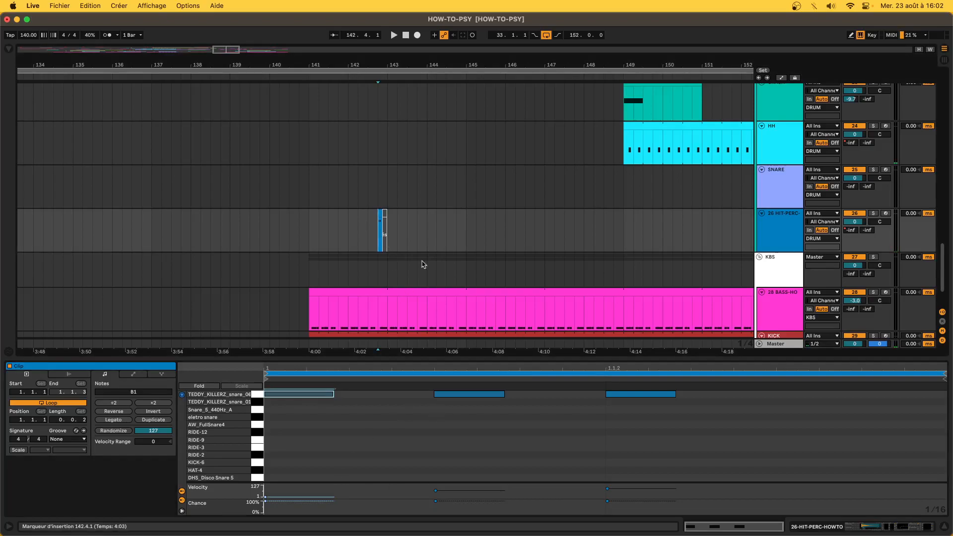
click(921, 530)
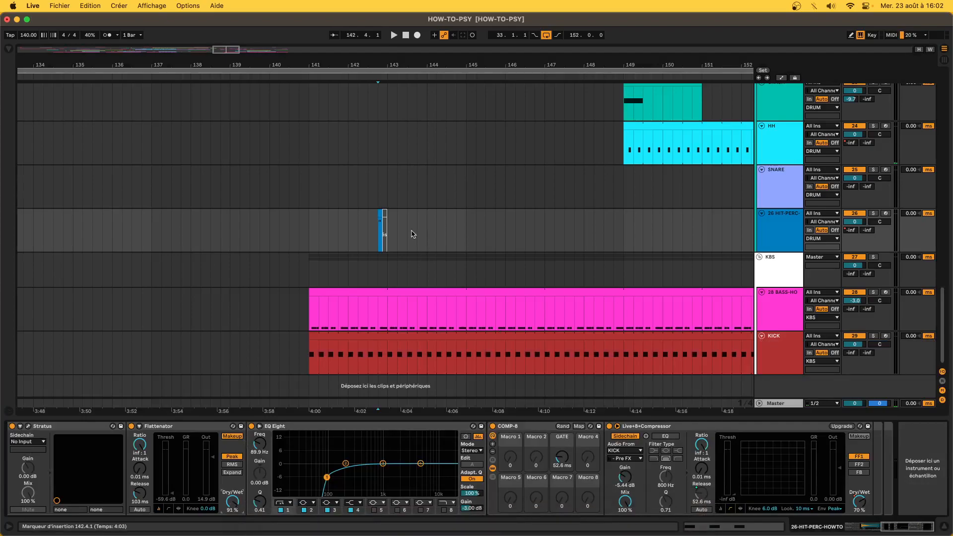
- Show automation, play the short HIT-PERC clip from 142.4.1, and pick its Live+8+Comp Dry/Wet lane
key(a)
scroll(390, 229, up, 5)
mouse_move(359, 235)
mouse_down()
mouse_move(327, 237)
mouse_move(346, 242)
mouse_up()
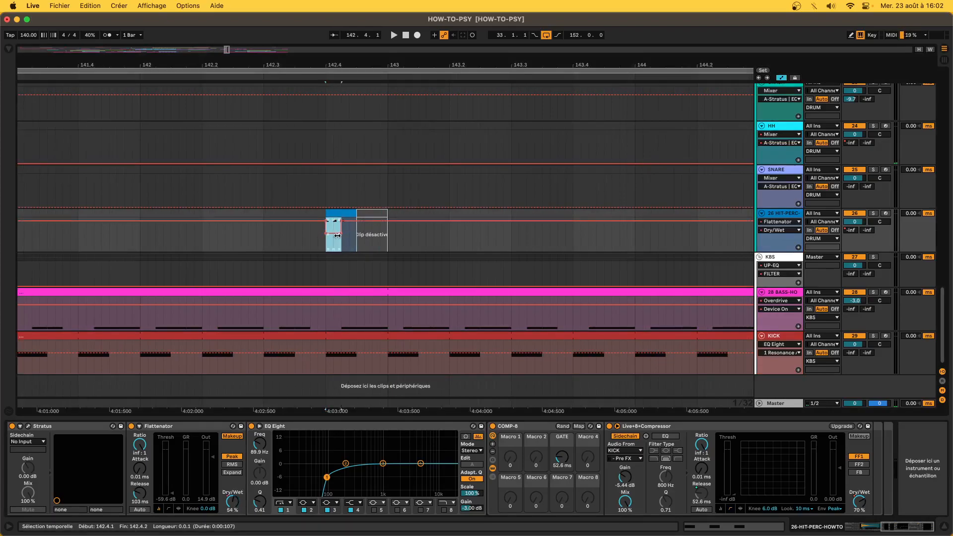
click(324, 246)
key(space)
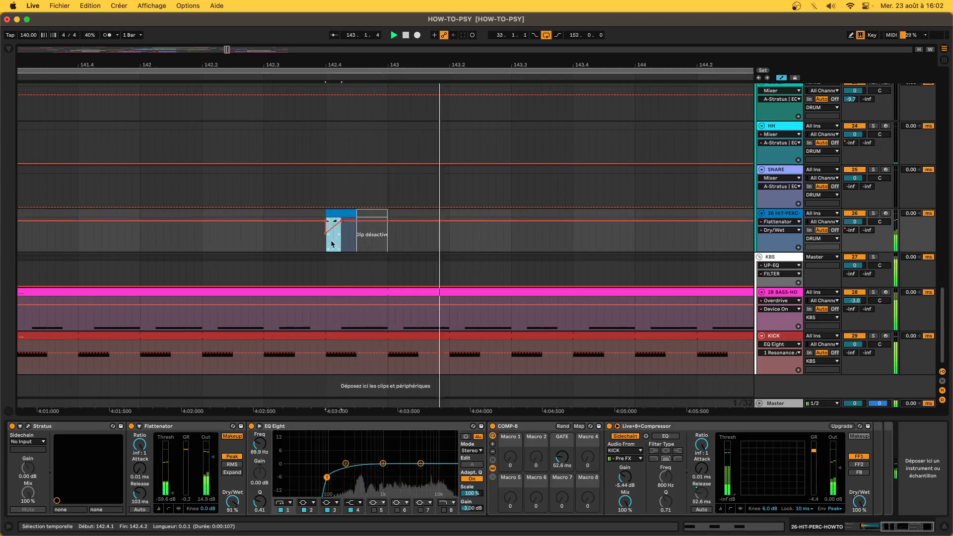
key(minus)
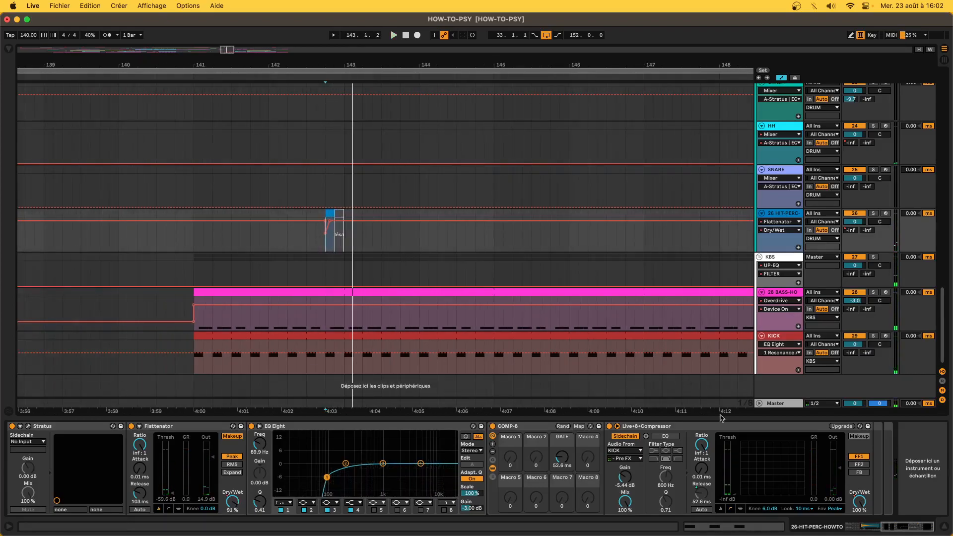
click(861, 504)
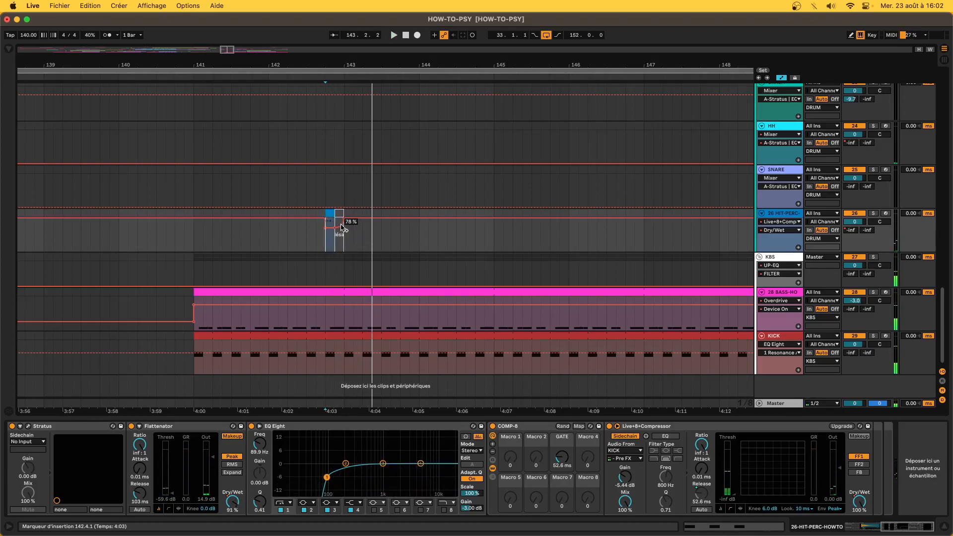
- Bend the automation ramp into a smooth curve and play from the marker to hear it
key(a)
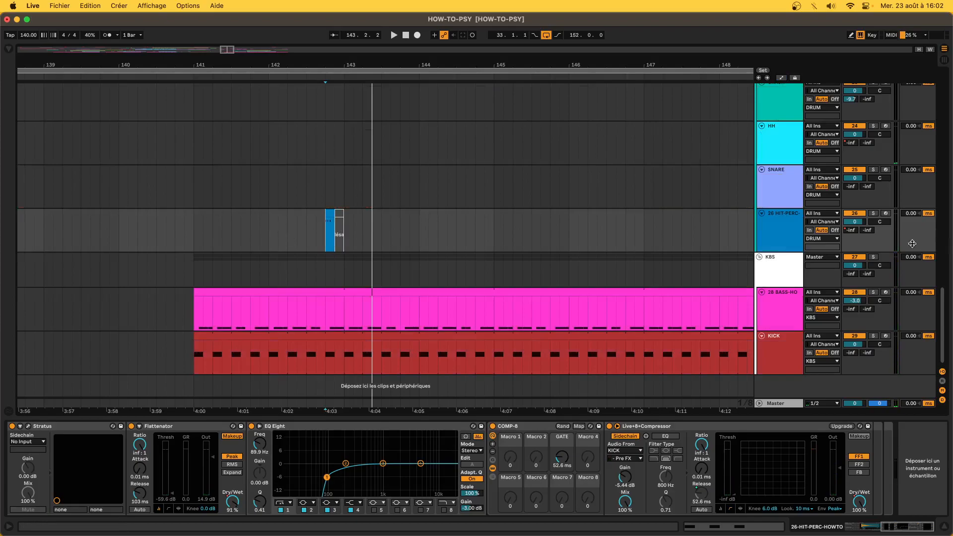
key(a)
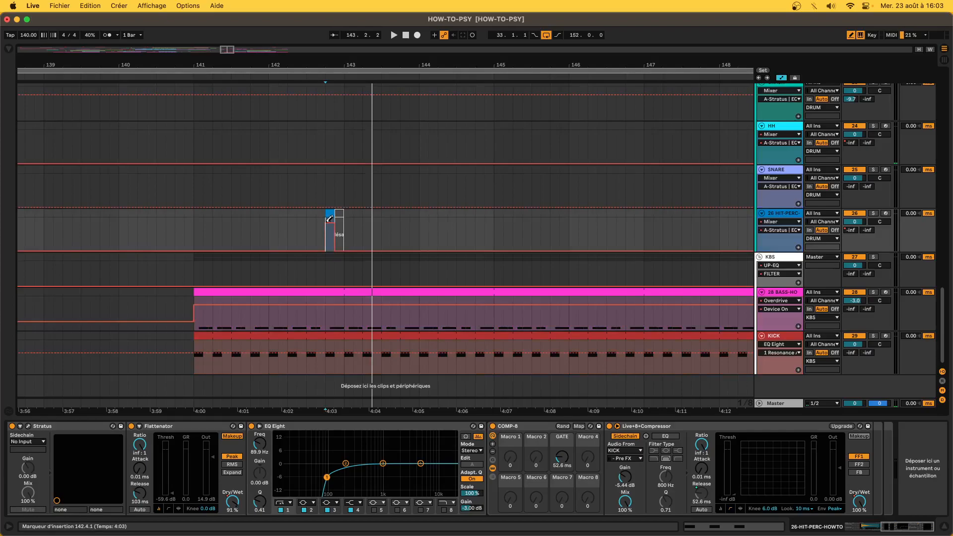
key(space)
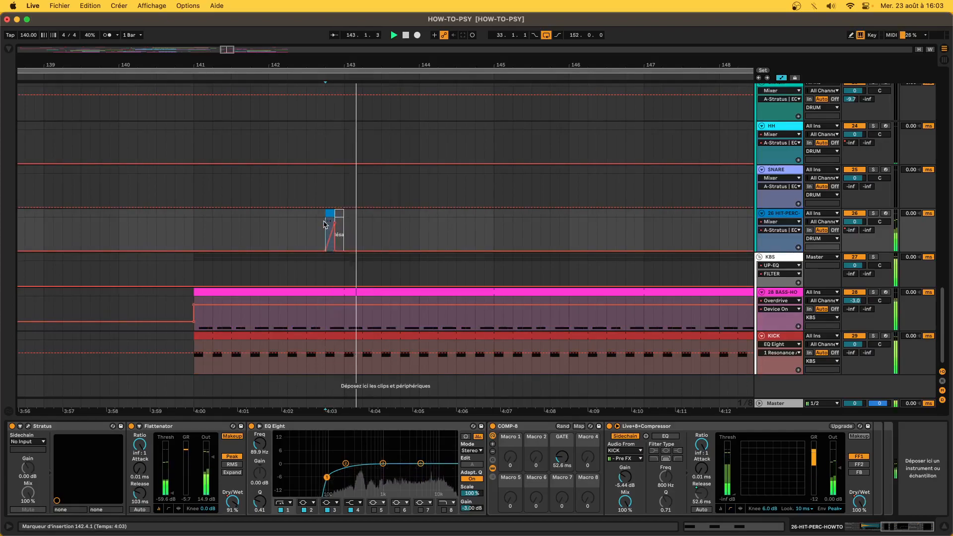
mouse_move(332, 224)
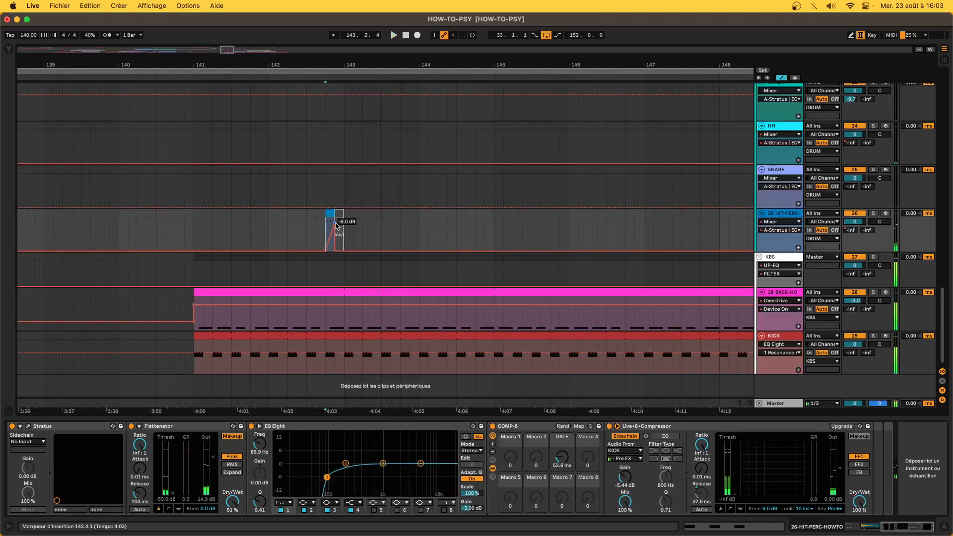
drag(331, 224, 331, 217)
key(space)
key(space)
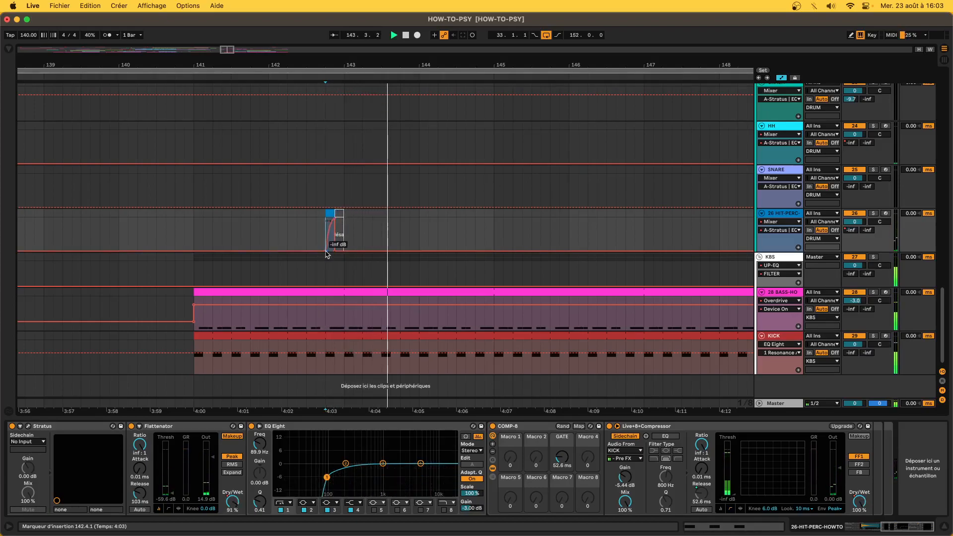
scroll(325, 255, up, 5)
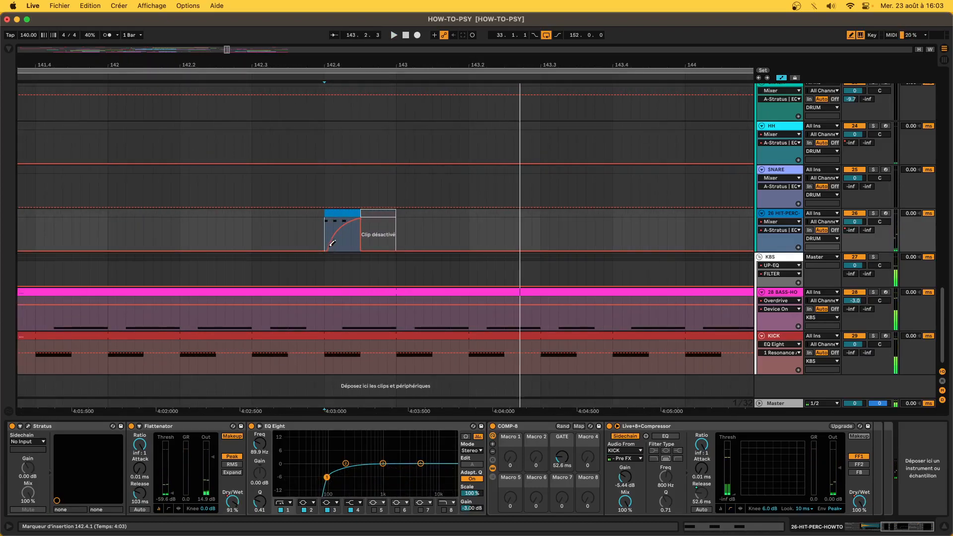
key(space)
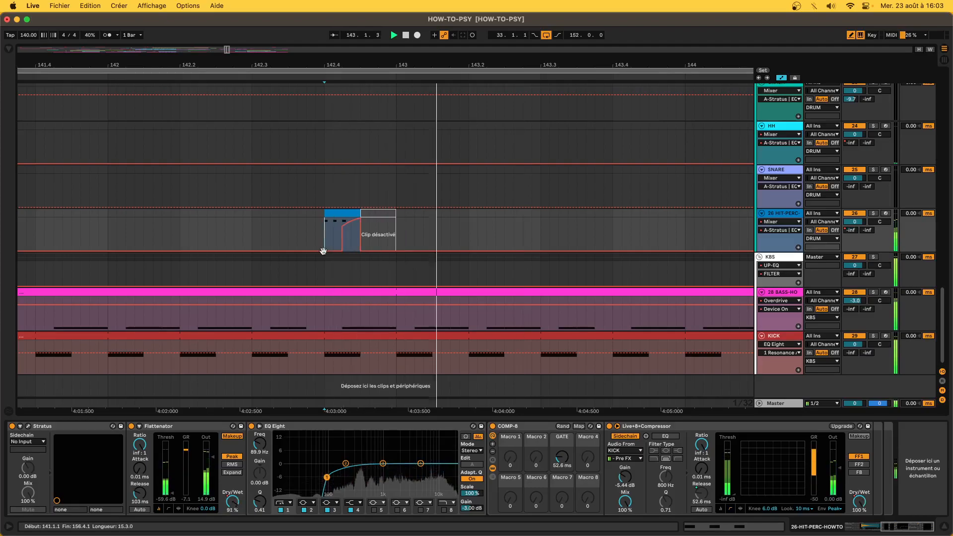
key(space)
scroll(350, 228, down, 10)
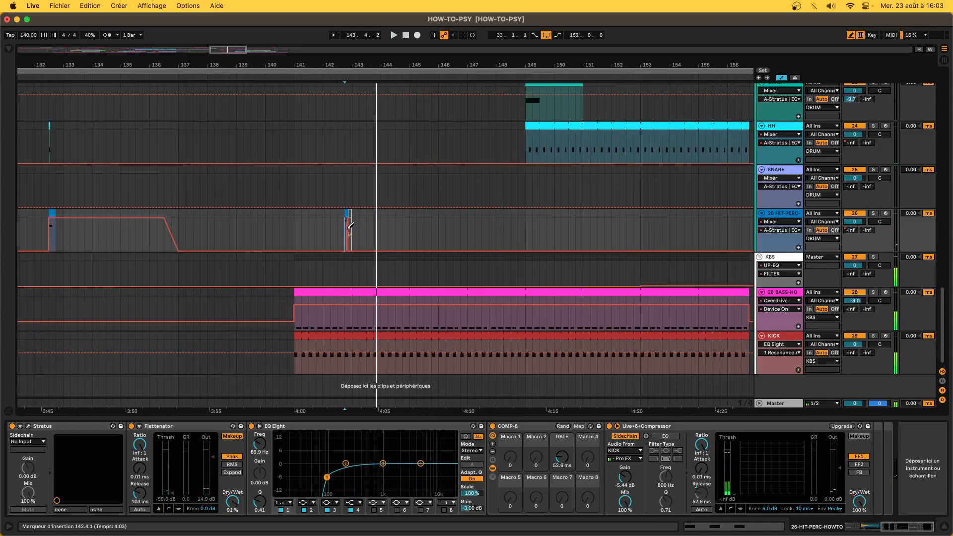
- Select the SNARE clip and switch off the Amp device in its chain
scroll(347, 233, up, 5)
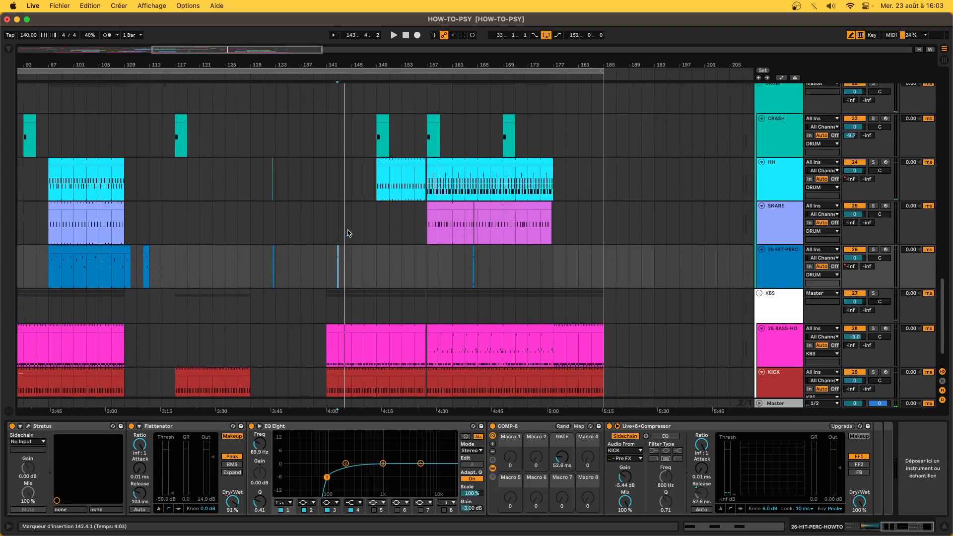
scroll(348, 232, down, 4)
click(395, 235)
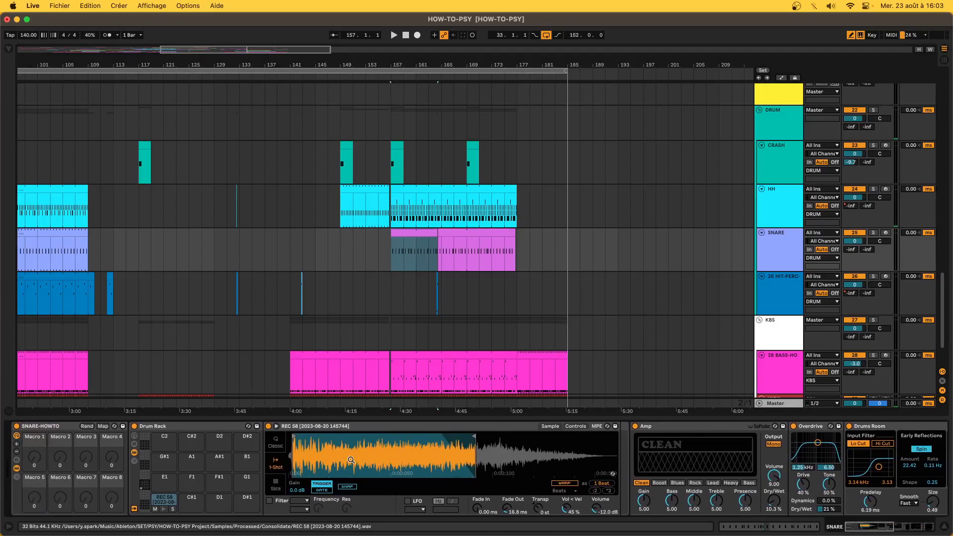
scroll(544, 442, right, 5)
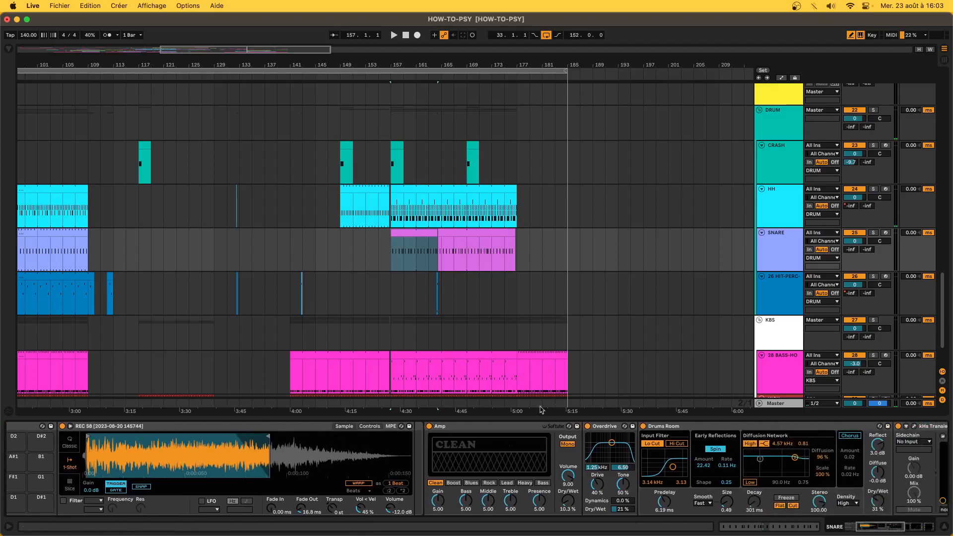
click(429, 426)
- Select the Drums Room reverb device and its dry/wet mix control
scroll(574, 509, right, 8)
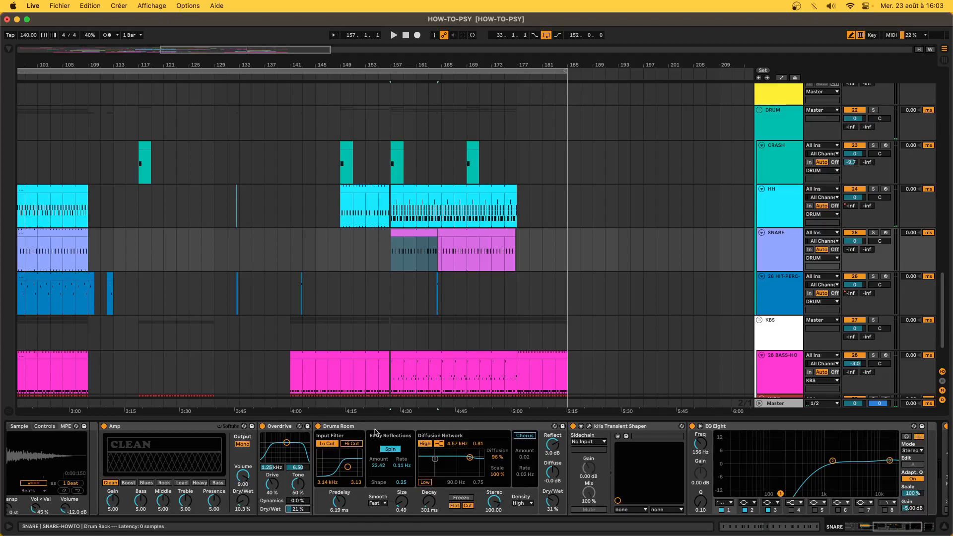
click(376, 432)
click(558, 499)
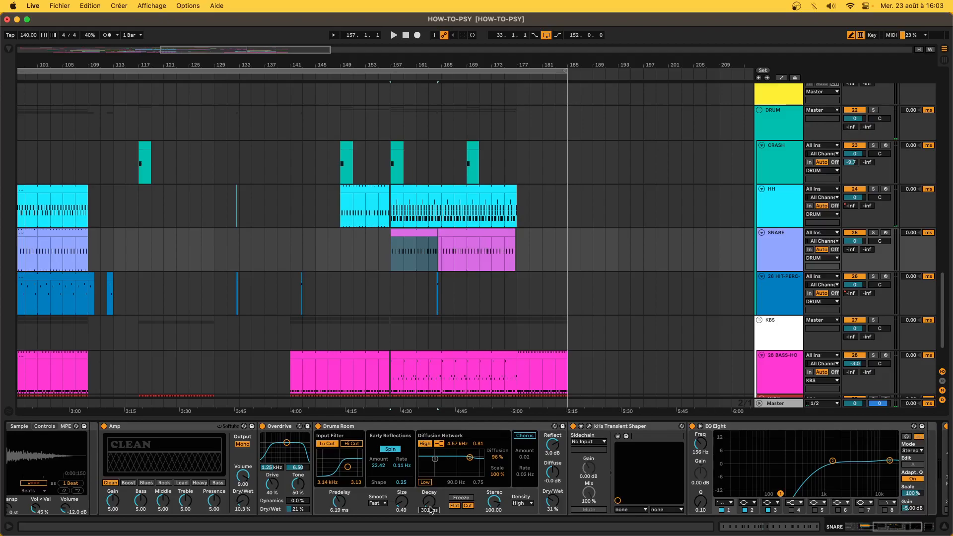
click(589, 426)
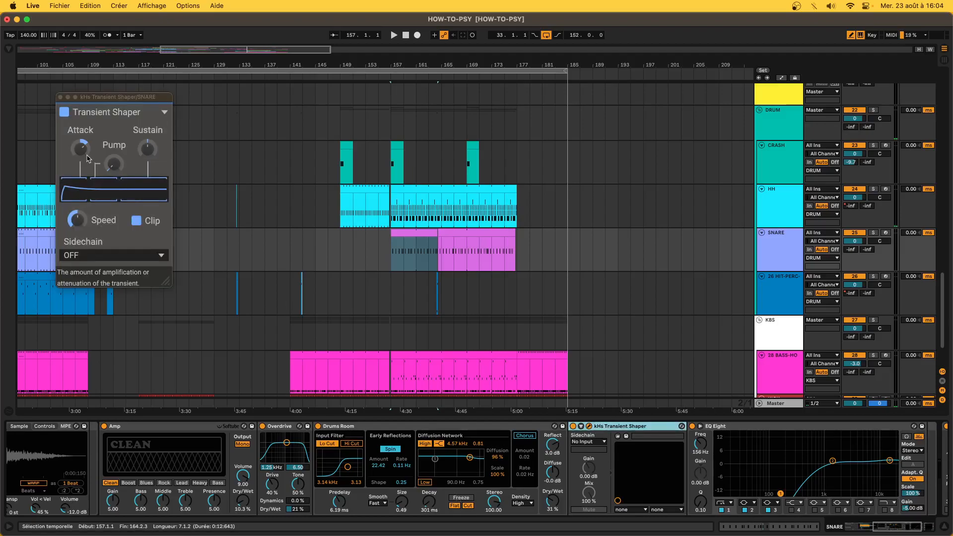
key(space)
click(873, 233)
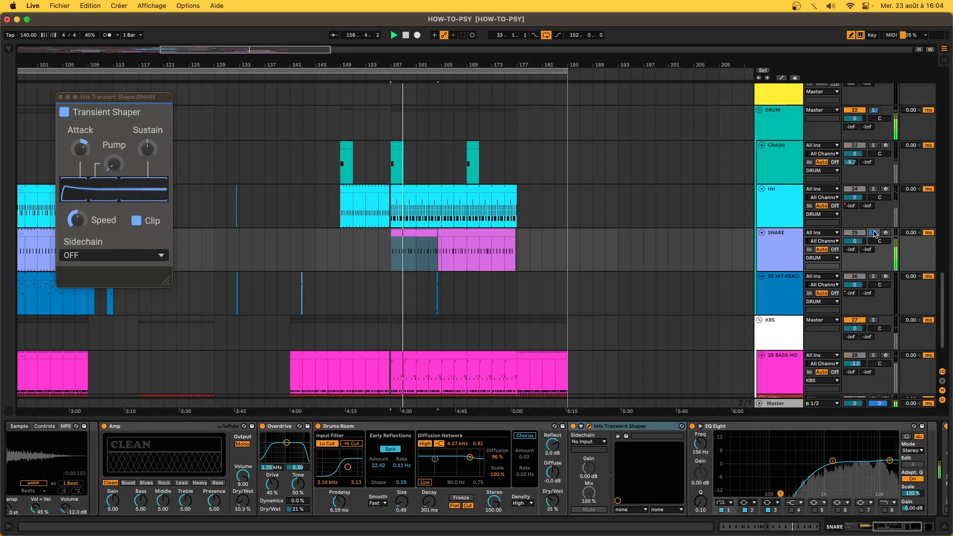
scroll(754, 469, right, 2)
scroll(754, 469, right, 5)
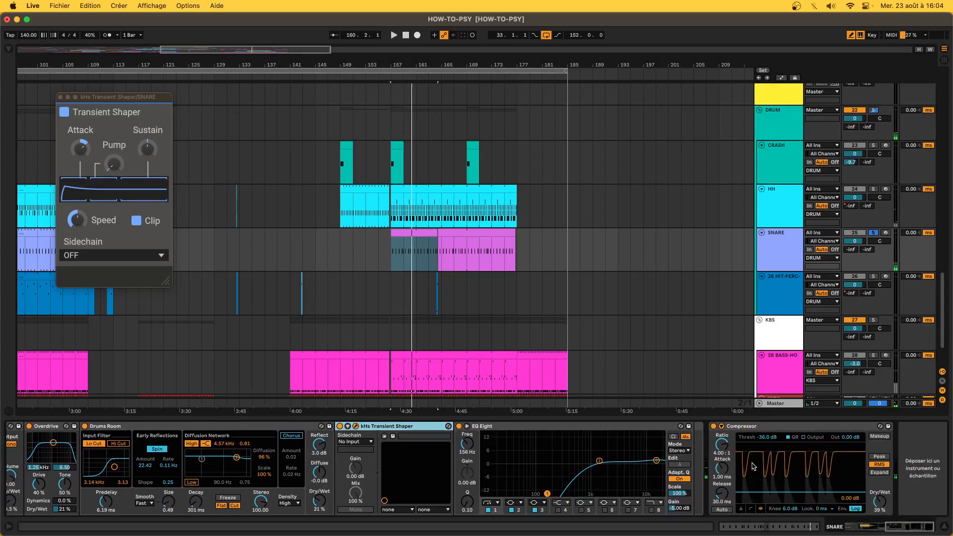
click(822, 431)
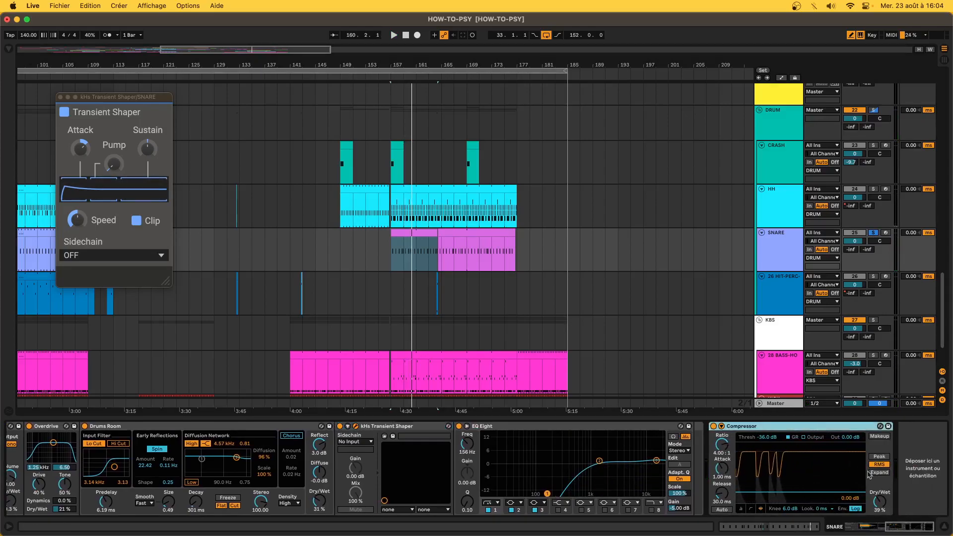
click(880, 502)
key(space)
mouse_move(880, 503)
mouse_down()
mouse_move(880, 533)
mouse_move(880, 502)
mouse_up()
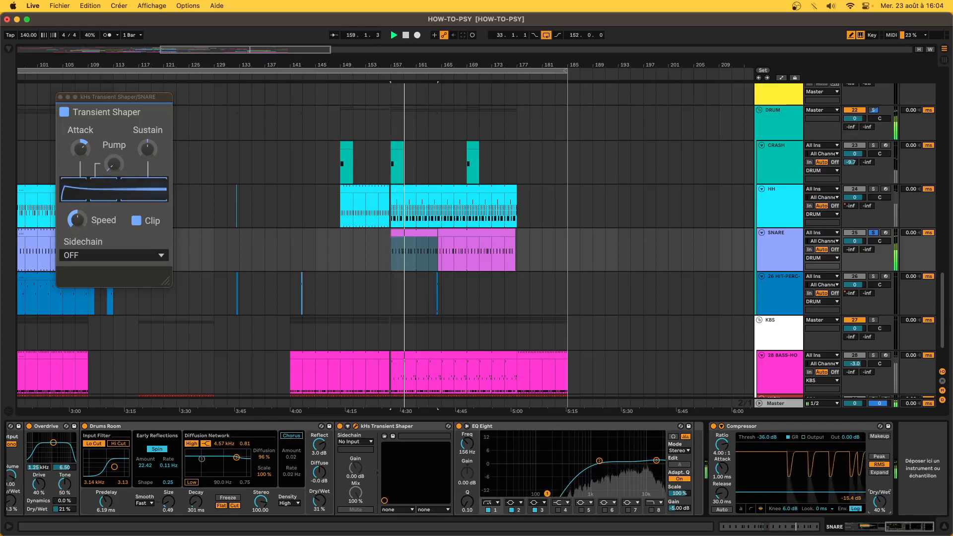
key(space)
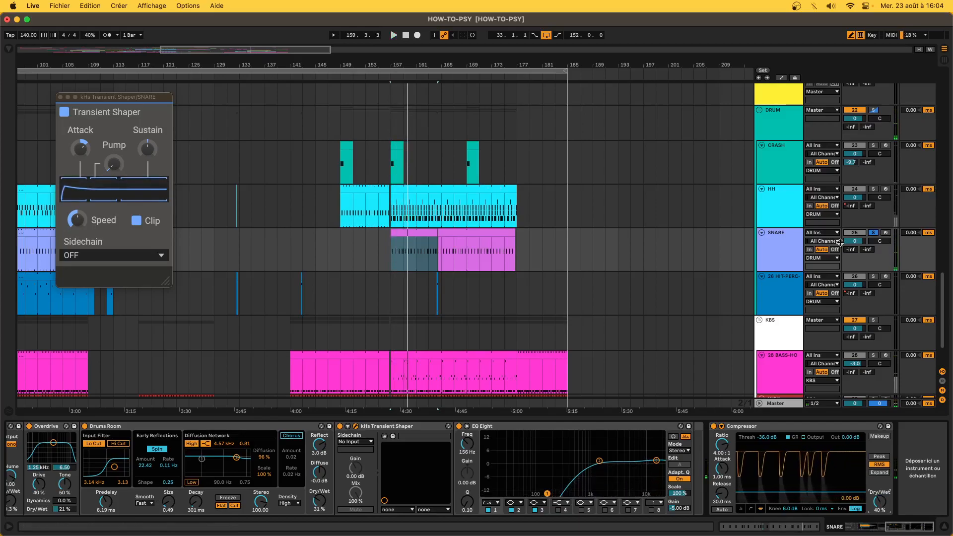
click(873, 234)
click(60, 97)
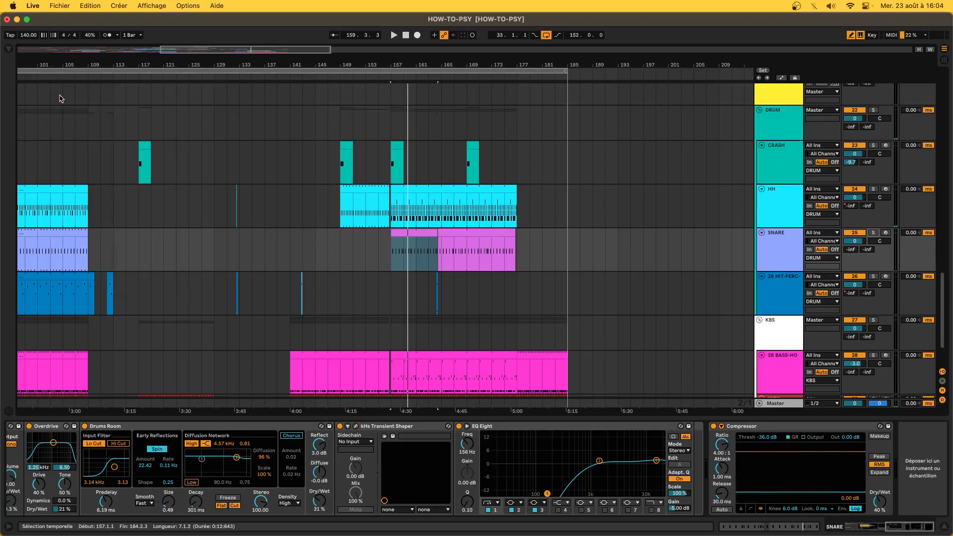
click(411, 233)
key(space)
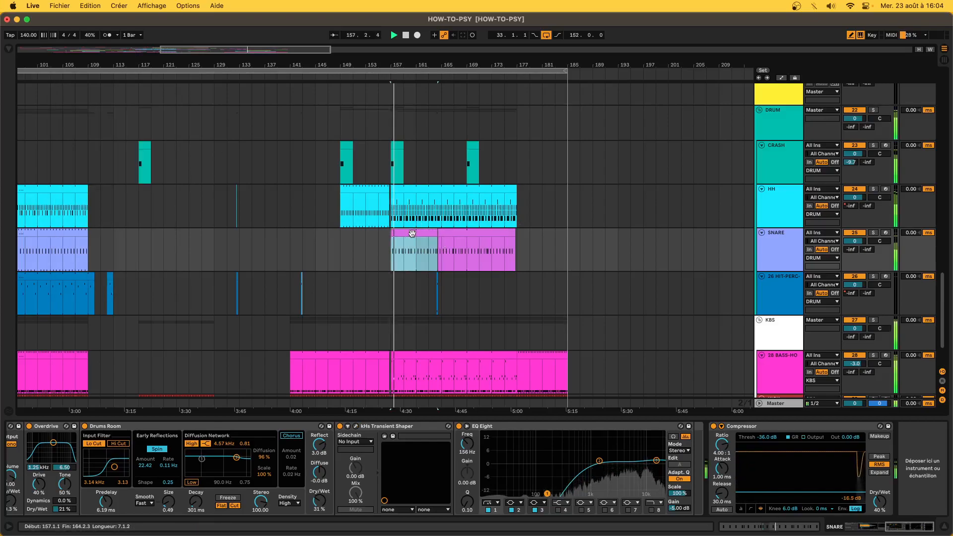
scroll(412, 253, down, 5)
- Select the Master track and open the Youlean Loudness Meter window, moving it off the chain
scroll(412, 254, up, 10)
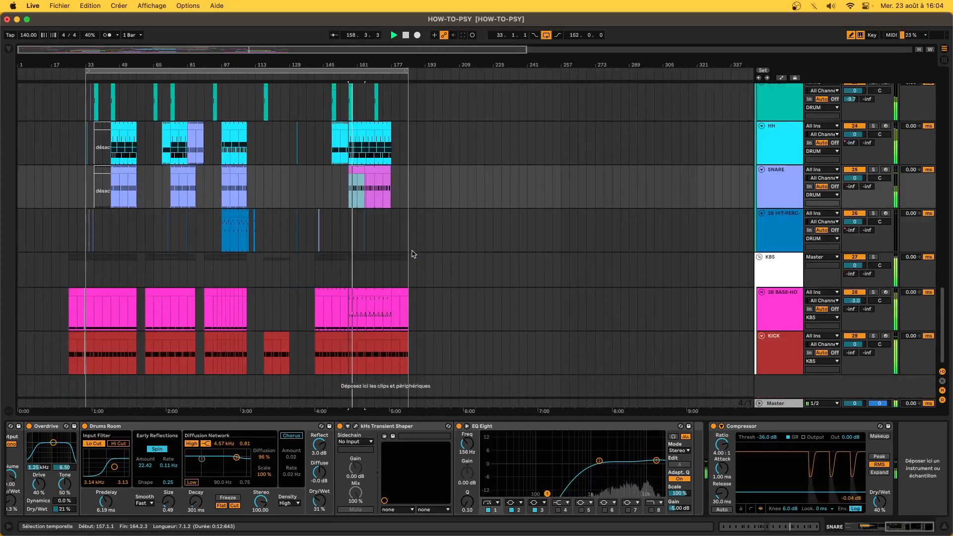
scroll(263, 278, up, 5)
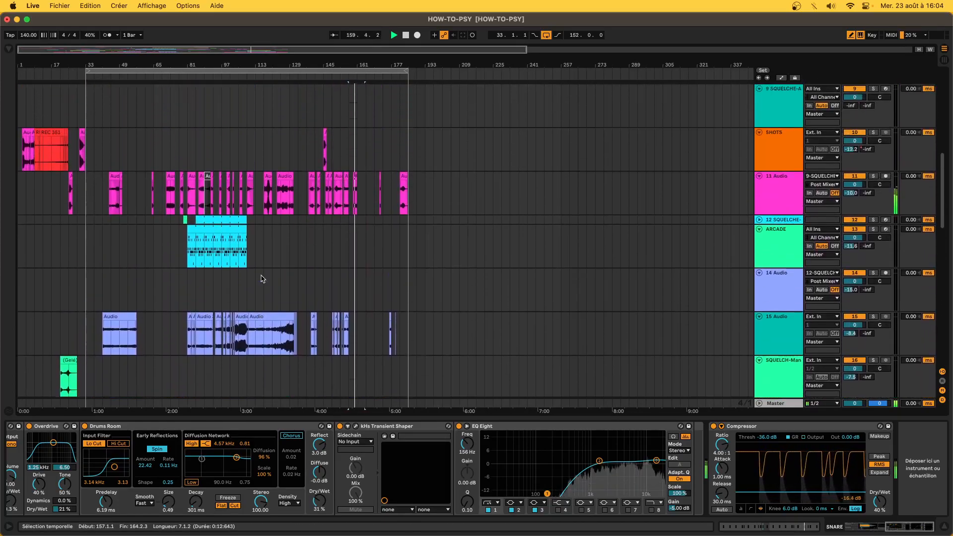
scroll(262, 278, up, 3)
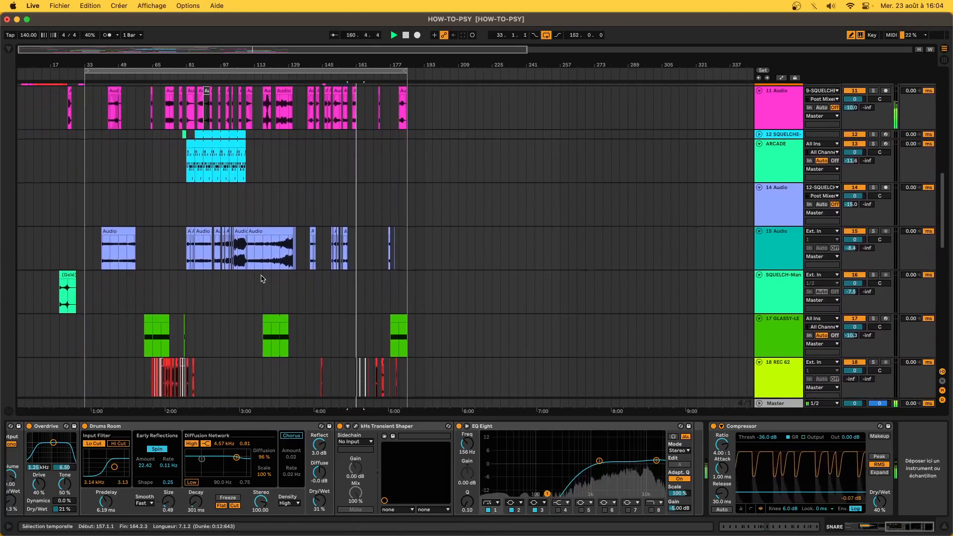
scroll(263, 279, up, 5)
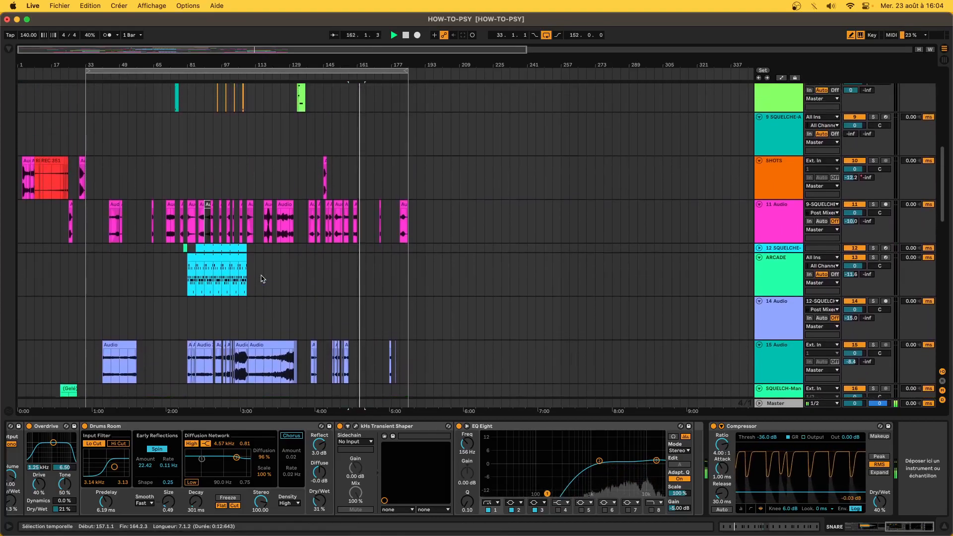
scroll(248, 289, up, 8)
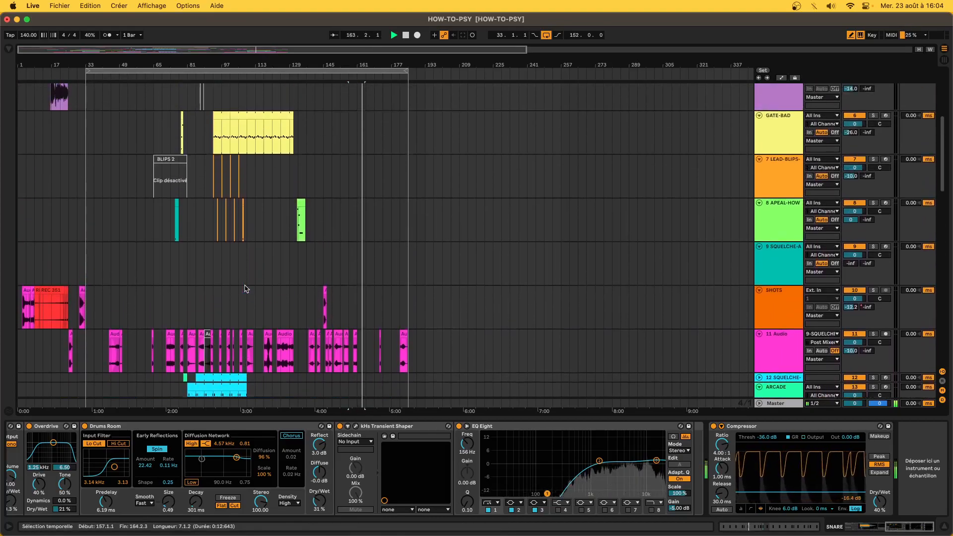
scroll(245, 289, up, 5)
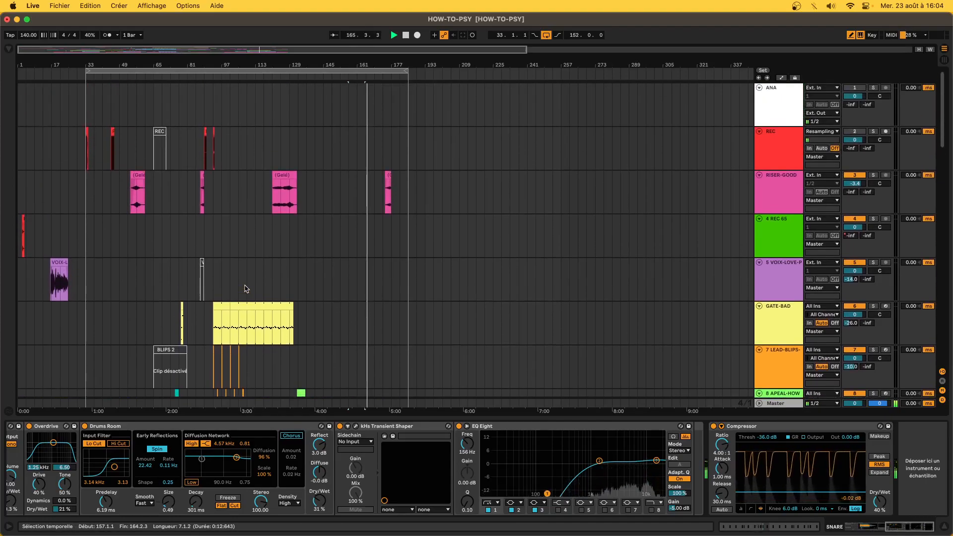
click(787, 403)
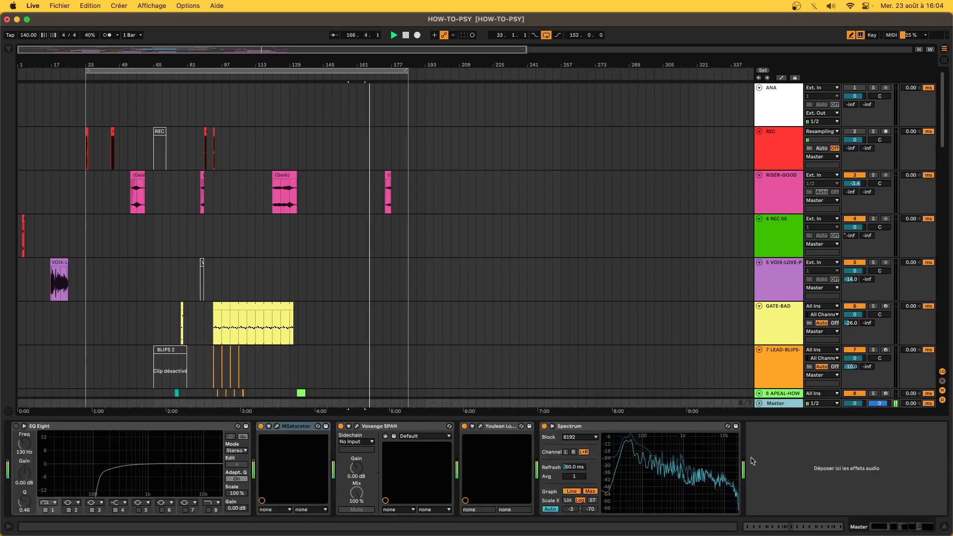
click(480, 426)
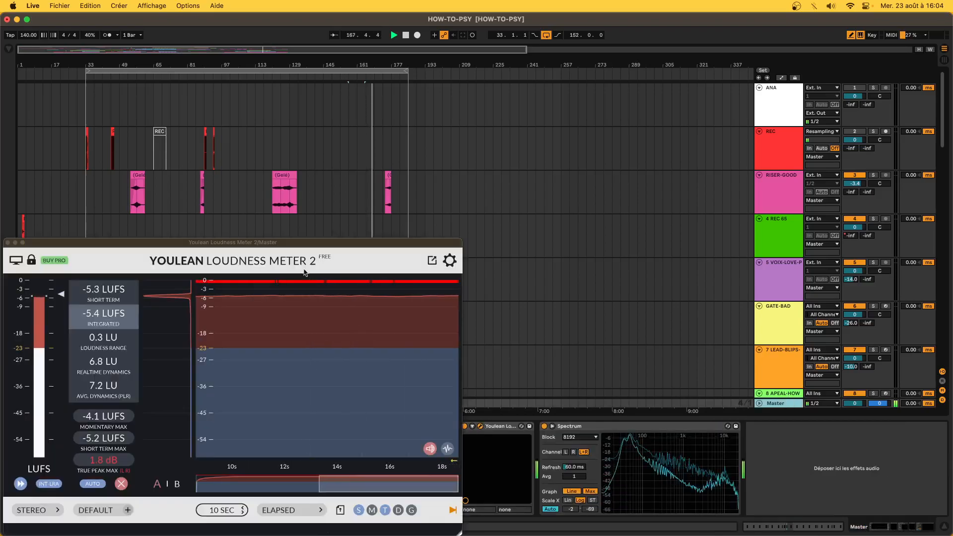
drag(300, 244, 691, 32)
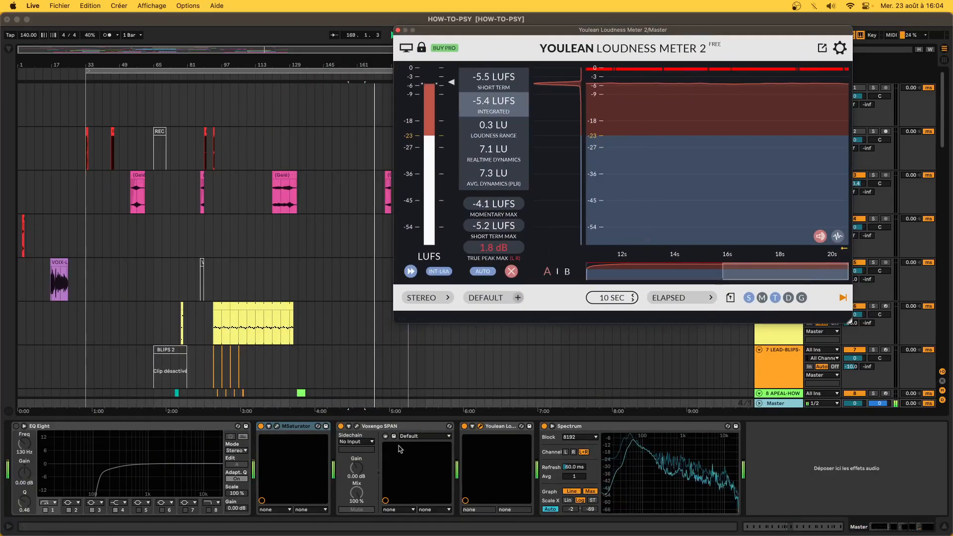
- Open Voxengo SPAN beside it, then play the song from bar 157
click(357, 426)
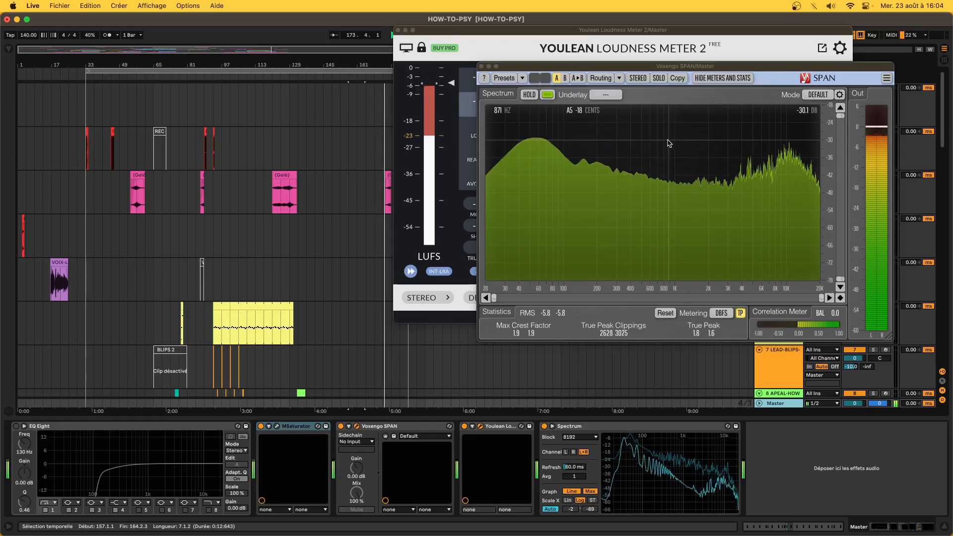
drag(615, 67, 377, 212)
drag(287, 209, 535, 255)
scroll(346, 237, down, 5)
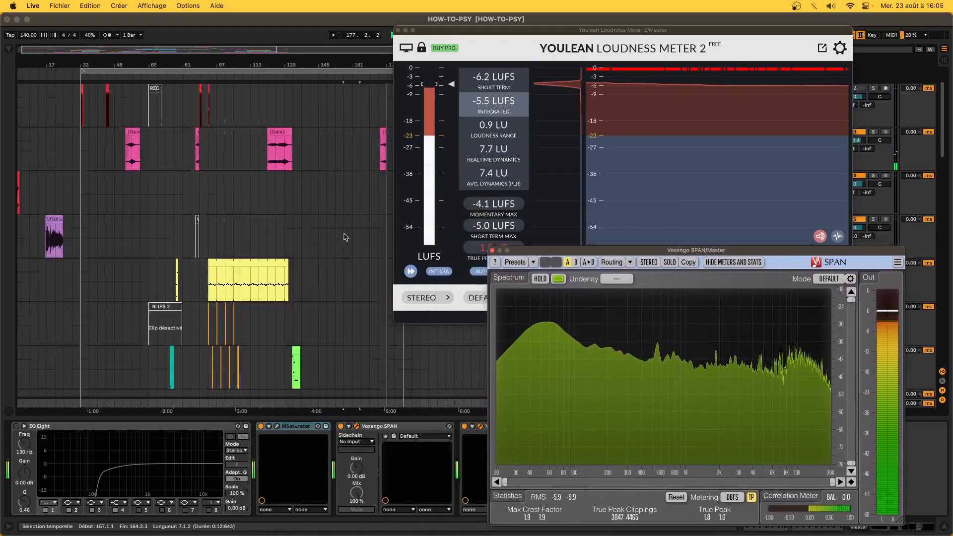
scroll(346, 237, down, 6)
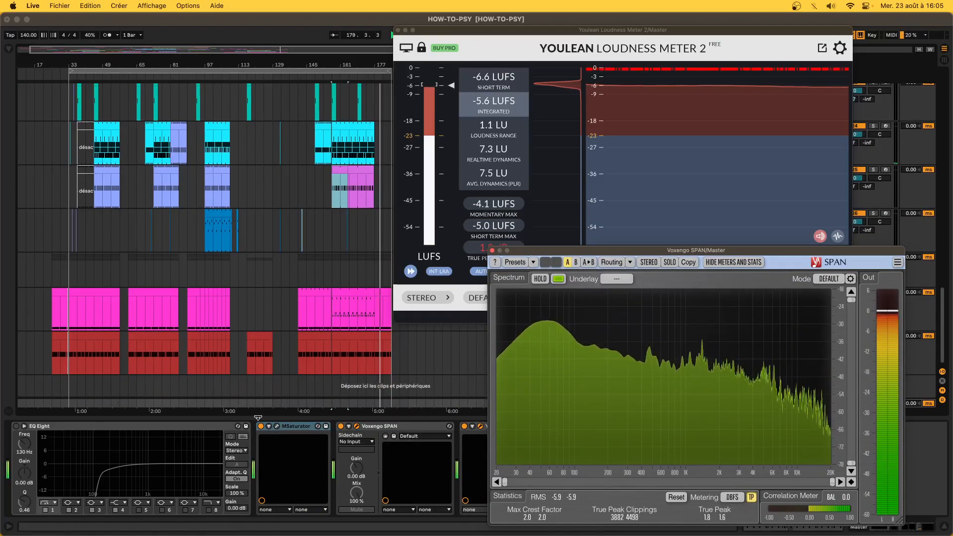
click(330, 403)
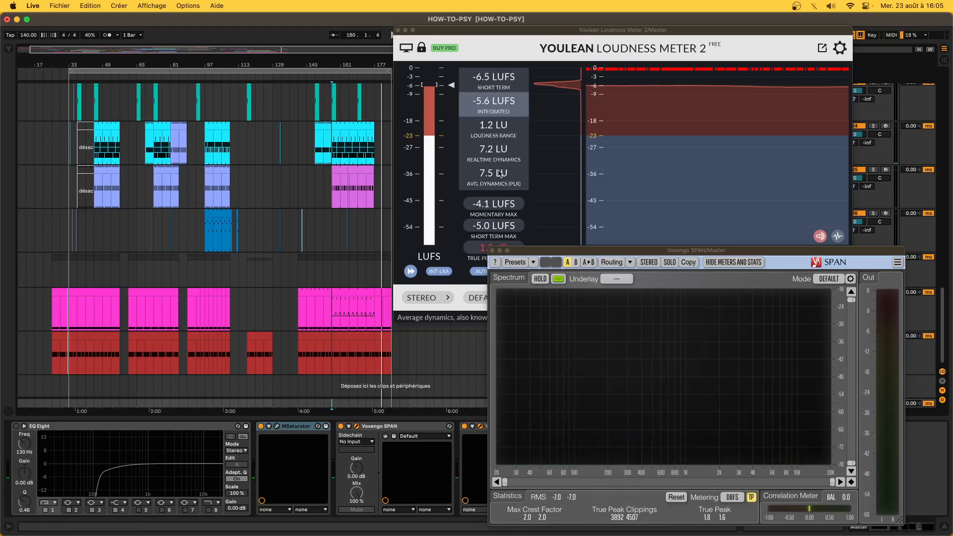
key(space)
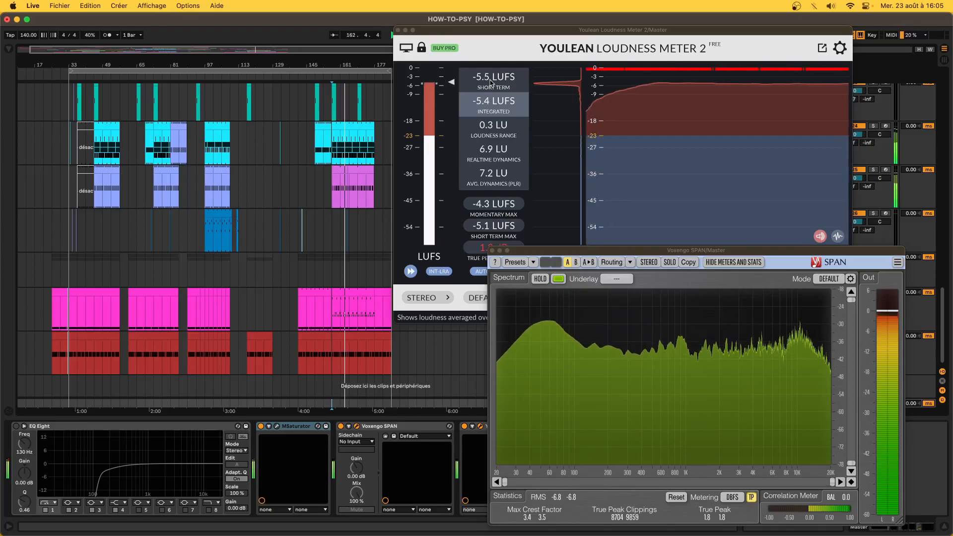
- Close the loudness meter and step through the HIT-PERC, CRASH and FM-BRO device chains
click(399, 31)
click(349, 223)
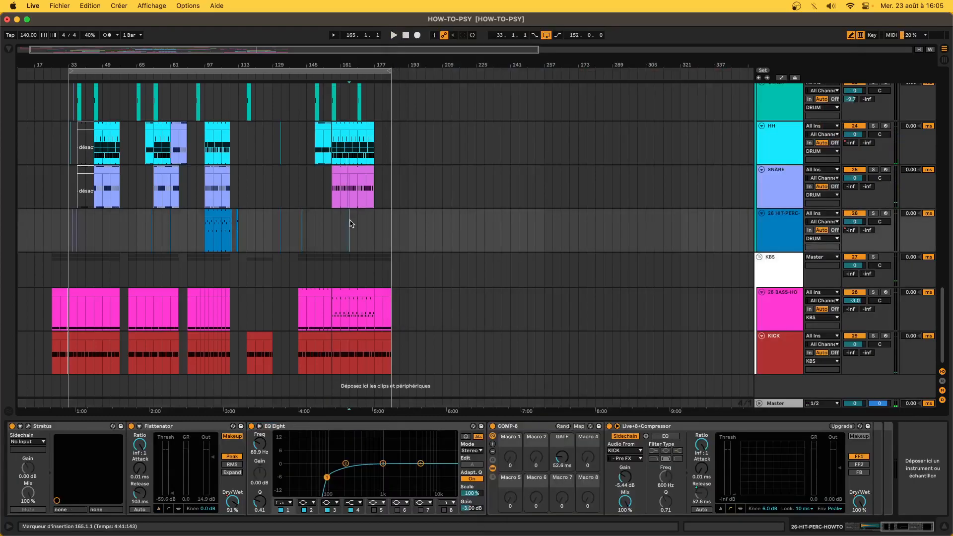
scroll(339, 216, left, 2)
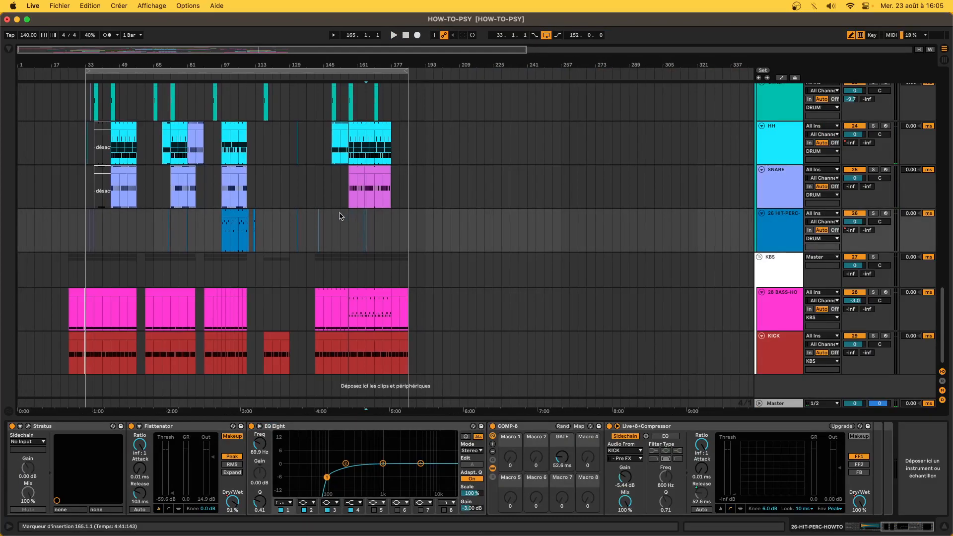
scroll(485, 207, up, 4)
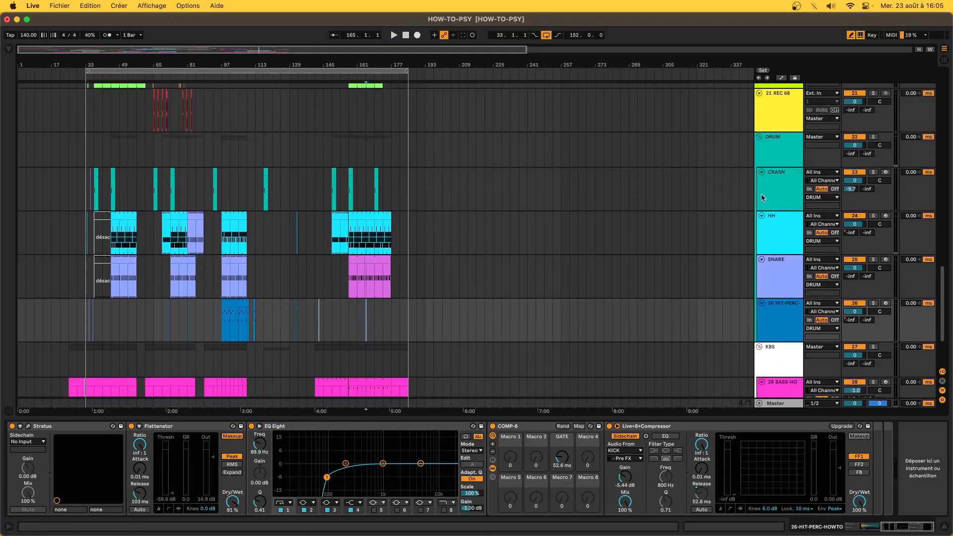
click(485, 207)
scroll(442, 216, down, 4)
scroll(436, 216, up, 12)
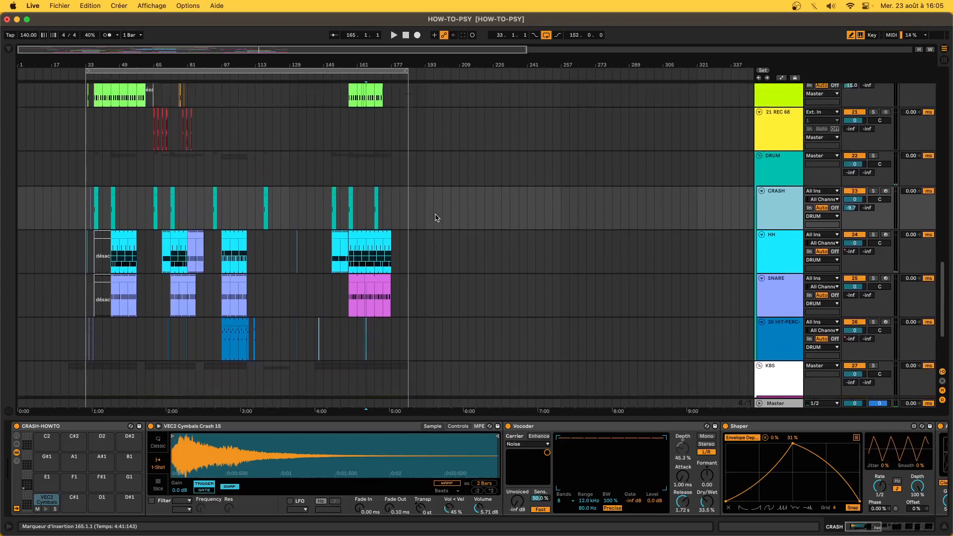
scroll(376, 296, up, 3)
click(376, 296)
scroll(377, 296, up, 3)
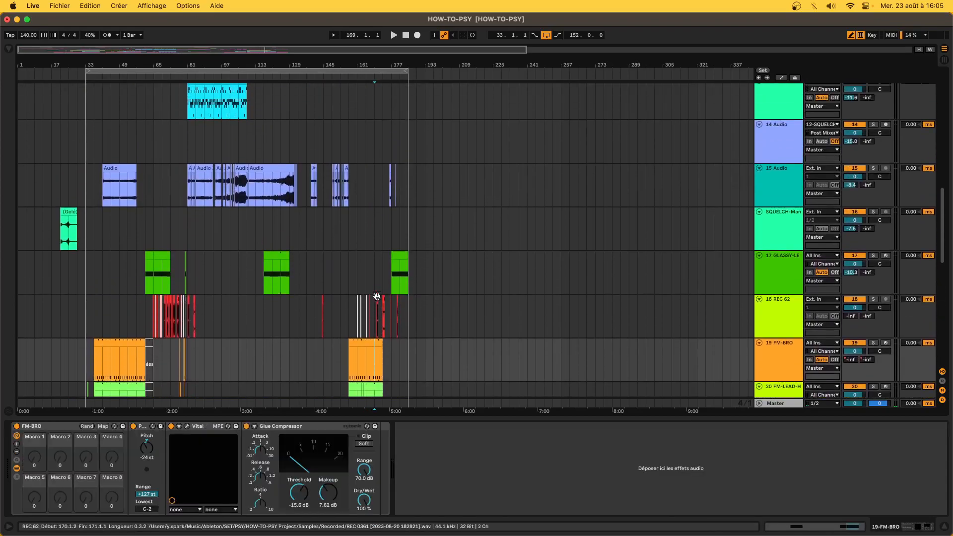
scroll(280, 291, up, 11)
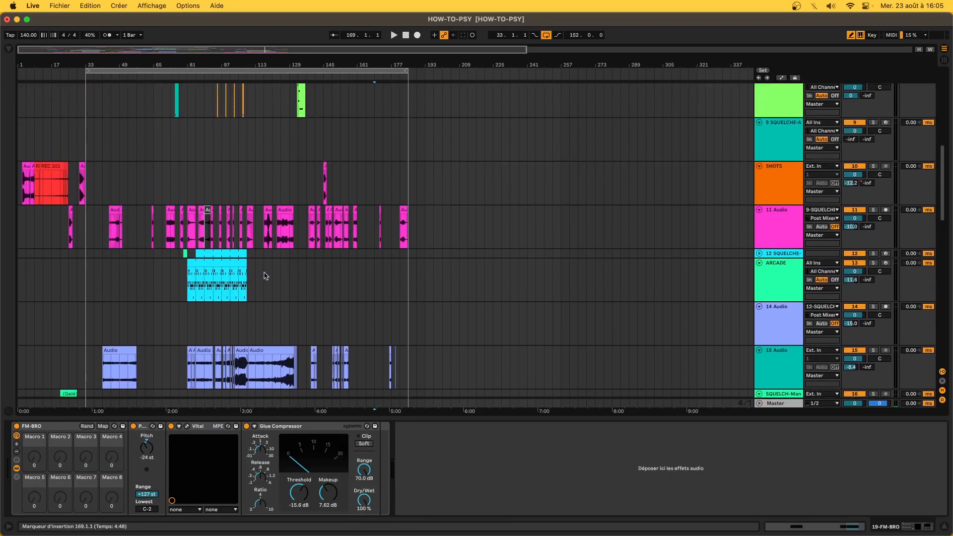
scroll(265, 276, up, 10)
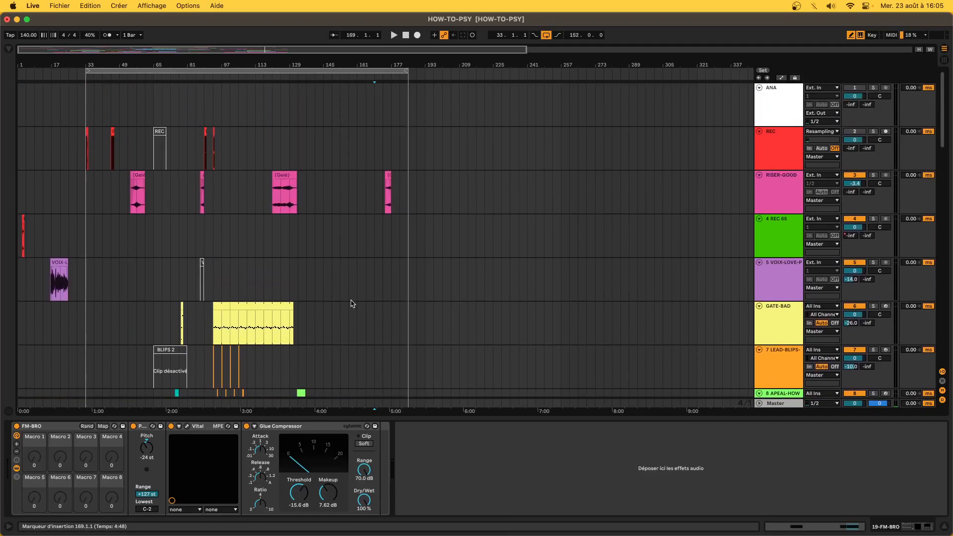
scroll(351, 304, down, 20)
- Select bars 165–173 over the HH clip, pick the [PSY] Closed pad, then the bar-45 HH clip
click(368, 149)
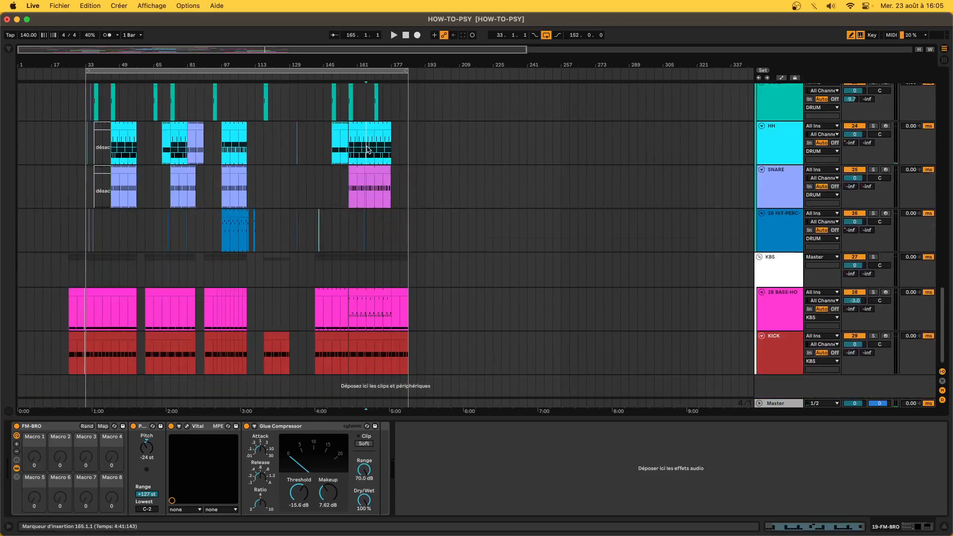
drag(357, 141, 382, 142)
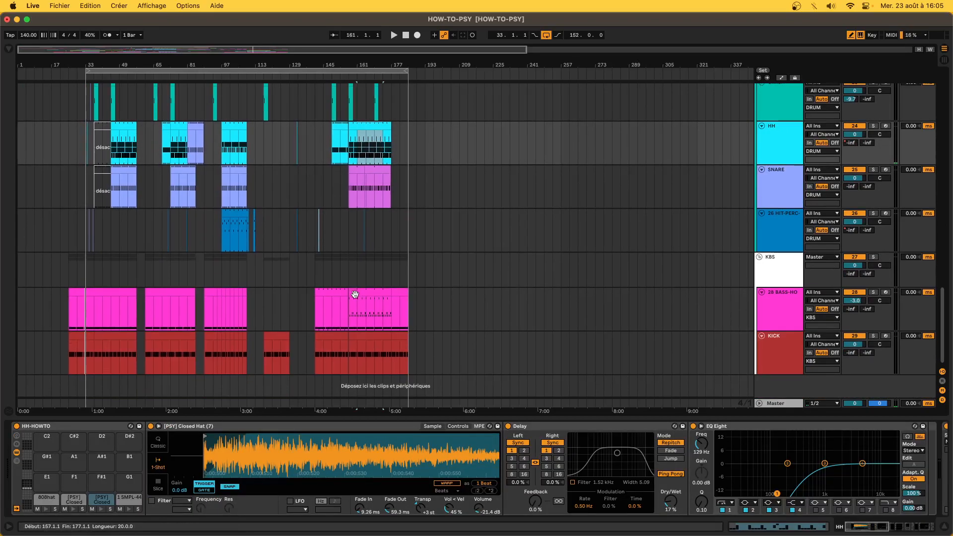
scroll(355, 293, up, 5)
drag(368, 297, 382, 297)
scroll(381, 298, up, 7)
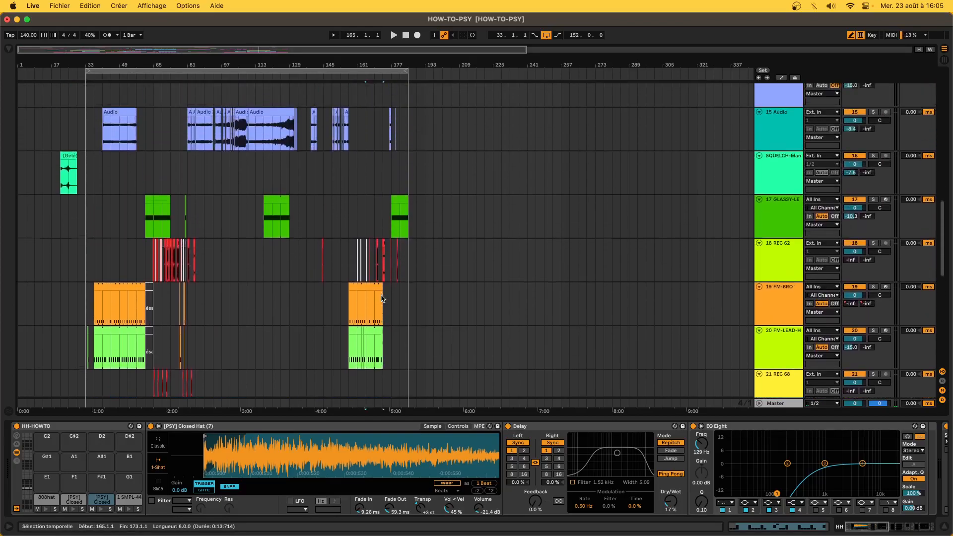
scroll(382, 298, down, 6)
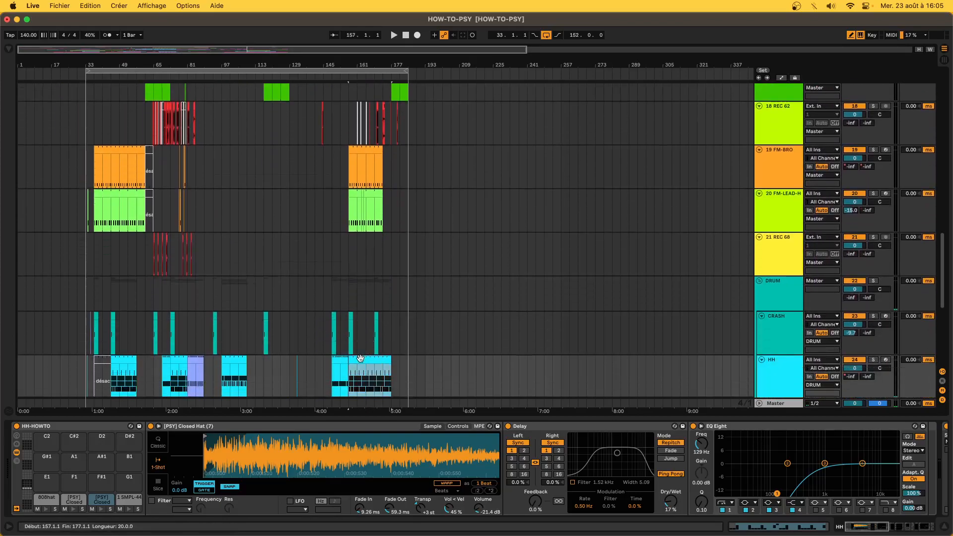
click(101, 499)
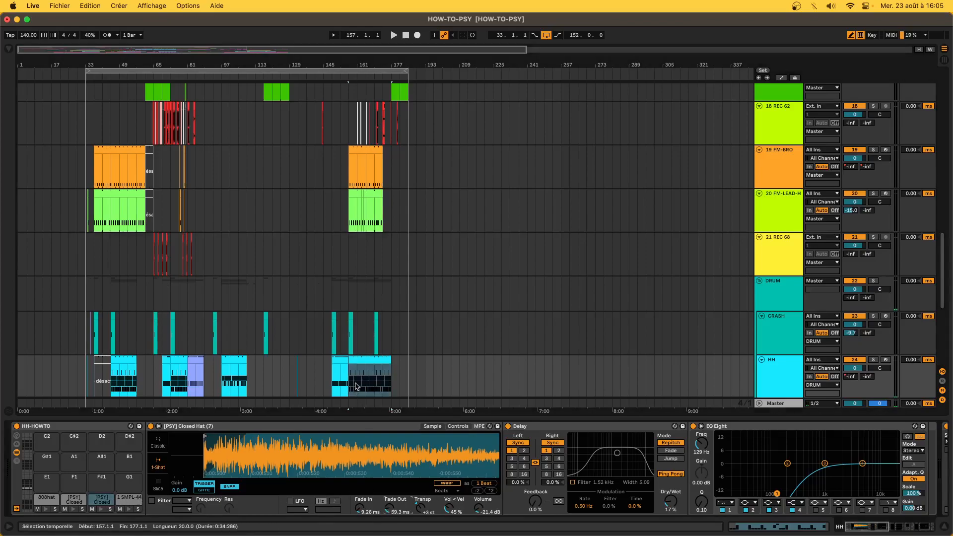
scroll(356, 353, down, 10)
click(118, 125)
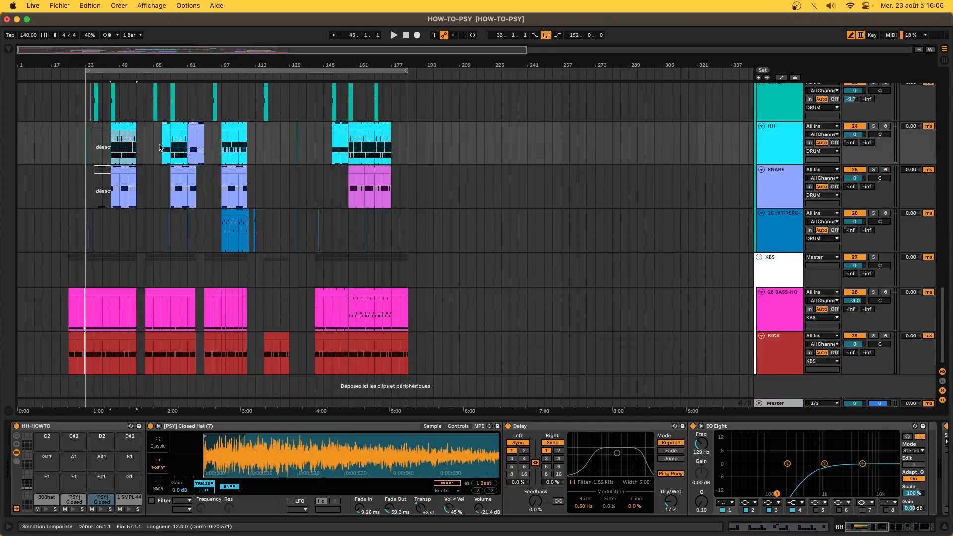
- Select the HH track from bar 45 to 157, then bars 33 to 181 across DRUM and CRASH
drag(114, 147, 397, 151)
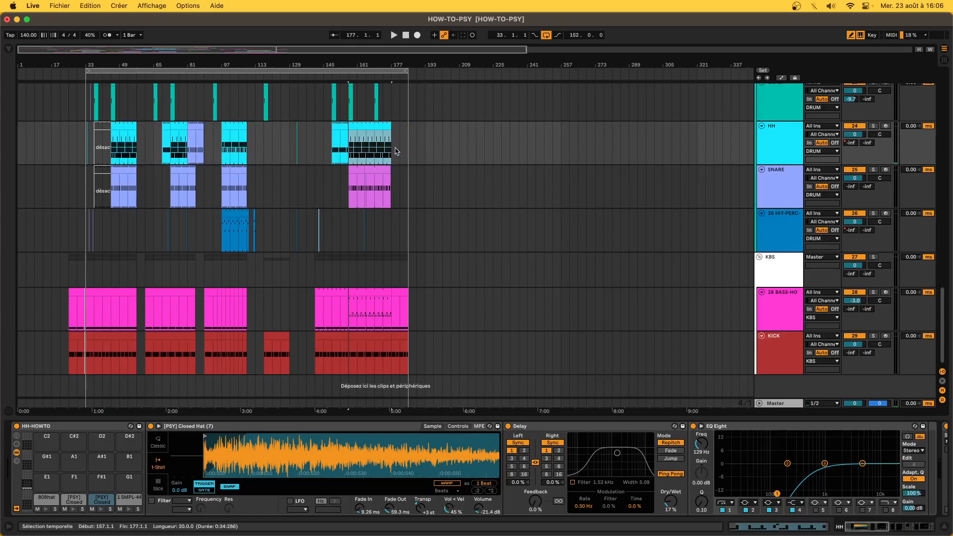
scroll(108, 226, up, 4)
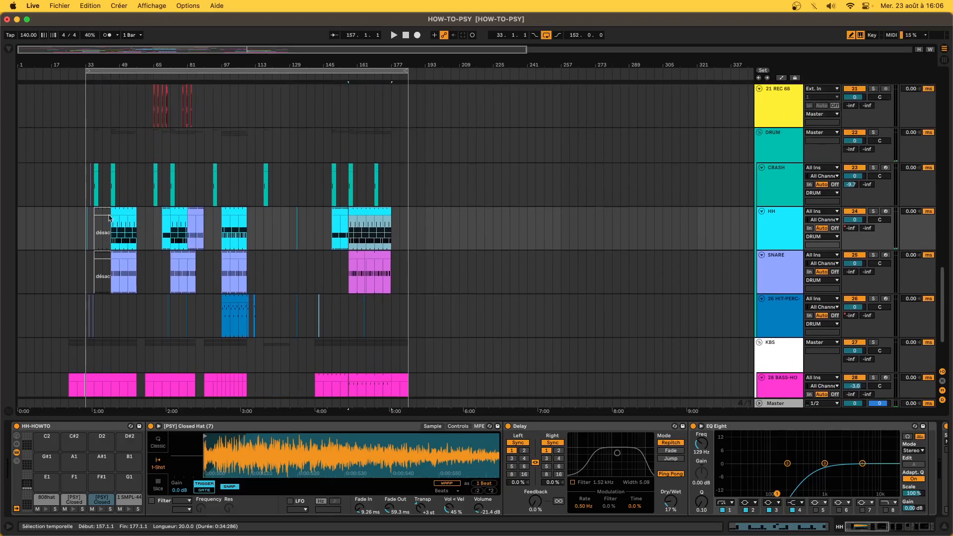
drag(90, 144, 402, 169)
scroll(402, 169, down, 4)
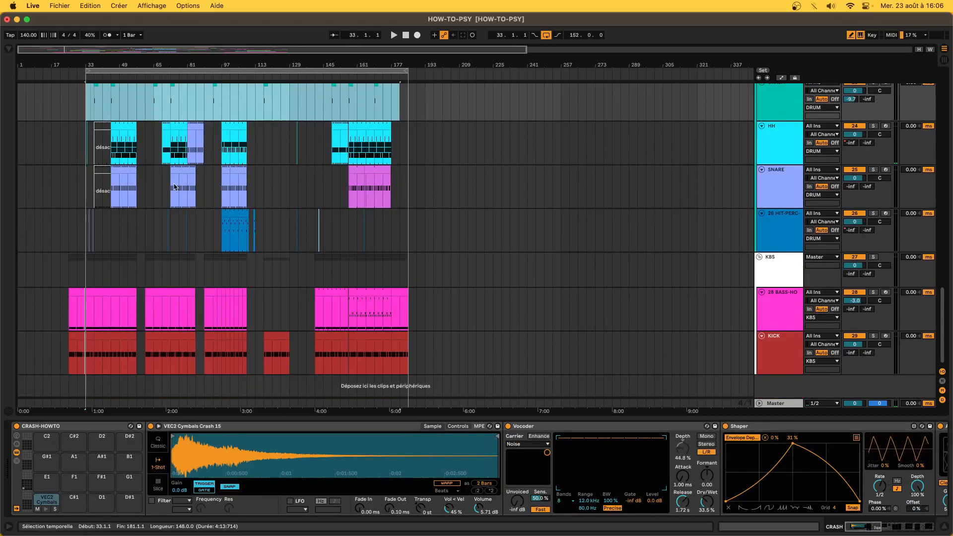
scroll(395, 208, up, 15)
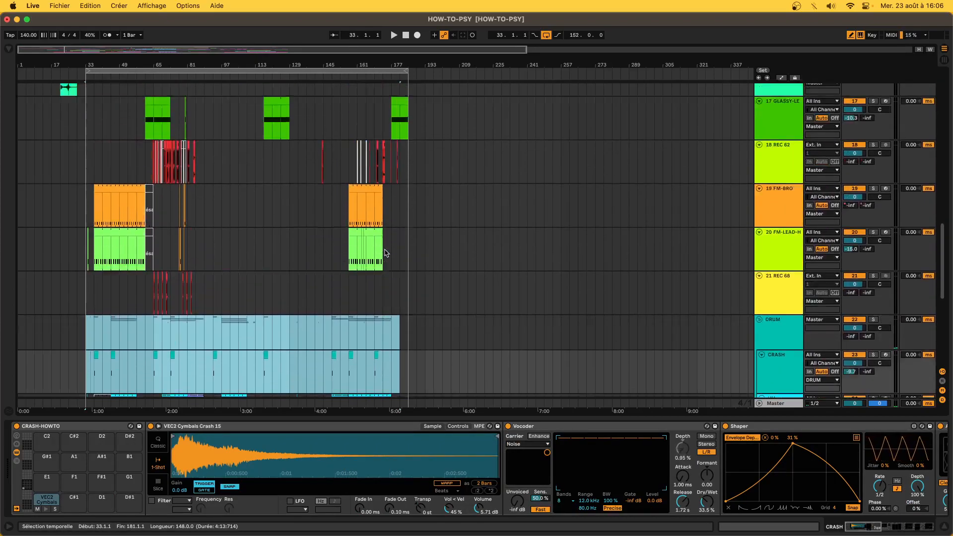
scroll(94, 290, up, 20)
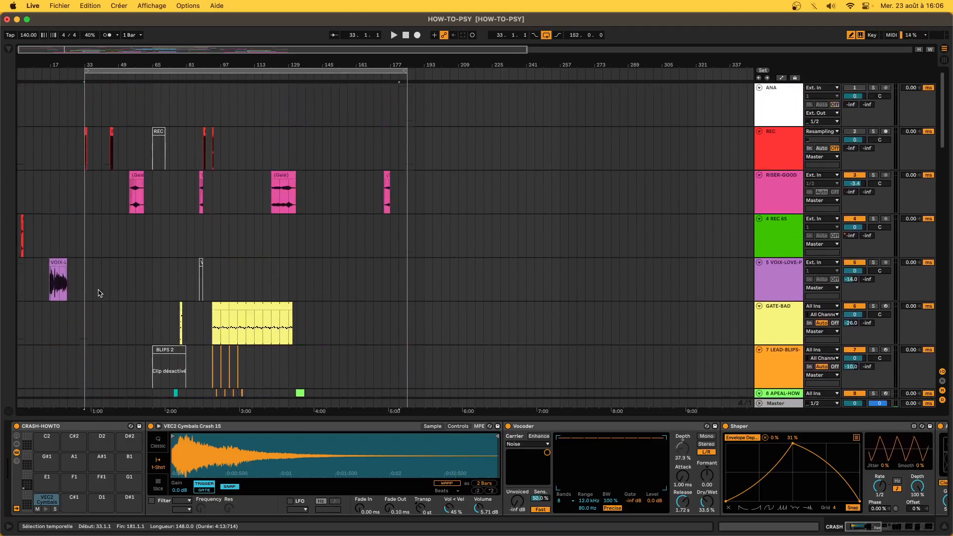
- Move up past the RISER-GOOD track and select the 21 REC 68 track
click(126, 176)
scroll(123, 209, down, 20)
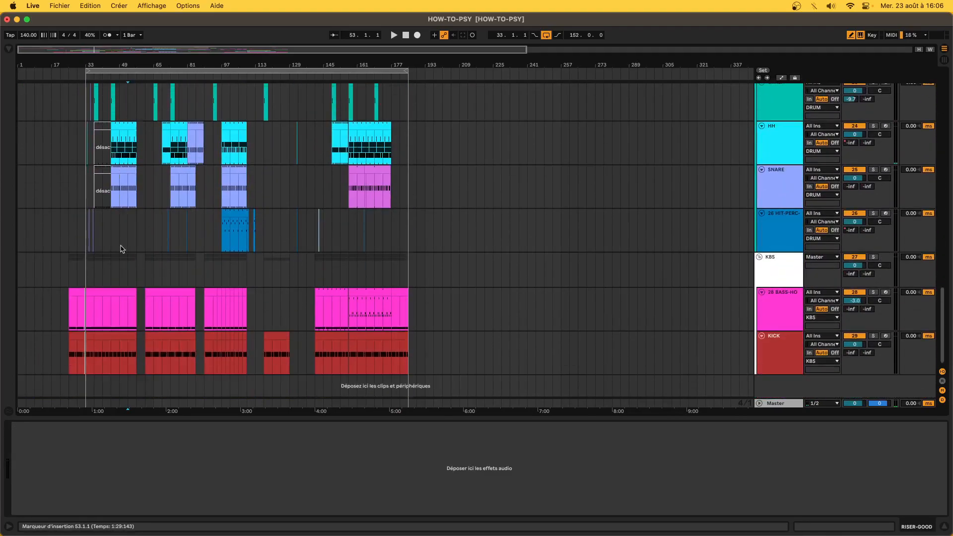
drag(86, 238, 20, 199)
scroll(47, 152, up, 10)
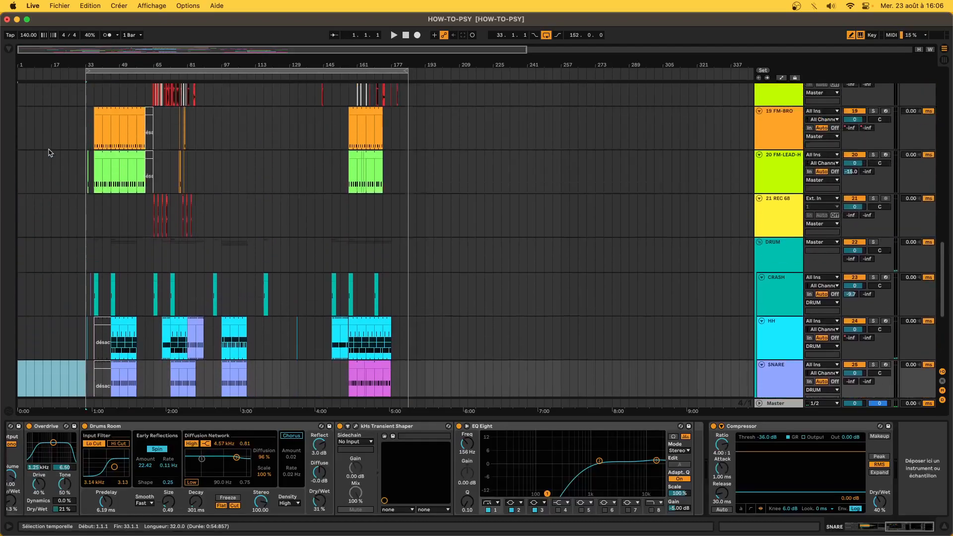
scroll(50, 152, up, 1)
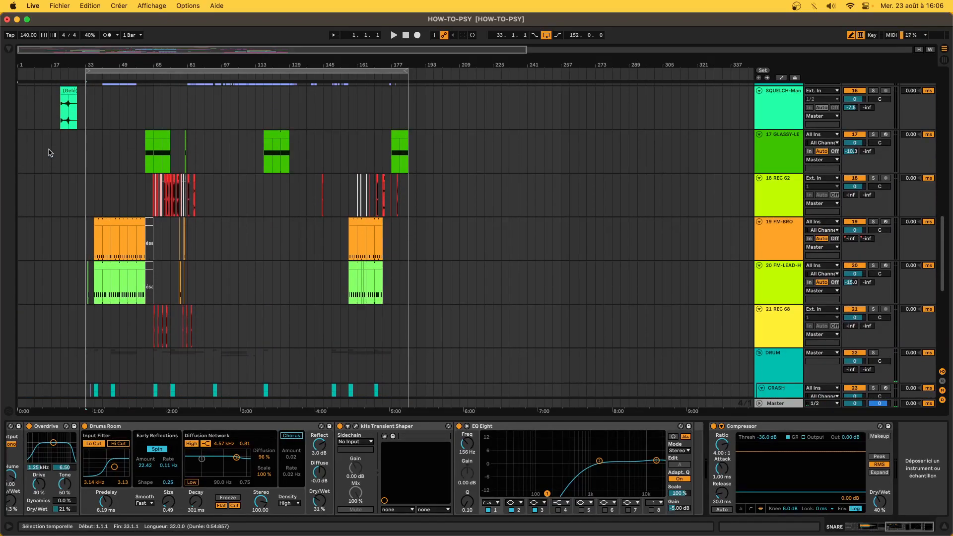
scroll(49, 152, up, 10)
scroll(469, 202, down, 20)
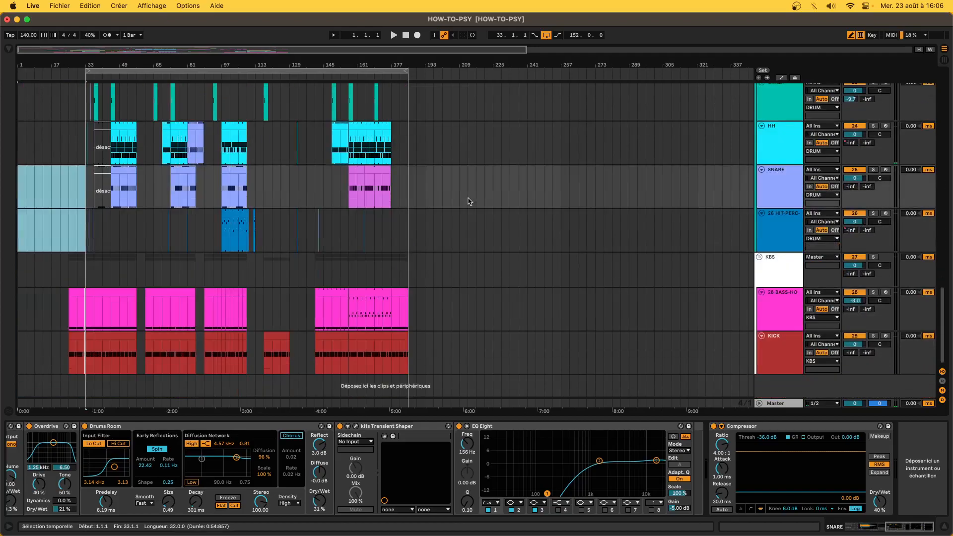
scroll(423, 258, up, 15)
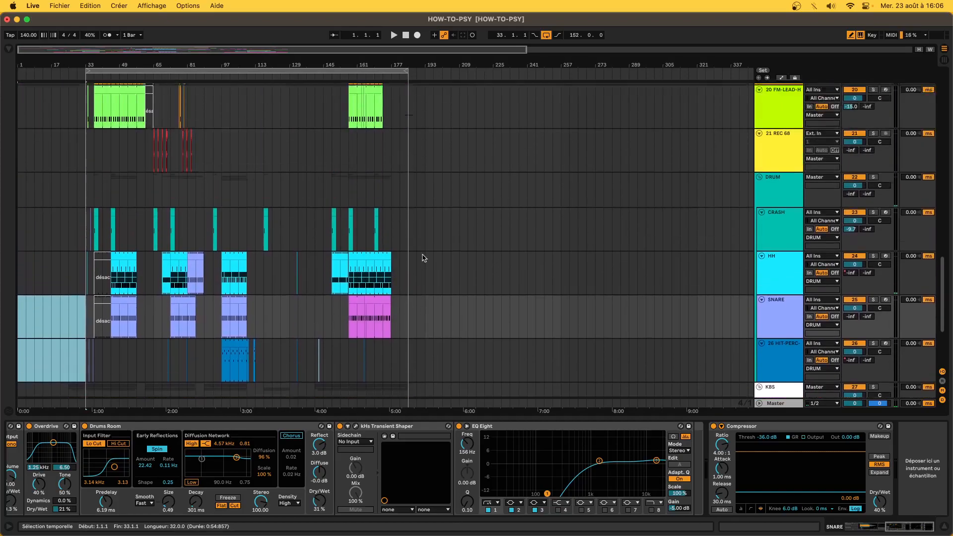
click(411, 217)
- Insert a new MIDI track below 21 REC 68, then browse the KICK and LEAD preset folders
key(super+shift+t)
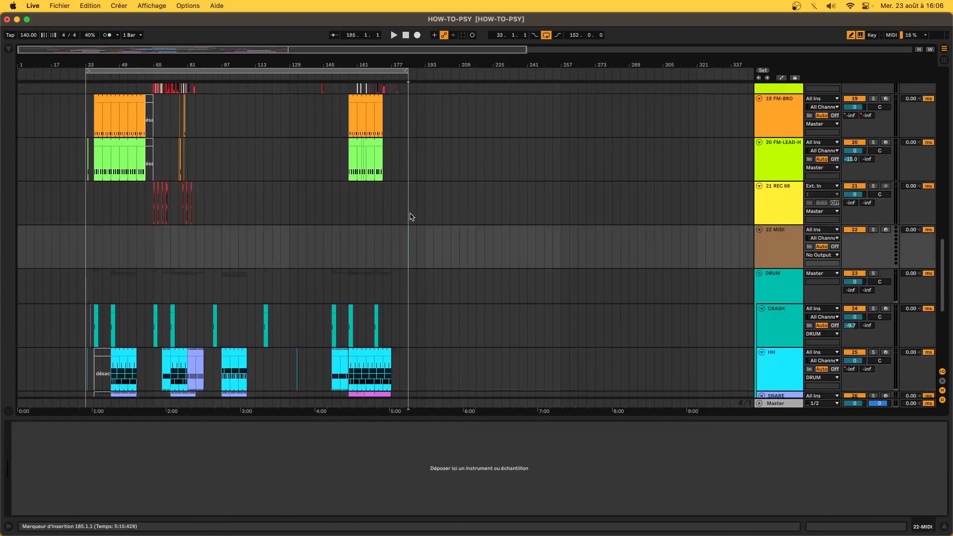
click(9, 50)
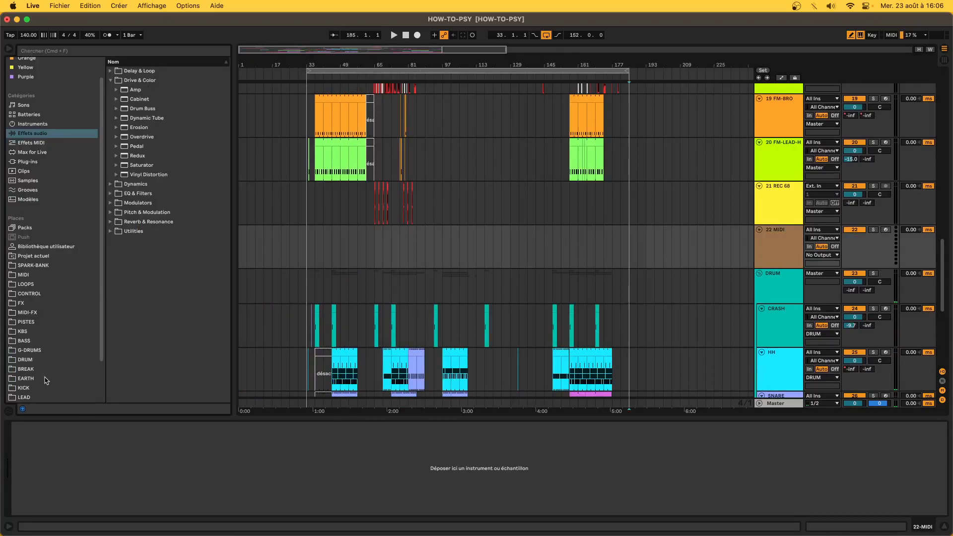
scroll(45, 380, down, 3)
click(39, 342)
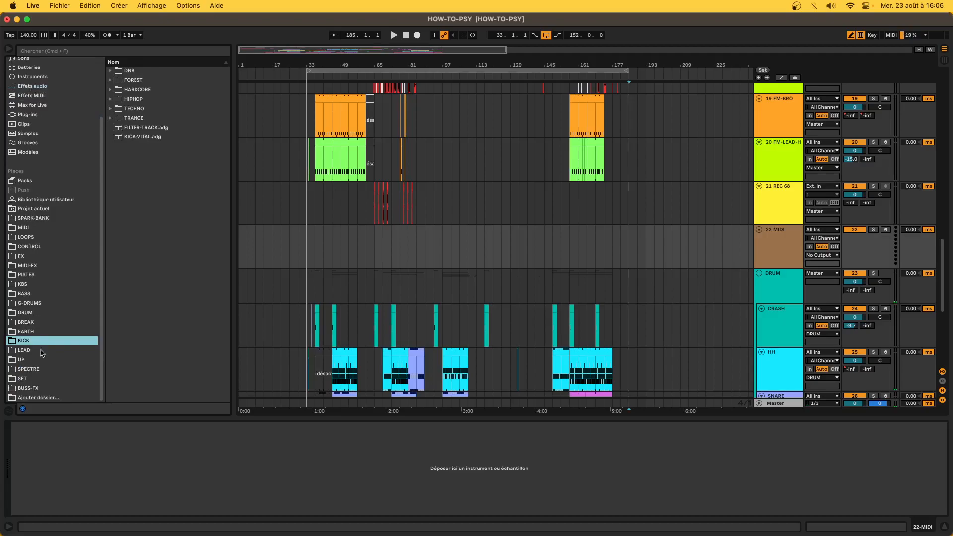
click(42, 352)
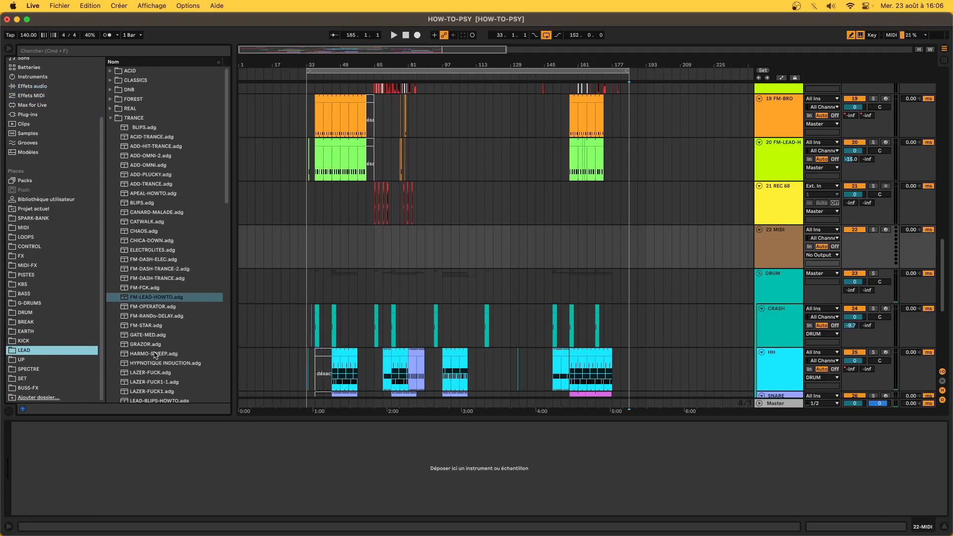
- Open the UP folder and select RESO-FANTASTIC-BOY.adg
scroll(155, 356, down, 2)
scroll(155, 356, down, 15)
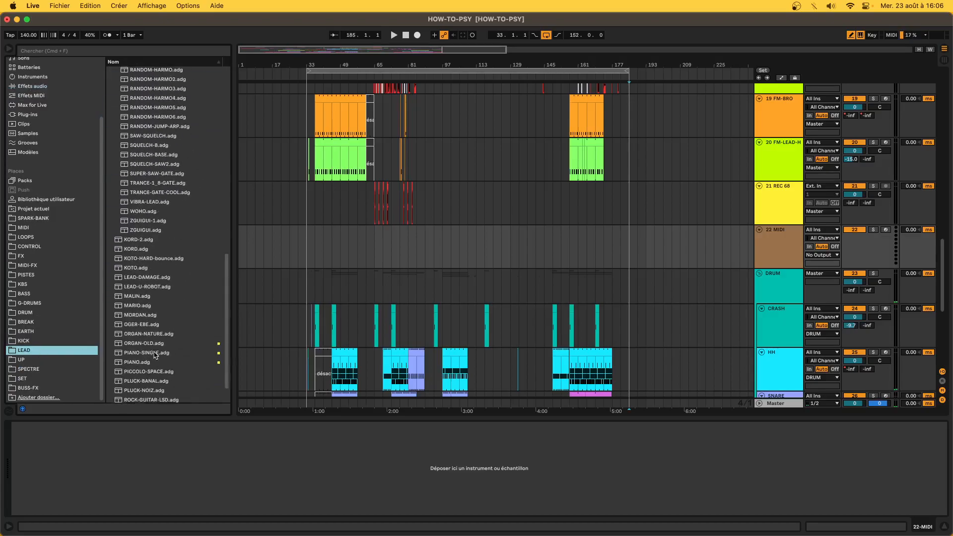
click(37, 362)
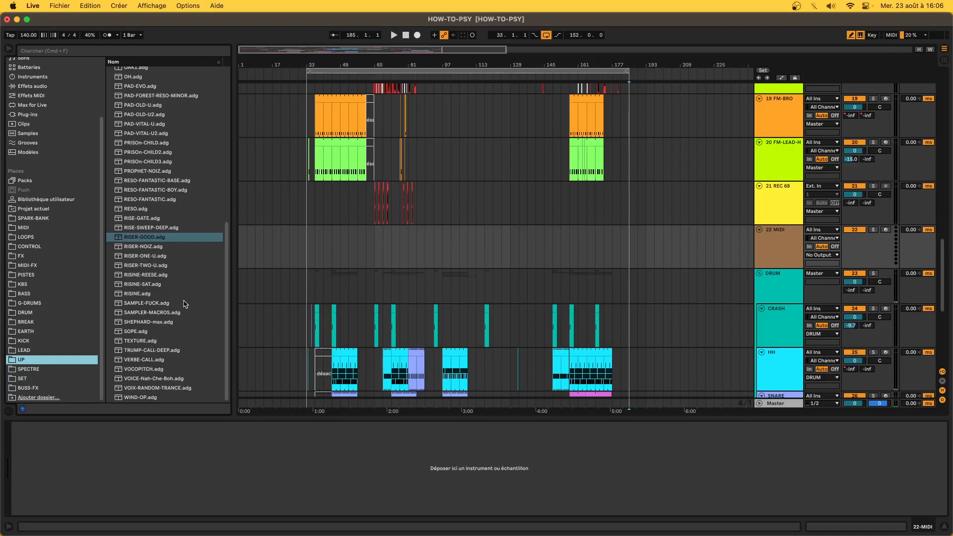
scroll(169, 275, up, 1)
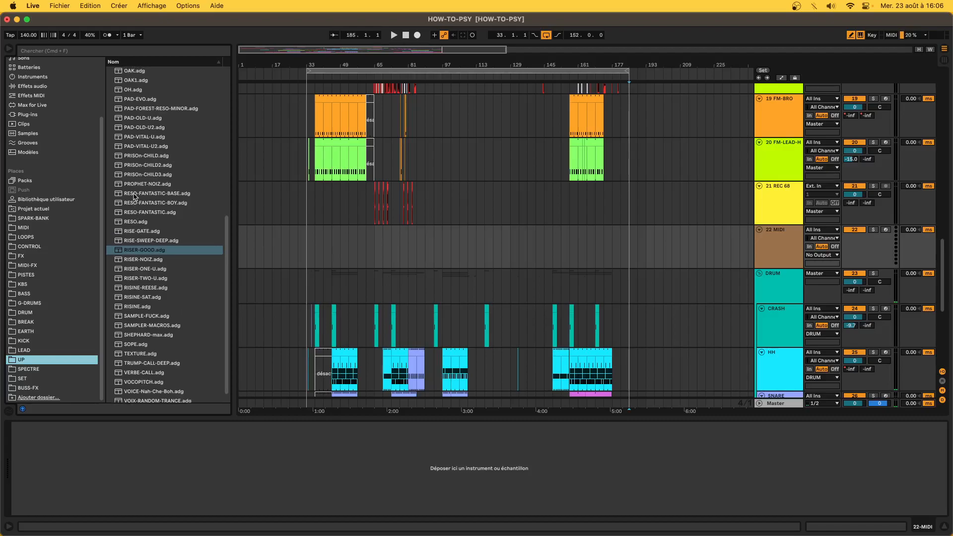
click(158, 203)
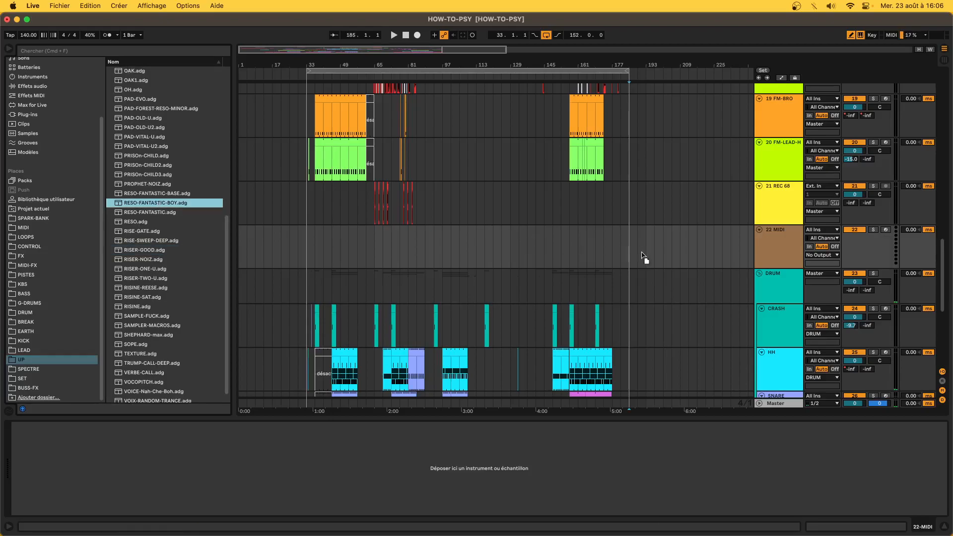
- Load RESO-FANTASTIC-BOY onto track 22 and close the Wider, ValhallaVintageVerb and Omnisphere windows
drag(663, 258, 662, 261)
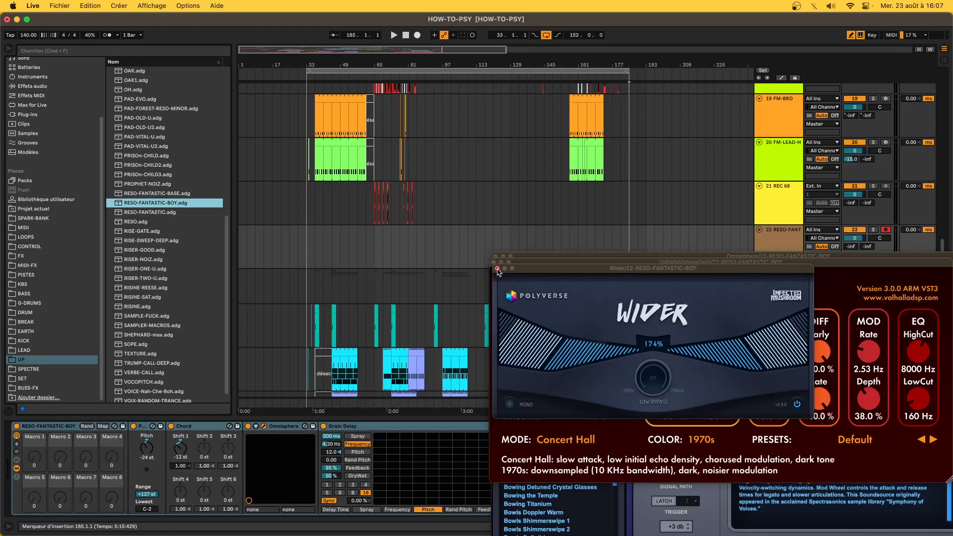
click(497, 268)
click(494, 263)
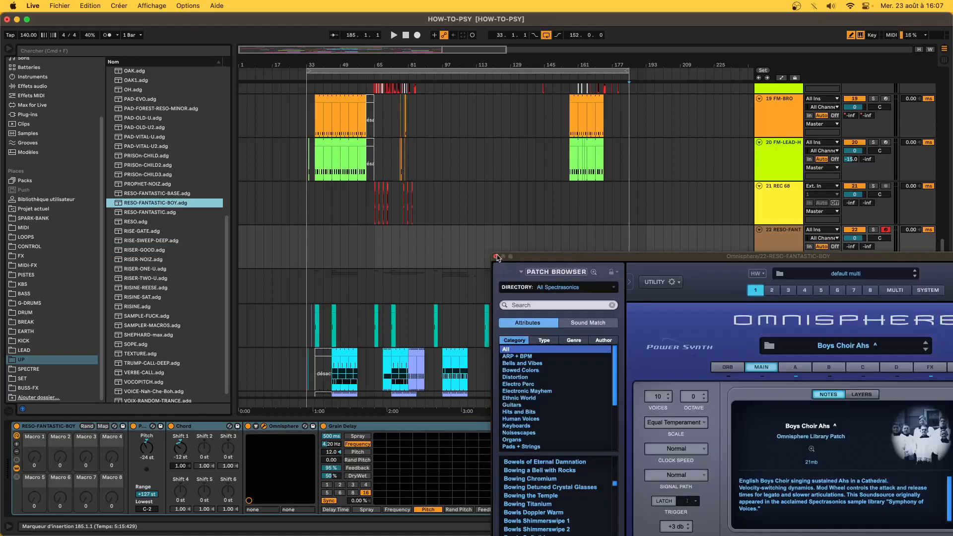
click(496, 256)
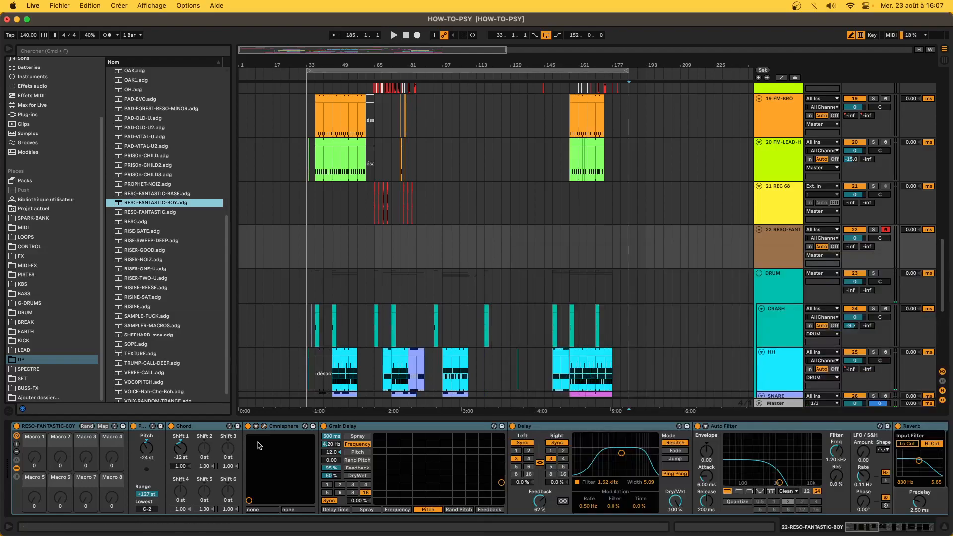
- Select every device in the chain and switch them all off
scroll(311, 447, right, 10)
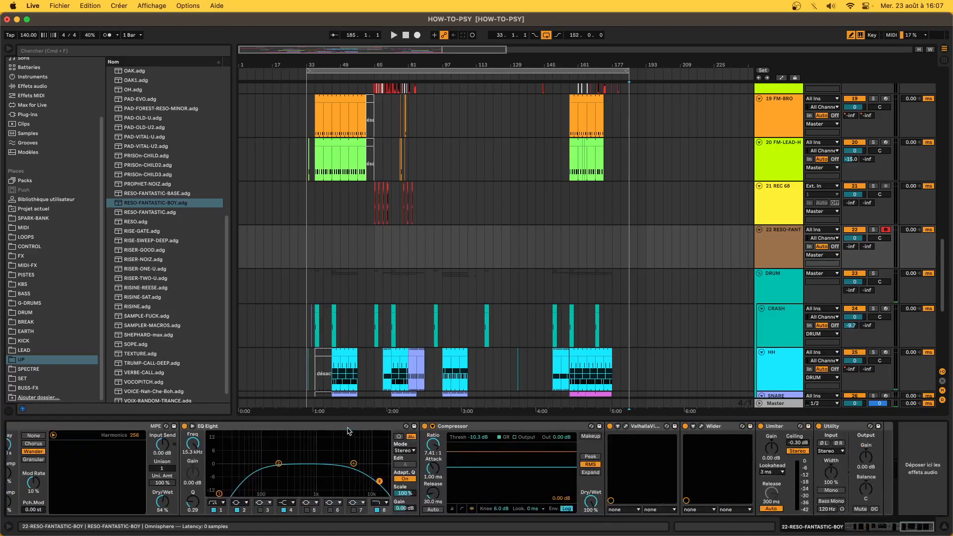
click(833, 428)
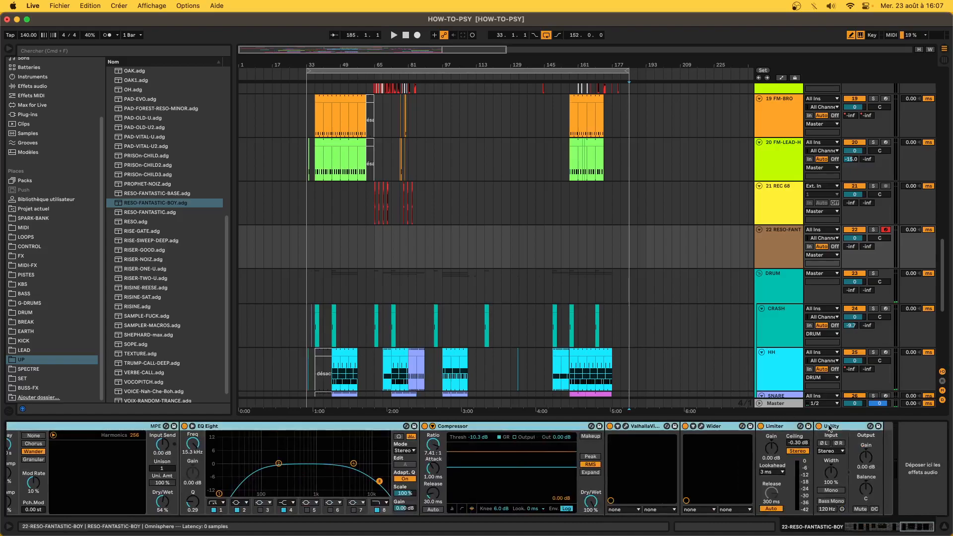
click(819, 427)
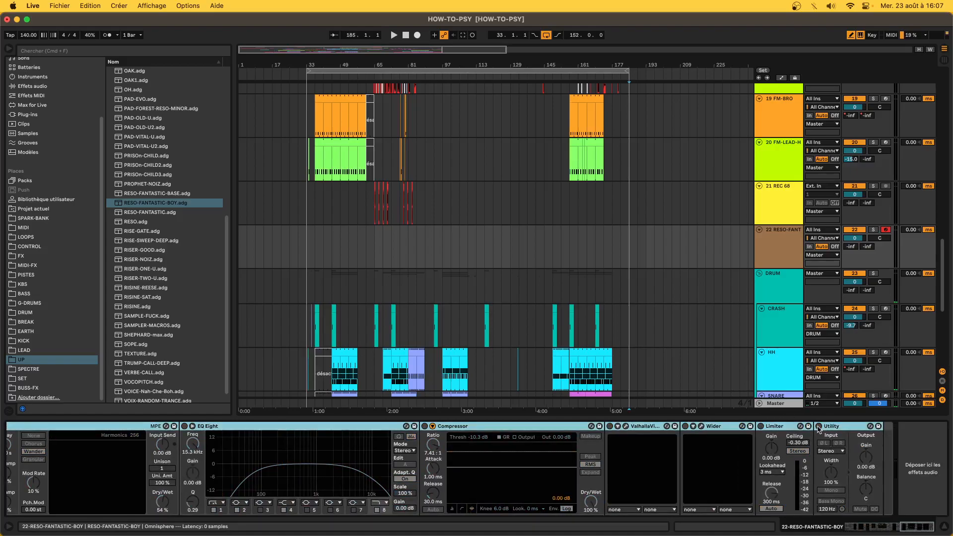
- Raise the keyboard octave to C4, turn the Chord device back on, and focus Grain Delay
key(x)
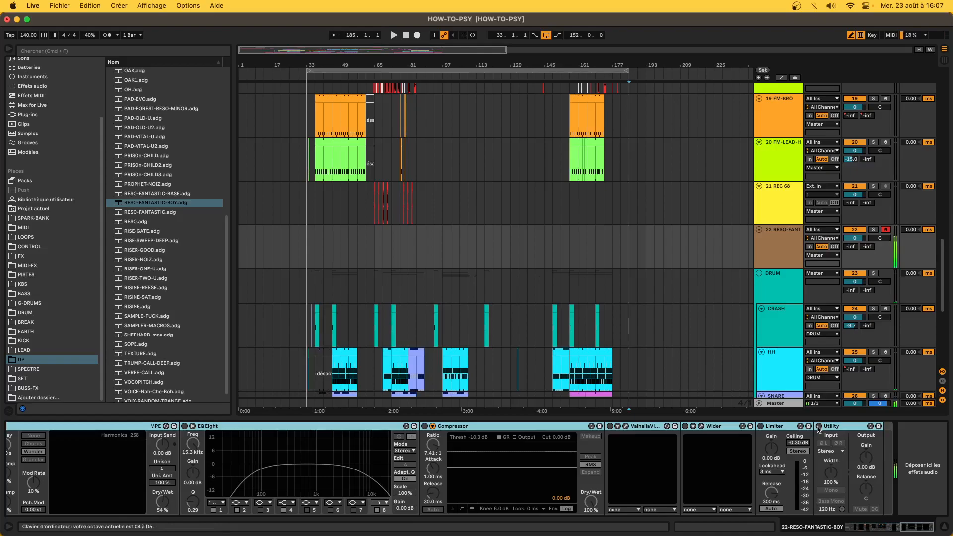
scroll(503, 489, left, 10)
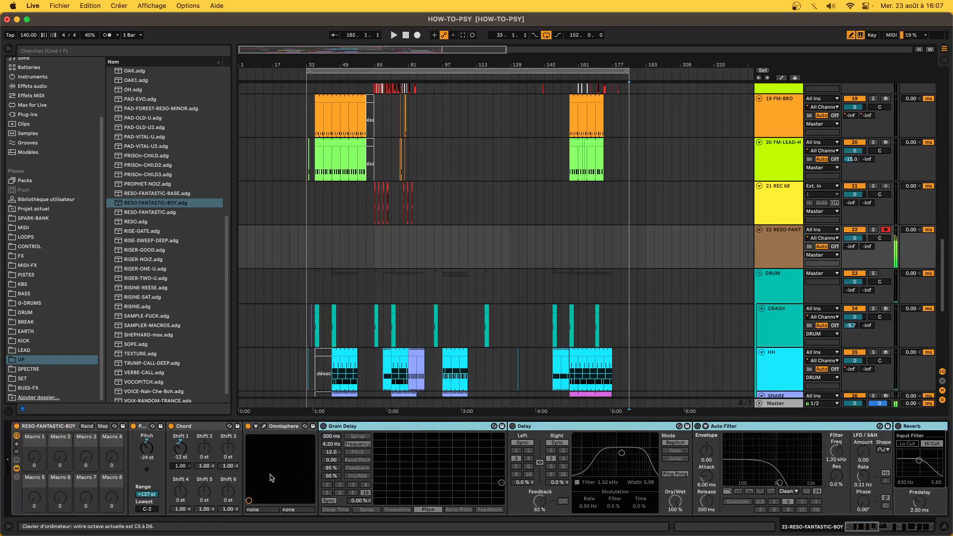
click(172, 427)
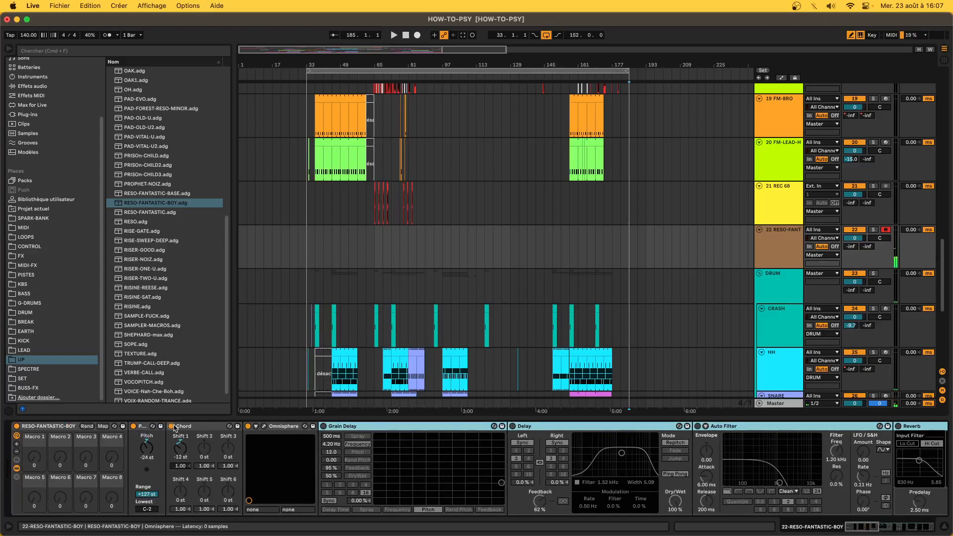
click(188, 428)
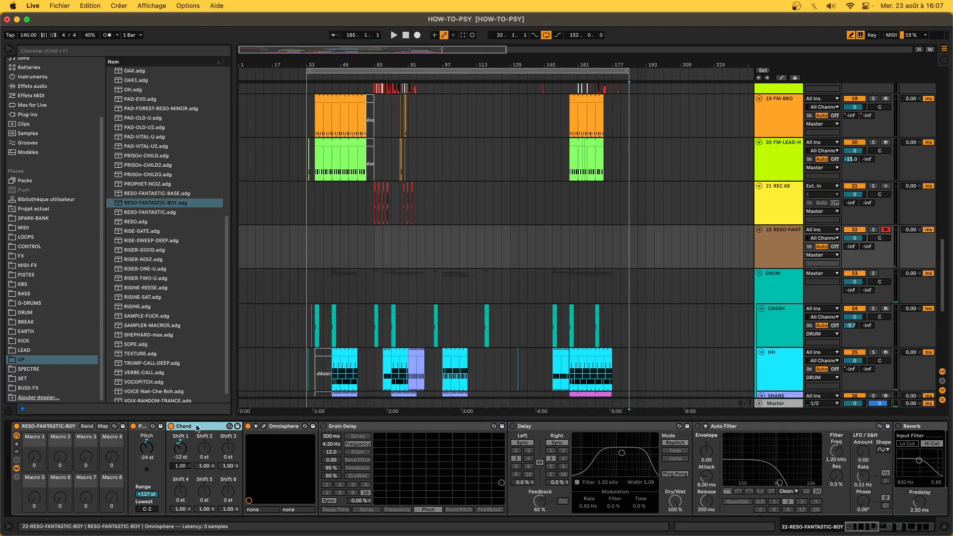
click(345, 428)
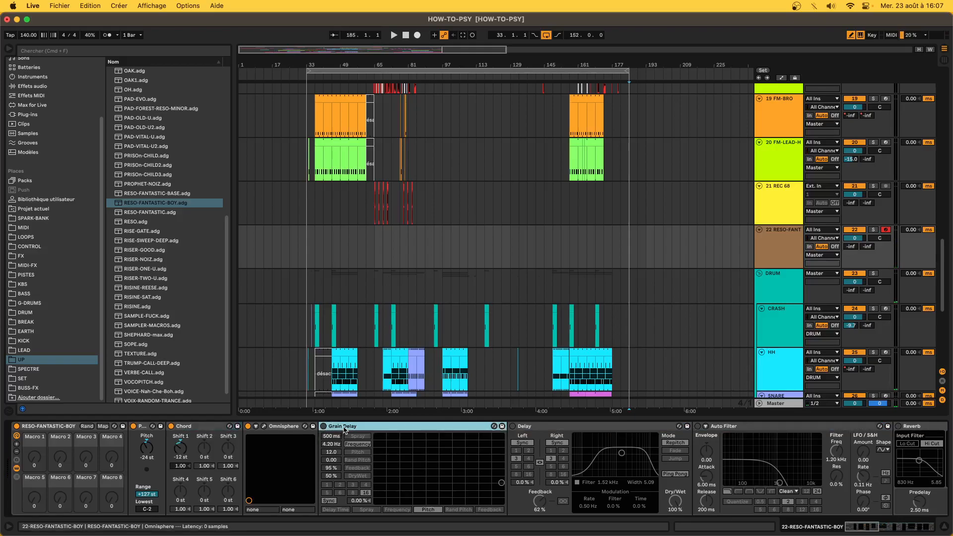
- Turn all devices back on and scroll through the chain past Auto Filter
scroll(389, 432, right, 10)
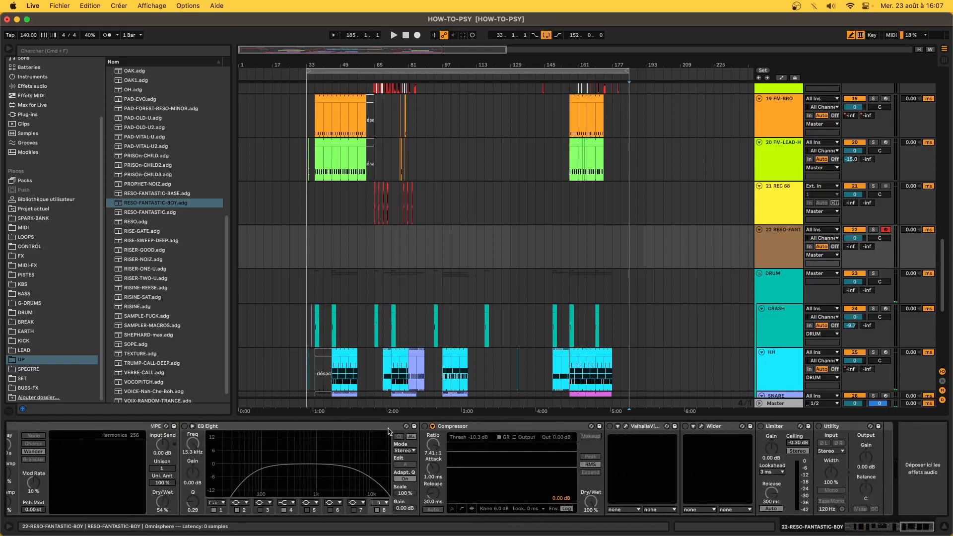
shift+click(828, 426)
click(818, 427)
scroll(442, 463, left, 15)
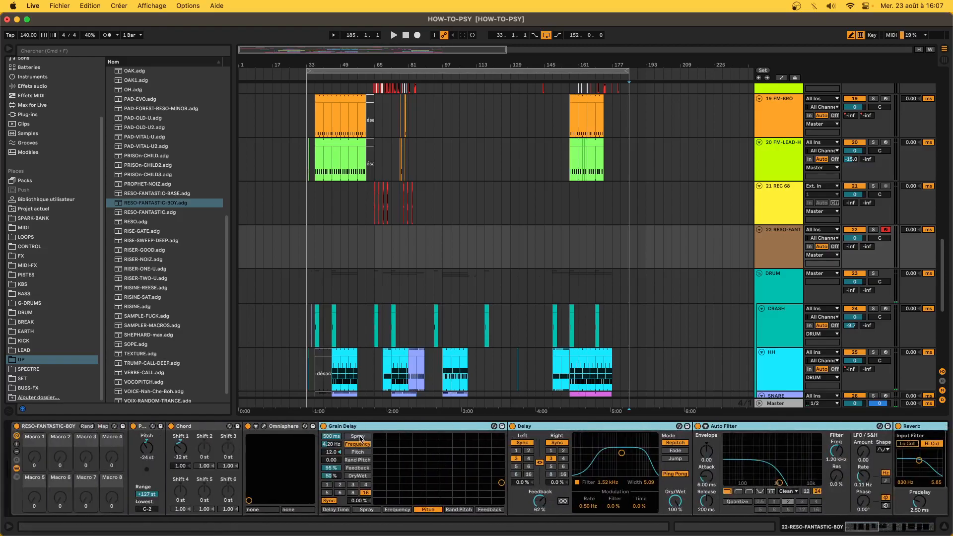
scroll(346, 429, right, 8)
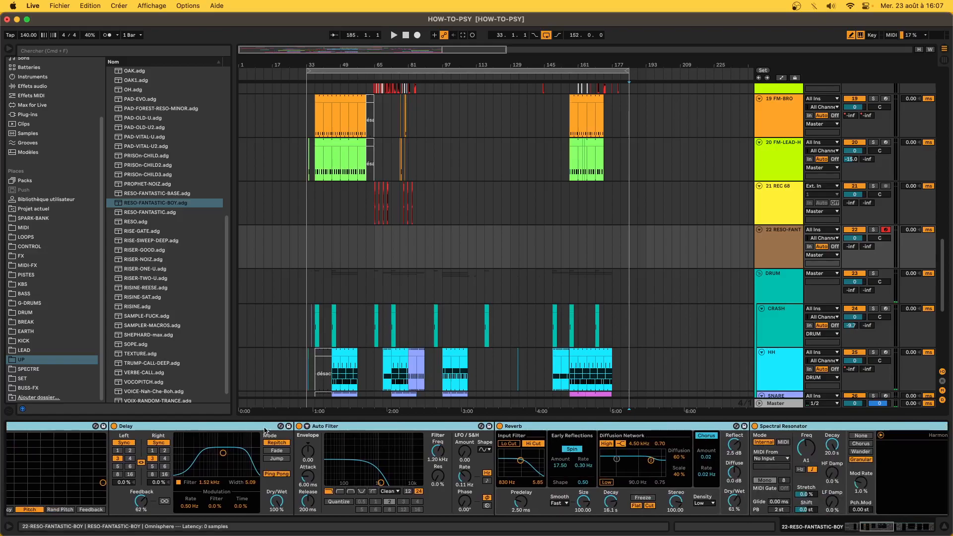
click(422, 433)
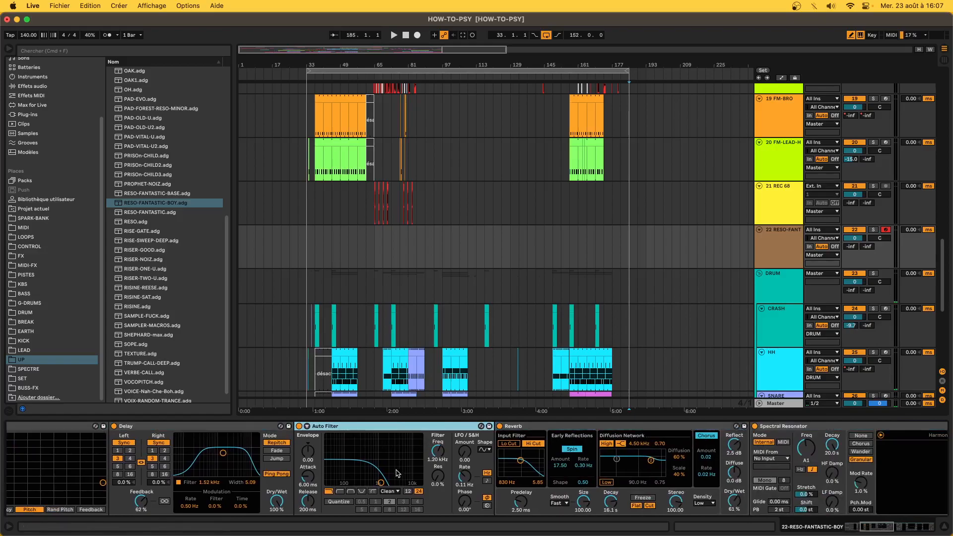
scroll(393, 482, right, 3)
scroll(419, 434, right, 12)
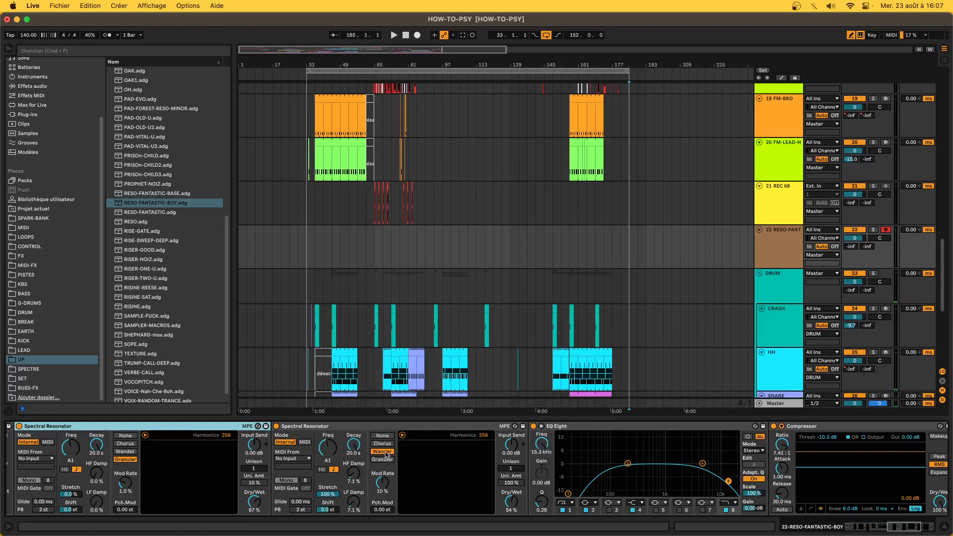
scroll(452, 467, right, 4)
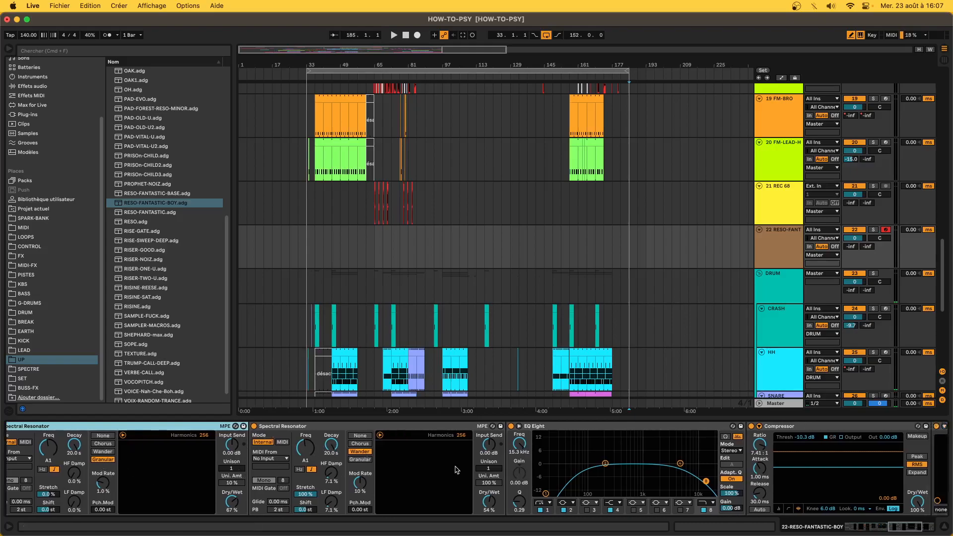
scroll(550, 461, right, 3)
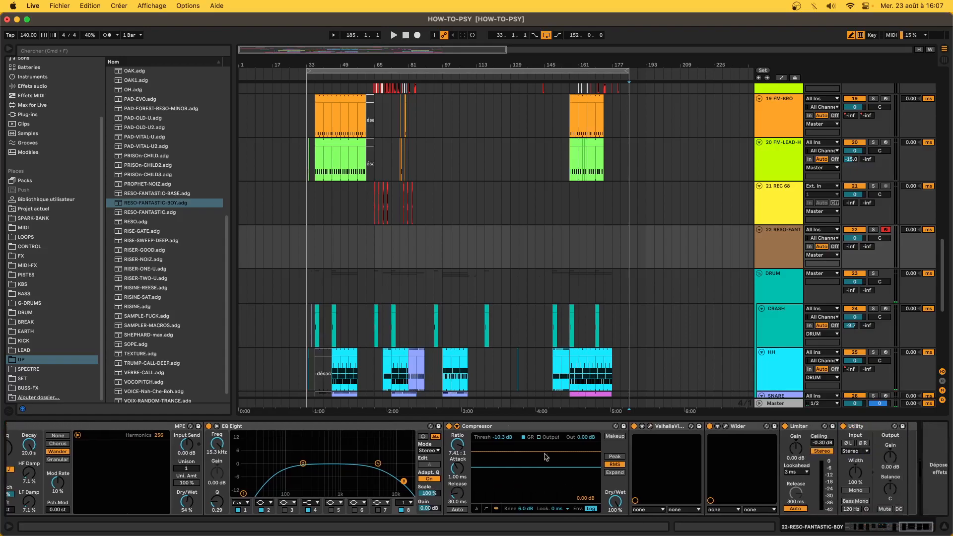
- Open and close the ValhallaVintageVerb and Wider plug-in windows, then scroll the chain left
click(650, 427)
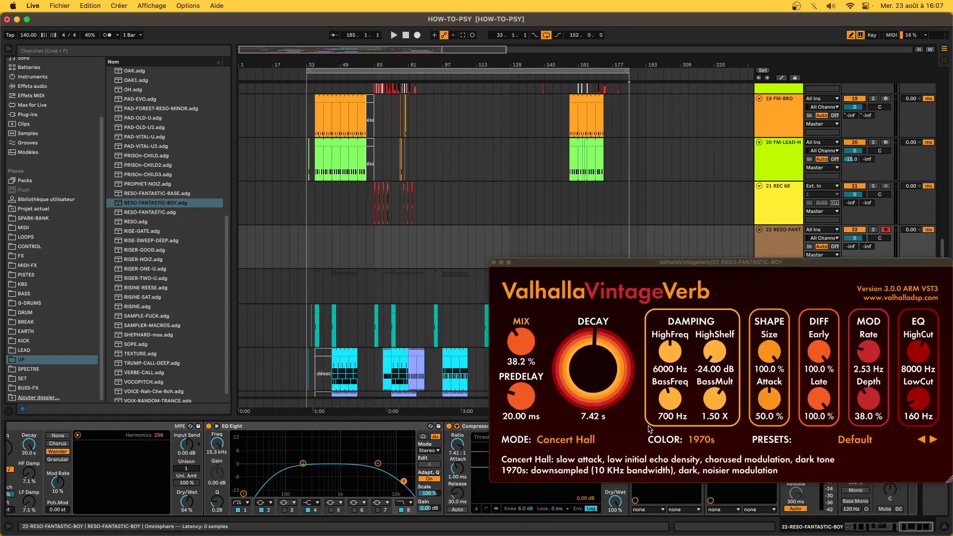
click(494, 262)
click(726, 427)
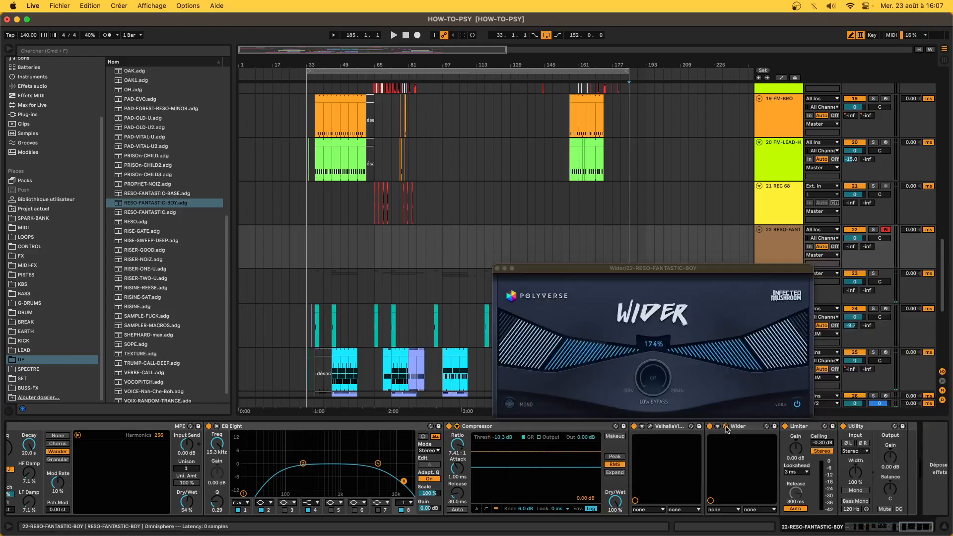
click(726, 428)
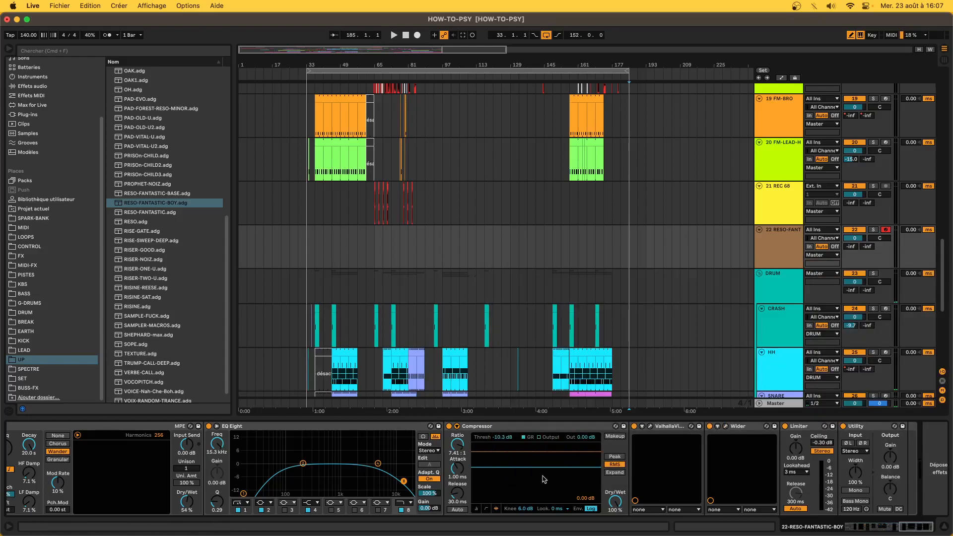
scroll(543, 479, left, 10)
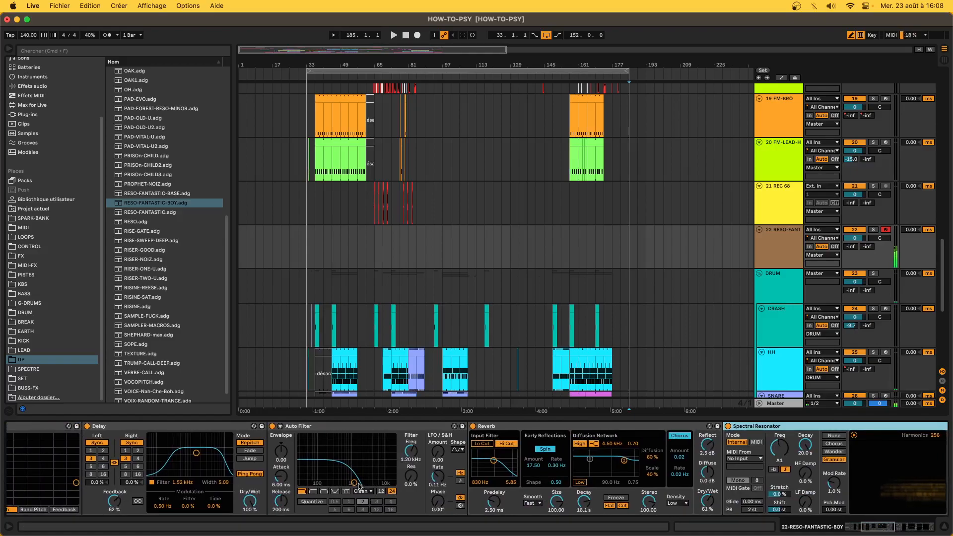
scroll(360, 487, left, 10)
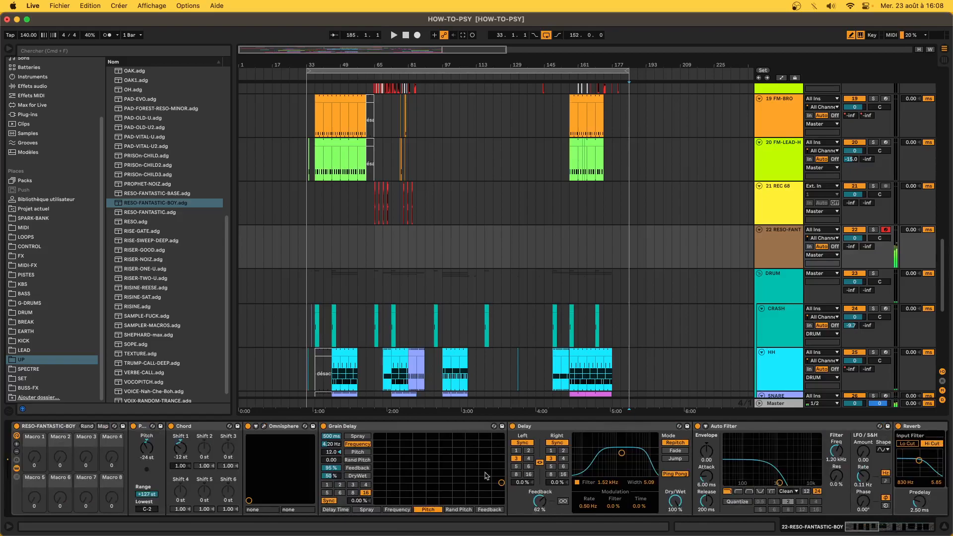
scroll(780, 483, right, 10)
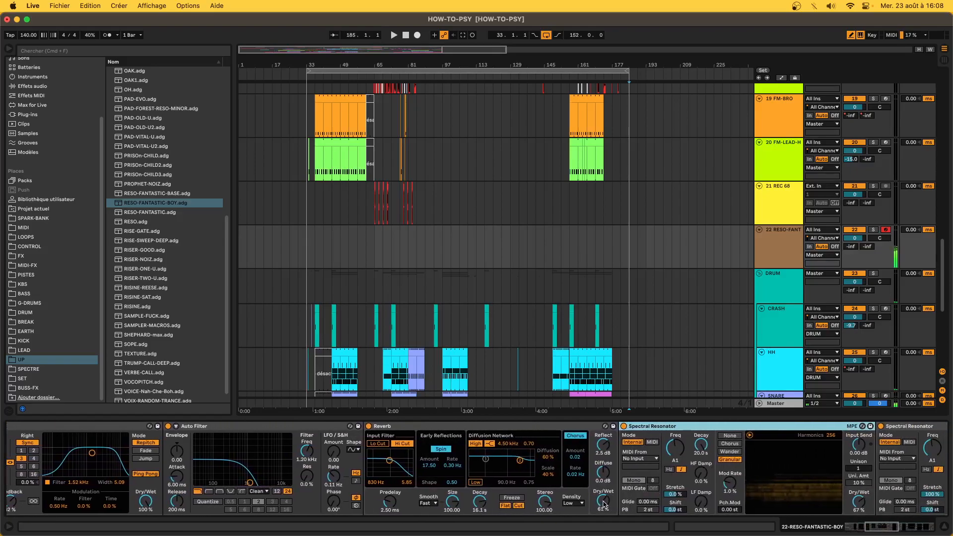
click(603, 501)
scroll(604, 503, right, 10)
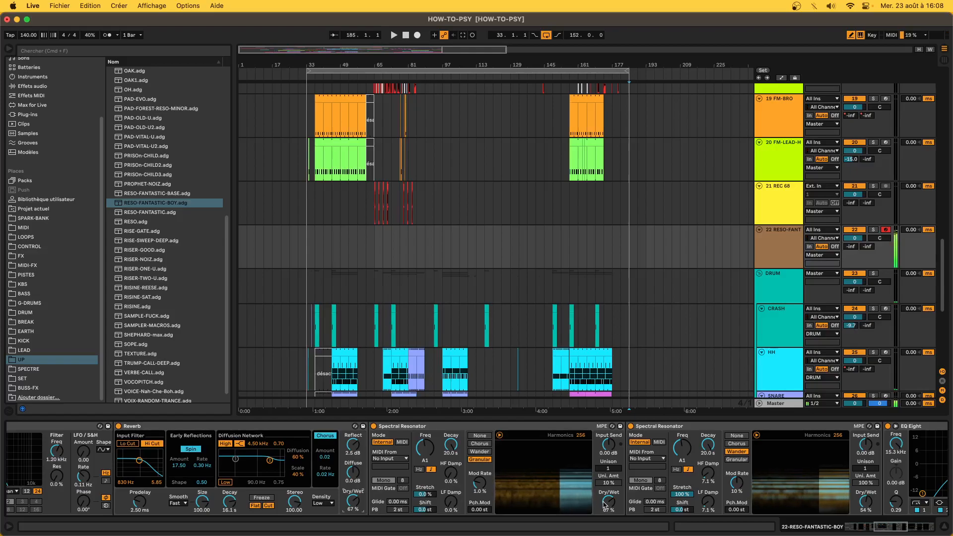
scroll(604, 503, right, 7)
scroll(604, 504, right, 20)
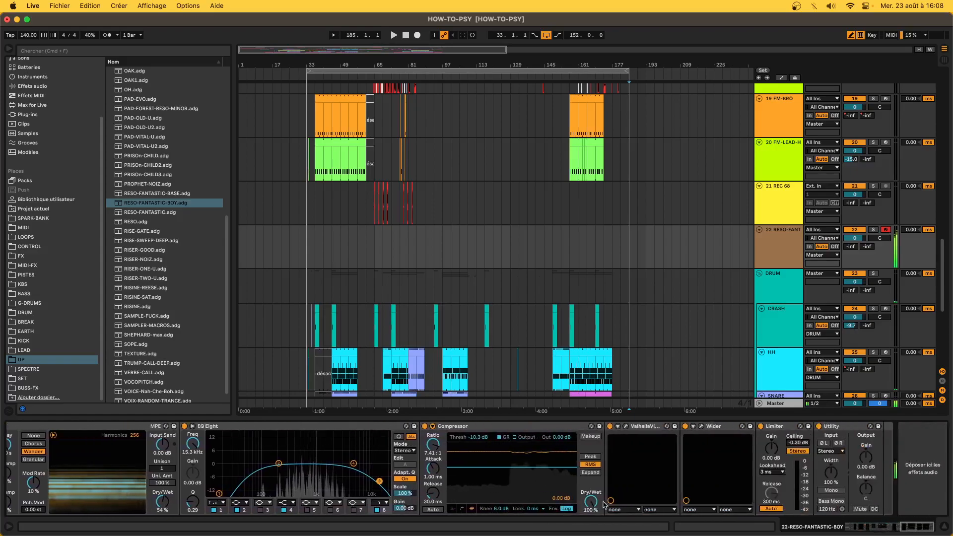
mouse_move(269, 517)
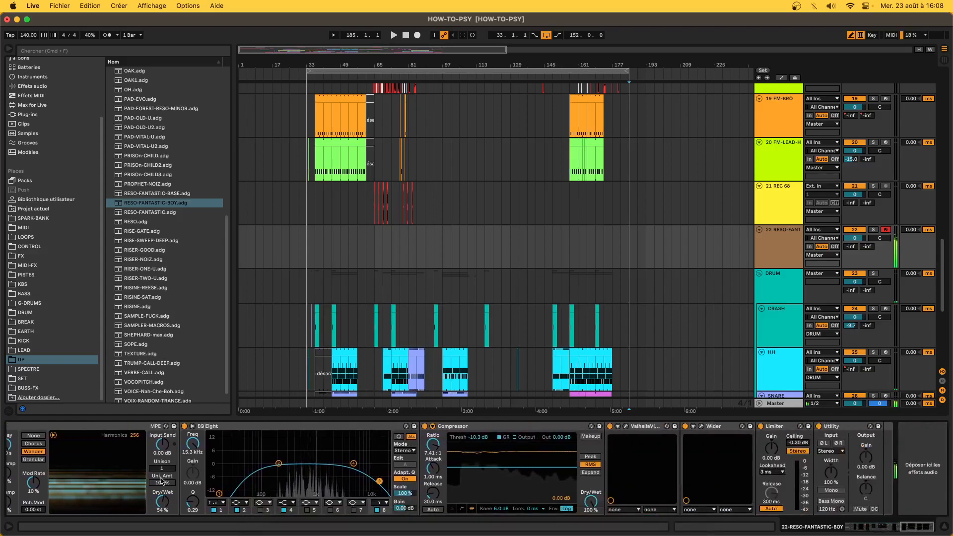
scroll(162, 481, left, 20)
scroll(161, 480, left, 10)
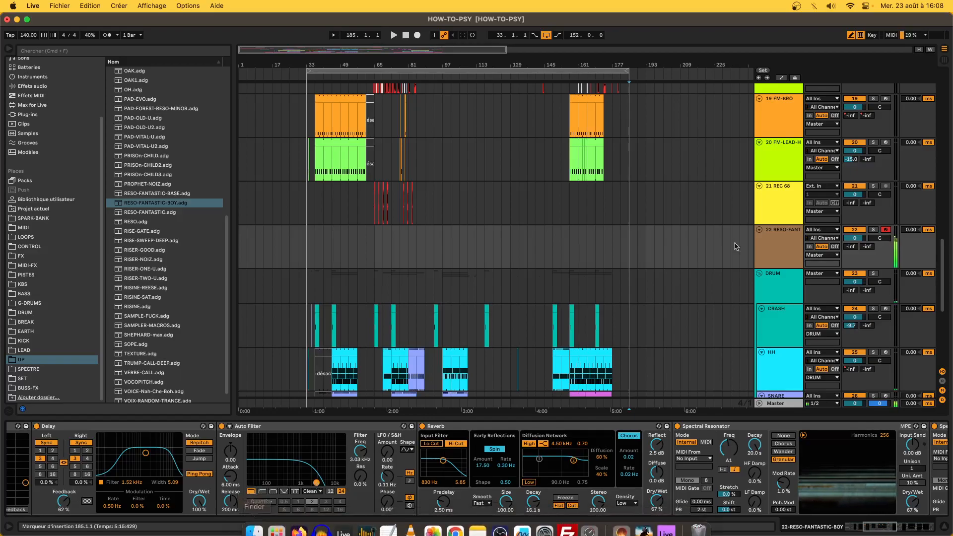
scroll(327, 454, left, 5)
scroll(328, 454, left, 6)
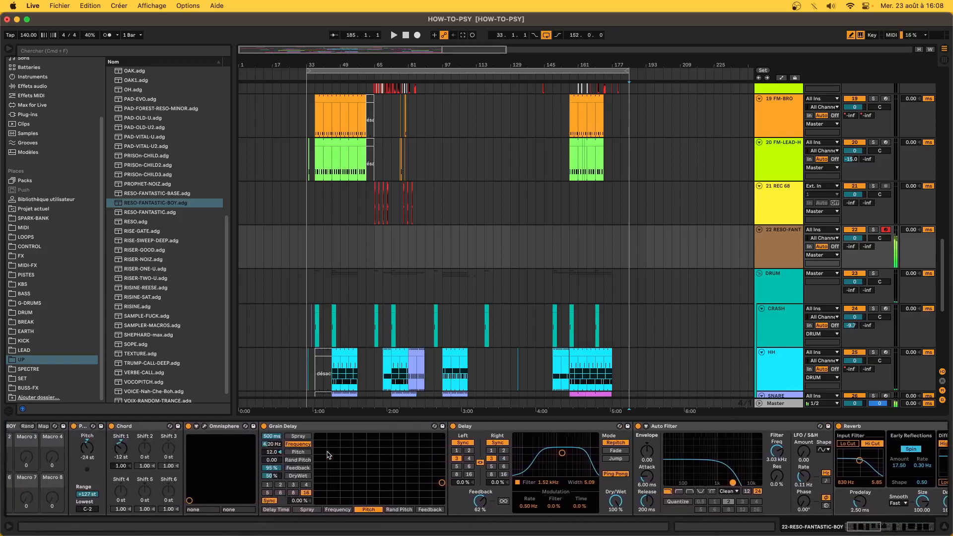
scroll(328, 454, right, 15)
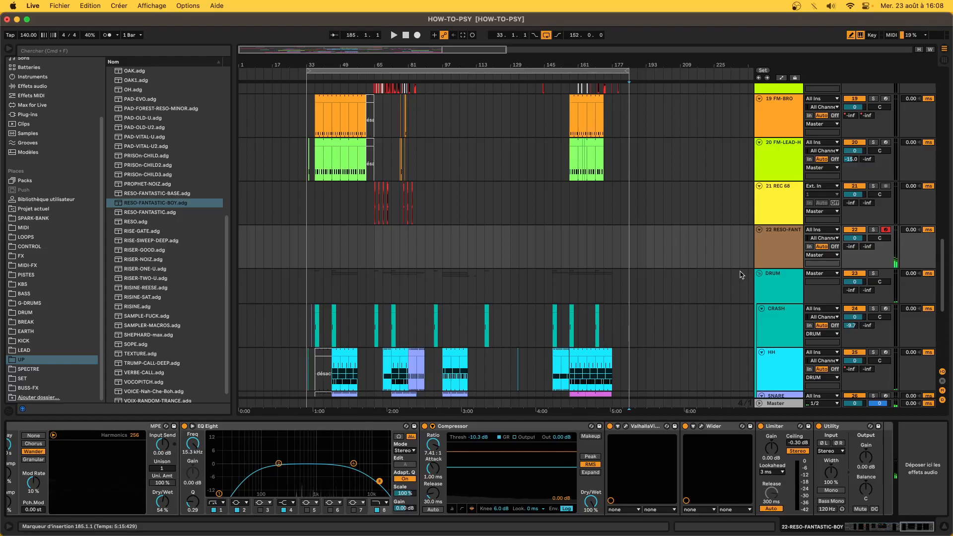
- Delete the 22 RESO-FANTASTIC-BOY track and select bars 1 to 33 in the DRUM group
click(793, 246)
key(Delete)
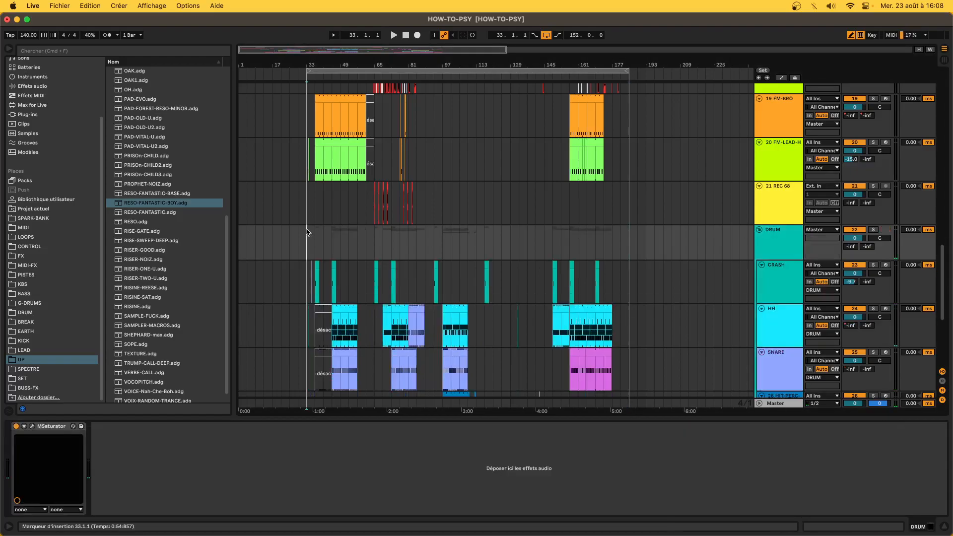
drag(308, 242, 239, 242)
- Select the BASS-HO track, then part of the SHOTS clip REC 351 to show its devices
scroll(564, 239, down, 5)
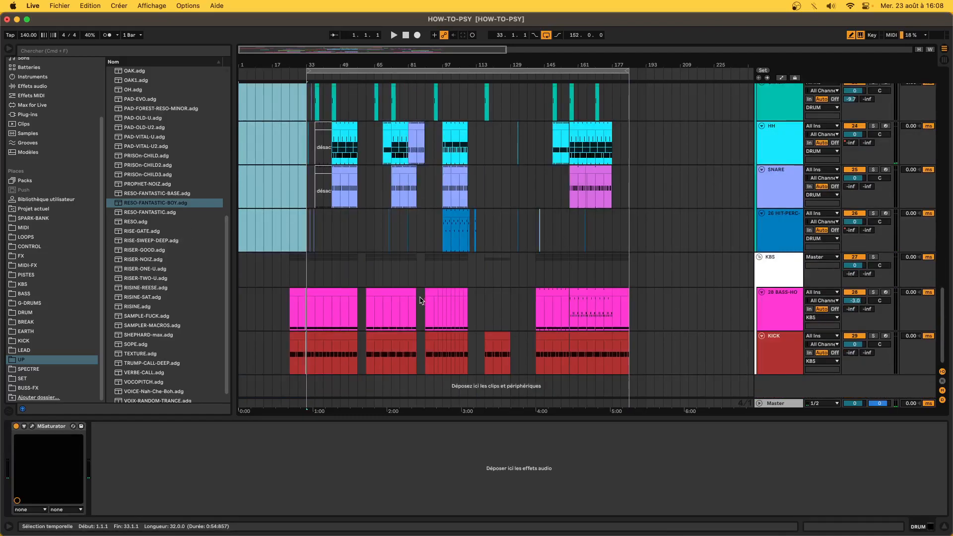
drag(421, 300, 426, 301)
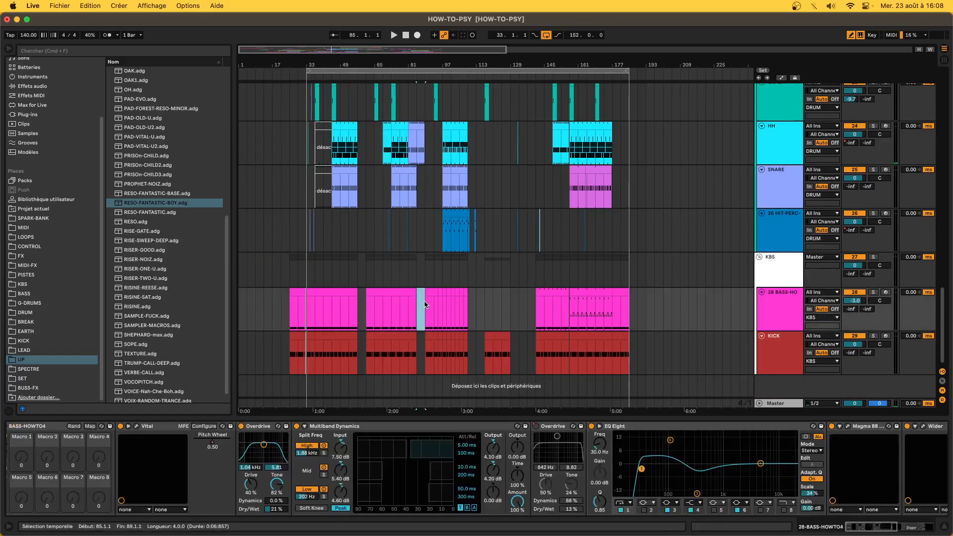
scroll(281, 267, up, 20)
drag(286, 270, 263, 280)
- Solo the SHOTS track and audition its short Audio clip at bar 3, zoomed in
click(244, 275)
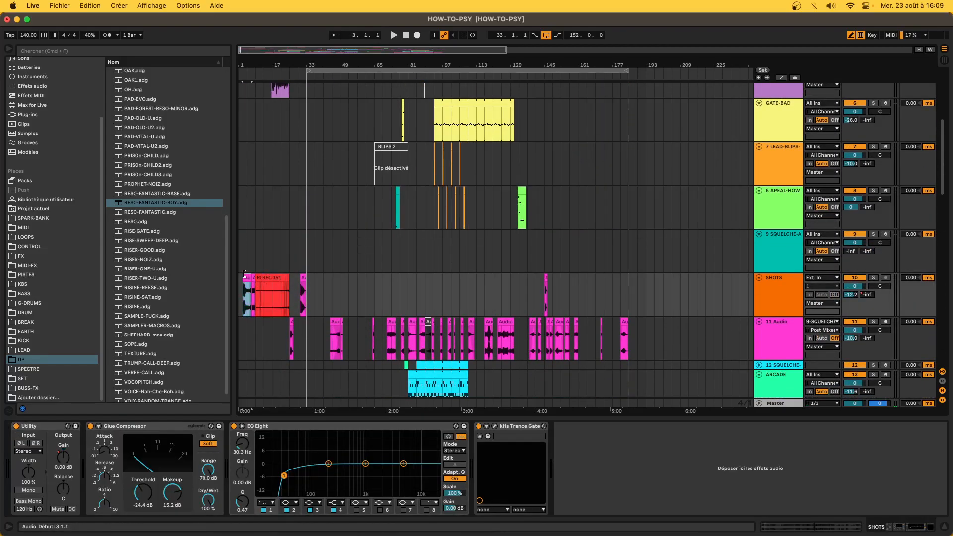
click(871, 278)
key(space)
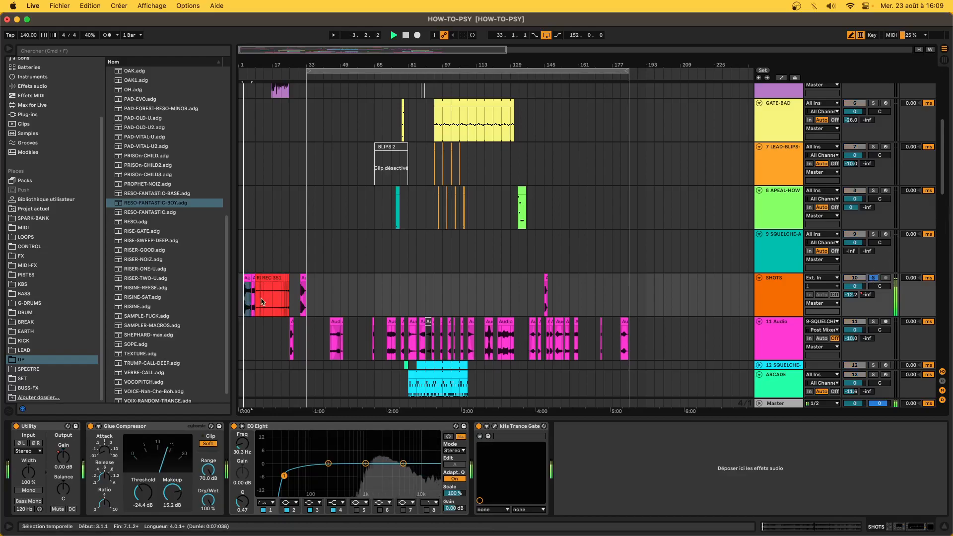
key(z)
key(x)
key(space)
- Play SHOTS from bar 8, select the REC 352 clip, and open the kHs Trance Gate window
click(366, 294)
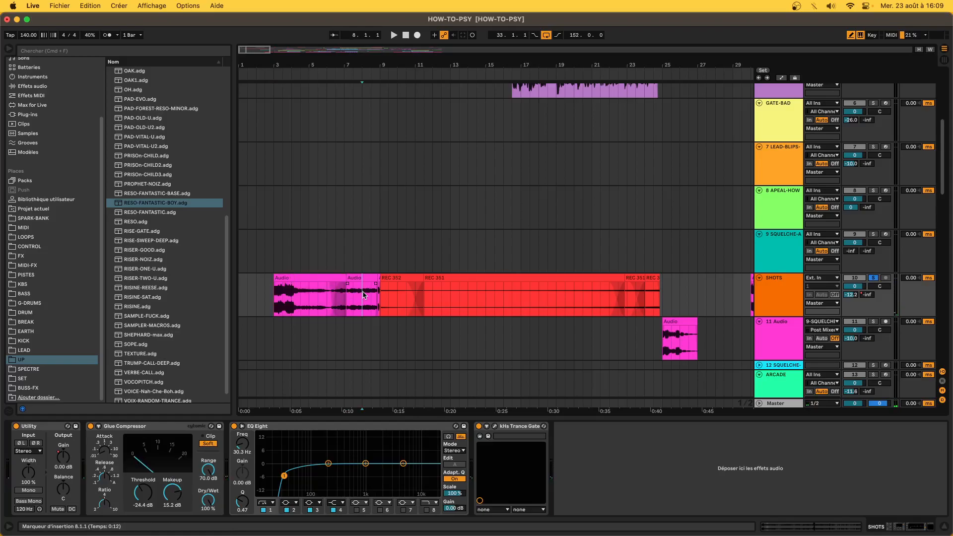
key(space)
click(397, 277)
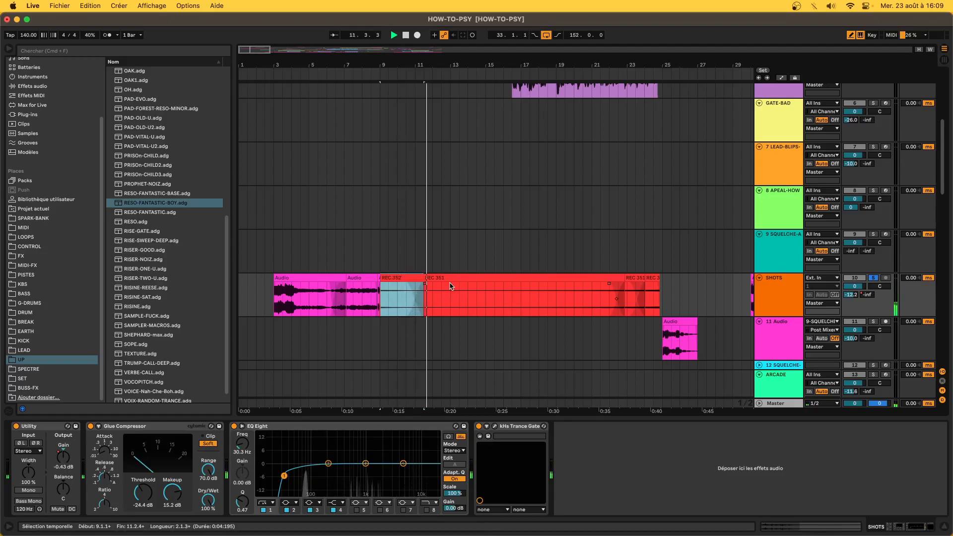
scroll(450, 286, down, 5)
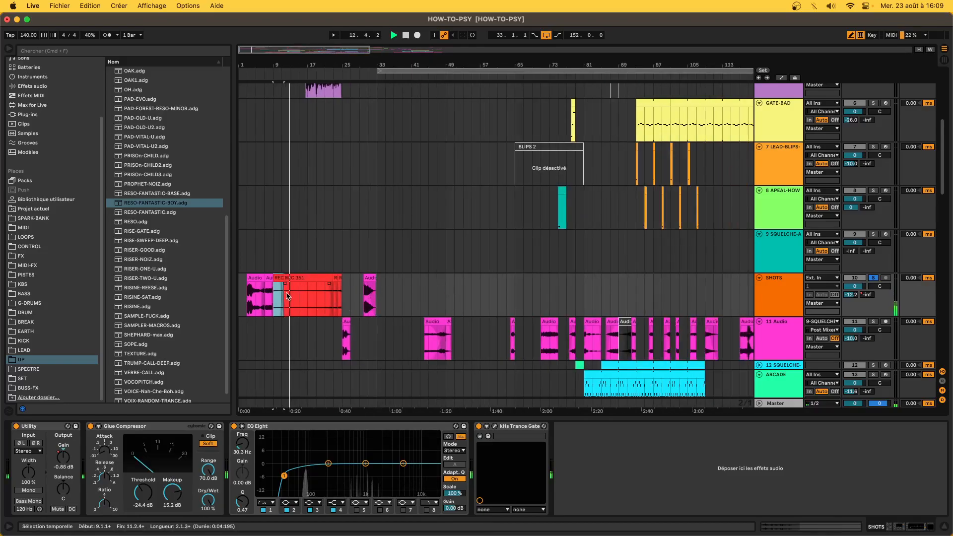
click(286, 296)
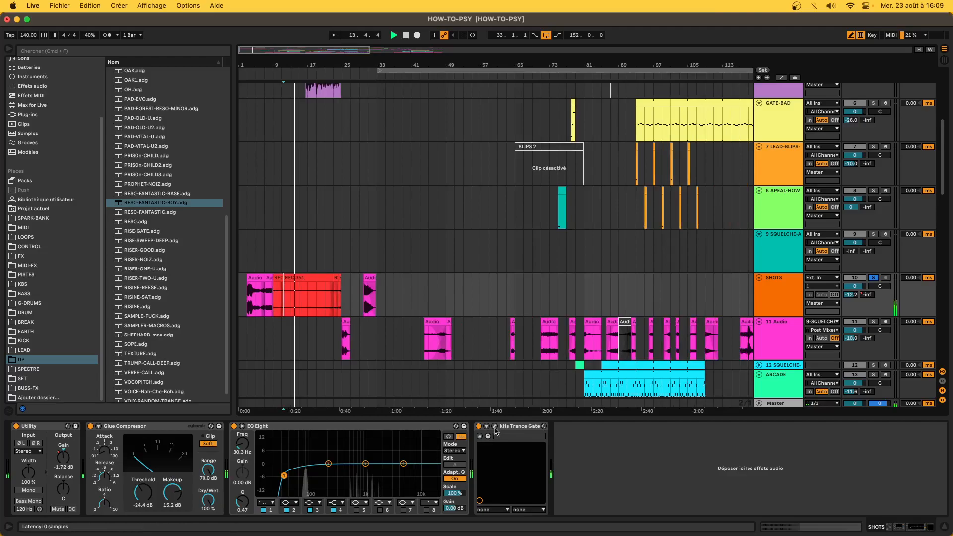
click(495, 426)
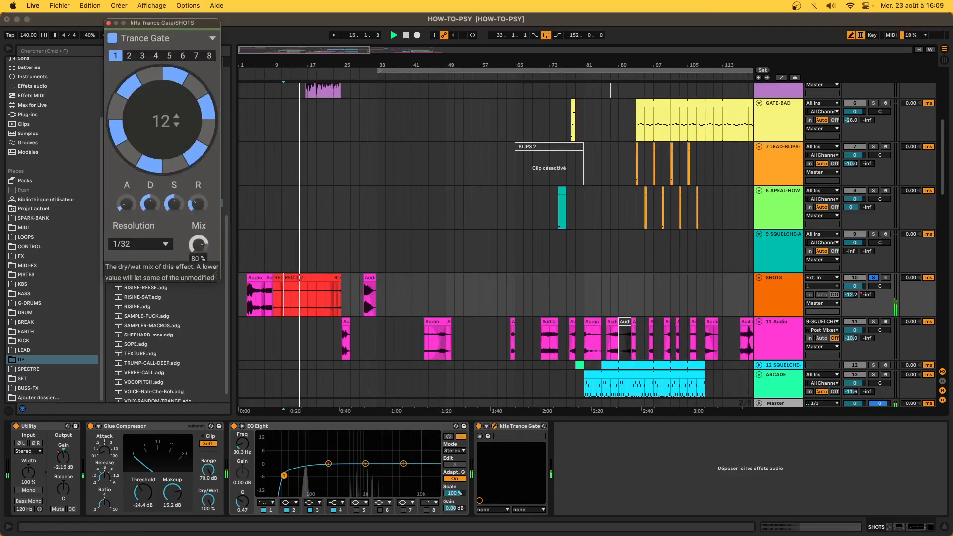
- Show the Trance Gate Mix automation lanes, close the kHs Trance Gate window, and switch to OBS Studio
key(a)
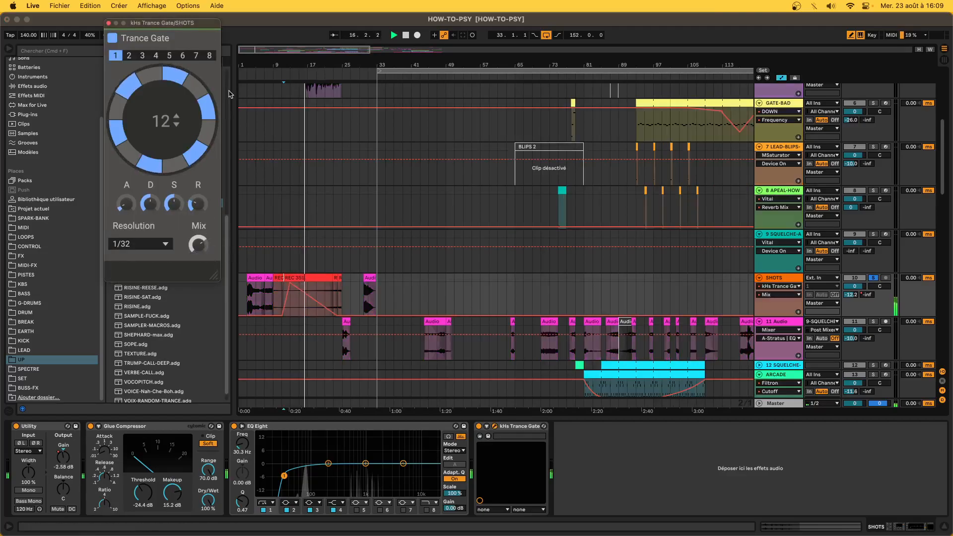
click(108, 23)
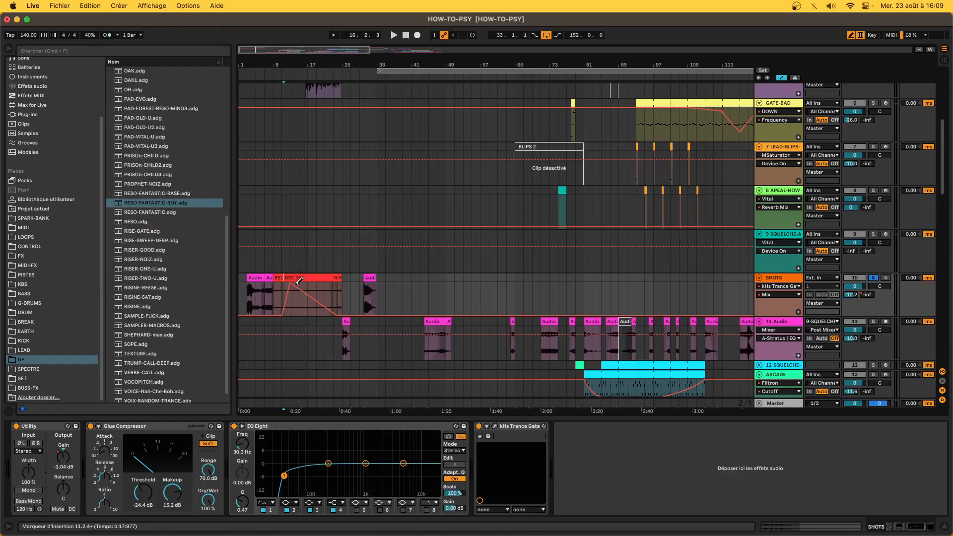
scroll(308, 299, up, 5)
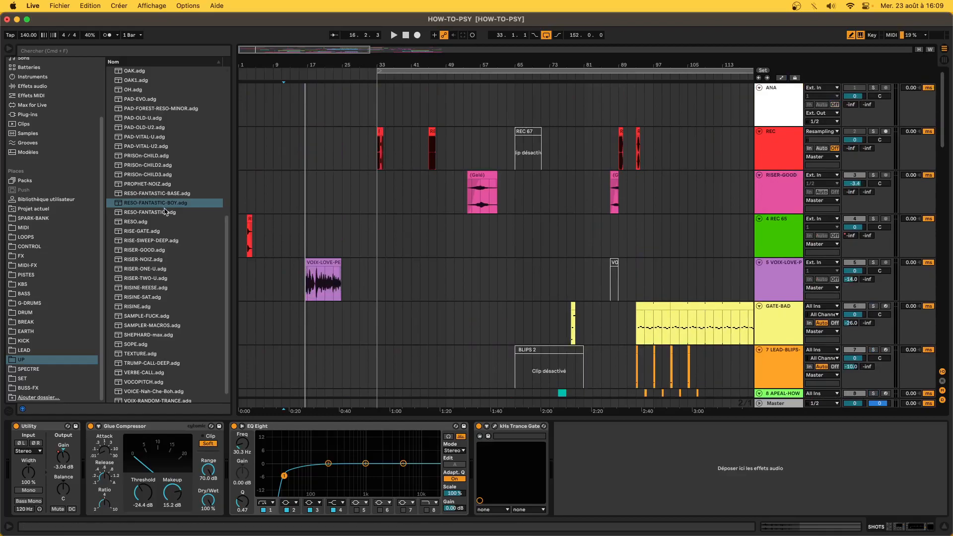
mouse_move(435, 534)
click(500, 519)
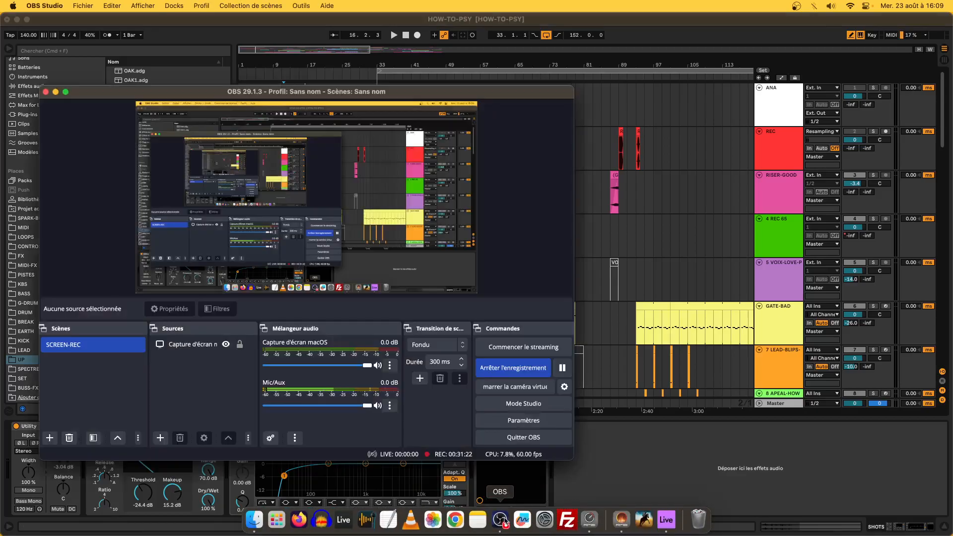